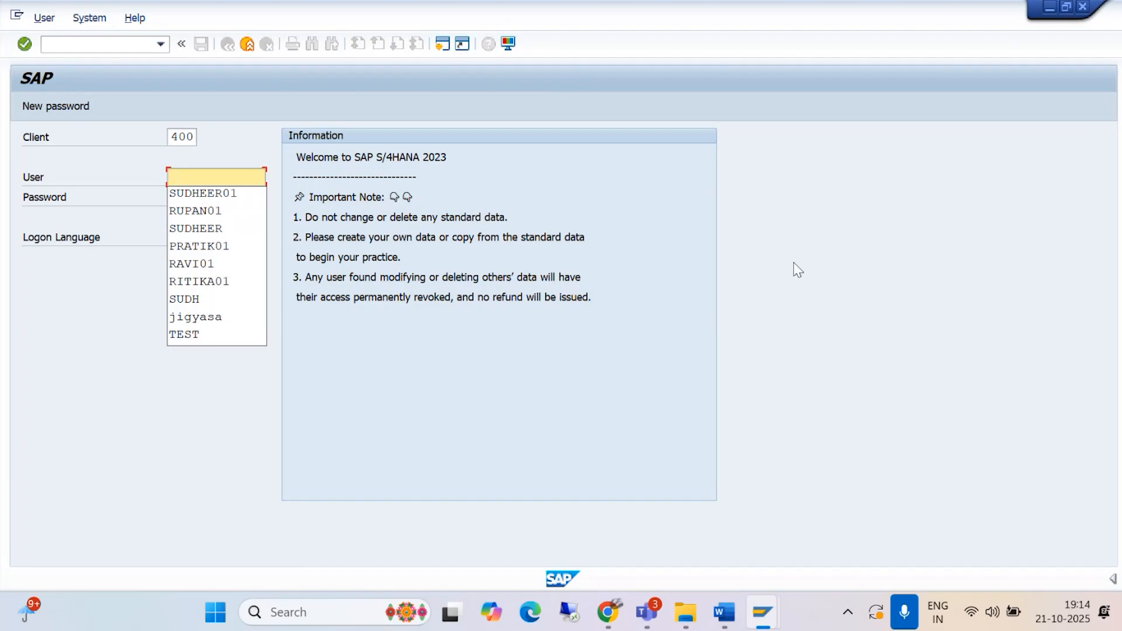
Step: Log on to client 400 with the saved user ID and the account password
click(186, 194)
click(189, 199)
text(*)
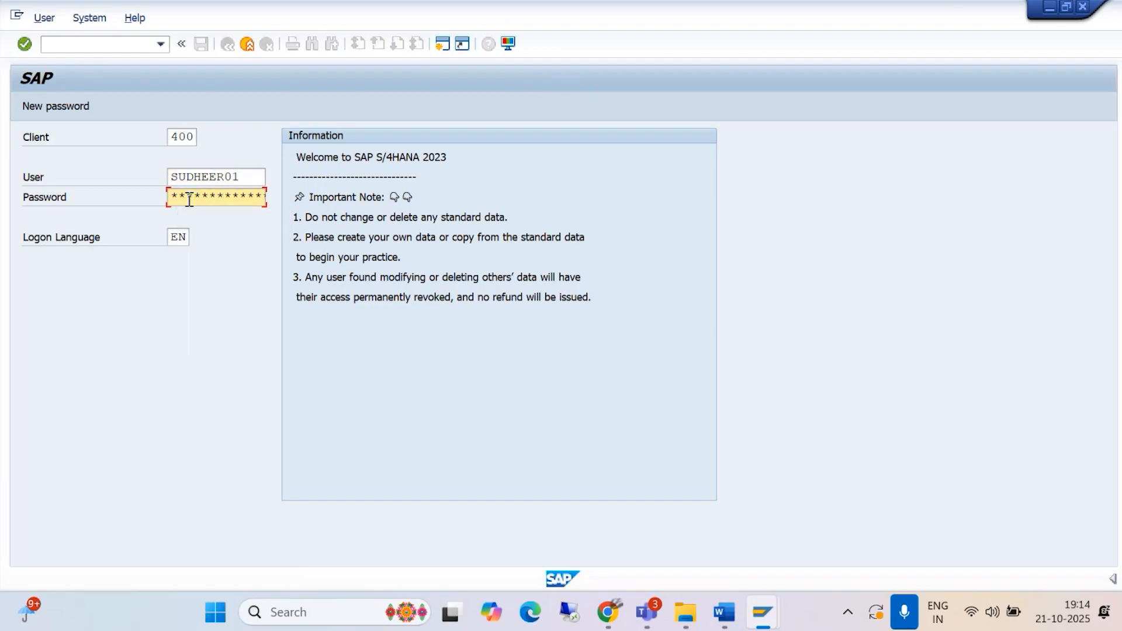
key(Return)
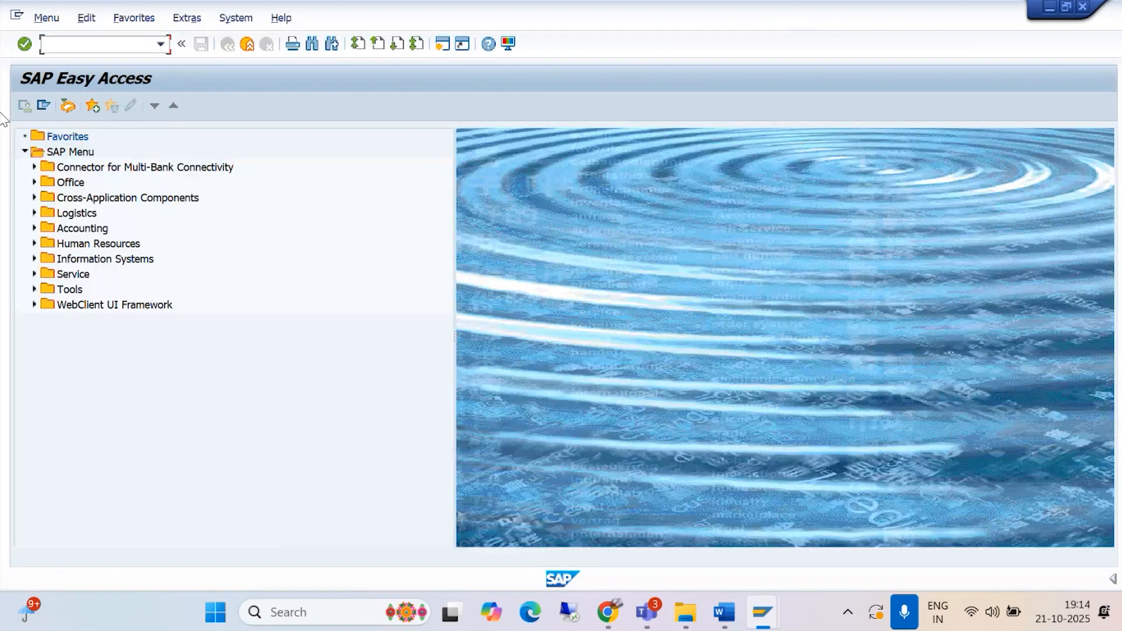
Step: Open the transaction for entering a customer invoice
text(/NFB70)
key(Return)
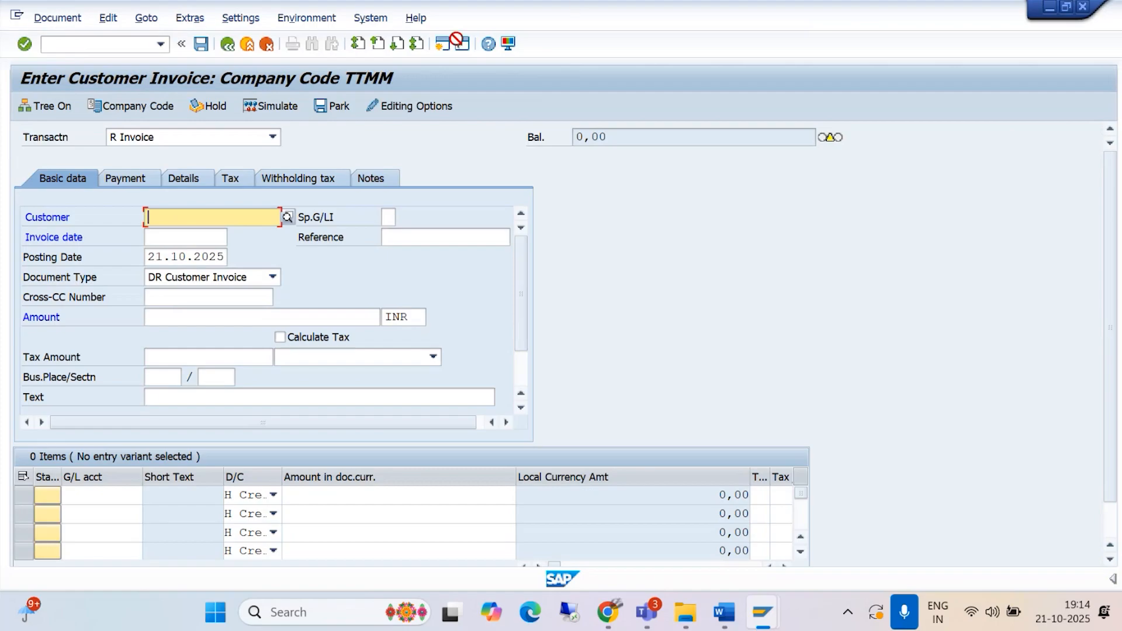
click(582, 17)
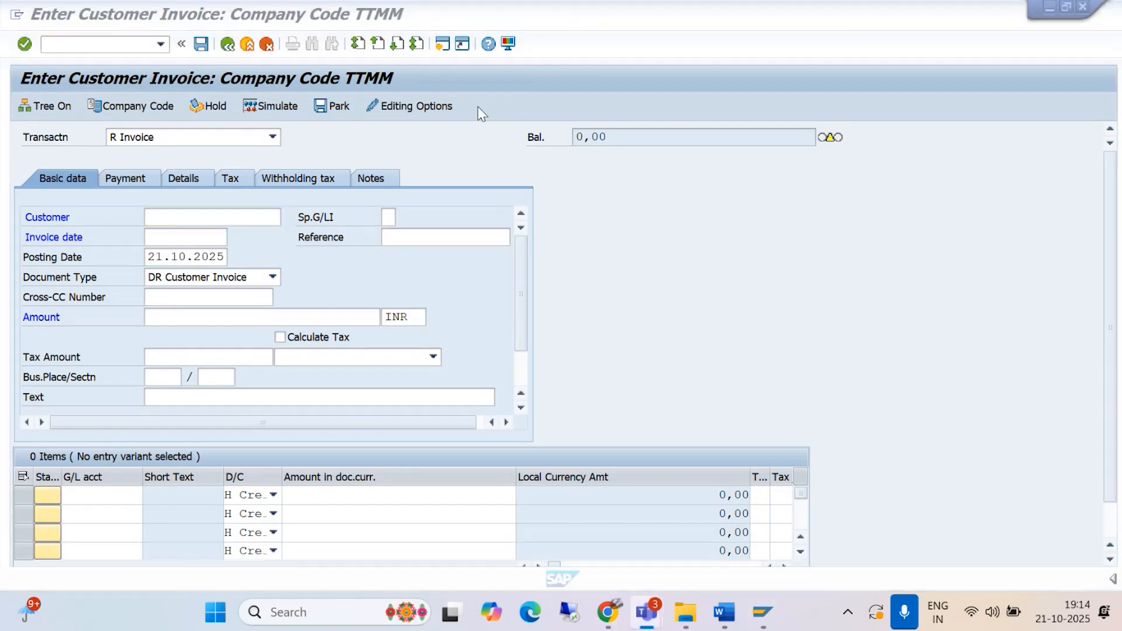
Step: Open central G/L account maintenance (FS00) in a new session
click(444, 48)
click(444, 49)
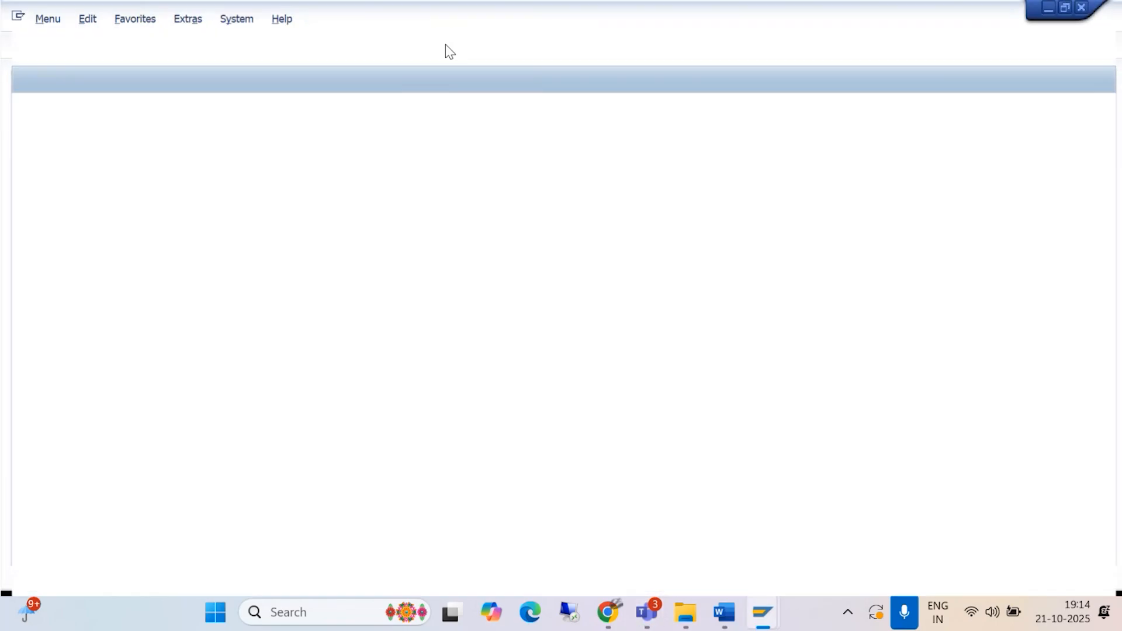
text(/NFS00)
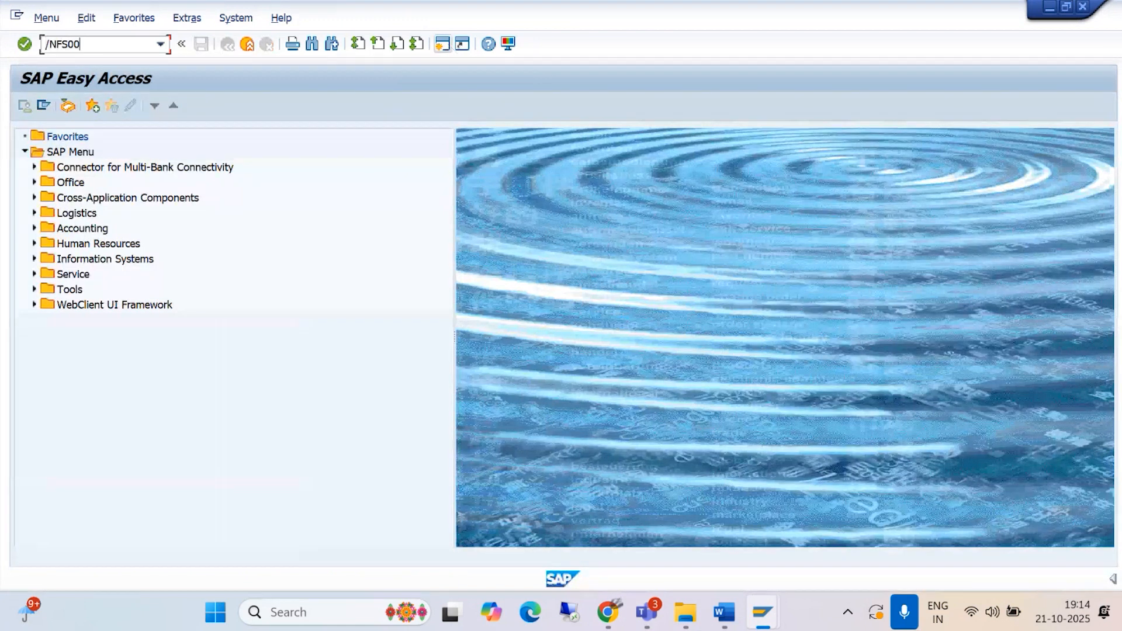
key(Return)
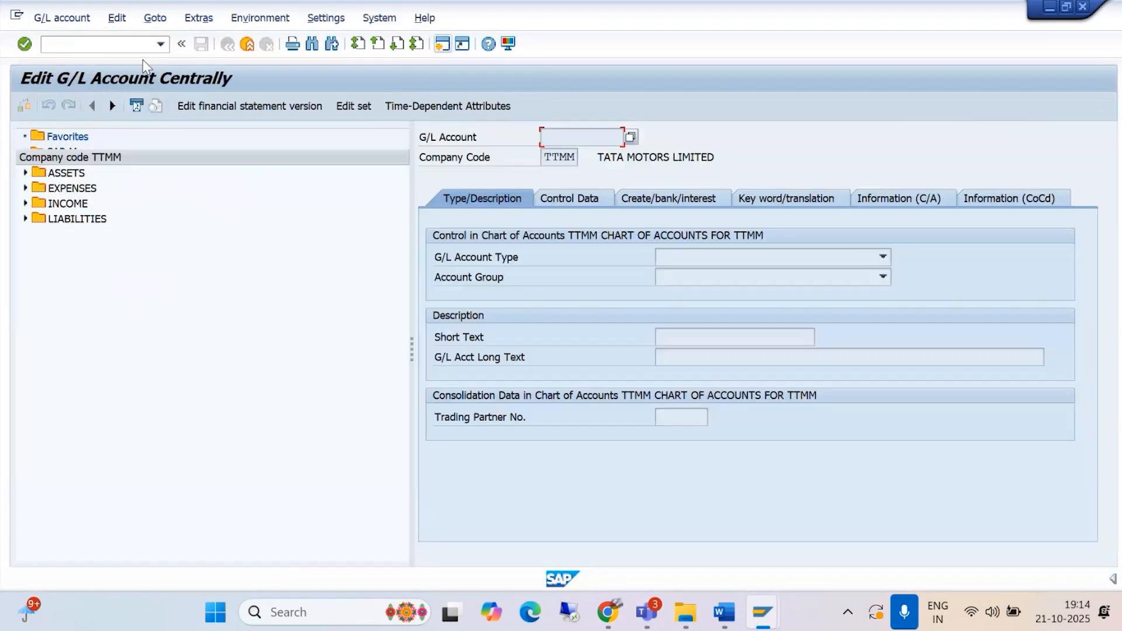
Step: Change the company code of the G/L account list to BAJM
click(180, 134)
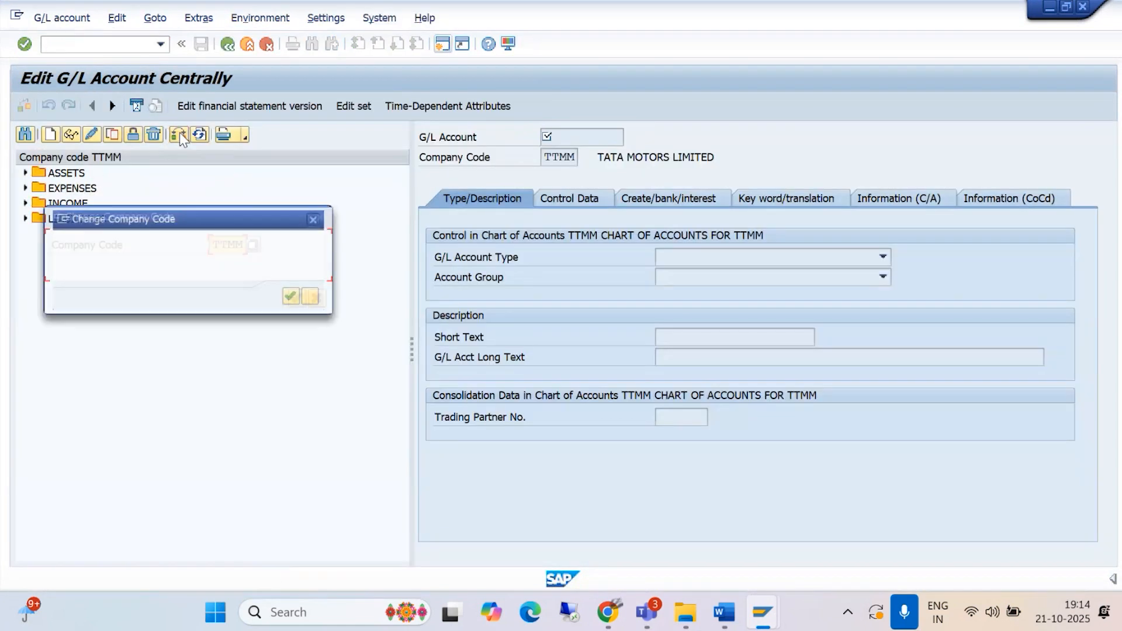
key(BackSpace)
key(BackSpace)
key(BackSpace)
key(BackSpace)
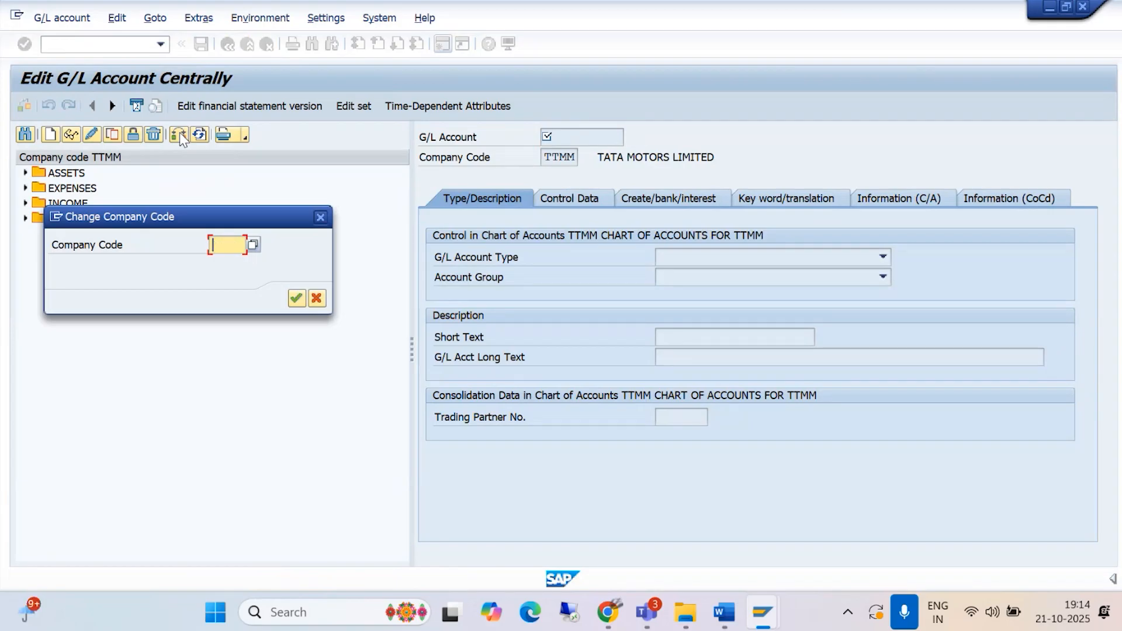
text(BAJM)
click(297, 298)
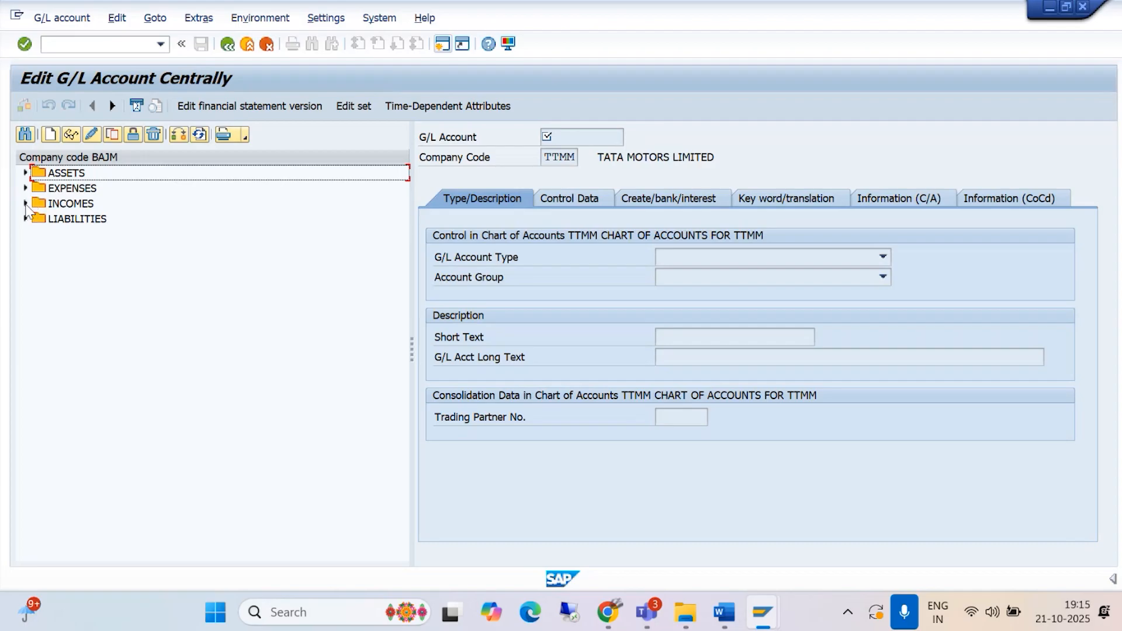
Step: Open income account 4000 SALES REVENUE A/C and examine the tax category in its control data
click(25, 204)
click(138, 221)
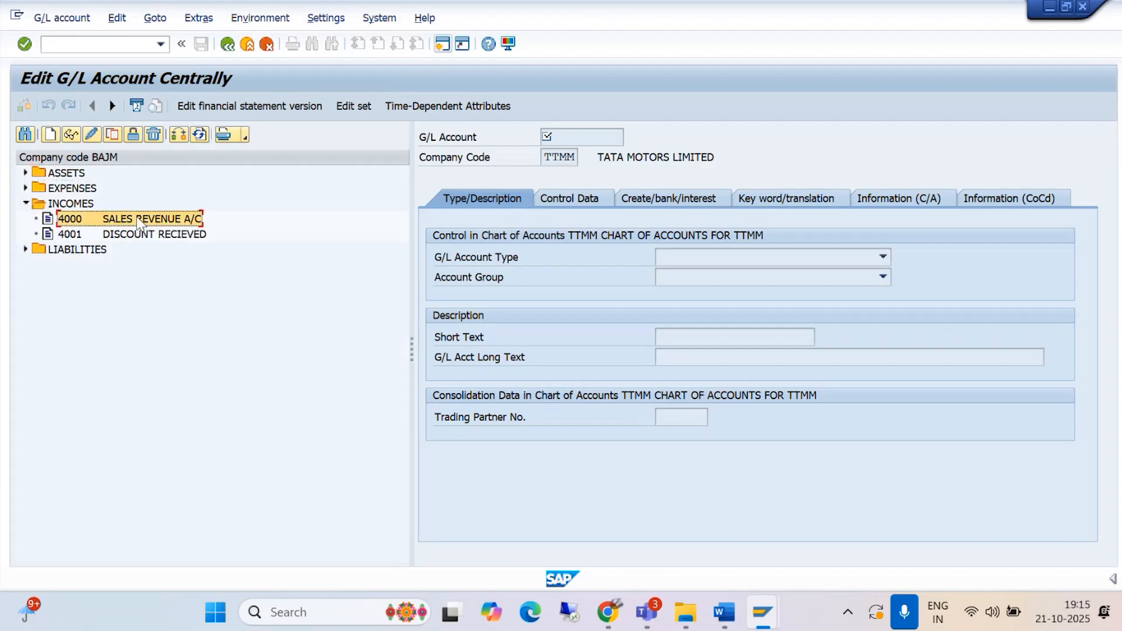
double_click(138, 221)
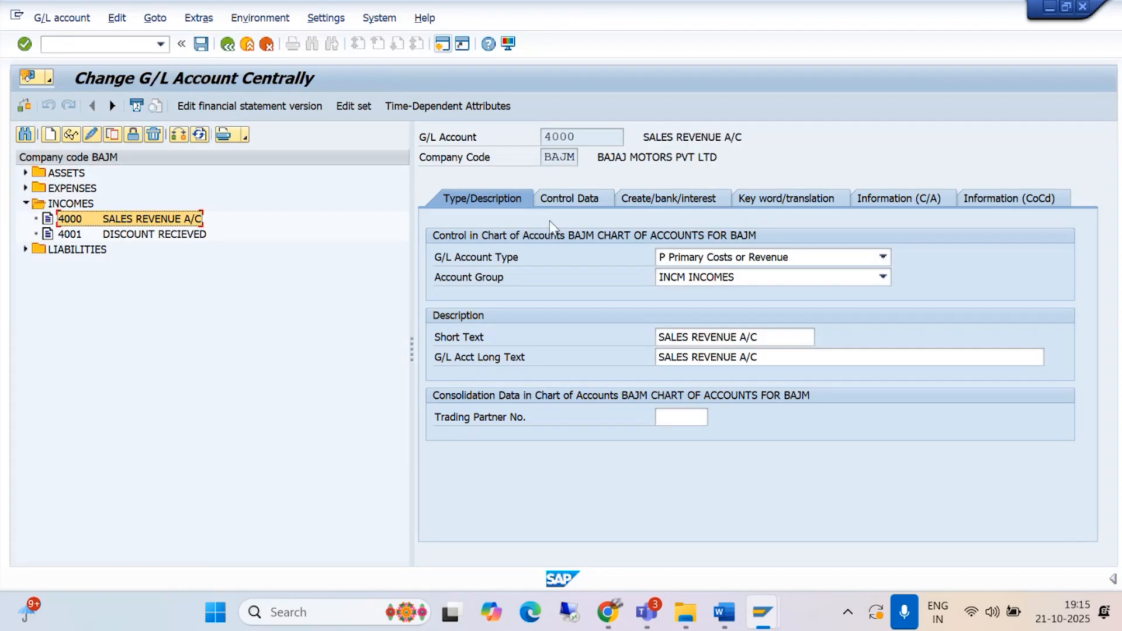
click(564, 200)
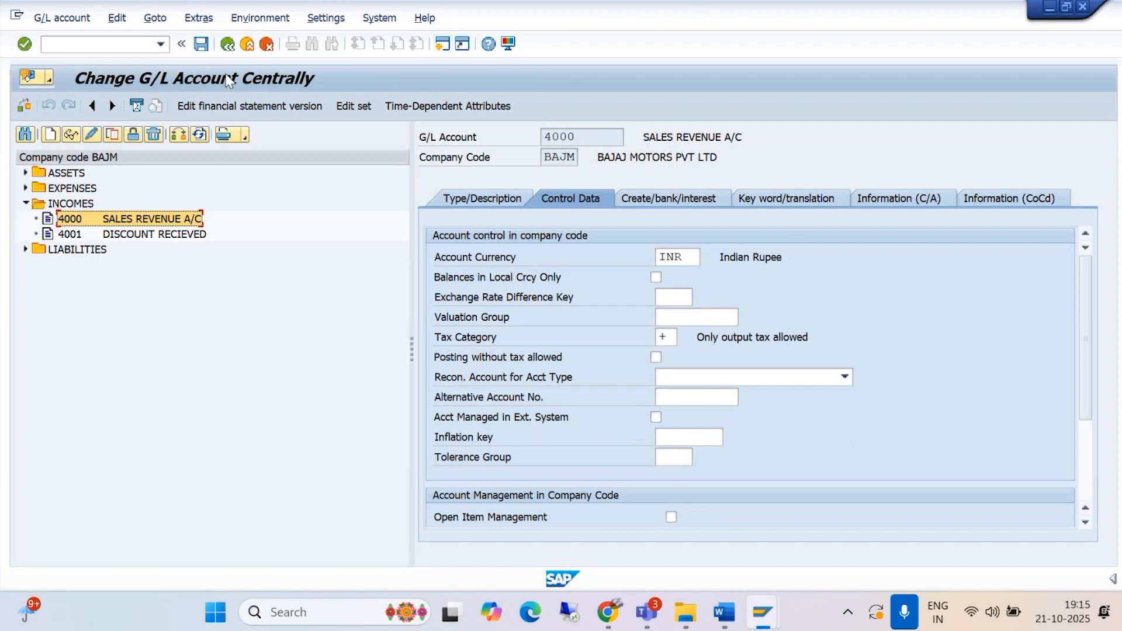
Step: Return to the customer invoice session and open the country-to-tax-calculation-procedure assignment in another new session
mouse_move(758, 587)
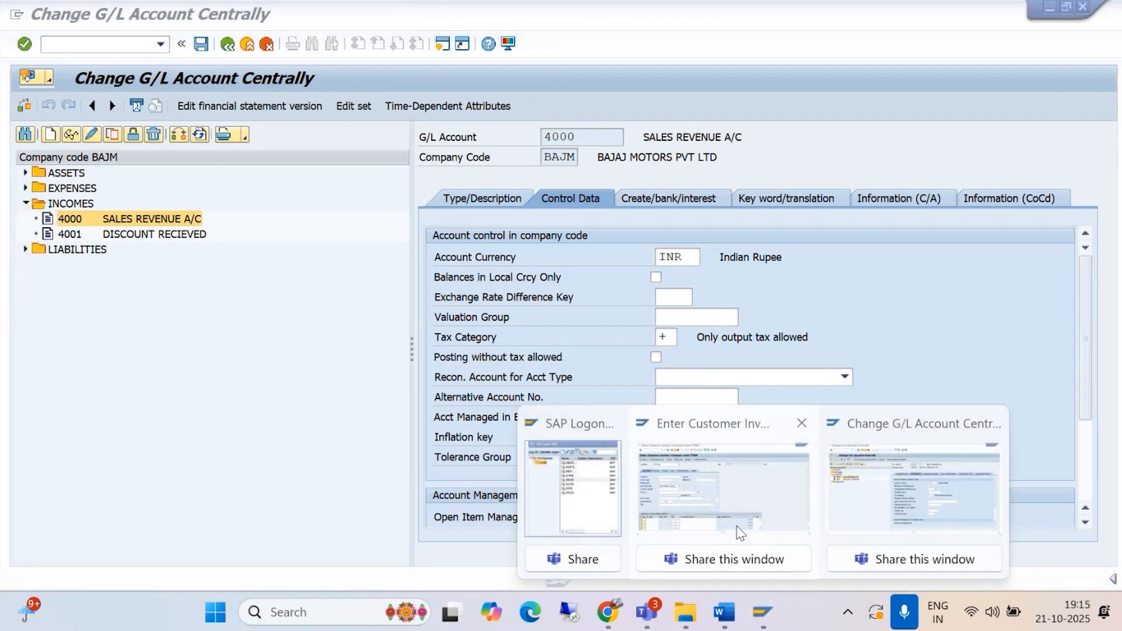
click(722, 467)
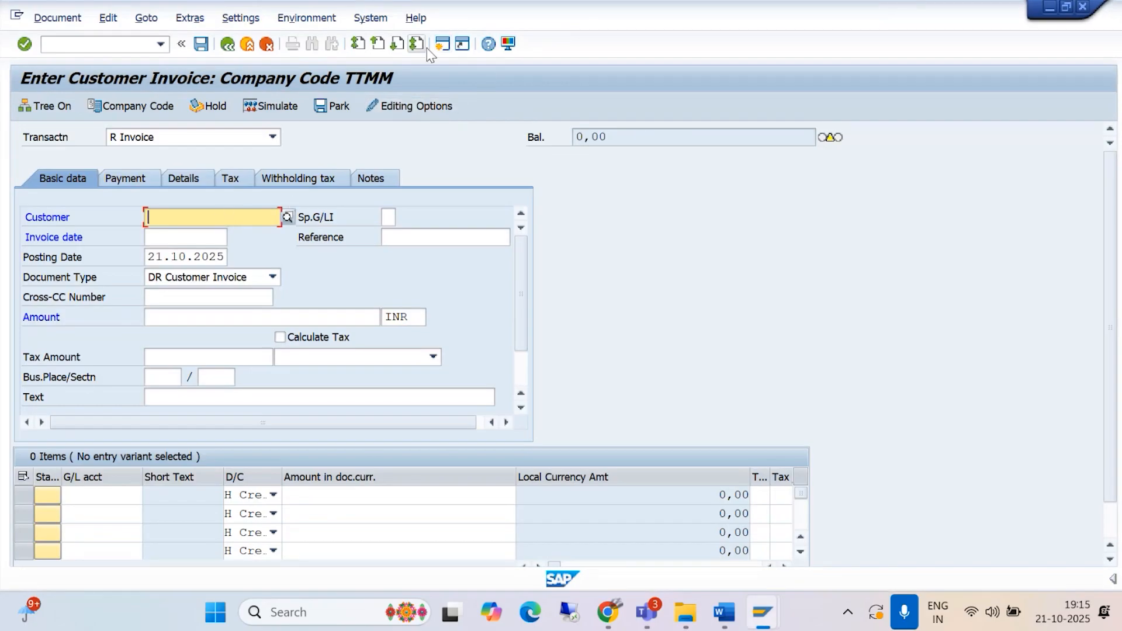
click(449, 48)
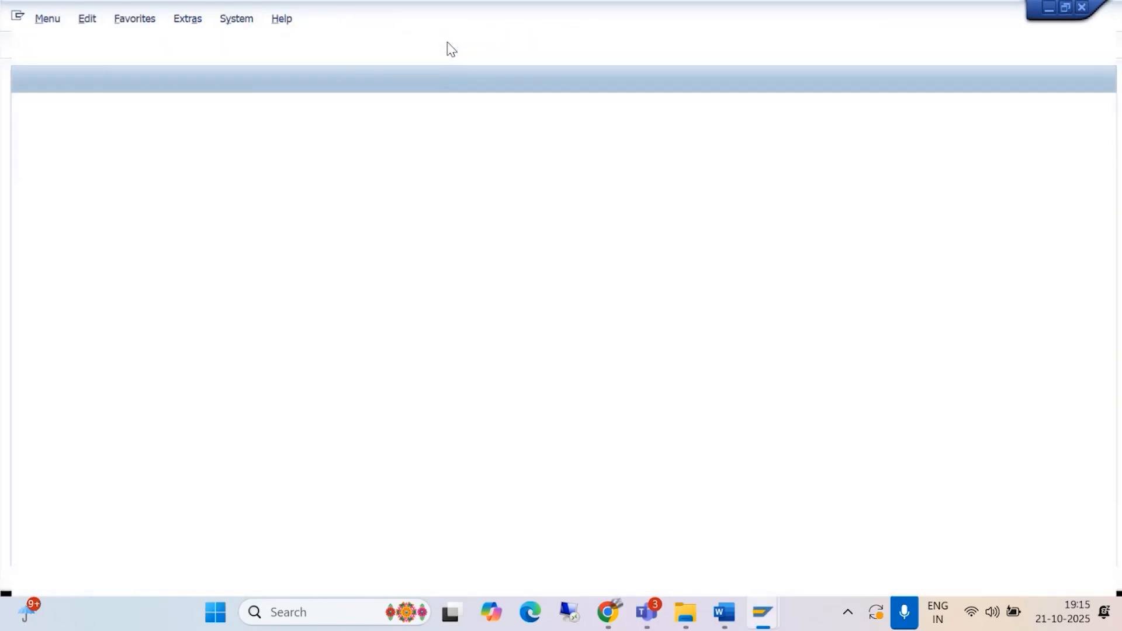
text(/NOBBG)
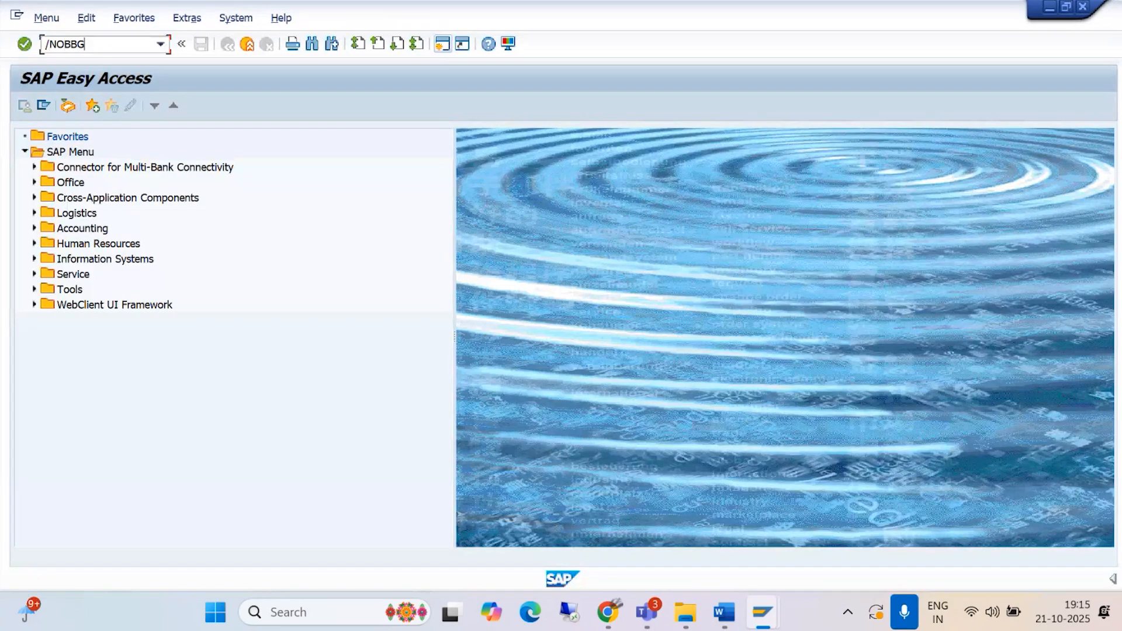
key(Return)
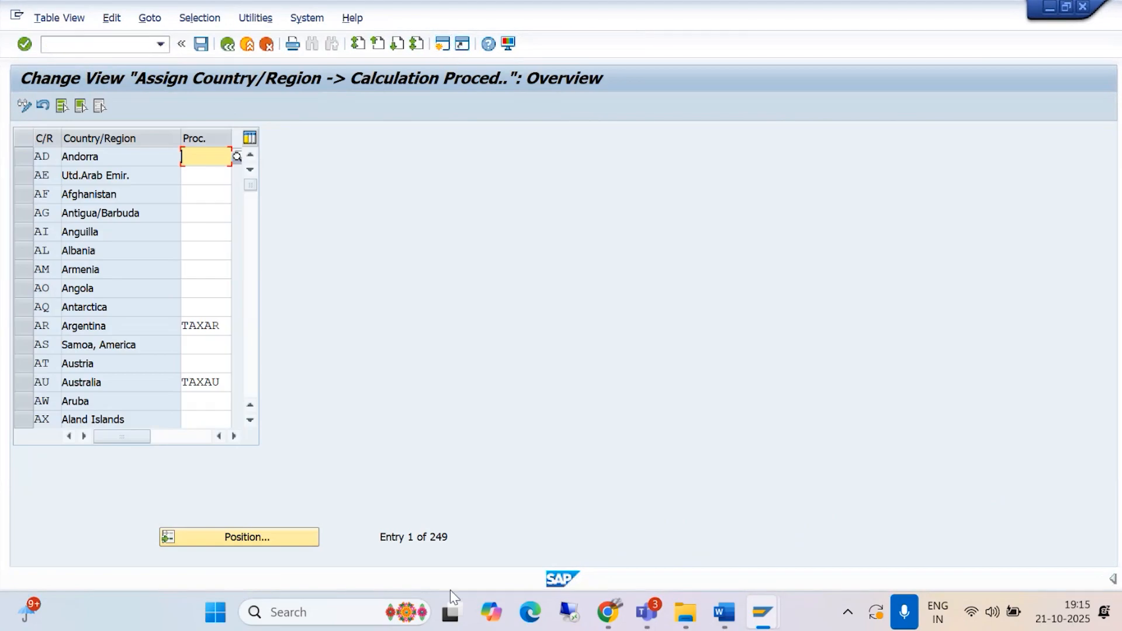
Step: Locate country IN in the assignment table and check its tax calculation procedure
click(269, 537)
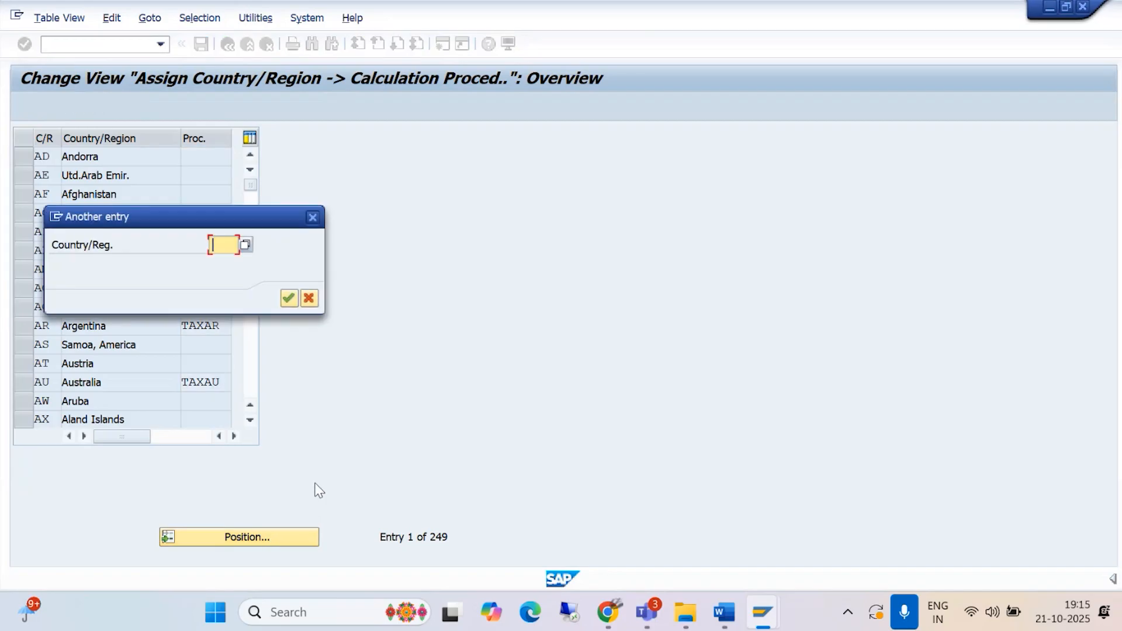
text(IN)
key(Return)
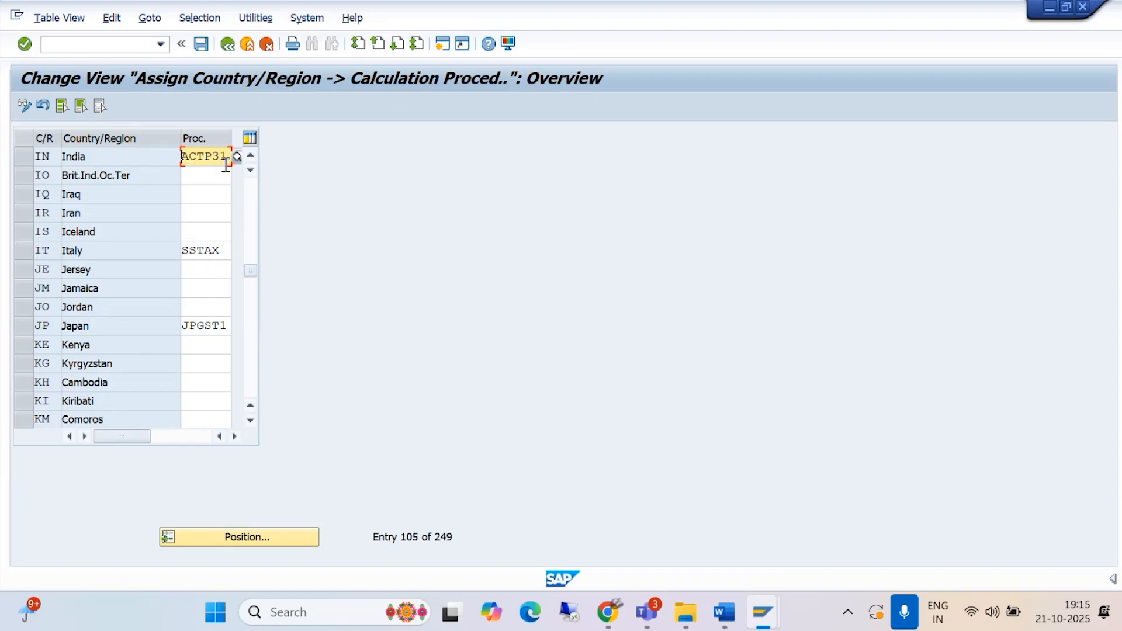
Step: Return to the customer invoice session and set its company code to BAJM
mouse_move(765, 613)
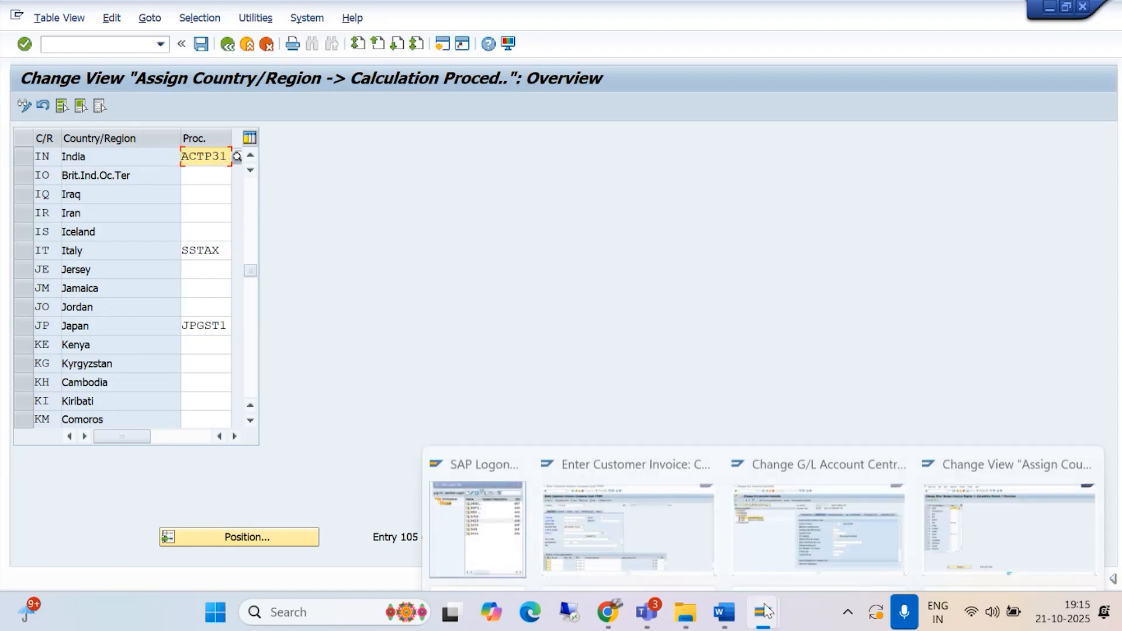
click(677, 507)
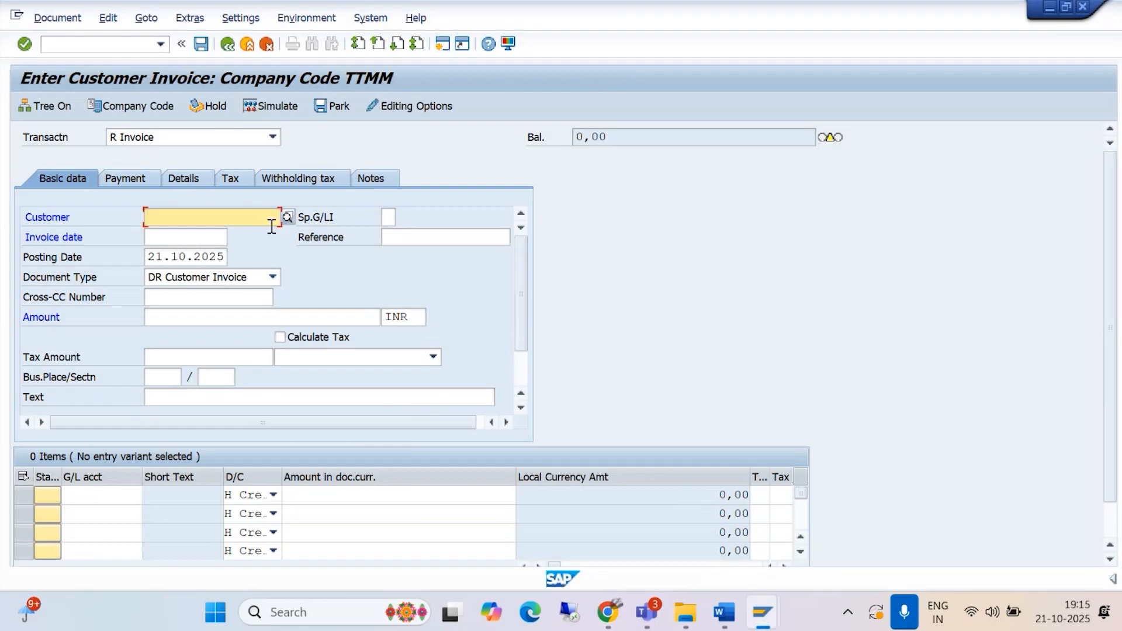
click(288, 218)
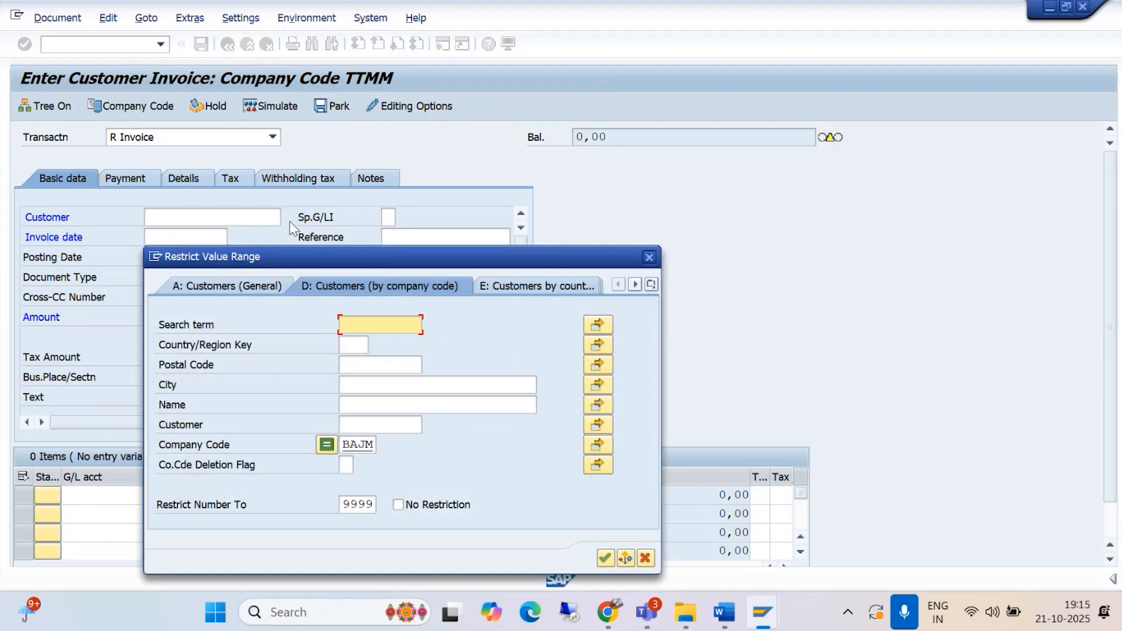
click(649, 257)
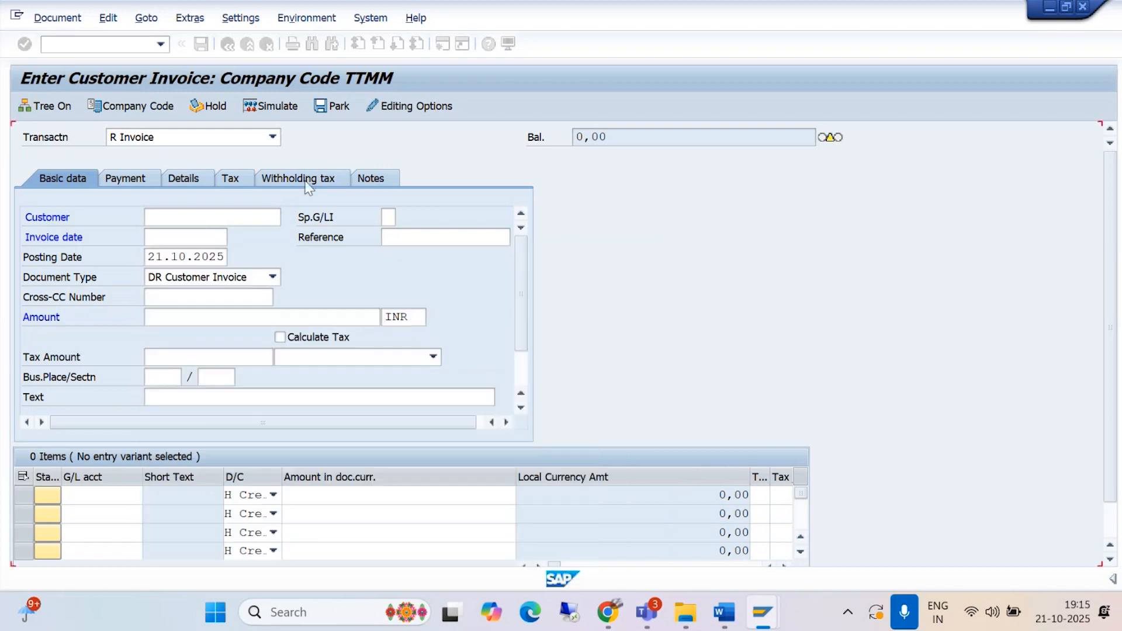
click(149, 110)
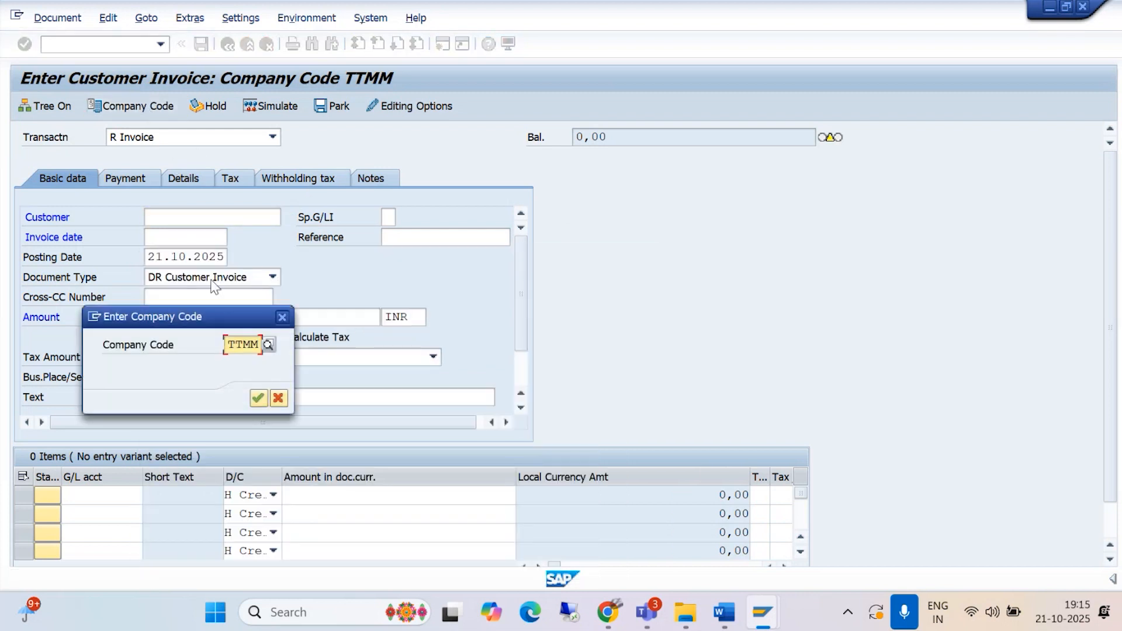
key(Delete)
key(Delete)
key(Delete)
key(Delete)
text(BAJM)
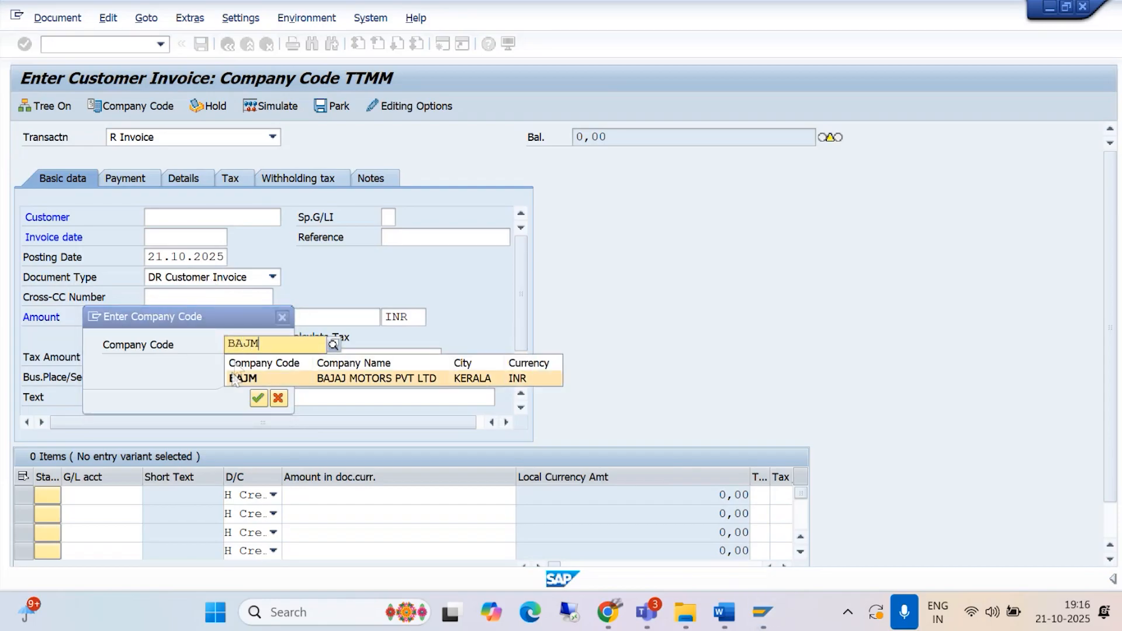
click(234, 378)
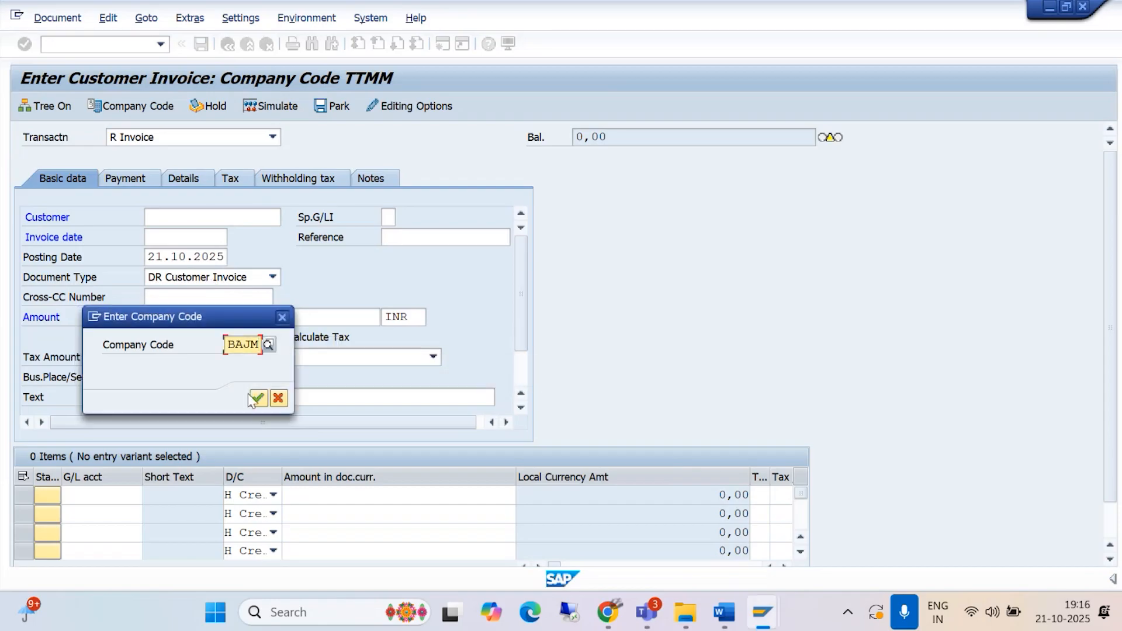
click(259, 398)
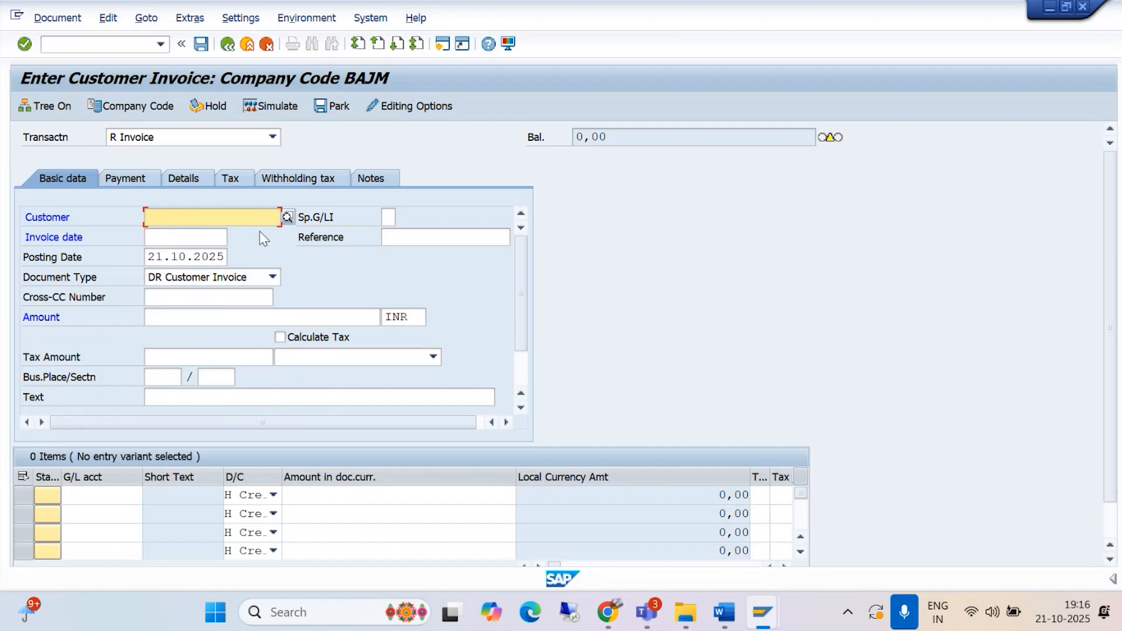
Step: Search the customers of company code BAJM and select ASHMITHA ENTERPRISES as the invoice customer
click(287, 217)
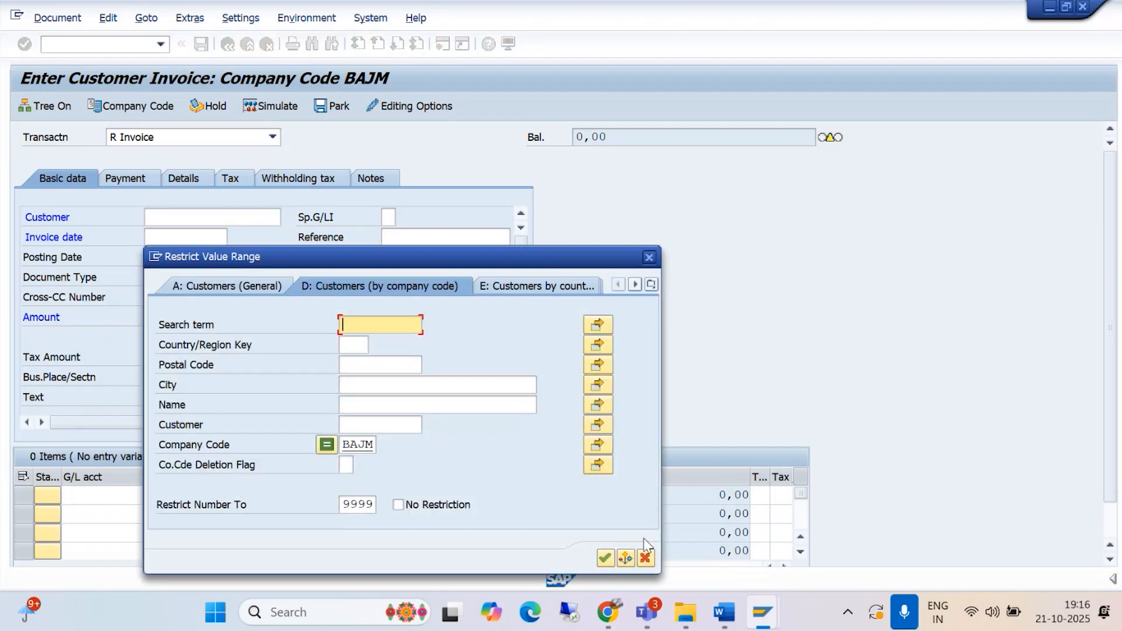
click(606, 558)
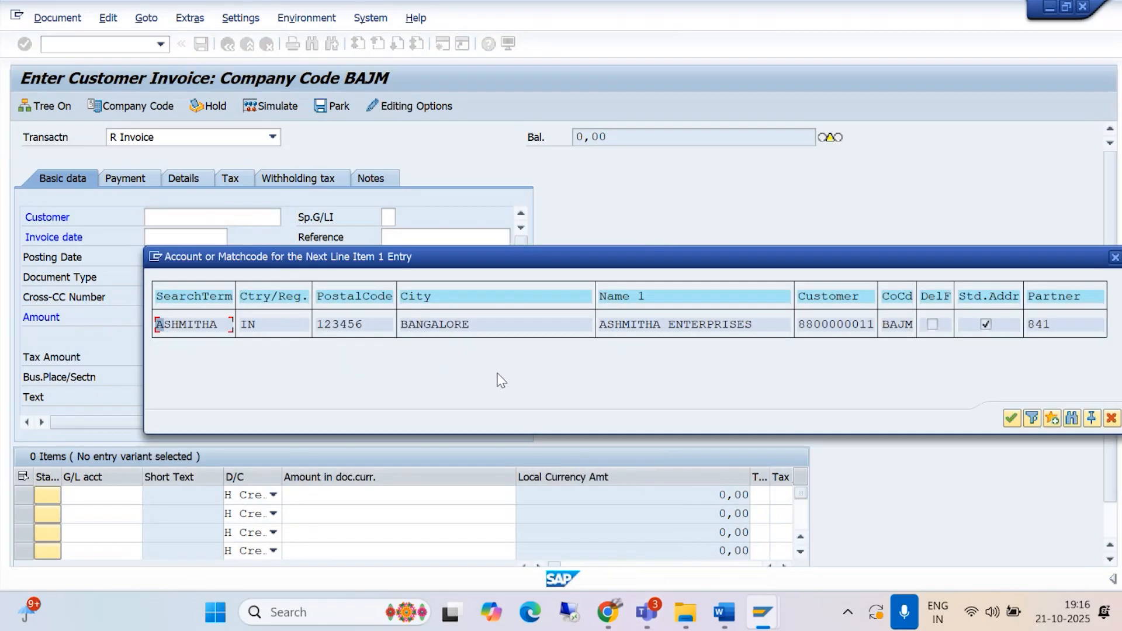
click(1011, 418)
Step: Set the invoice date to 21.10.2025 and the invoice amount to 10000 INR
click(168, 235)
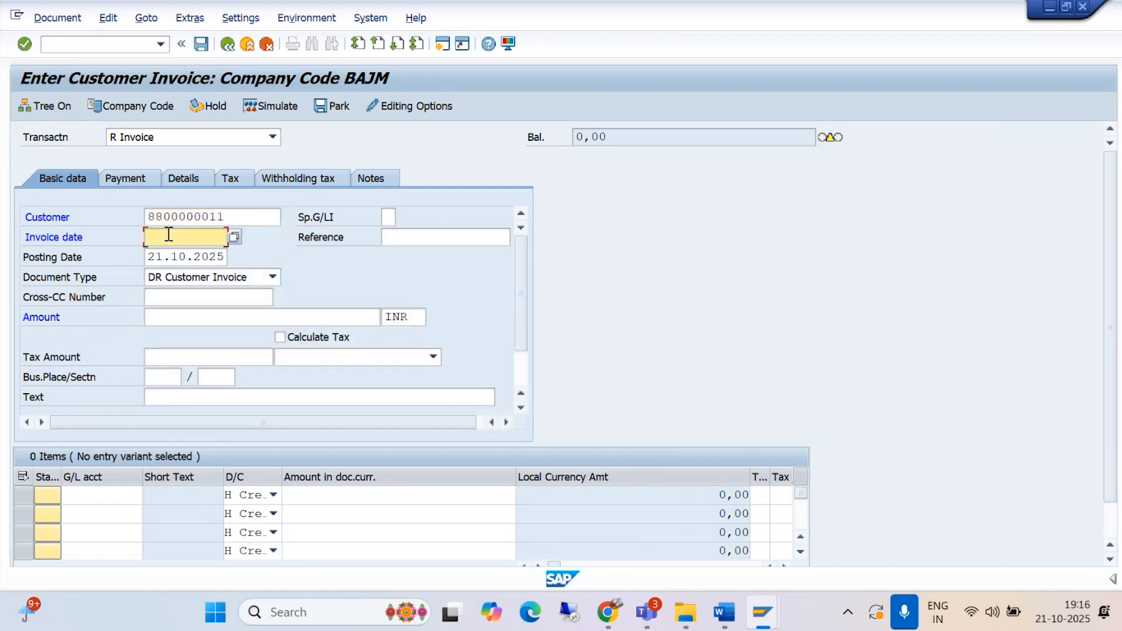
text(21.1)
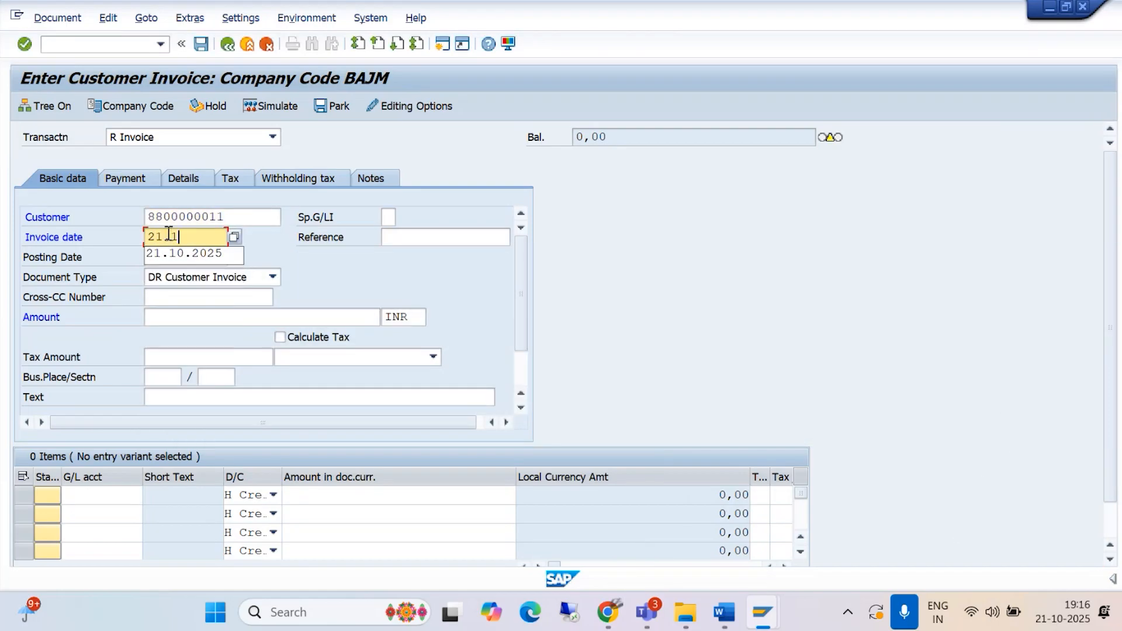
text(0.2025)
click(169, 318)
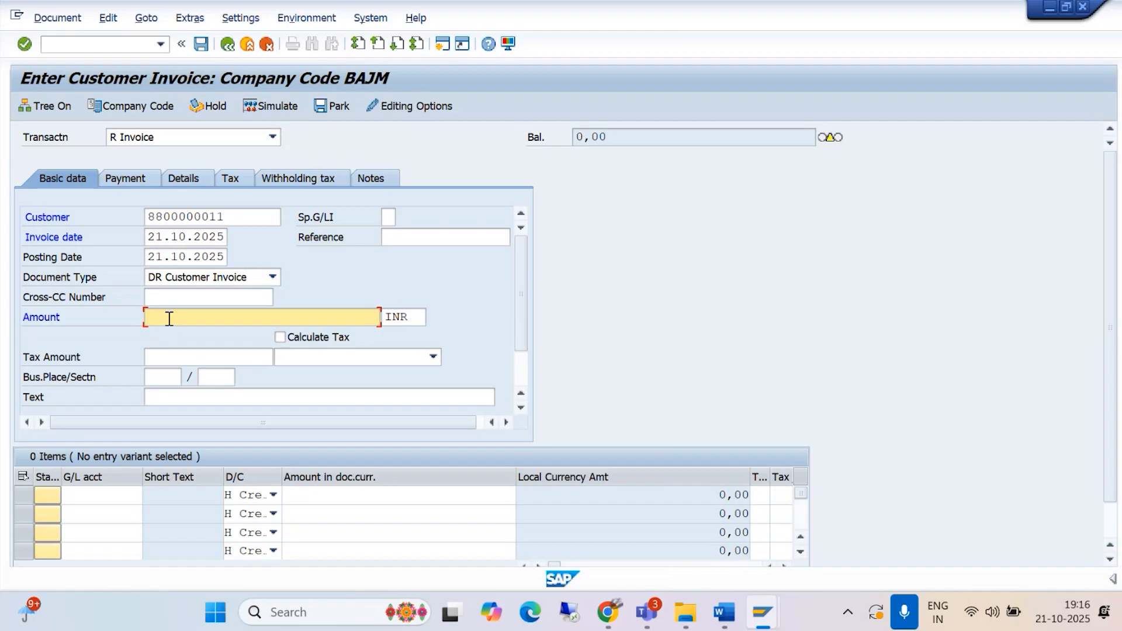
text(10000)
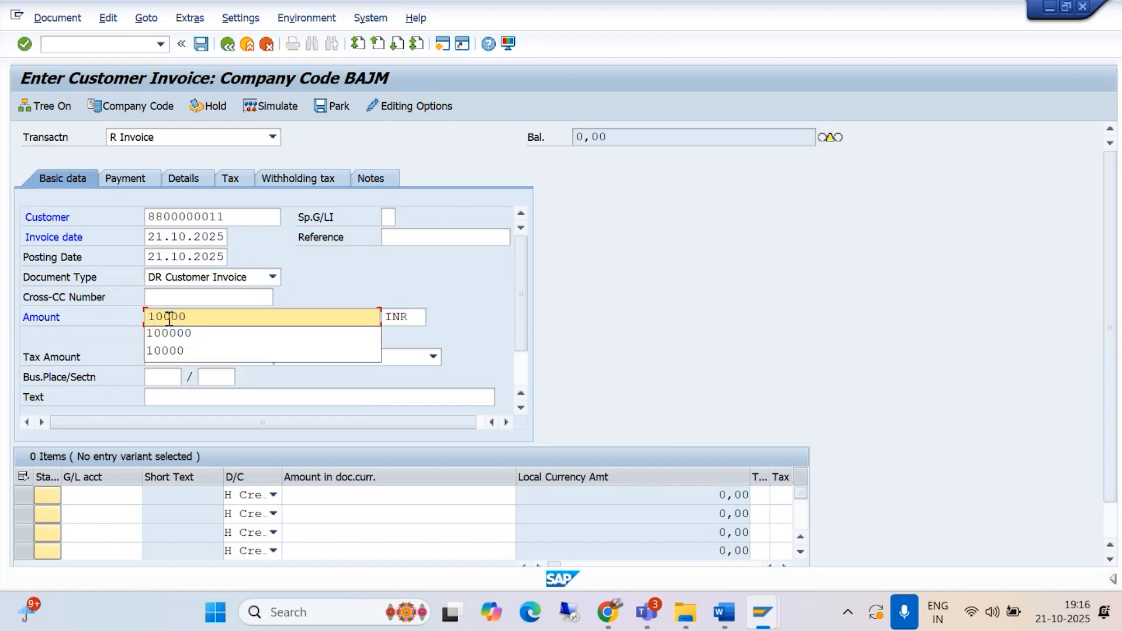
Step: Complete the invoice amount of 10000 and set the invoice text to BEING CUSTOMER INVOICE POSTED
click(178, 351)
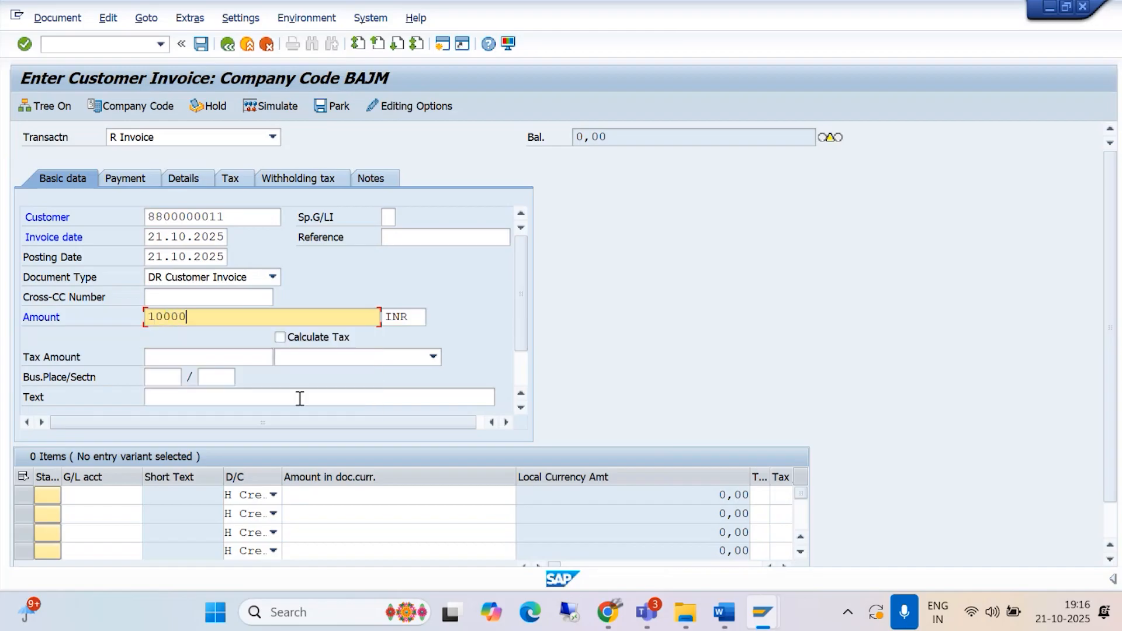
click(180, 399)
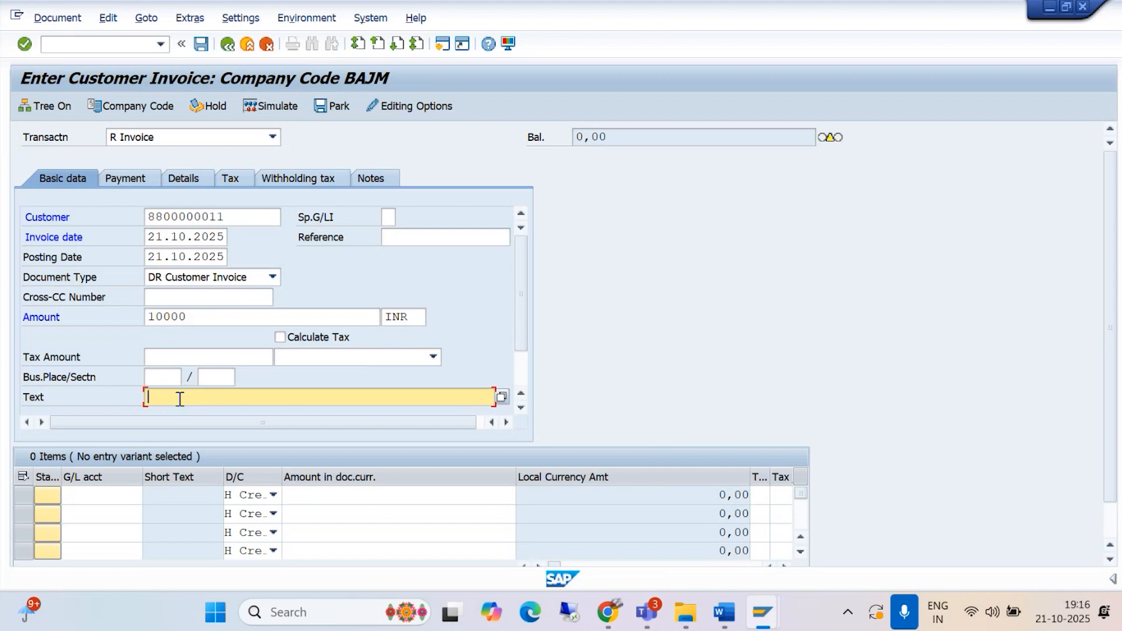
text(BEING)
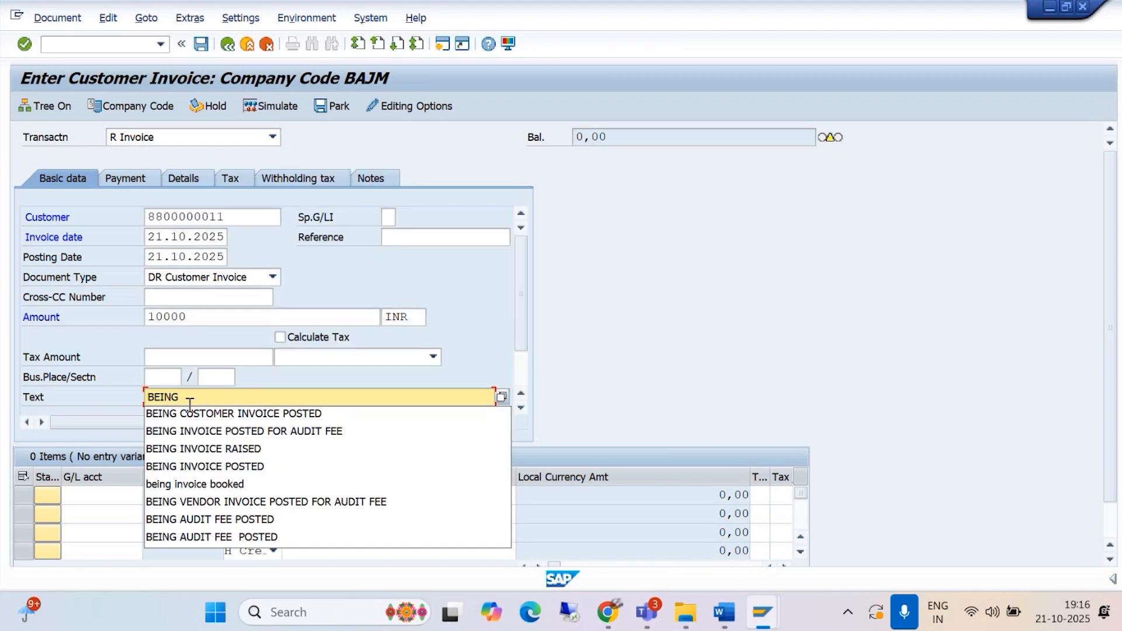
click(199, 414)
Step: Add a credit line item for SALES REVENUE A/C (4000) with an amount of 10000
click(95, 495)
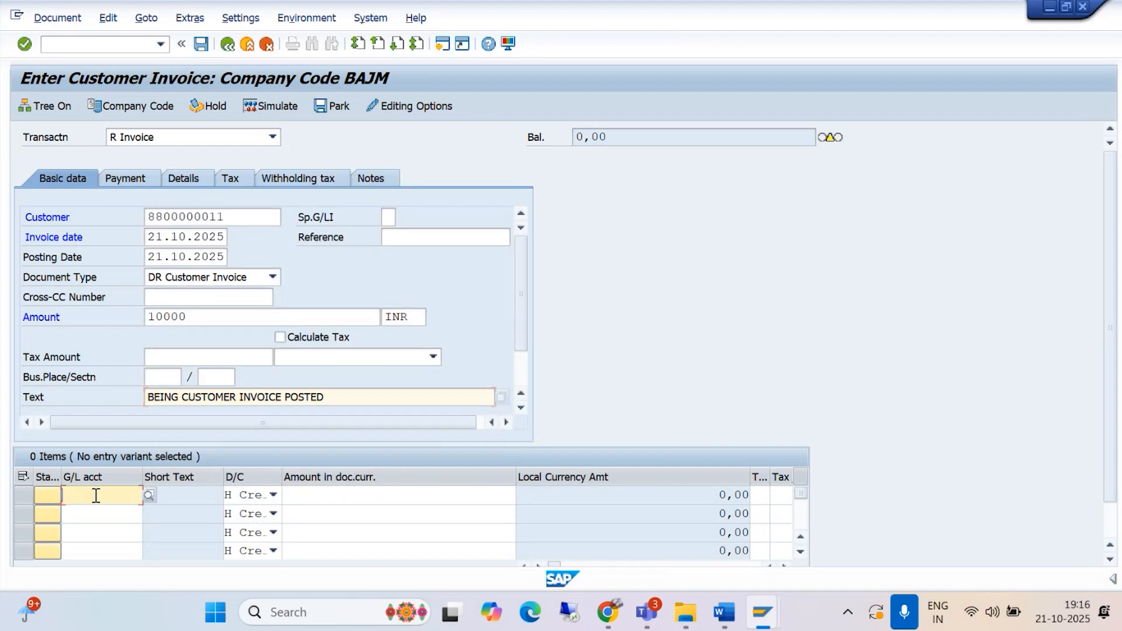
click(149, 495)
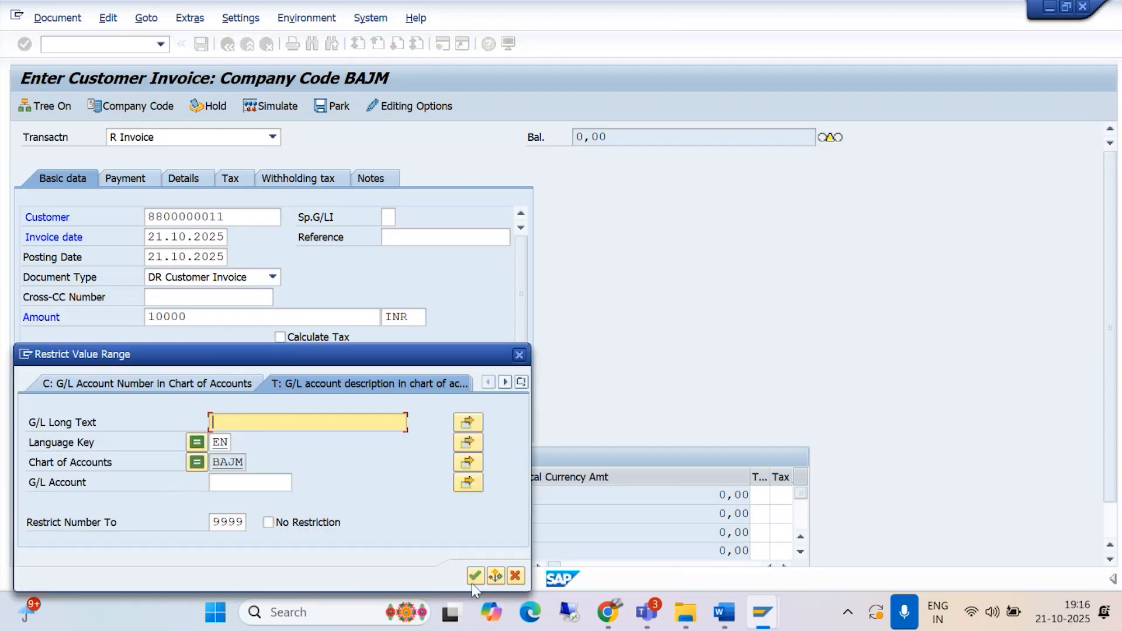
click(474, 575)
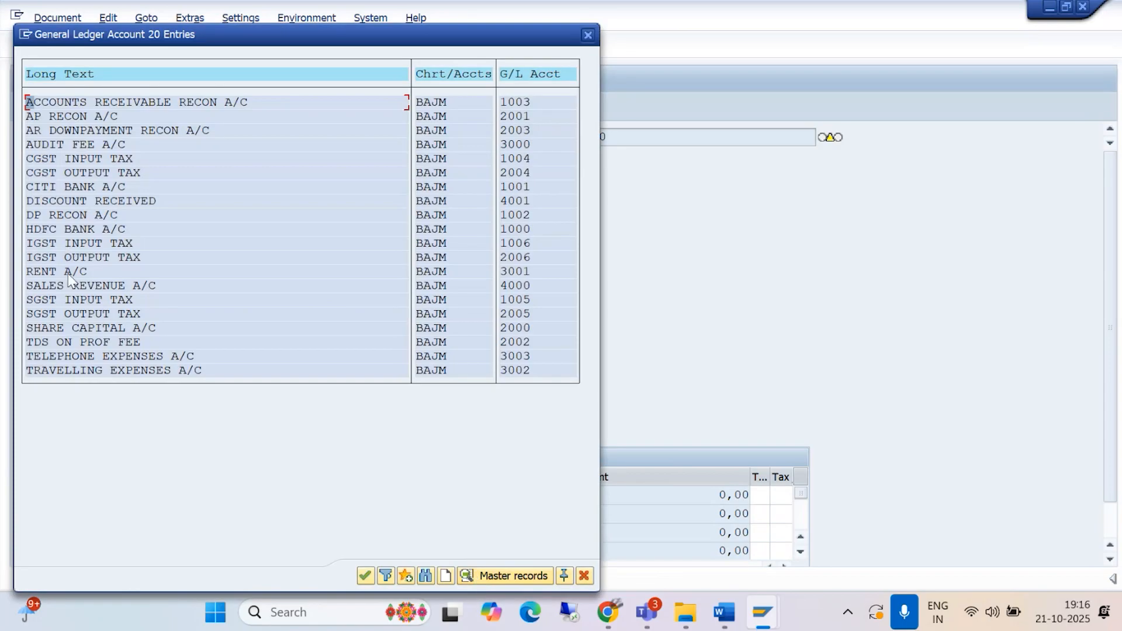
double_click(69, 284)
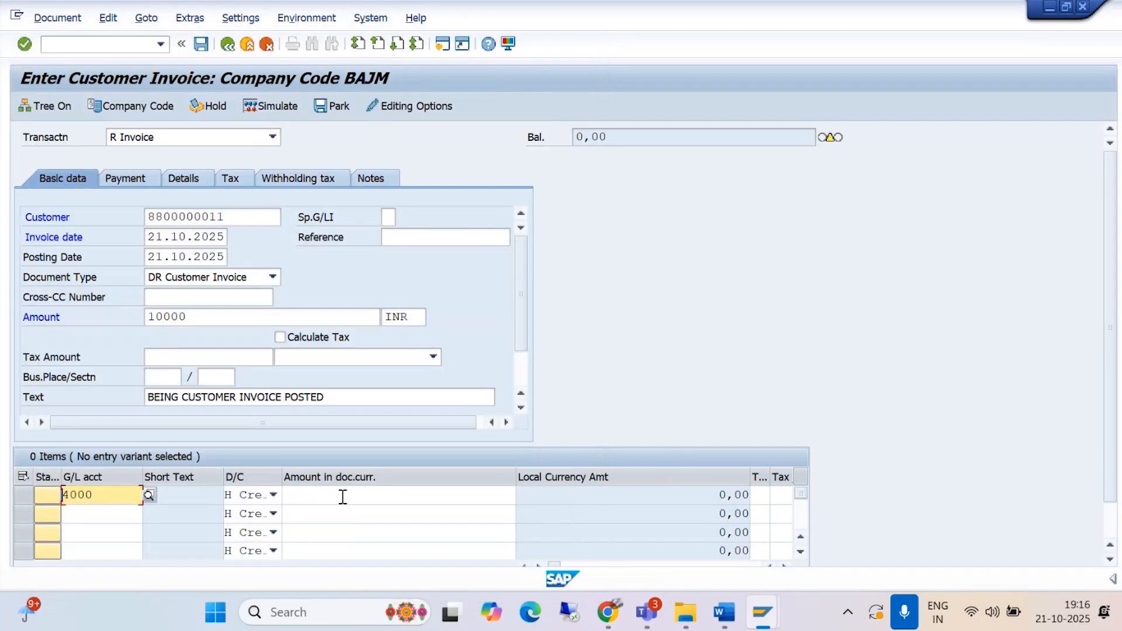
click(310, 493)
text(10000)
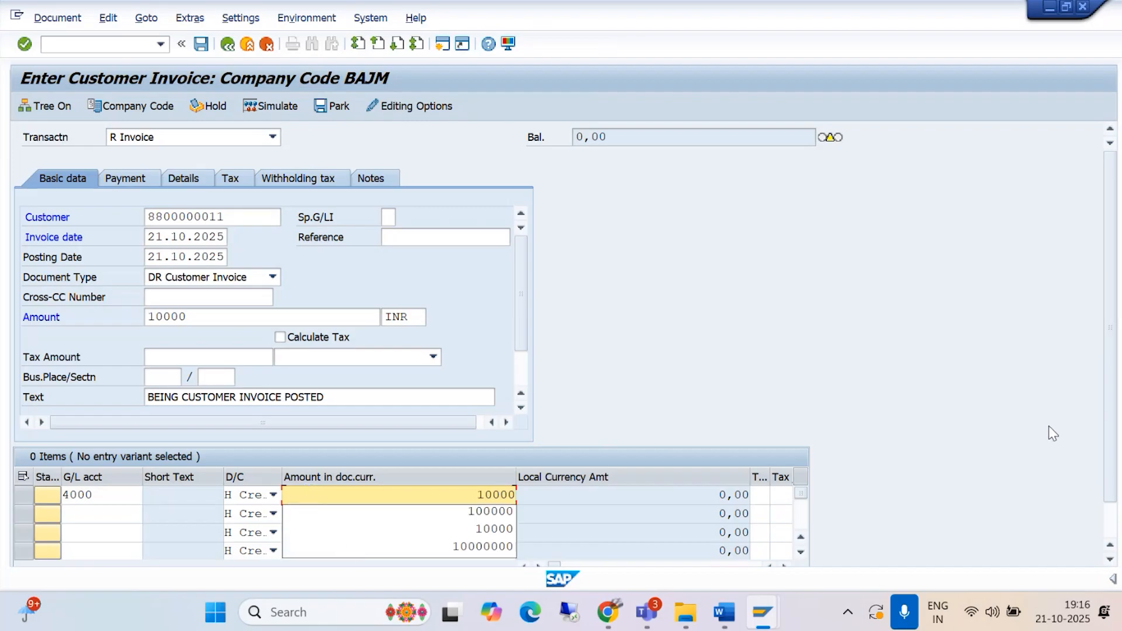
Step: Look up the available tax codes for the sales revenue line item
scroll(1110, 485, down, 2)
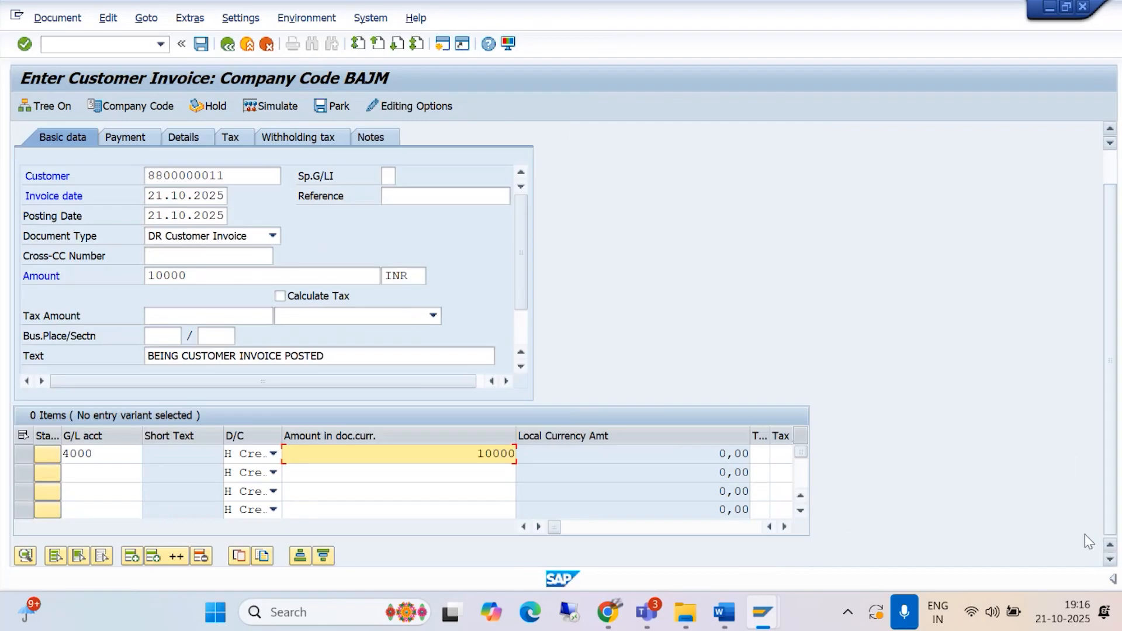
click(784, 527)
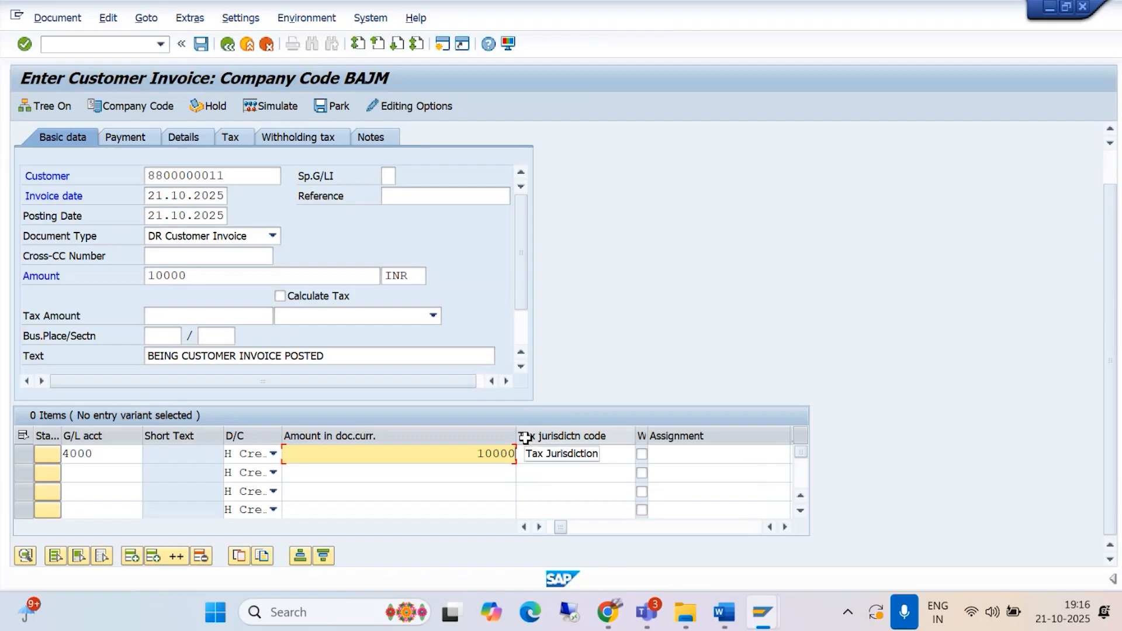
click(525, 454)
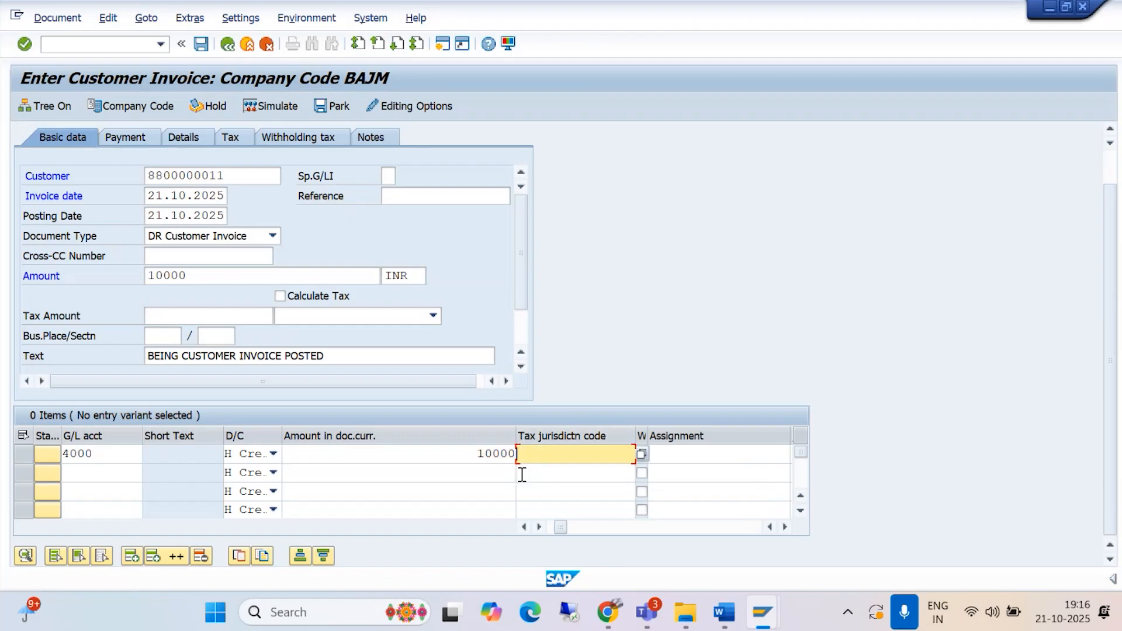
click(785, 526)
click(785, 527)
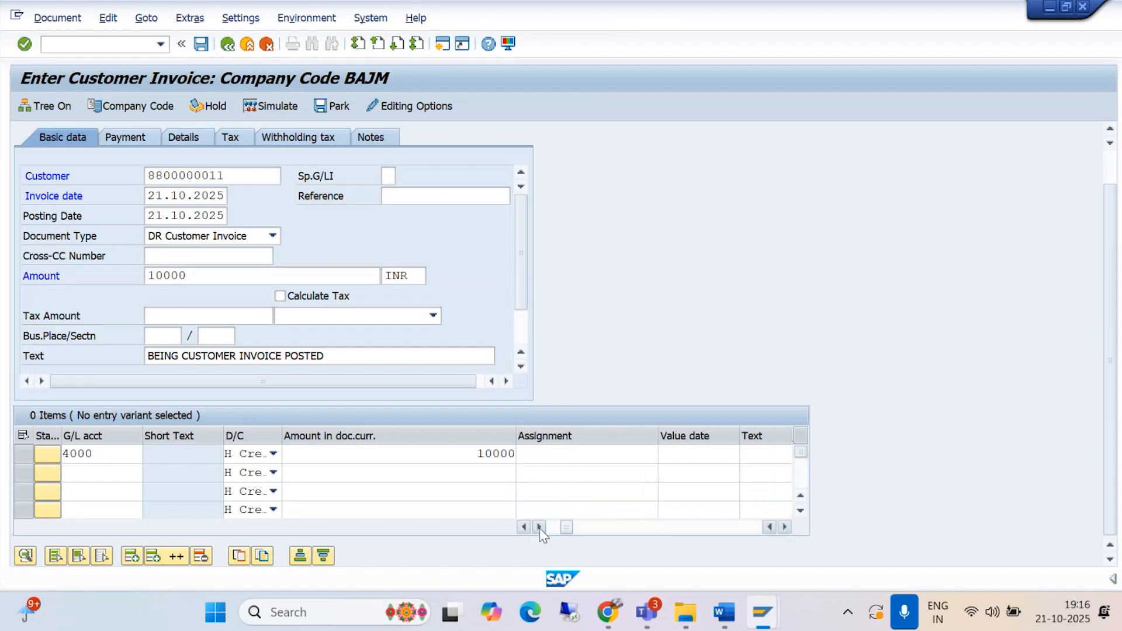
drag(559, 528, 515, 537)
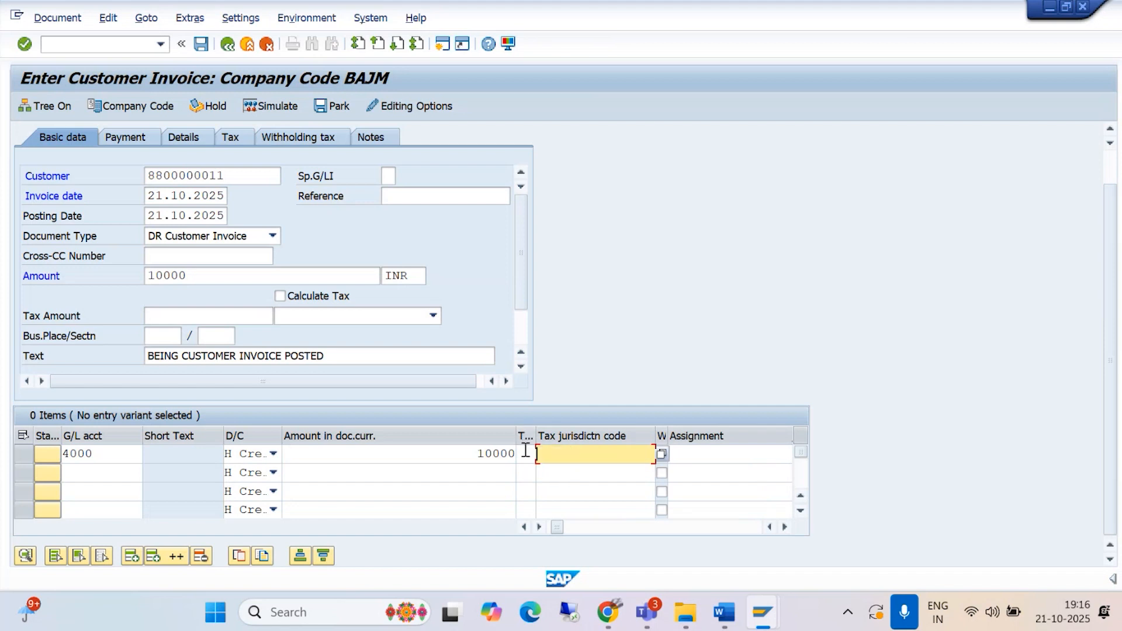
click(527, 456)
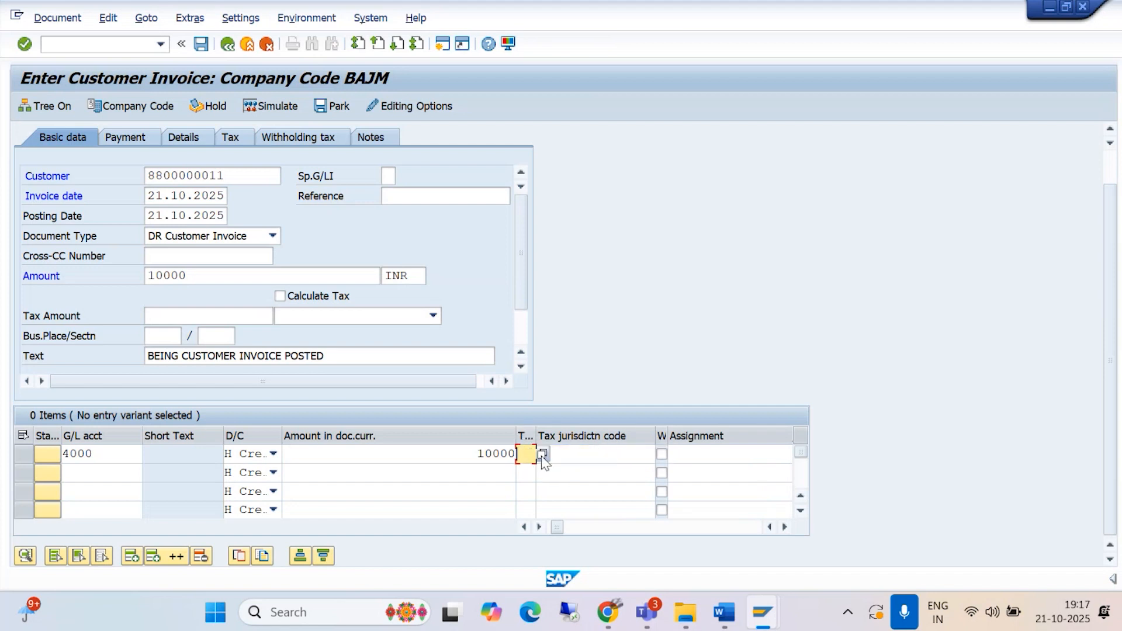
click(541, 456)
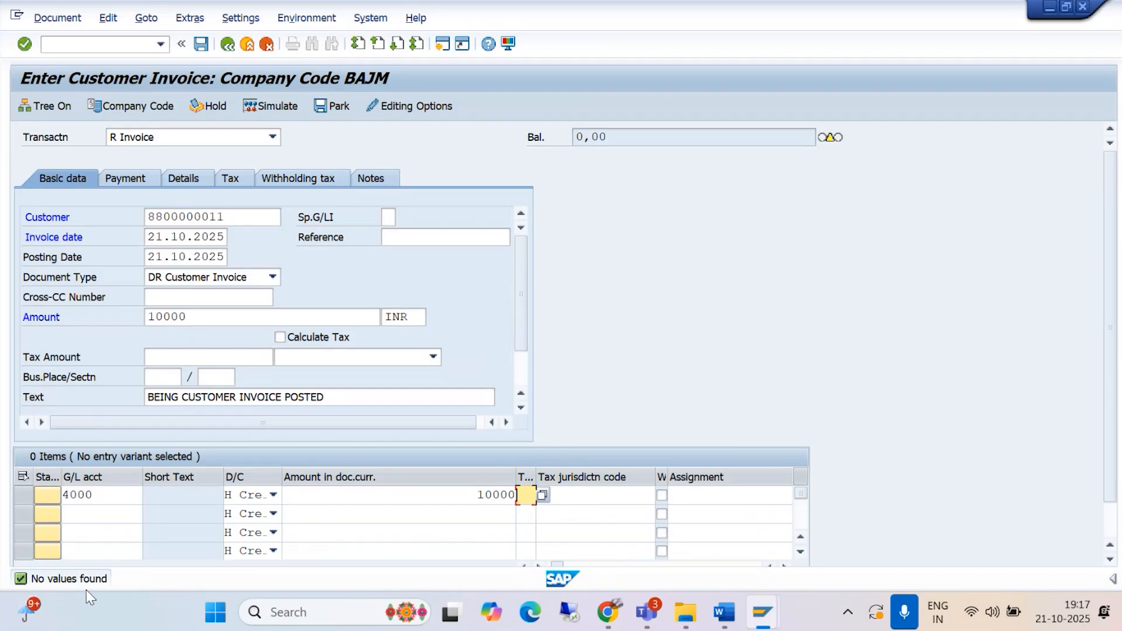
Step: Switch to the country assignment session and set India's tax calculation procedure to BAJM
mouse_move(762, 610)
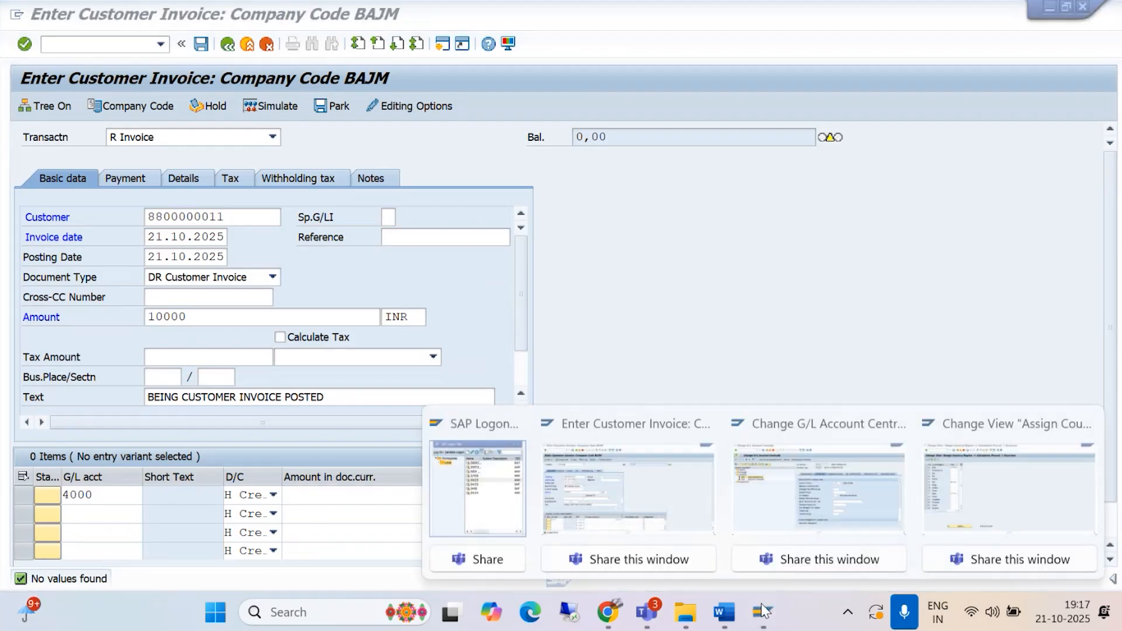
click(986, 504)
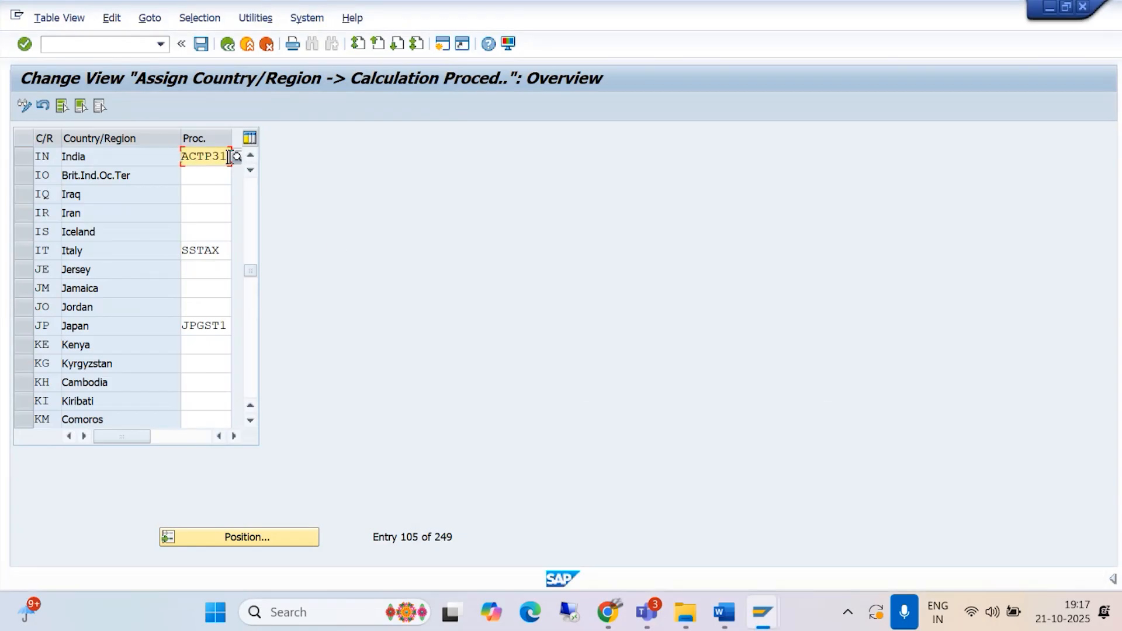
key(BackSpace)
key(BackSpace)
key(BackSpace)
key(BackSpace)
key(BackSpace)
key(BackSpace)
text(BAJM)
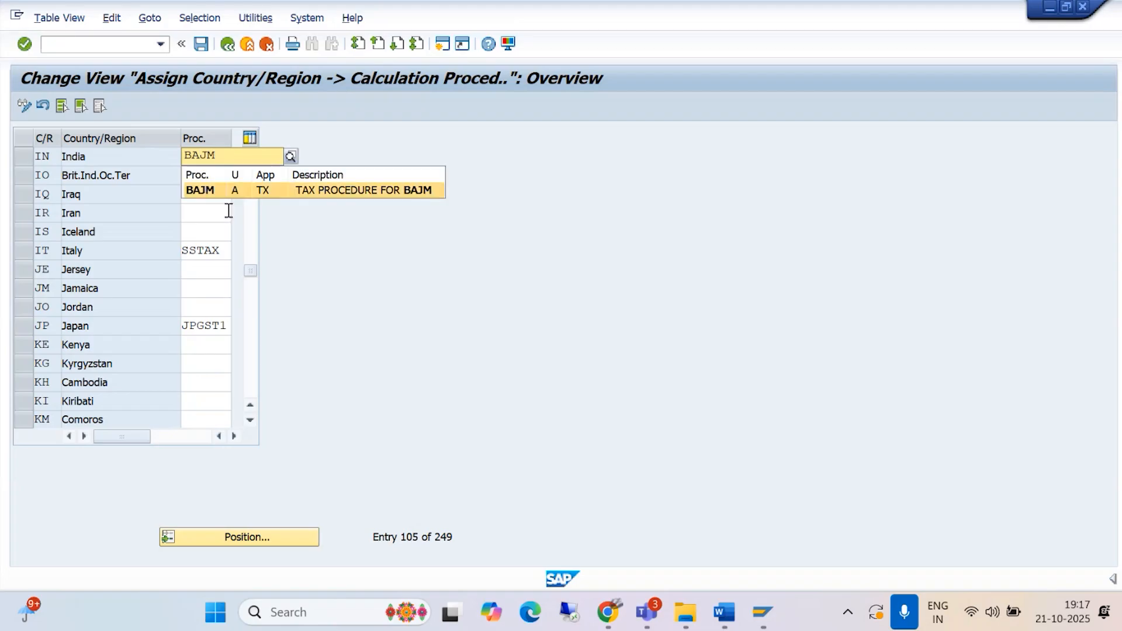
click(223, 194)
Step: Save the procedure assignment under the BAJAJ GROUP OF COMPANIES customizing request A4HK900901
click(201, 44)
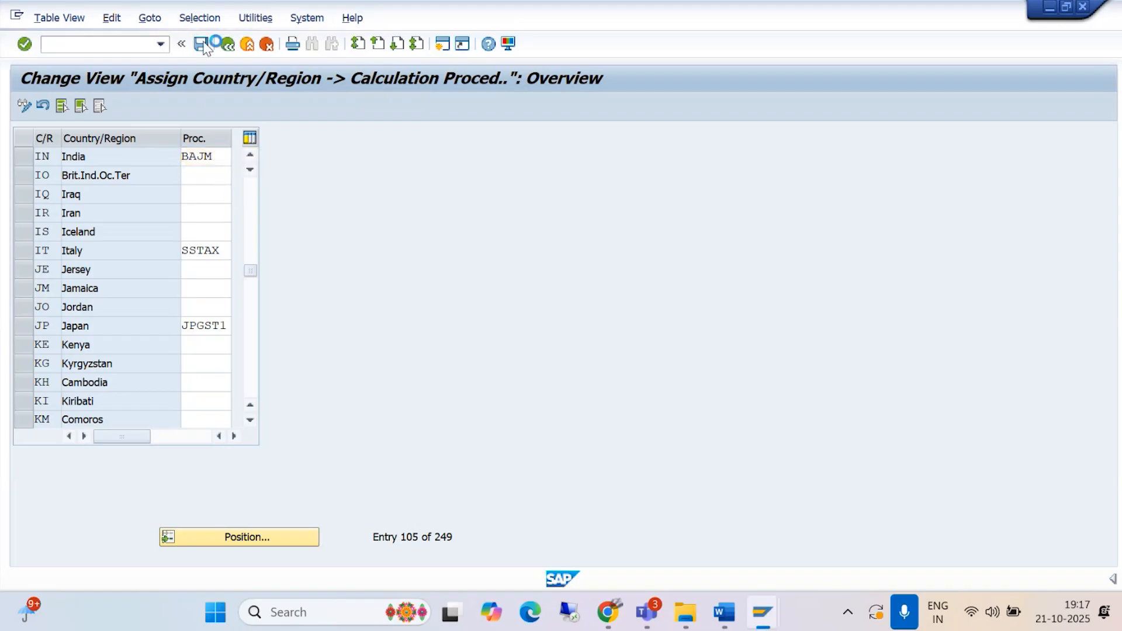
click(466, 295)
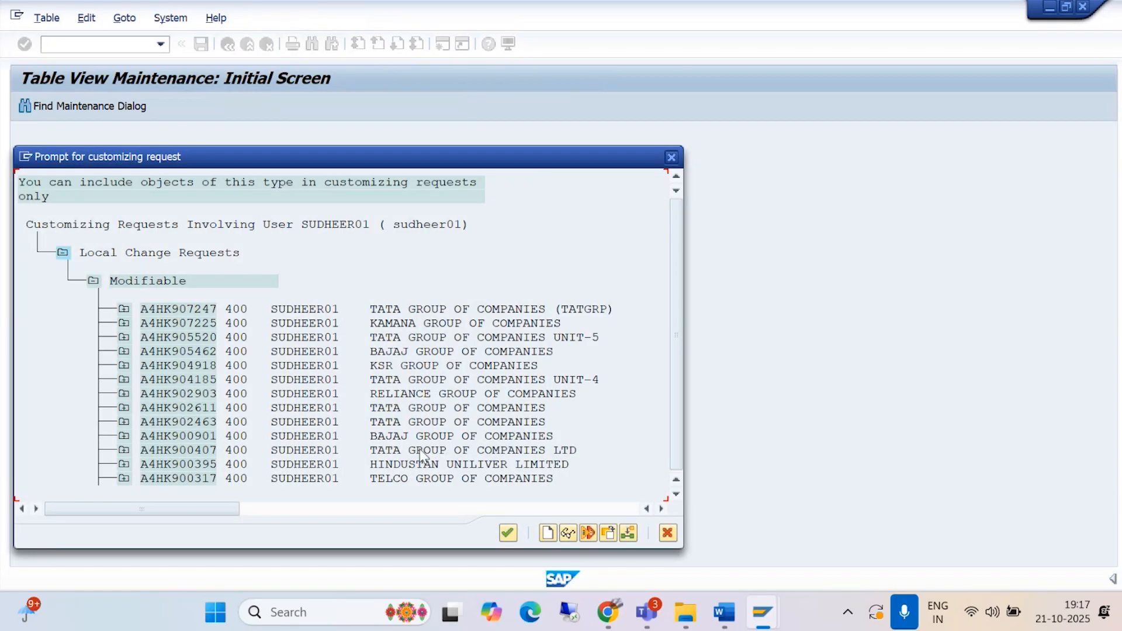
click(419, 436)
click(508, 532)
click(368, 298)
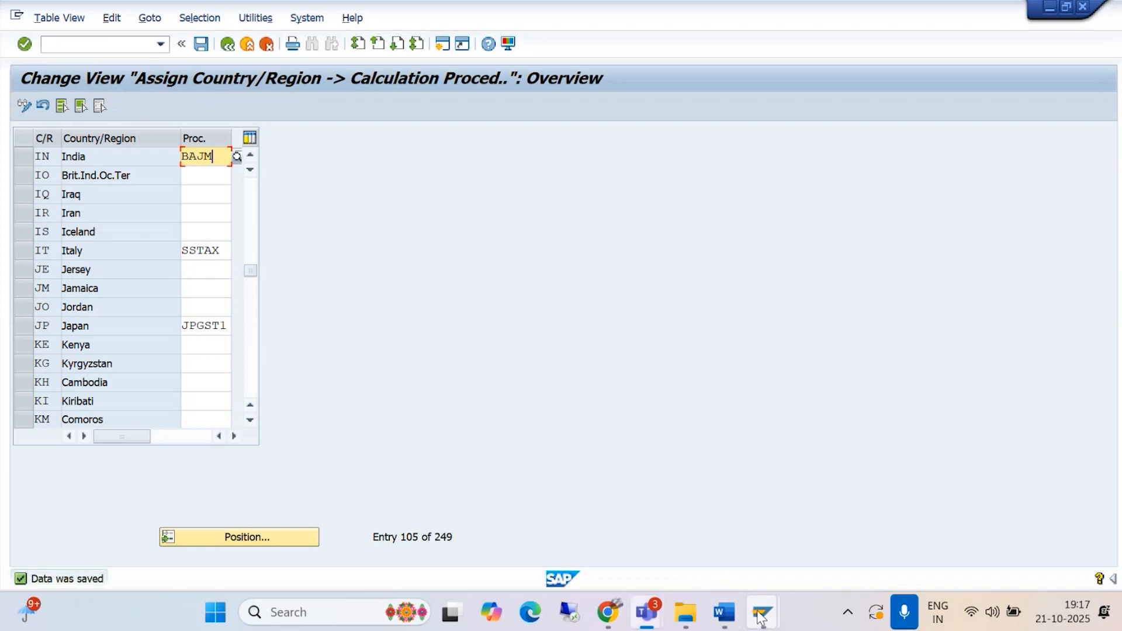
Step: Return to the customer invoice session and assign tax code B1, 9% output CGST + 9% output SGST, to the line item
mouse_move(762, 610)
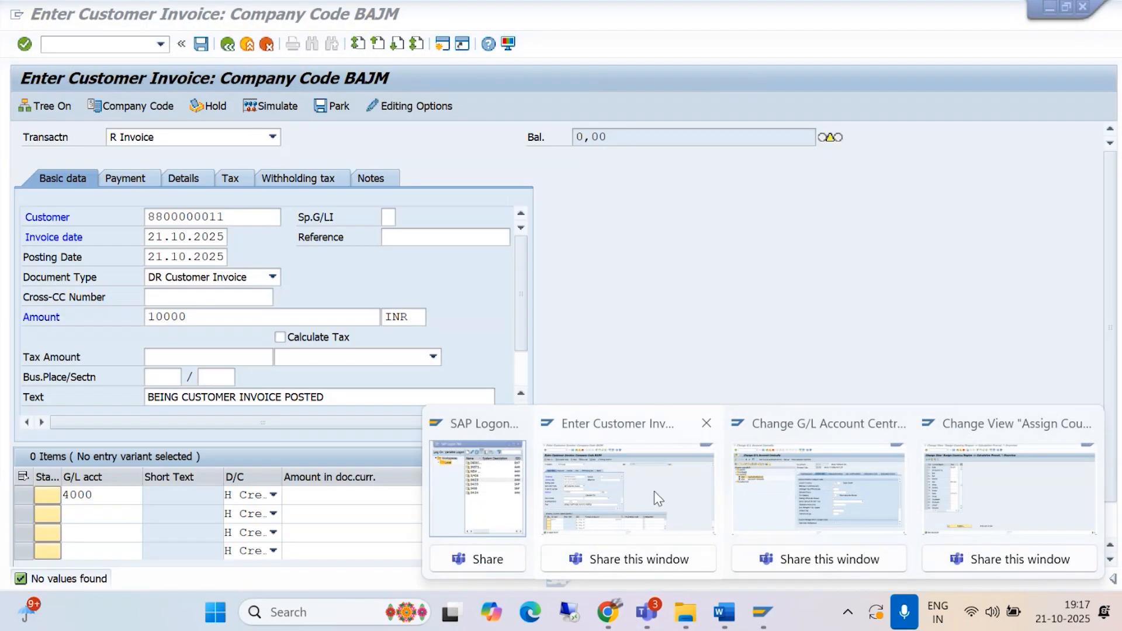
click(654, 491)
click(542, 495)
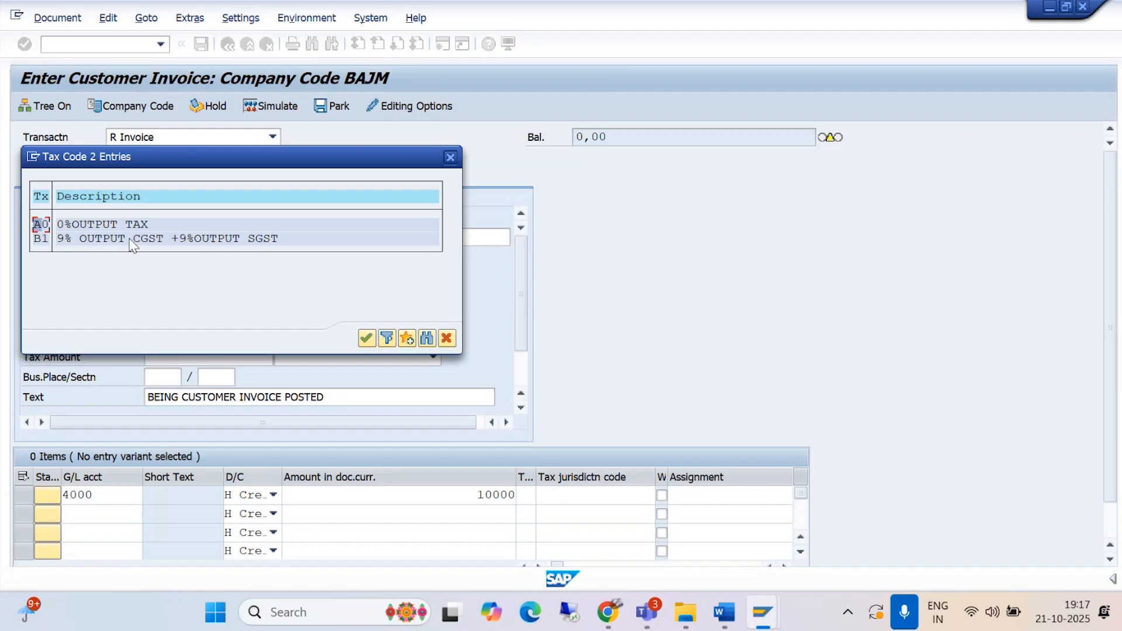
click(108, 239)
click(366, 339)
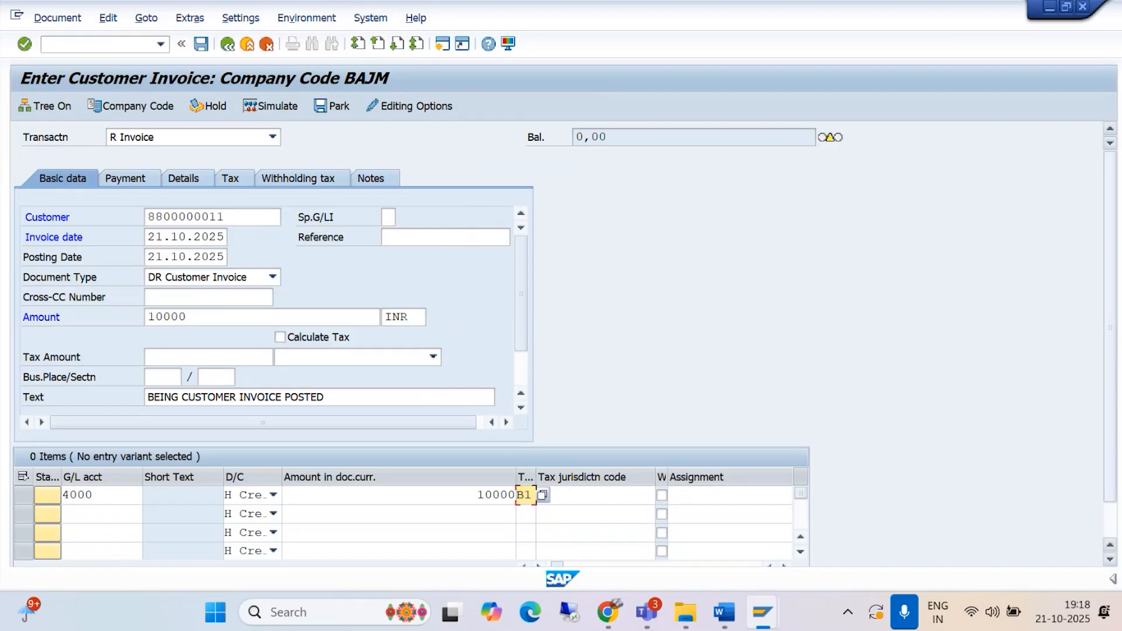
Step: Copy the invoice text BEING CUSTOMER INVOICE POSTED into the text of the sales revenue line item
drag(1110, 490, 1115, 534)
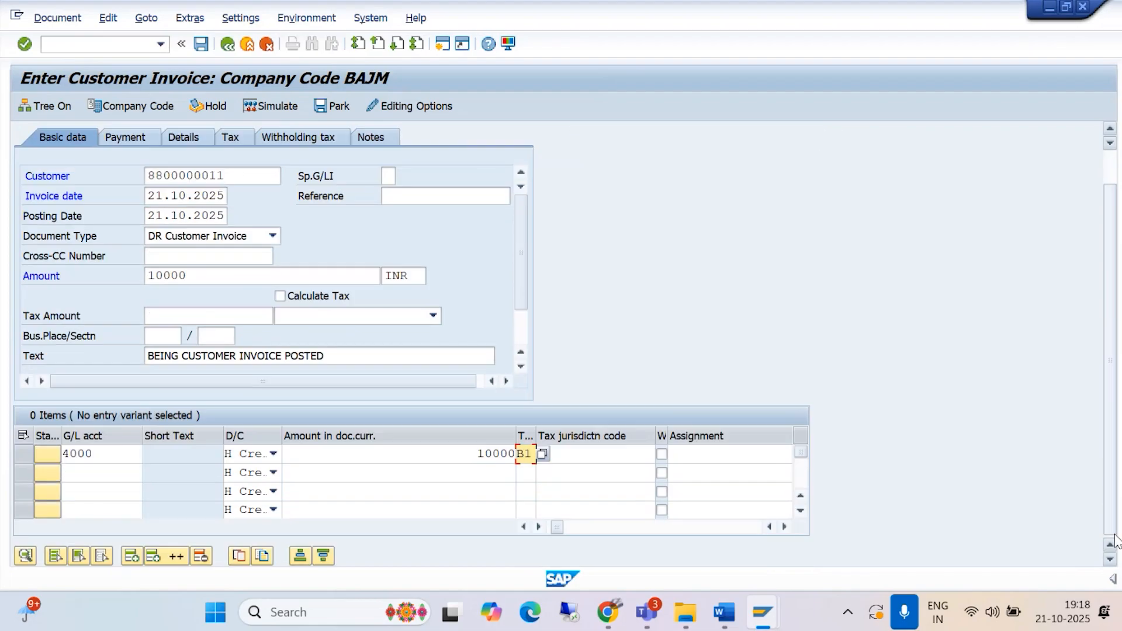
click(784, 527)
click(784, 527)
click(785, 527)
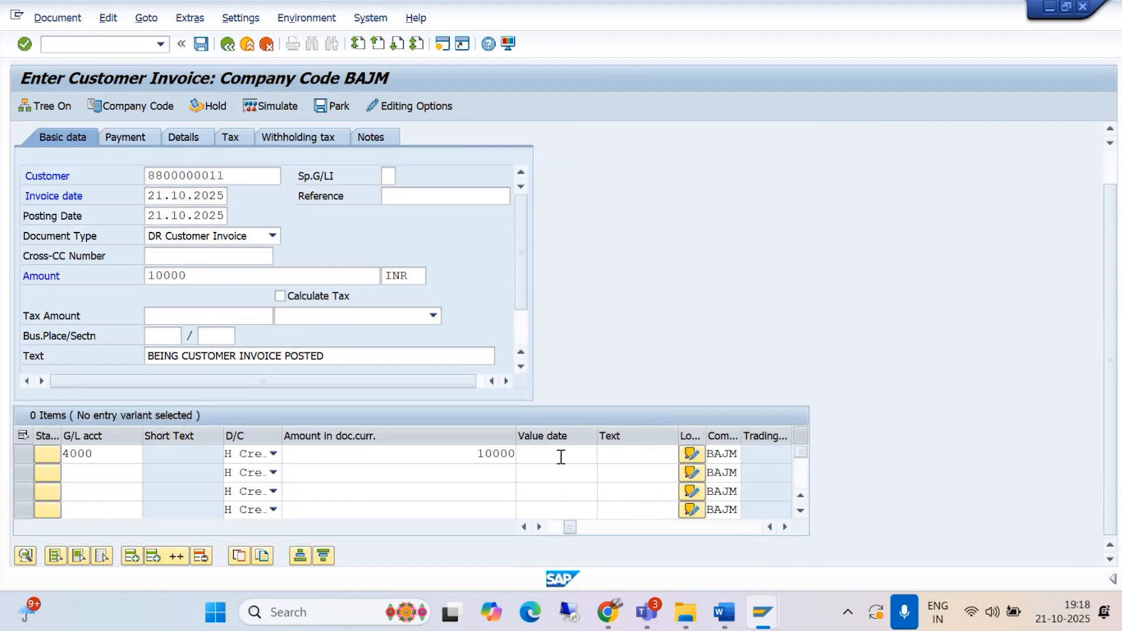
drag(329, 355, 108, 342)
key(ctrl+c)
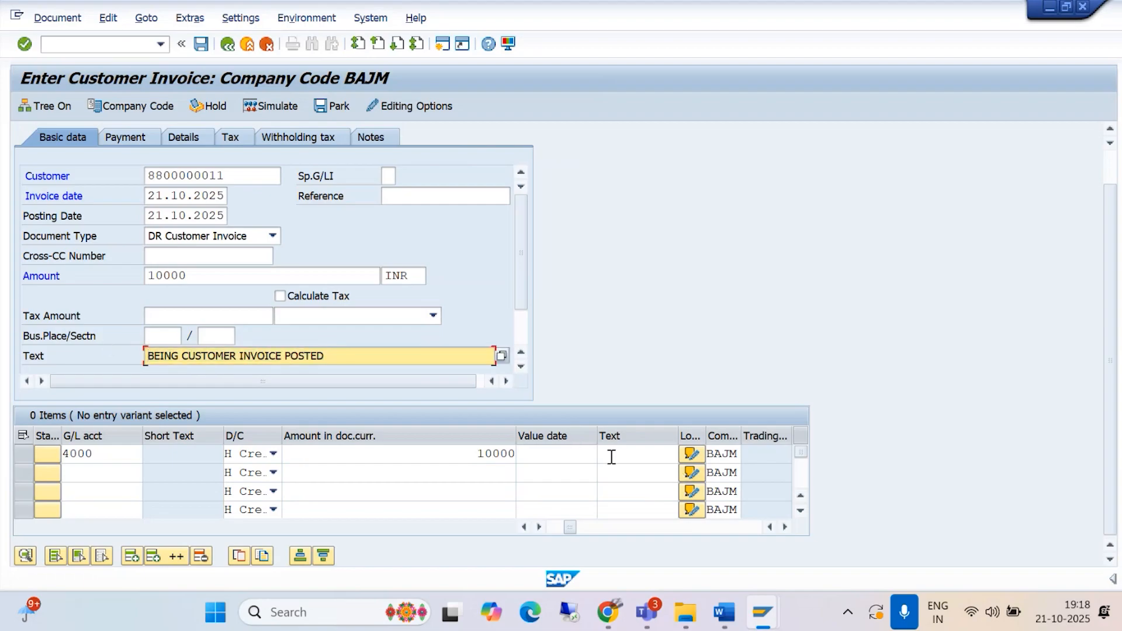
click(611, 454)
key(ctrl+v)
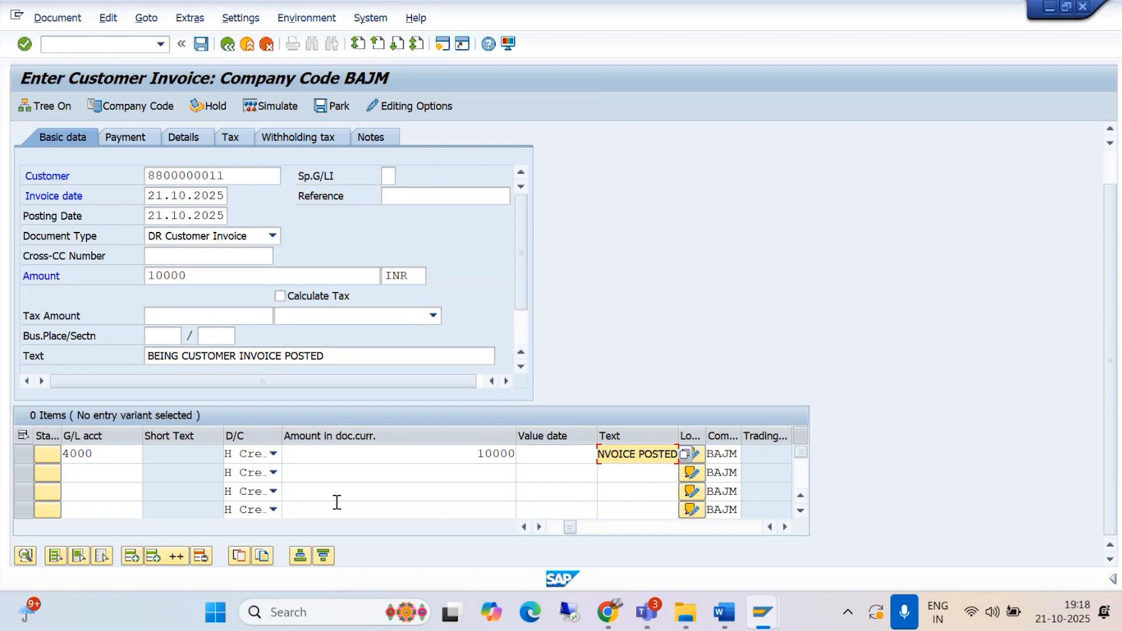
Step: Turn on Calculate Tax for the invoice and read the detailed explanation of the error message
click(280, 296)
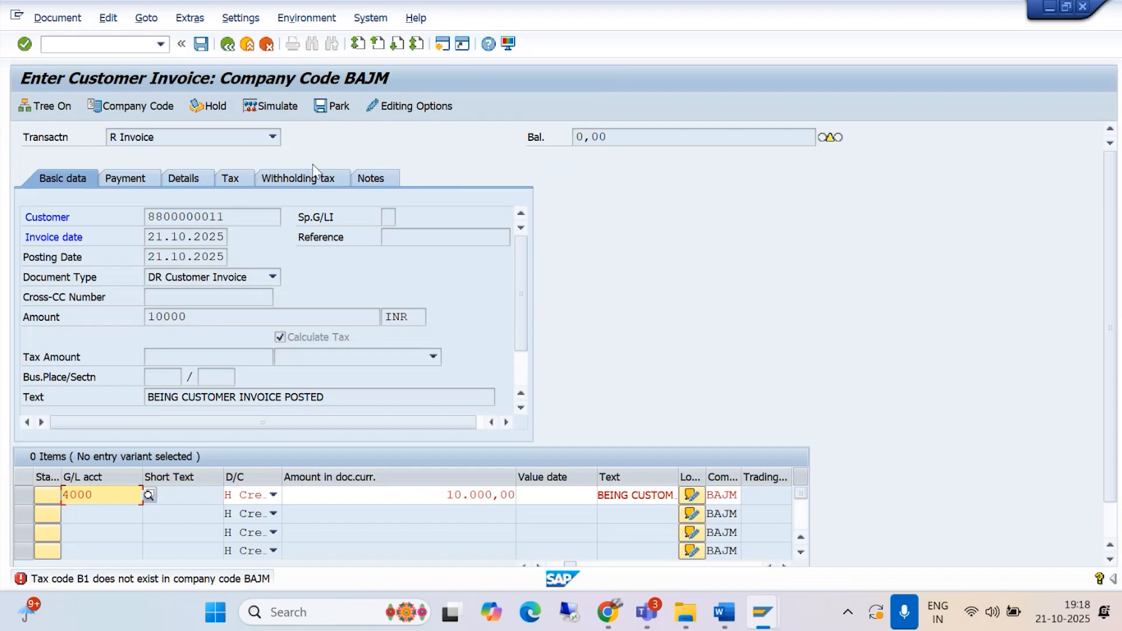
double_click(107, 580)
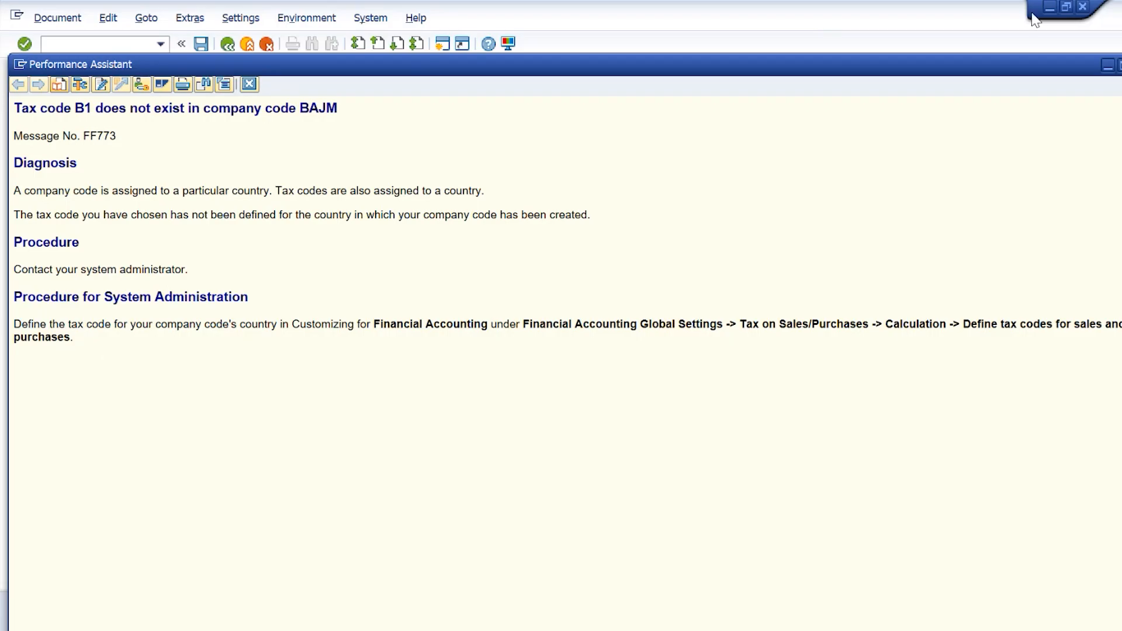
click(1108, 67)
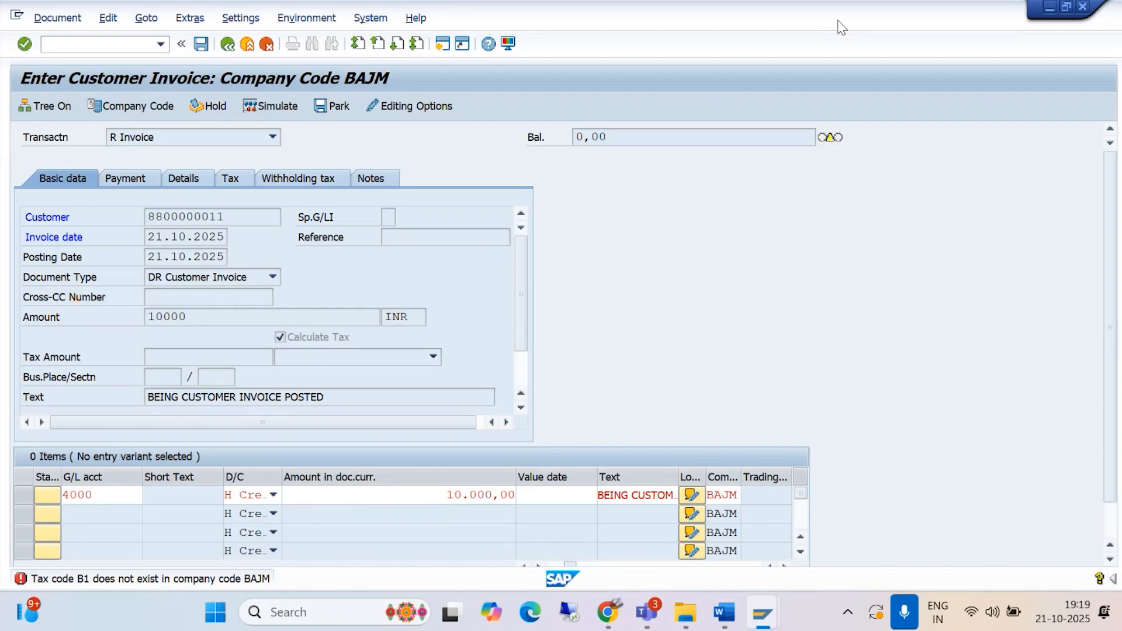
Step: Open a new session and start the SPRO customizing transaction
click(442, 43)
text(SPR)
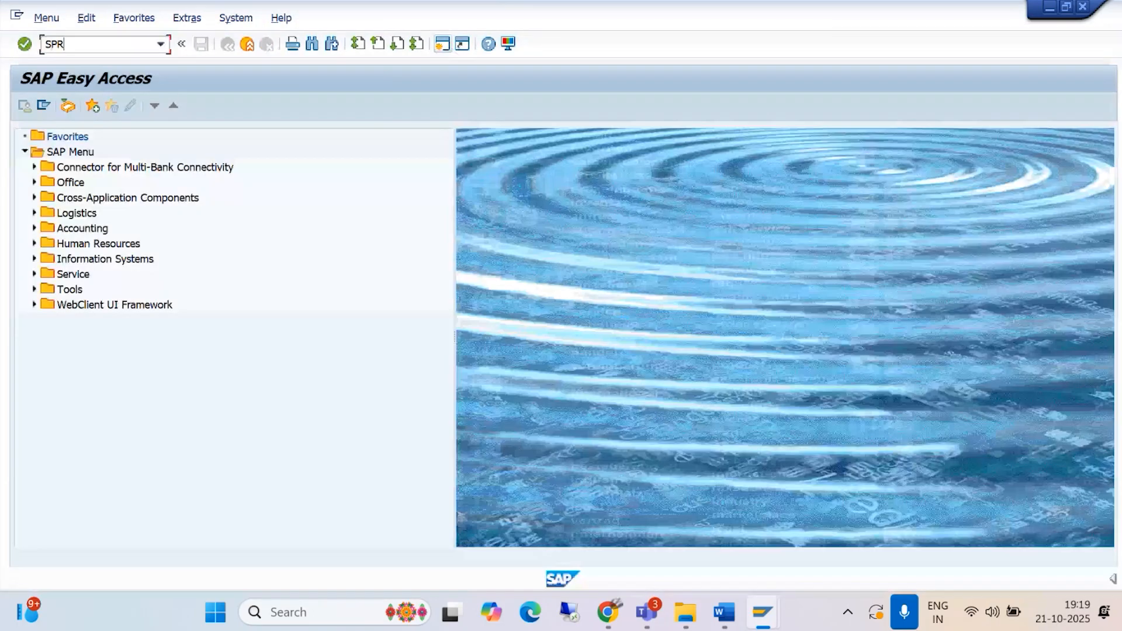
text(O)
key(Return)
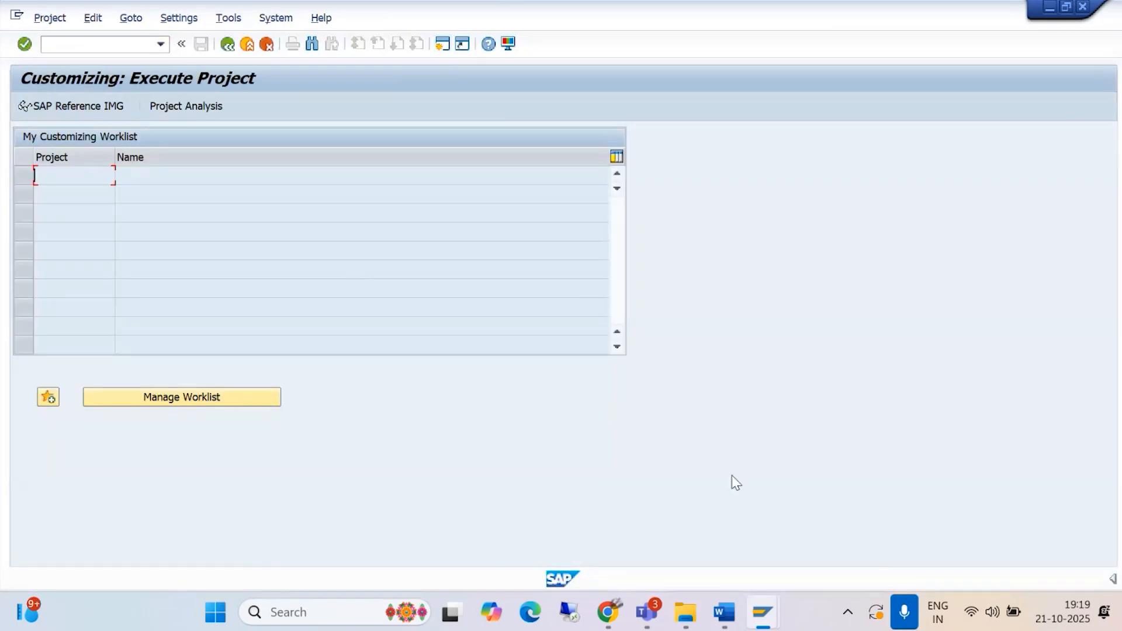
mouse_move(765, 598)
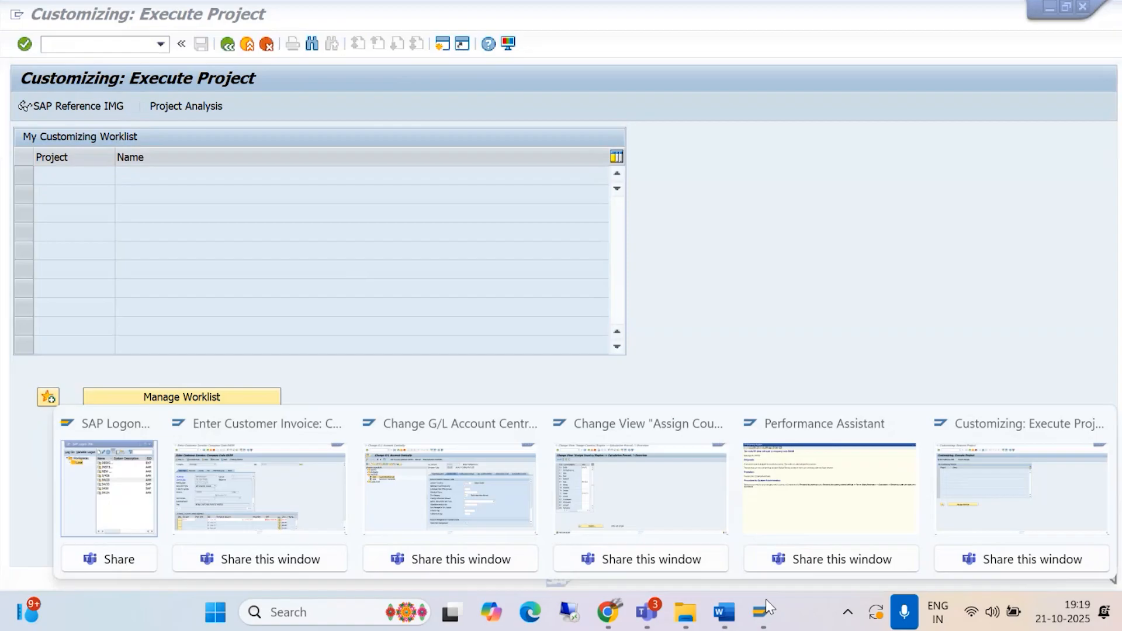
Step: Re-read the tax code error's explanation and follow its customizing path through Financial Accounting Global Settings and Tax on Sales/Purchases to Calculation in the SAP Reference IMG
click(848, 526)
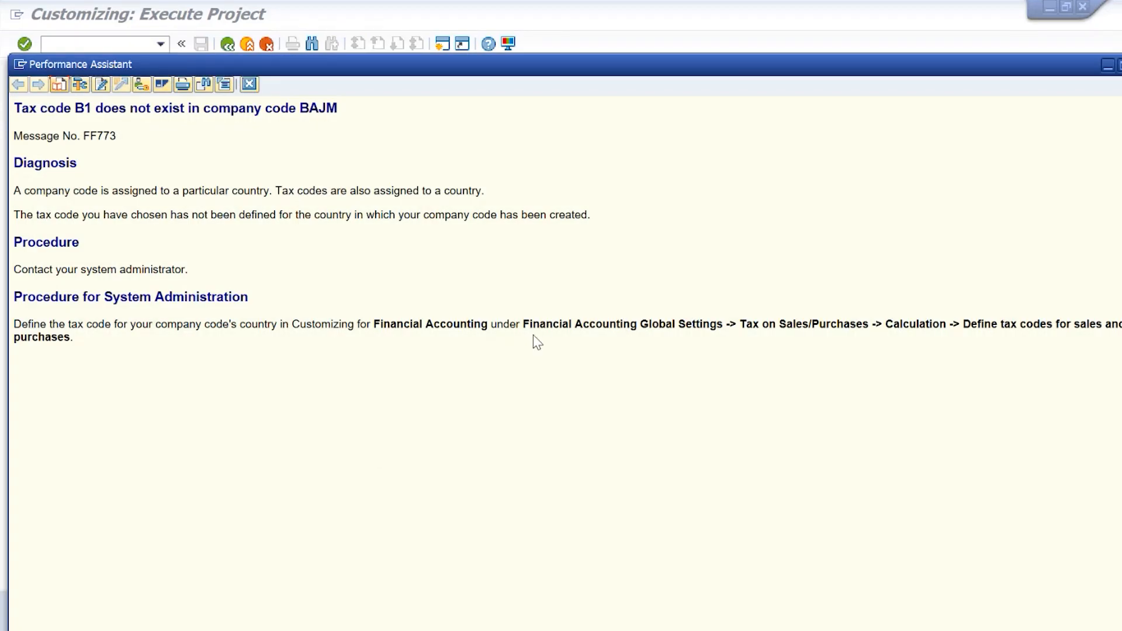
click(3, 274)
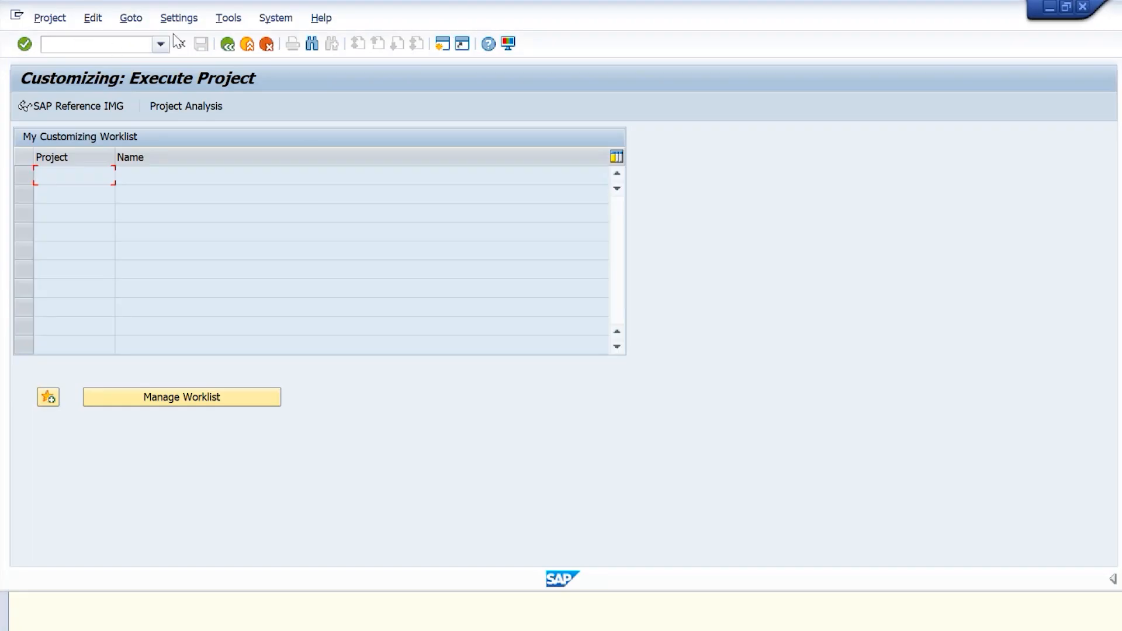
click(88, 105)
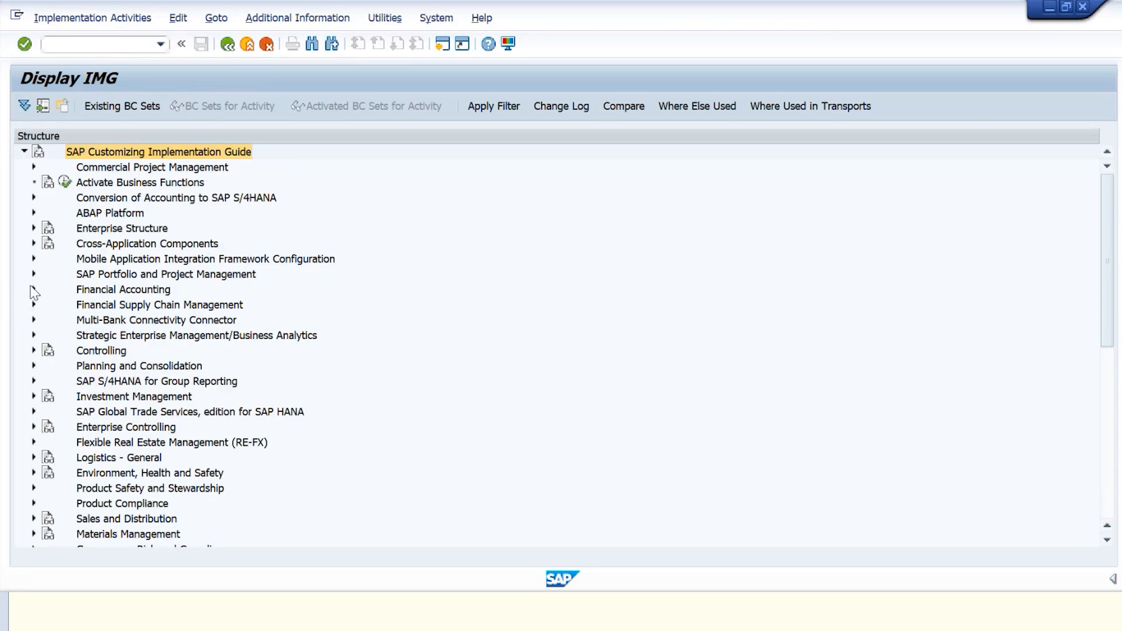
click(34, 289)
click(44, 305)
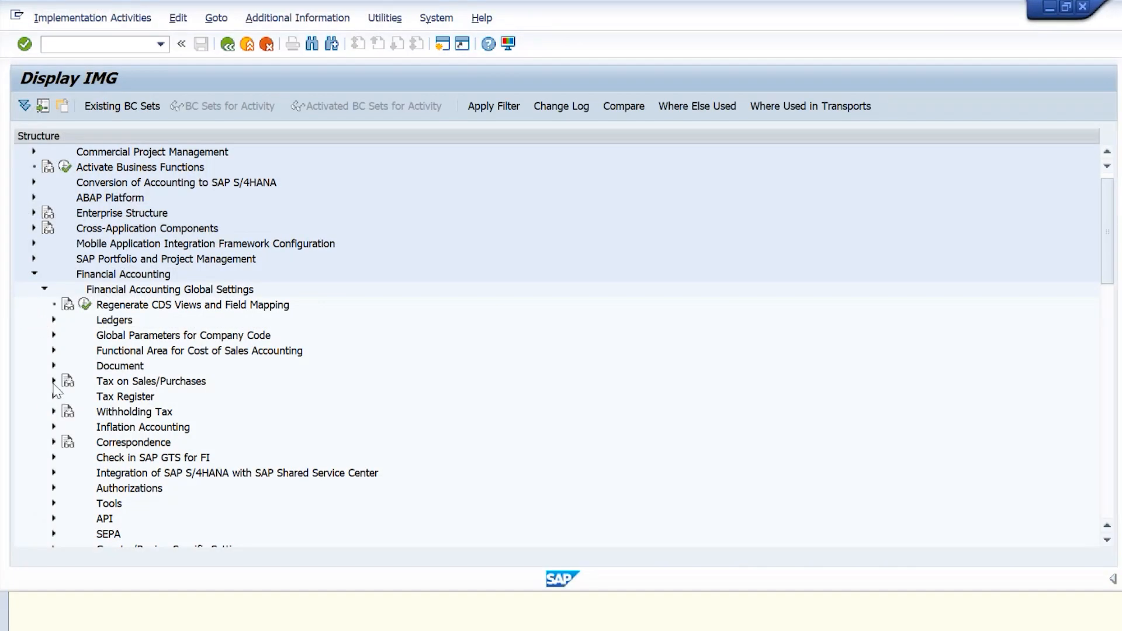
click(53, 381)
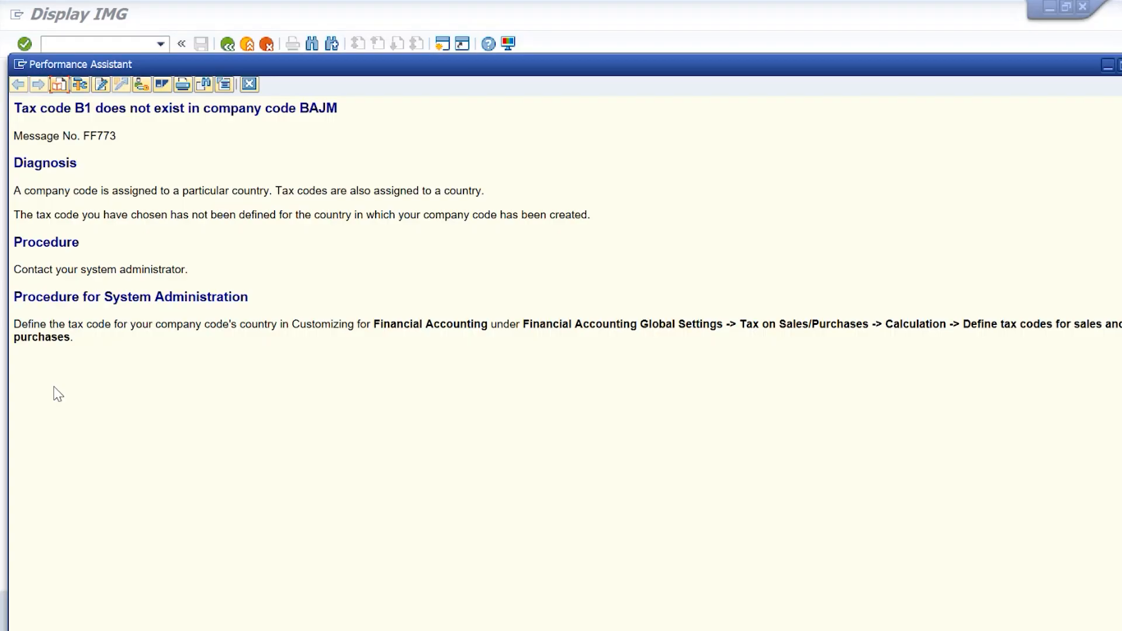
key(alt+Tab)
click(64, 411)
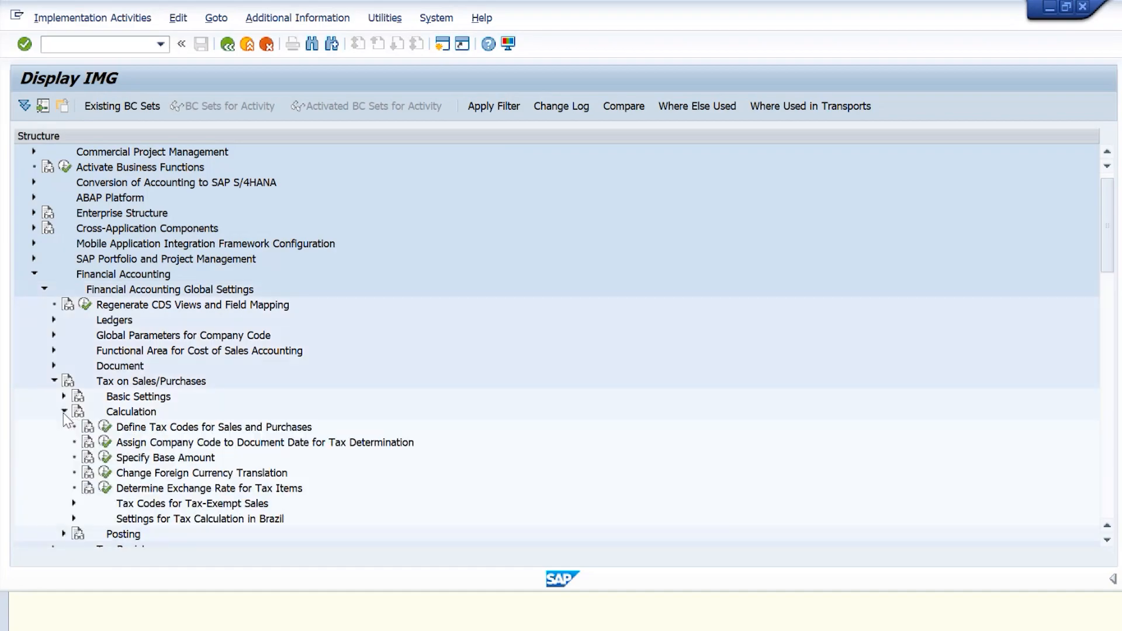
key(alt+Tab)
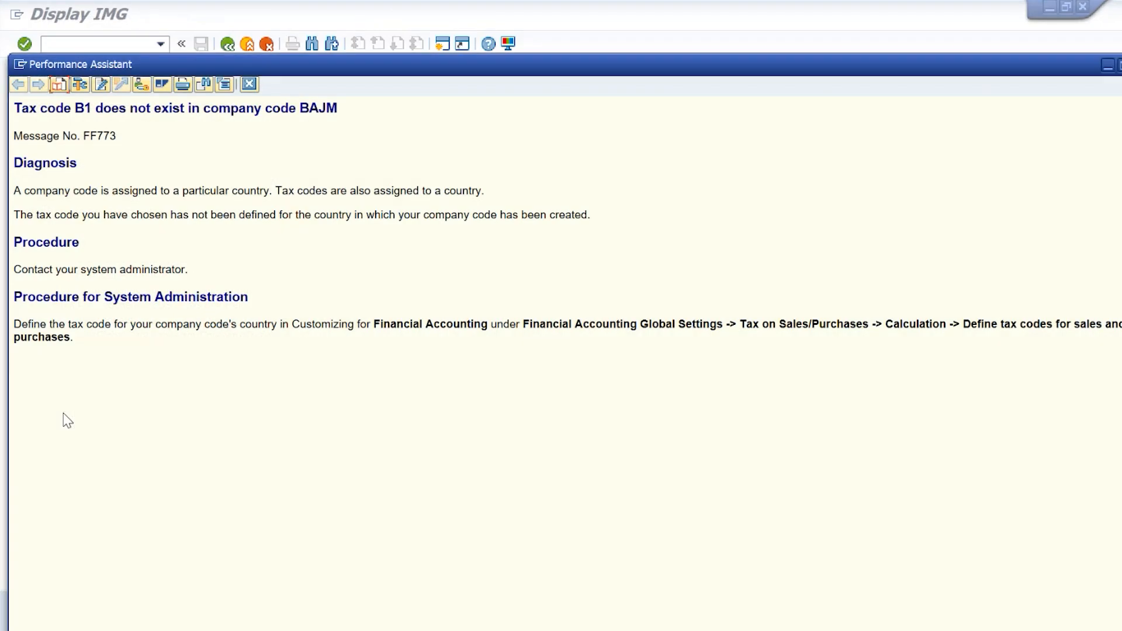
key(alt+Tab)
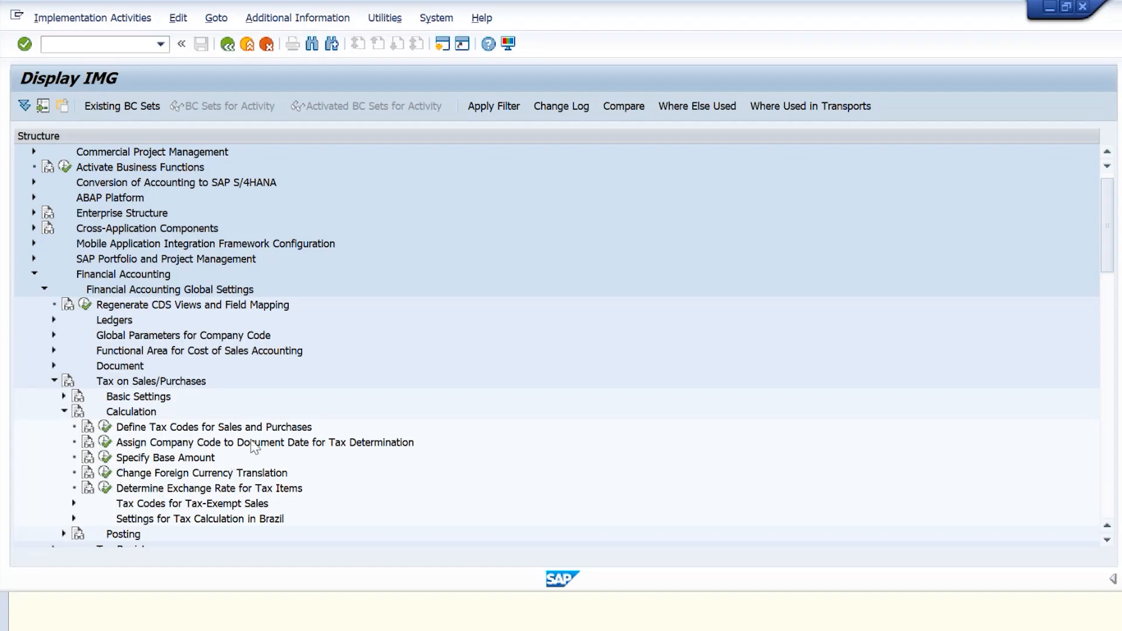
Step: Check the rates and procedure of tax code B1 for country IN under Define Tax Codes for Sales and Purchases, and return to the IMG
click(105, 428)
text(IN)
key(Return)
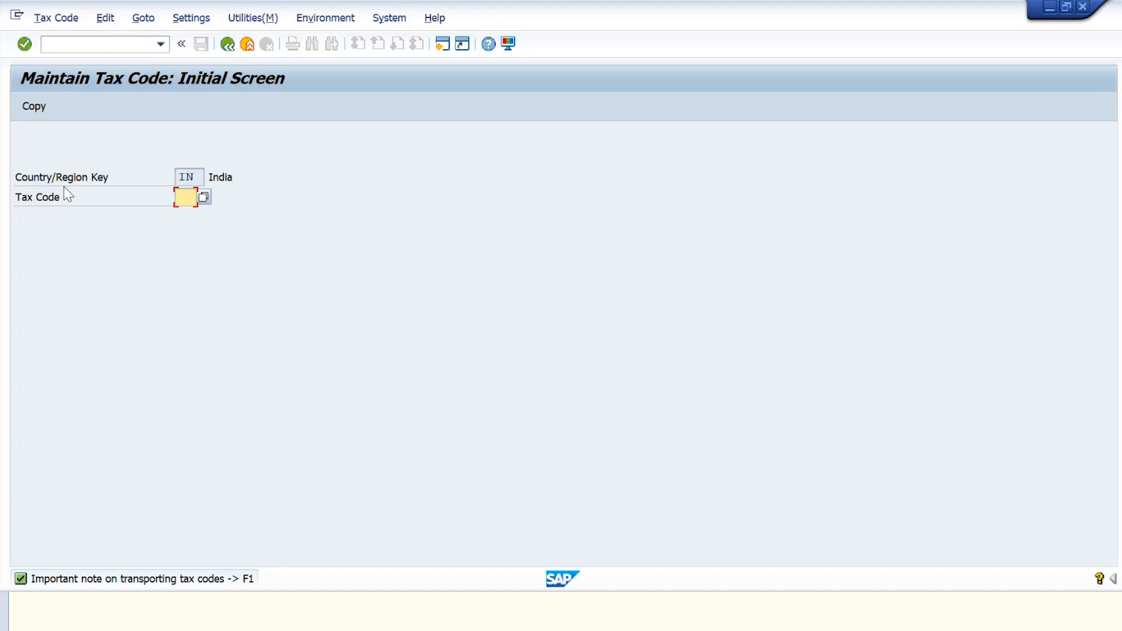
text(B1)
key(Return)
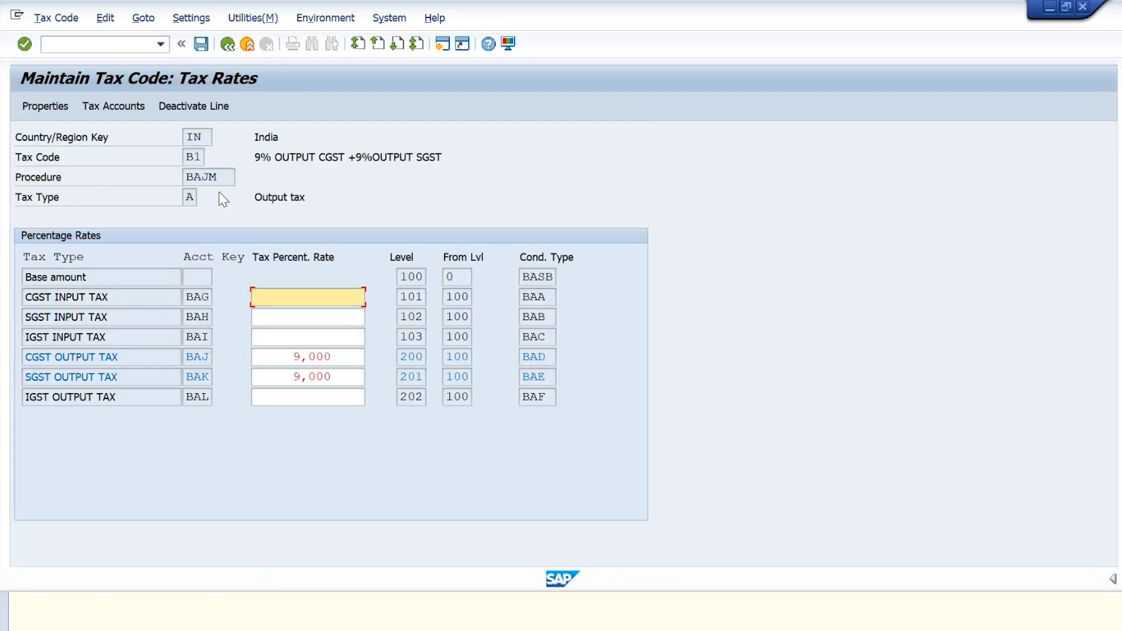
click(230, 50)
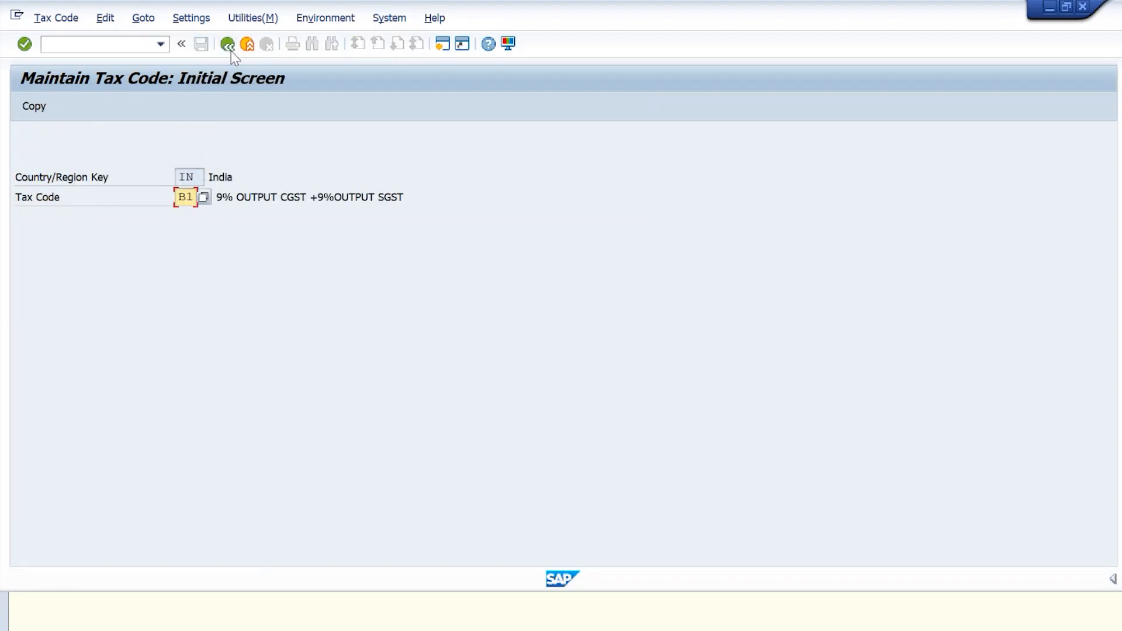
click(230, 50)
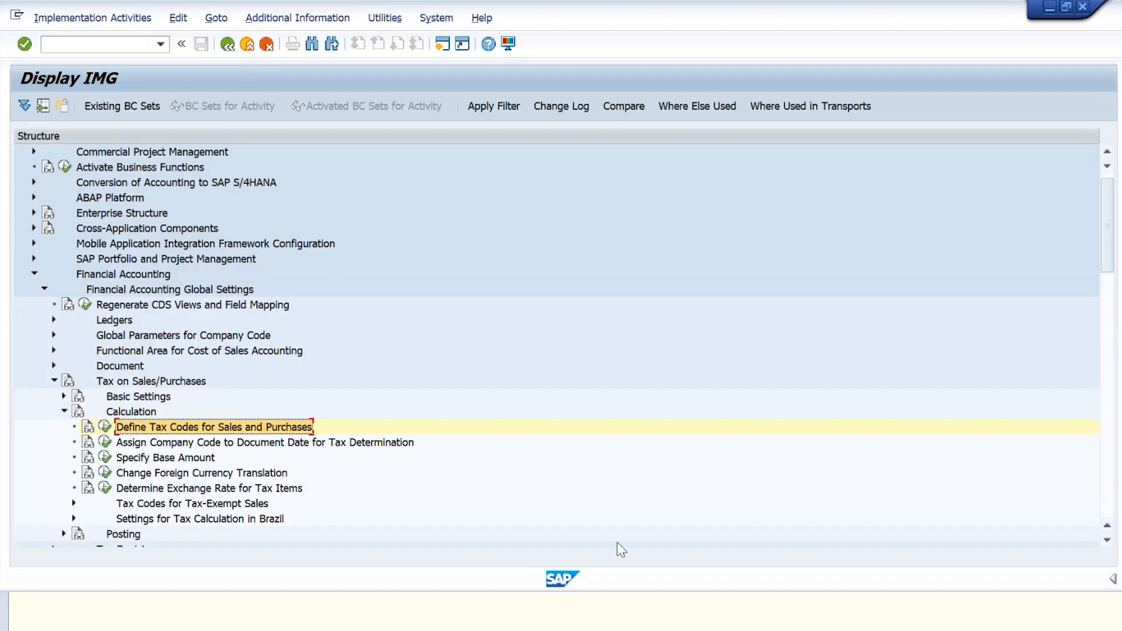
Step: Leave the IMG, close the error explanation and restart the customer invoice entry with transaction FB70
click(1048, 8)
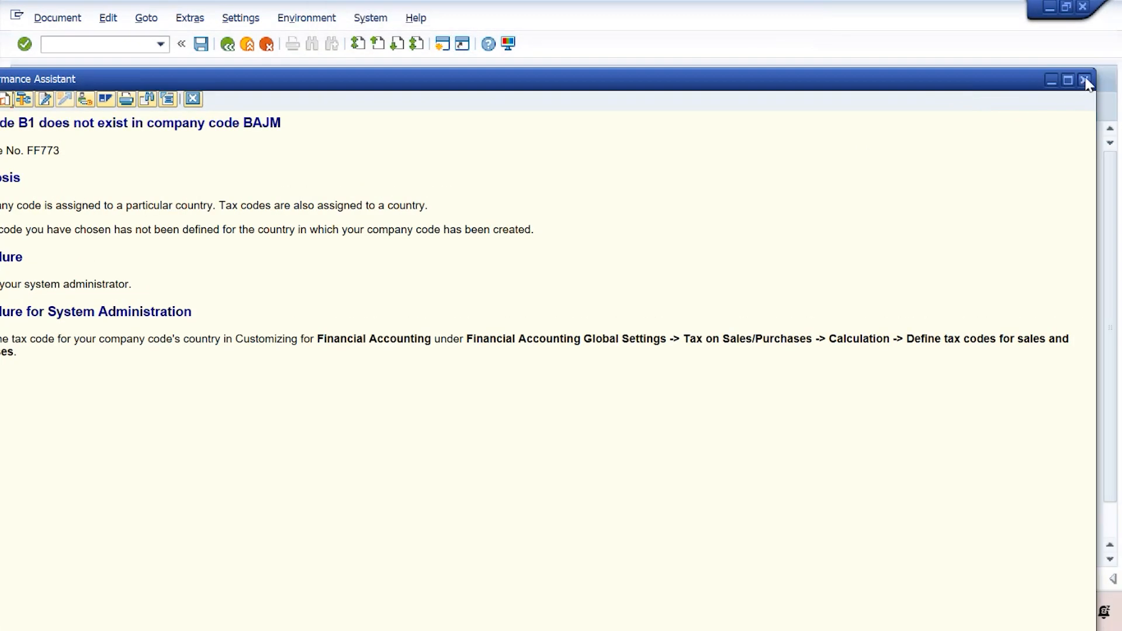
click(1084, 76)
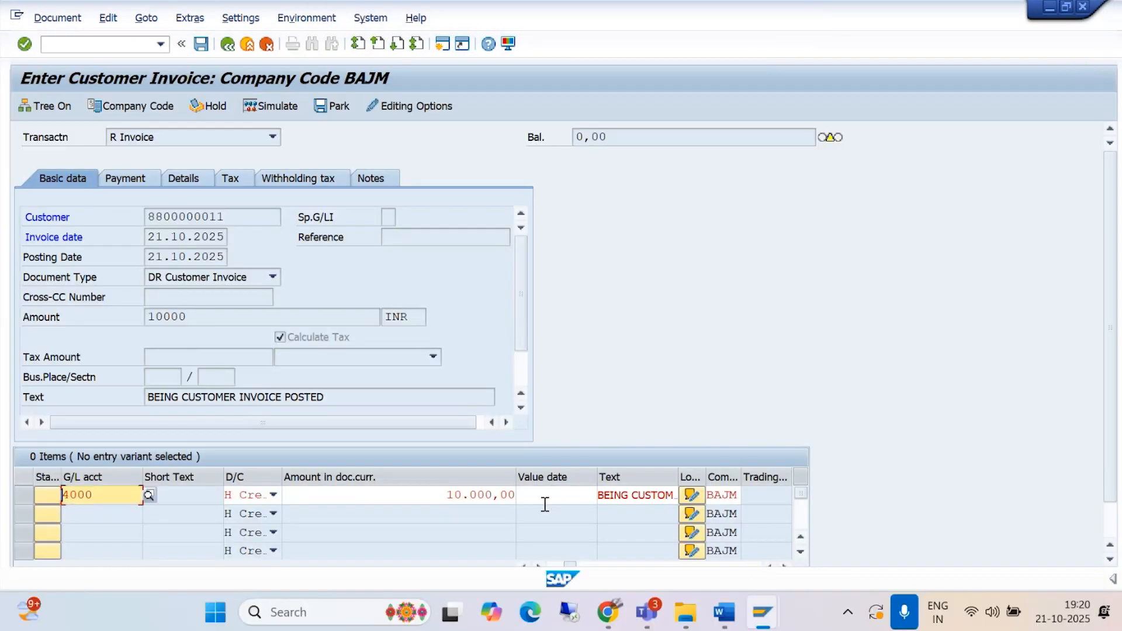
click(160, 44)
click(117, 99)
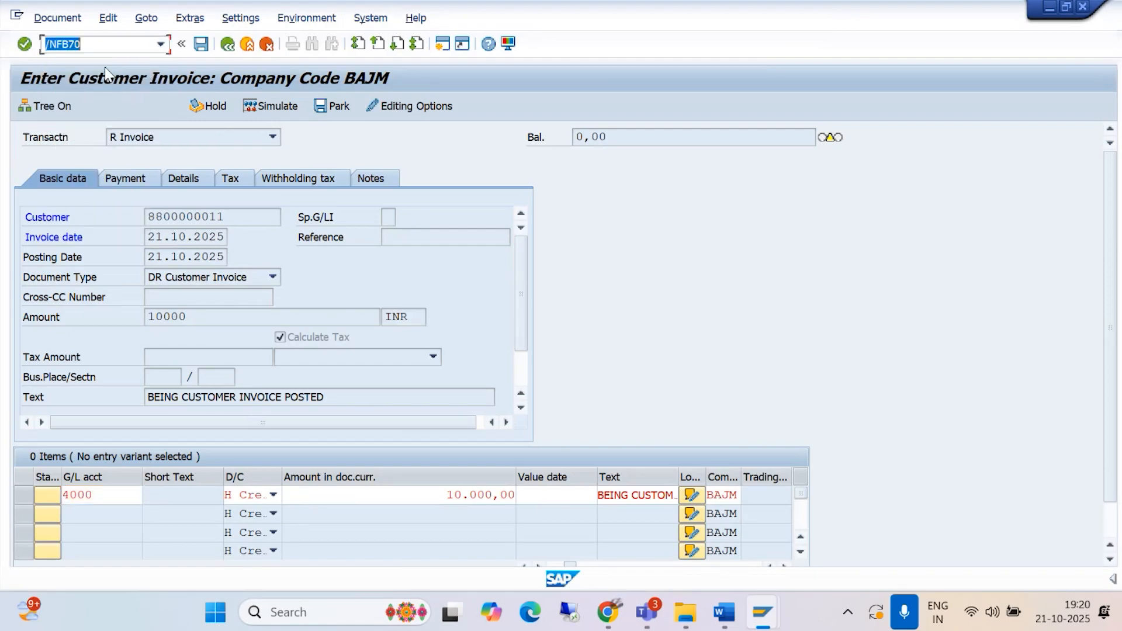
click(105, 45)
key(Return)
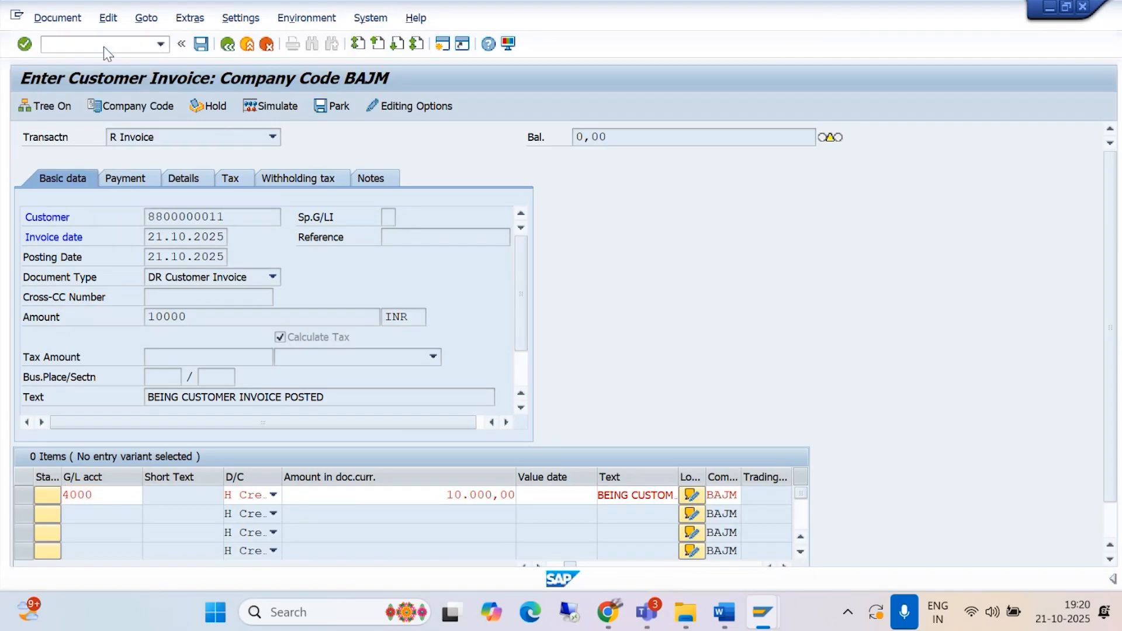
Step: Close all open SAP sessions and confirm logging off without saving the data
click(760, 621)
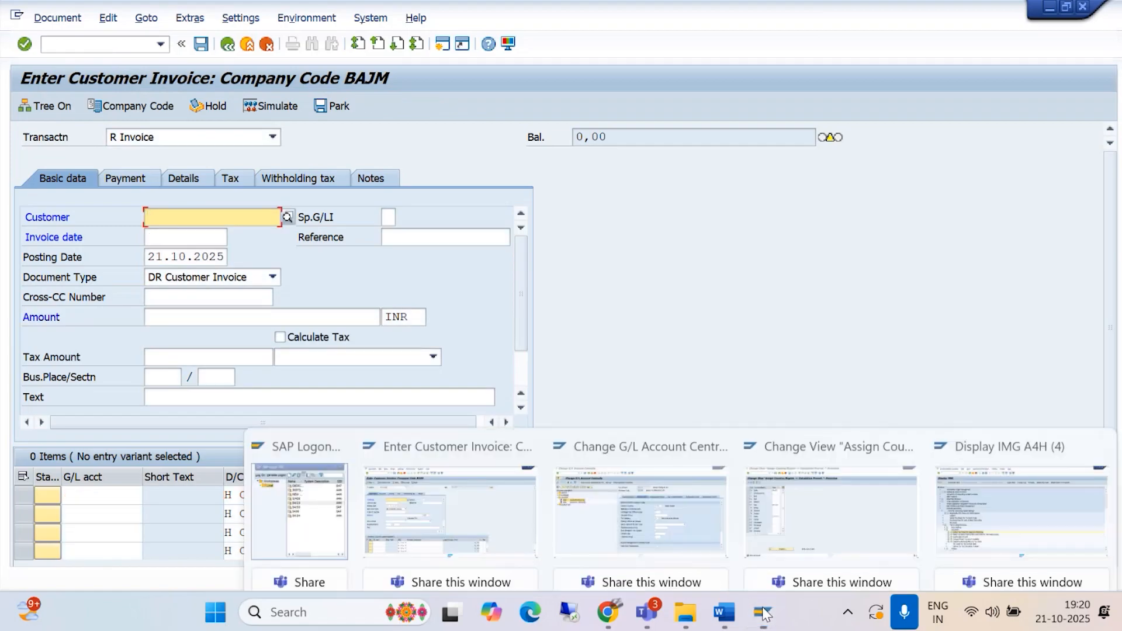
click(1099, 423)
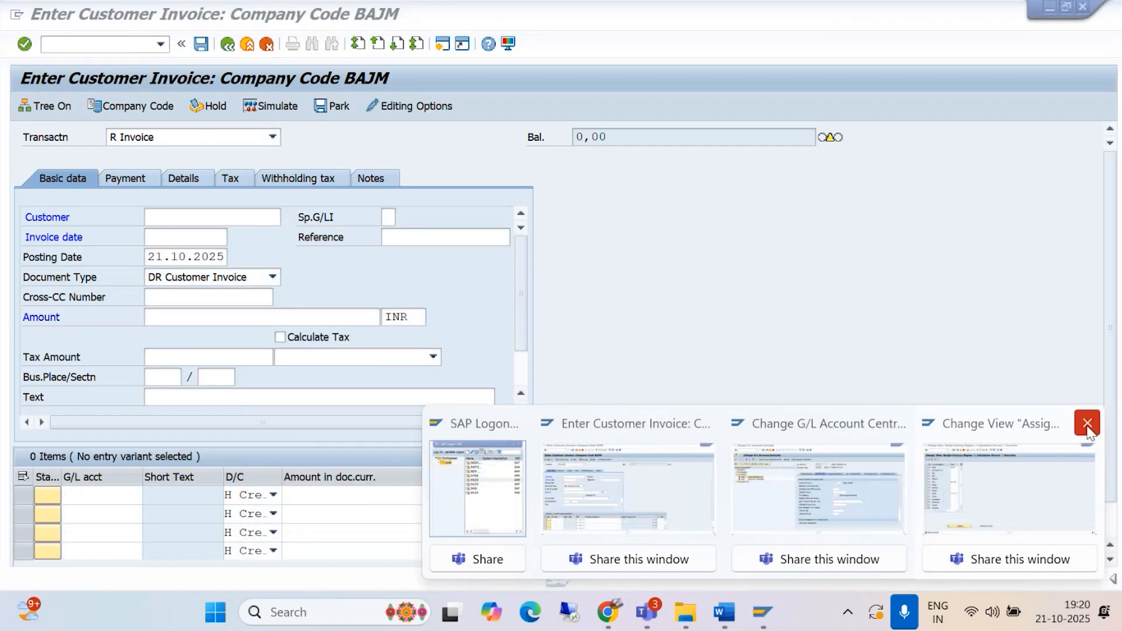
click(1088, 424)
click(992, 423)
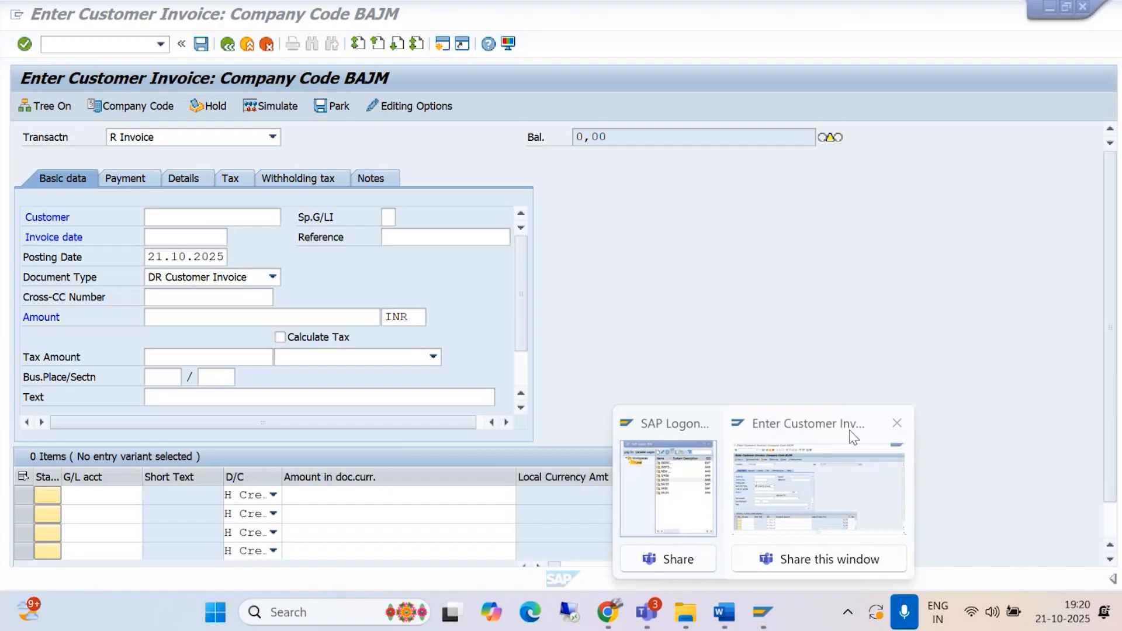
click(678, 506)
click(900, 423)
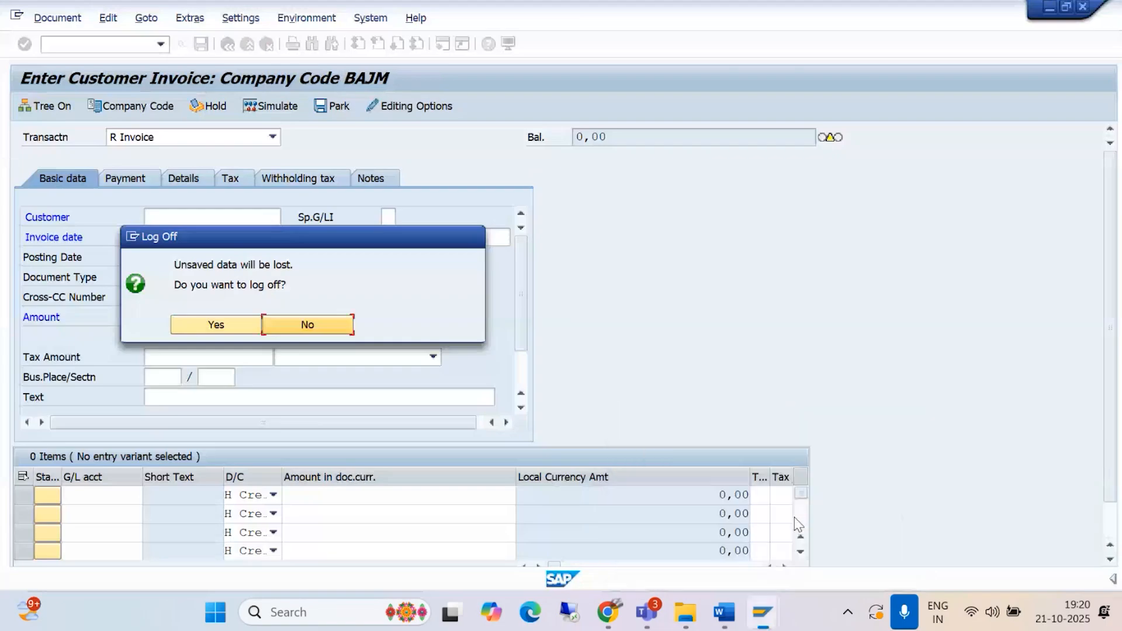
click(218, 325)
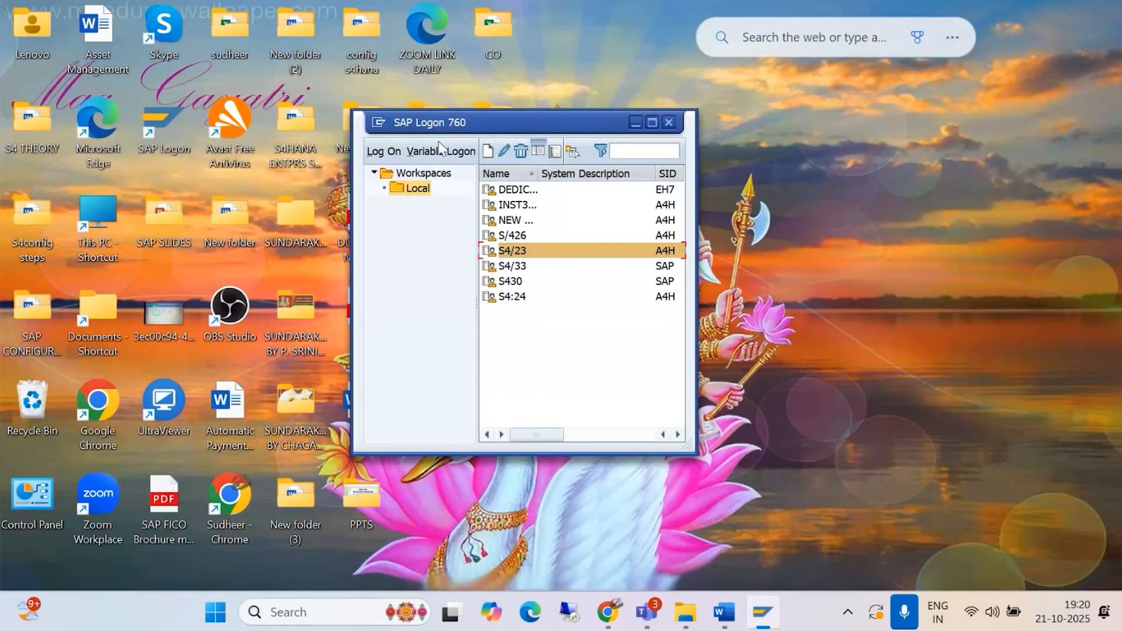
Step: Log on again to the S4/23 system, client 400, with the saved user name and the account password
double_click(516, 251)
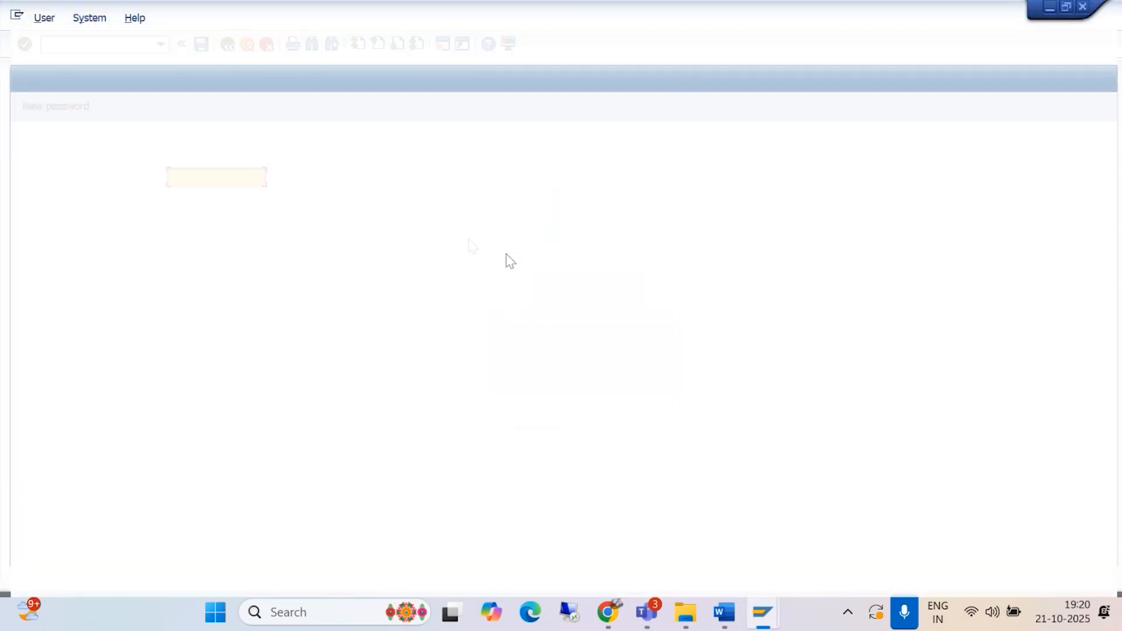
key(BackSpace)
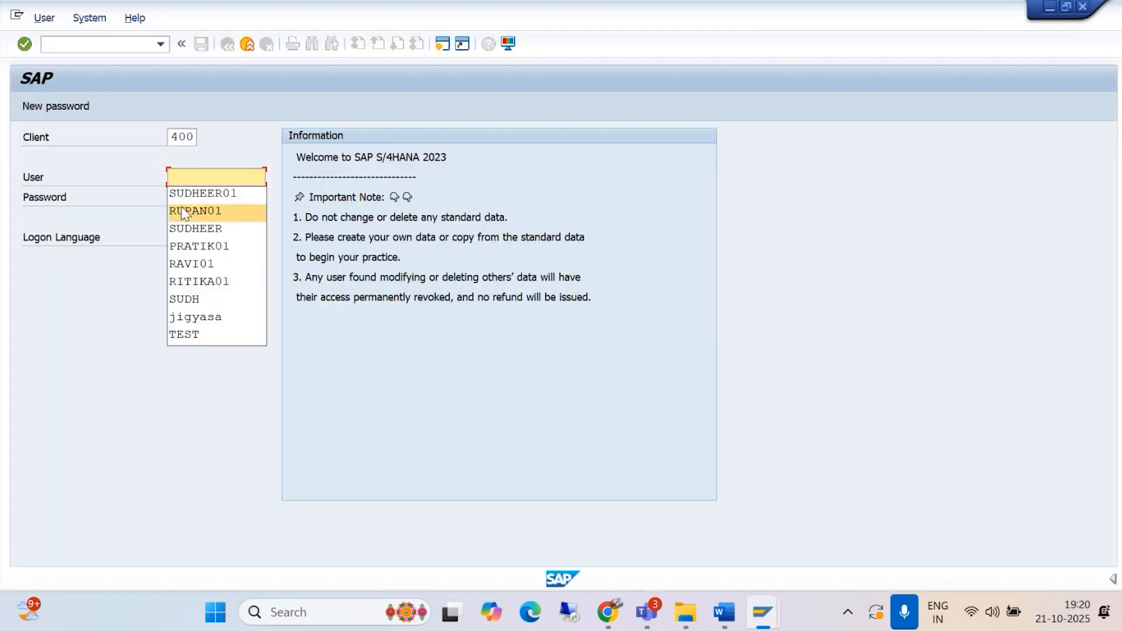
click(192, 196)
click(192, 199)
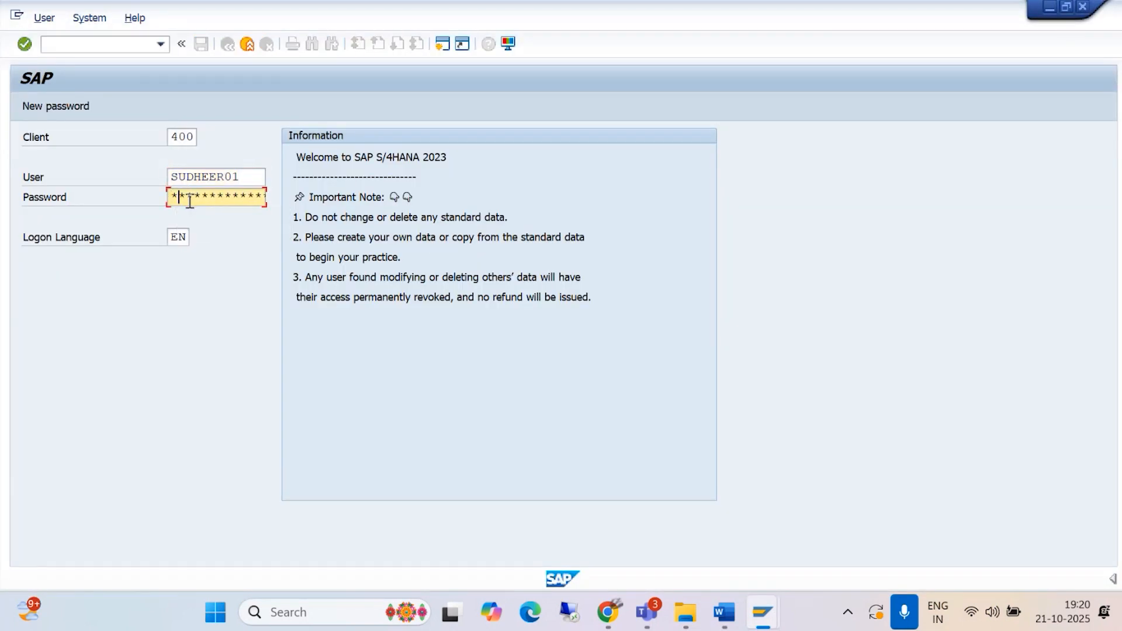
key(Return)
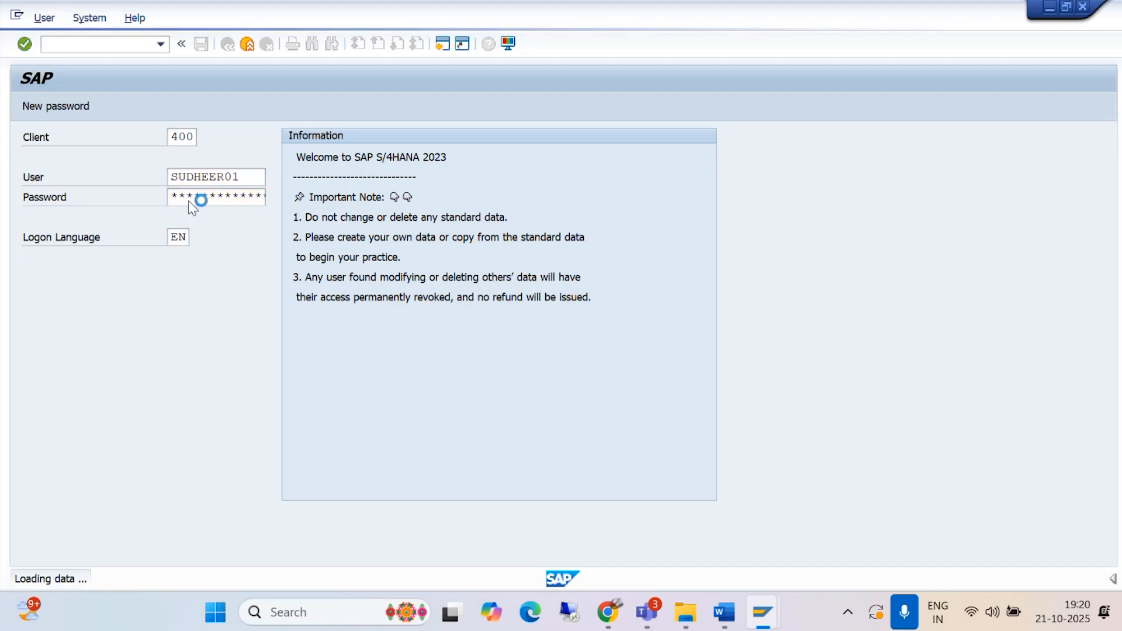
Step: Start transaction OBBG and check the tax calculation procedure assigned to country IN
text(/NOBBG)
key(Return)
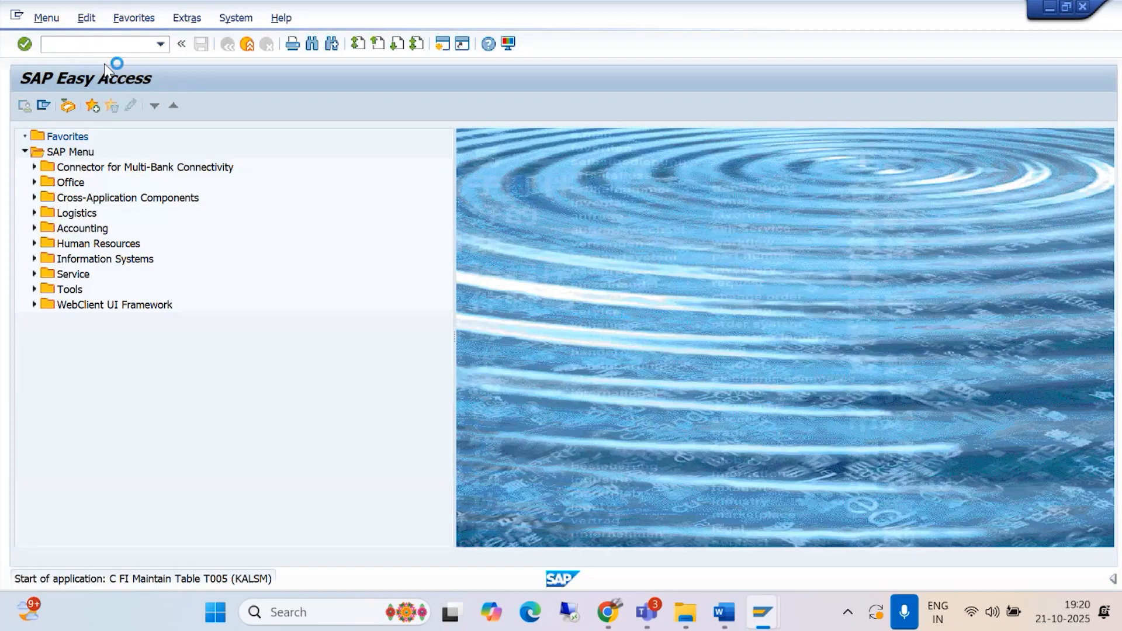
click(202, 534)
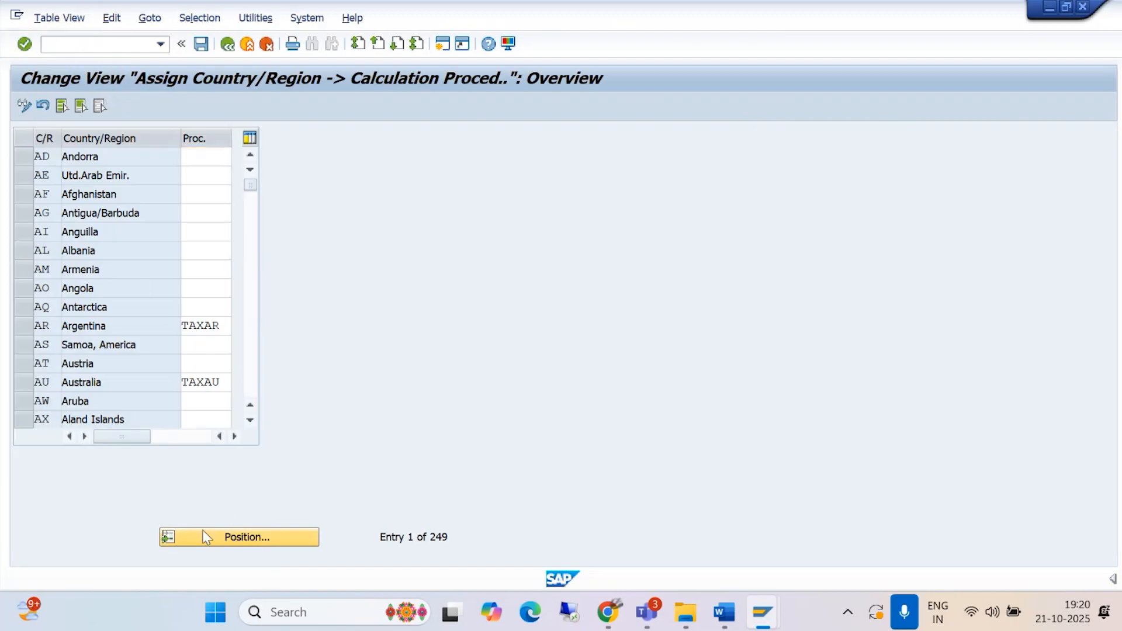
text(IN)
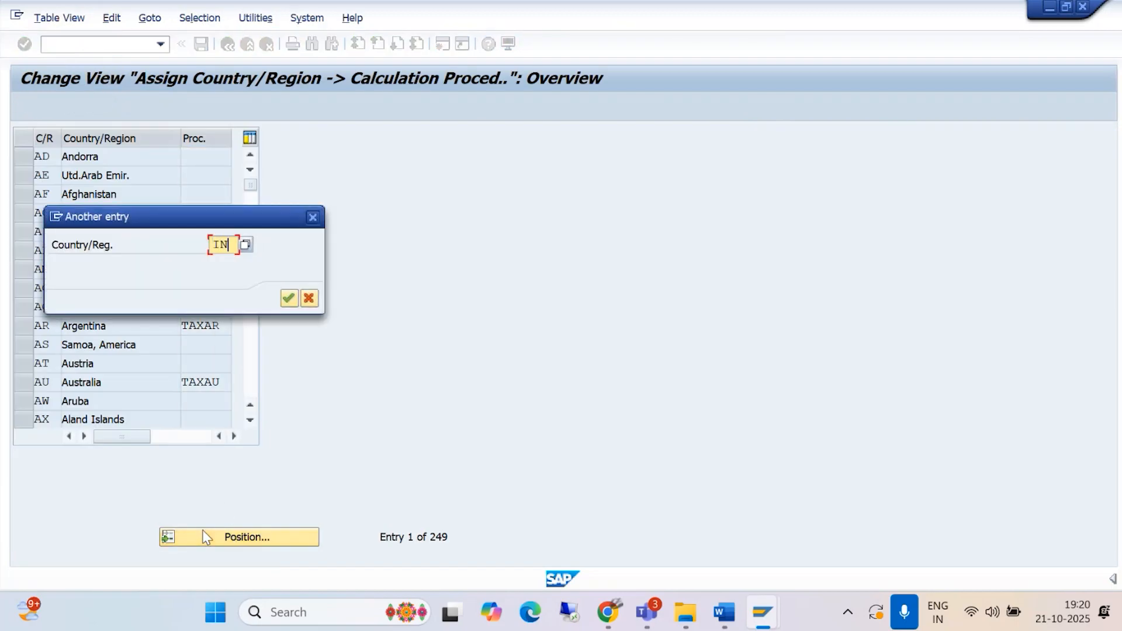
key(Return)
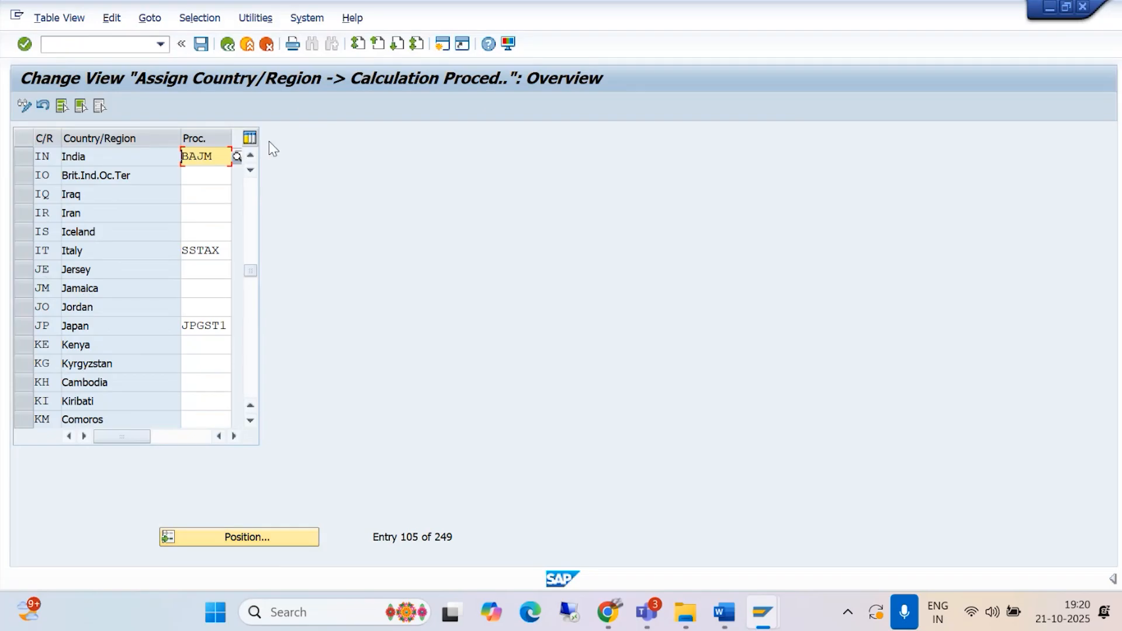
Step: Start a new customer invoice for company code BAJM with transaction FB70
click(77, 45)
text(/NFB)
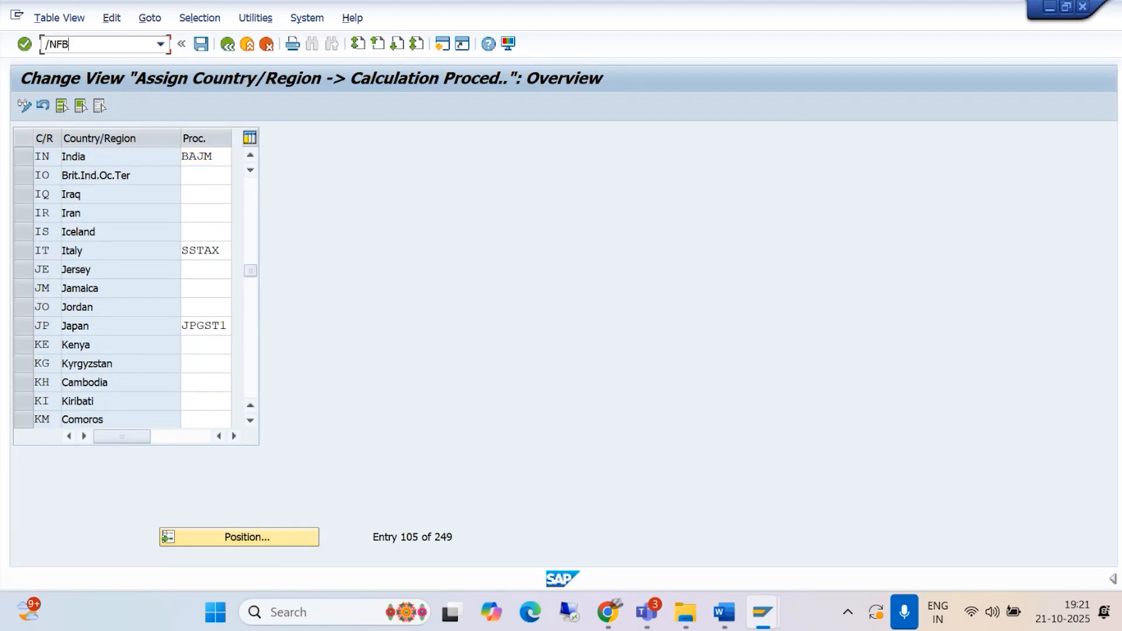
text(70)
key(Return)
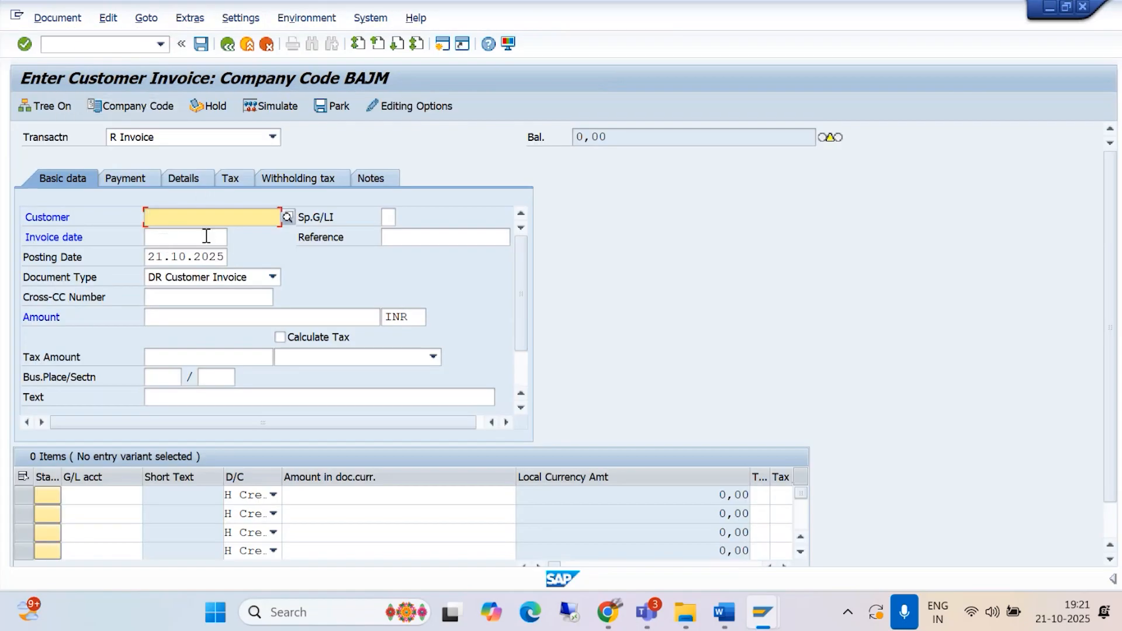
Step: Select Ashmitha Enterprises as the invoice's customer and set the invoice date to 21.10.2025
click(289, 216)
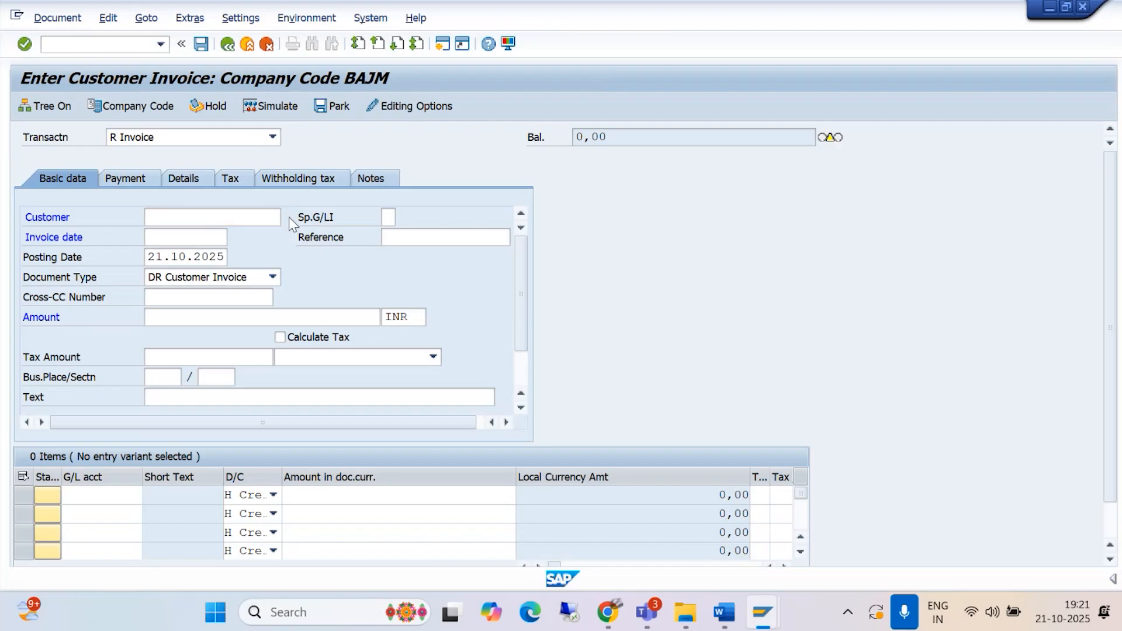
click(606, 559)
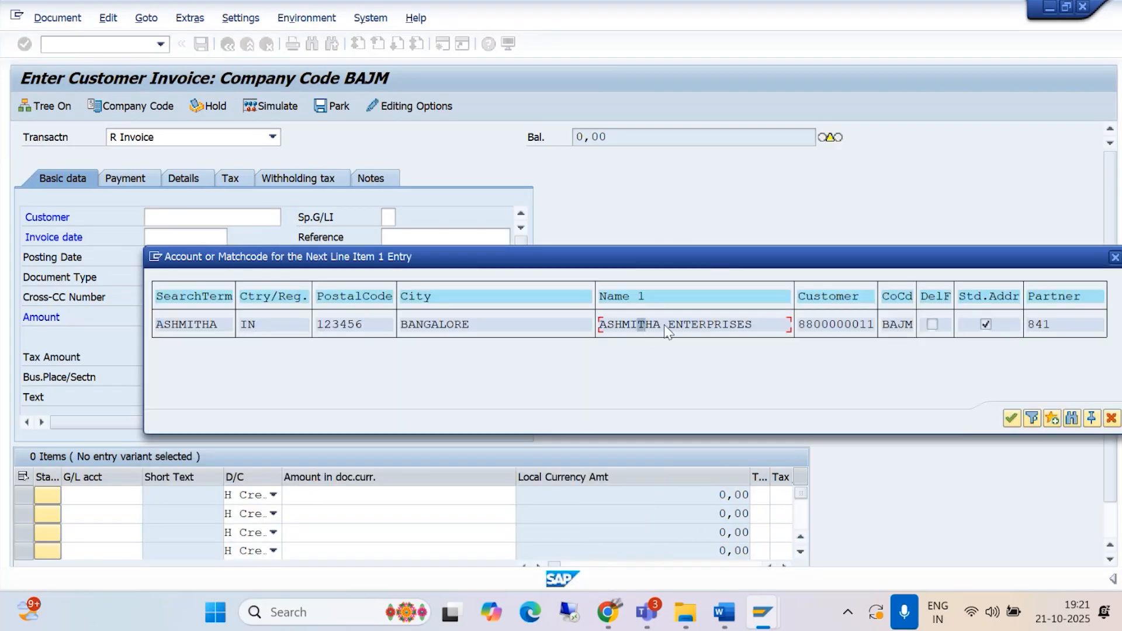
click(1012, 418)
click(158, 238)
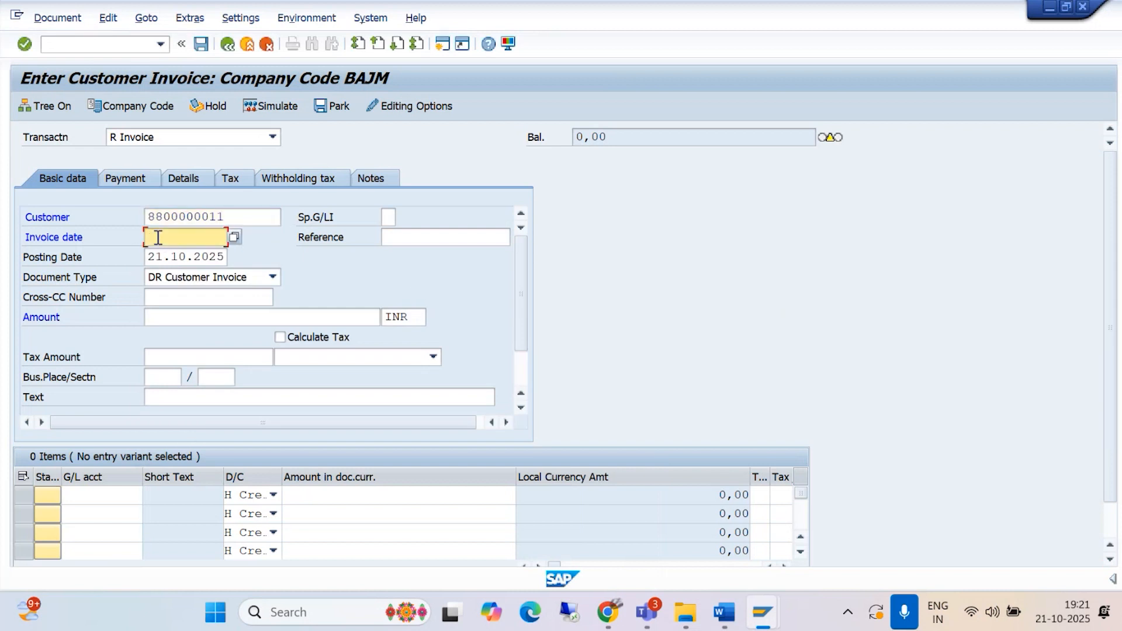
text(21.)
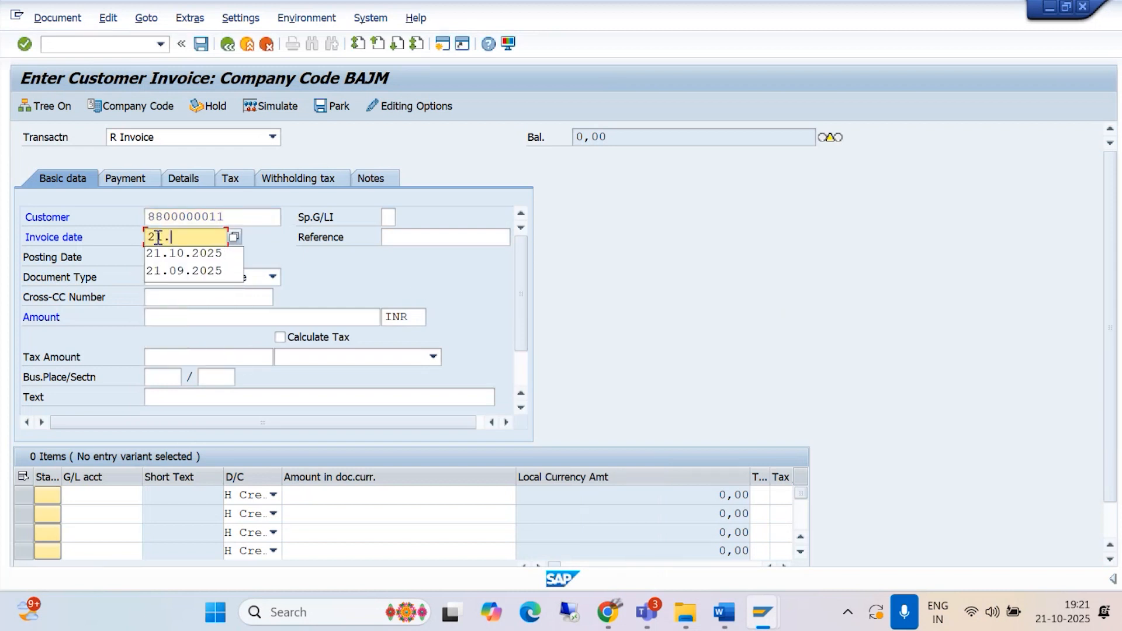
text(1)
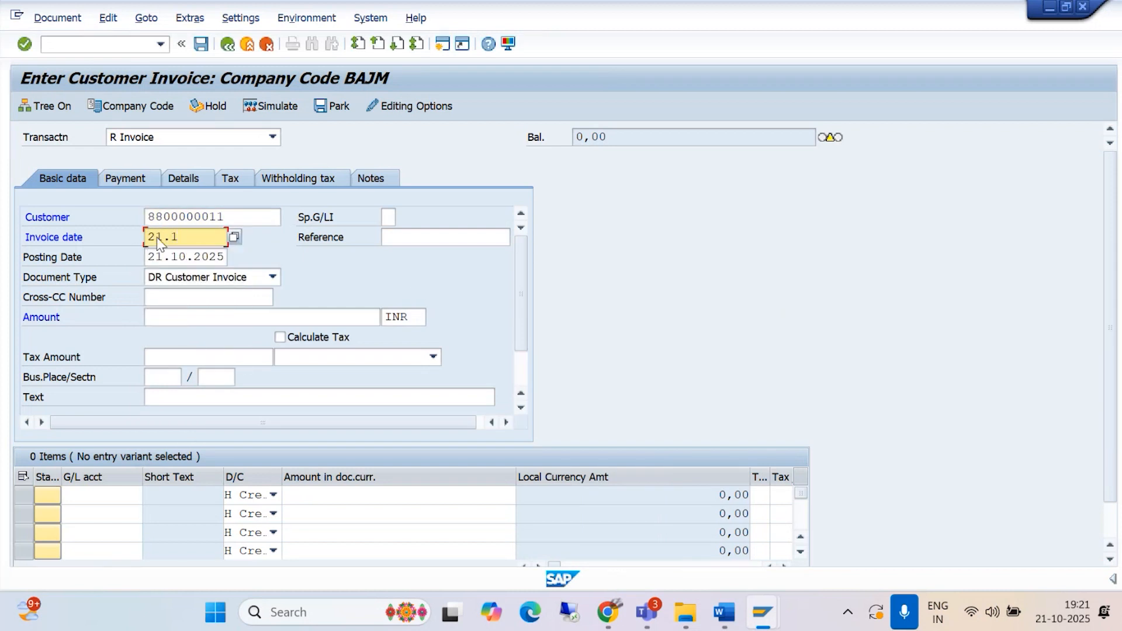
text(0.2025)
Step: Set the invoice amount to 10000 INR and the header text to BEING CUSTOMER INVOICE POSTED
click(165, 316)
text(10000)
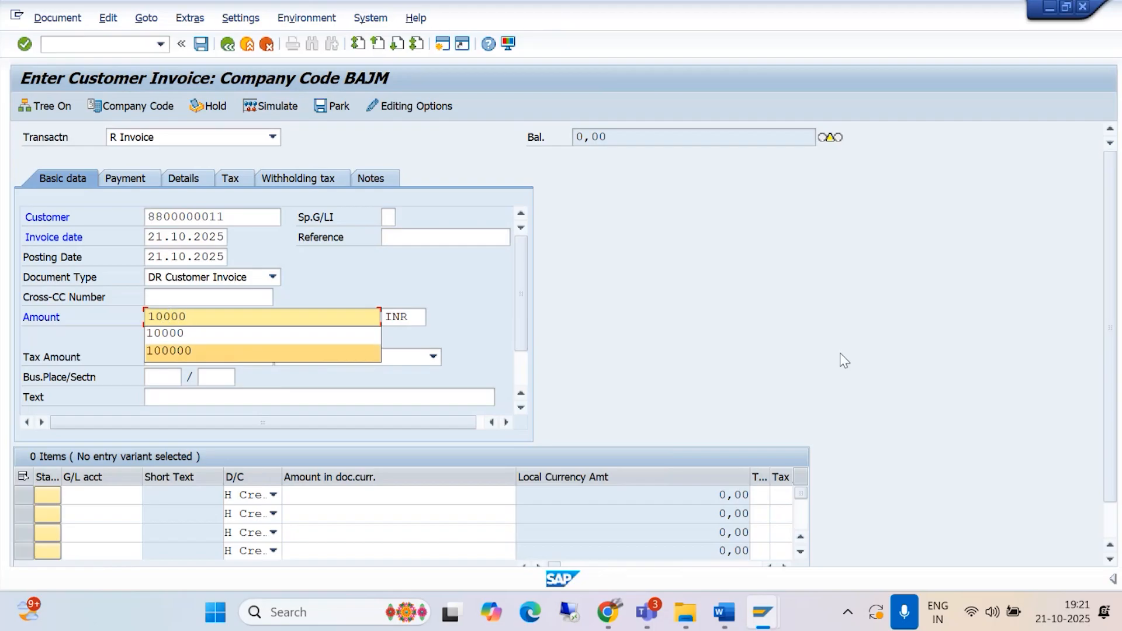
key(Escape)
click(256, 399)
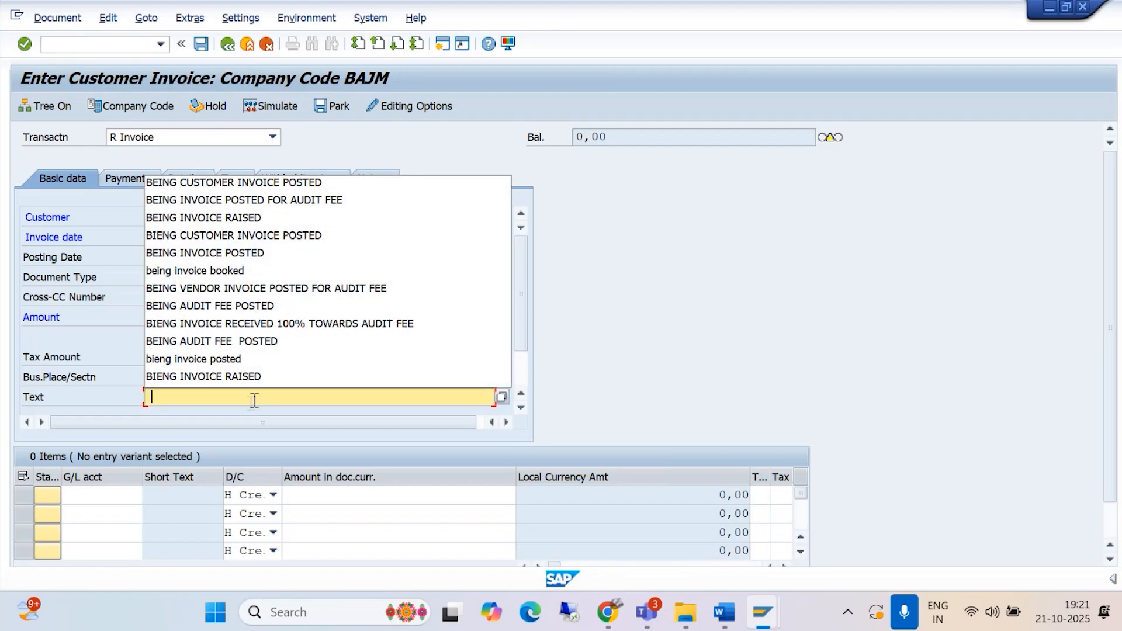
click(250, 182)
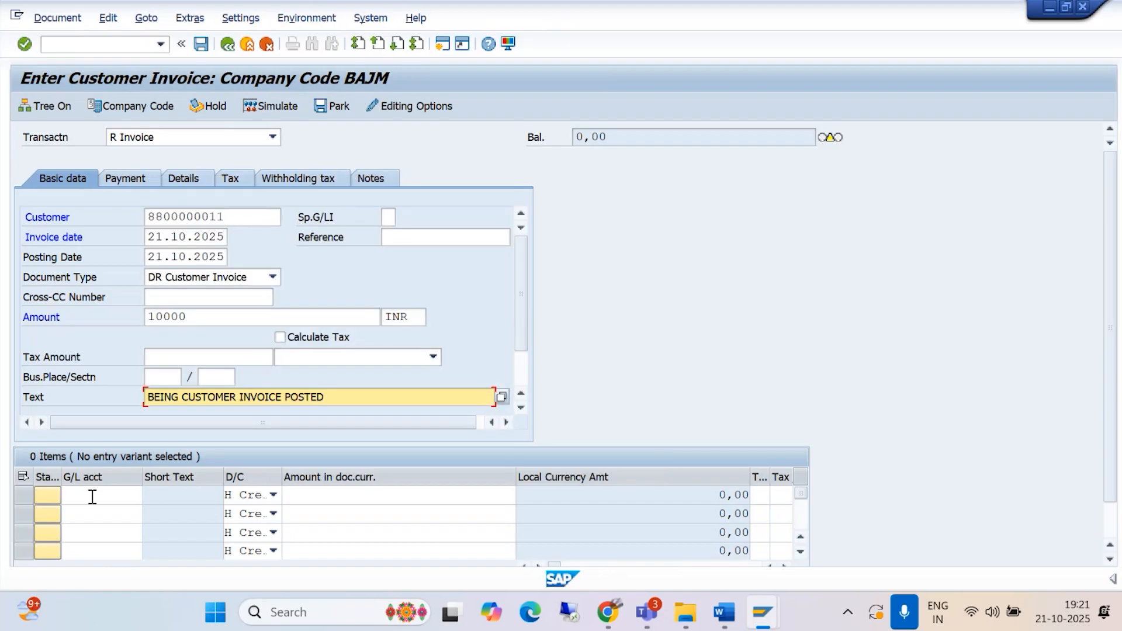
Step: Add a credit line item for the SALES REVENUE A/C ledger account with an amount of 10000
click(91, 495)
click(149, 495)
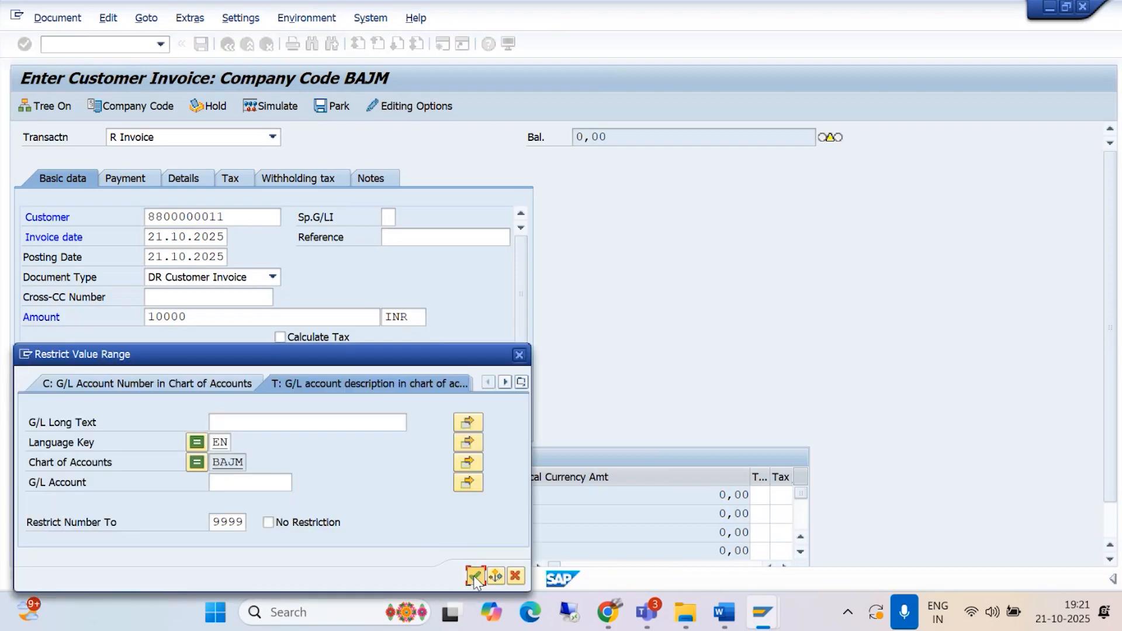
click(474, 576)
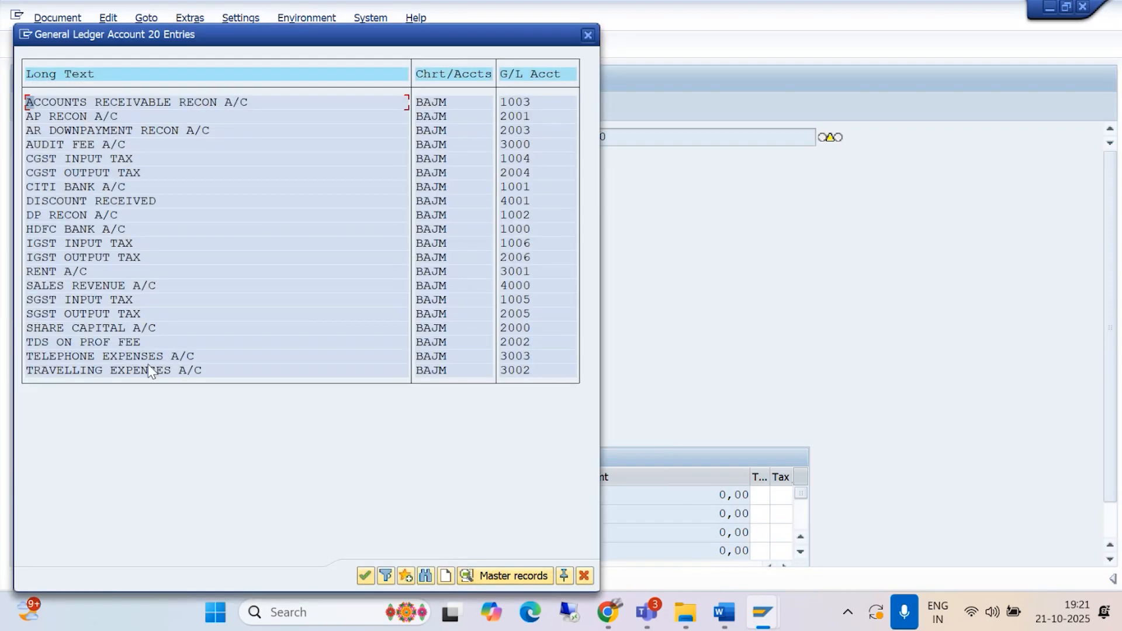
double_click(75, 286)
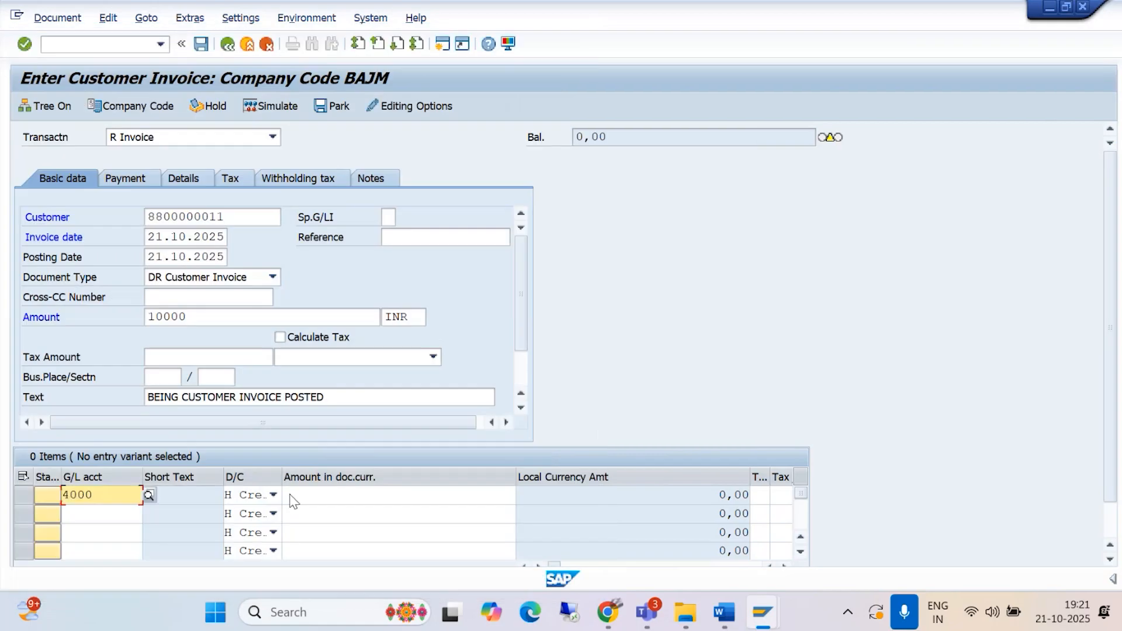
click(333, 496)
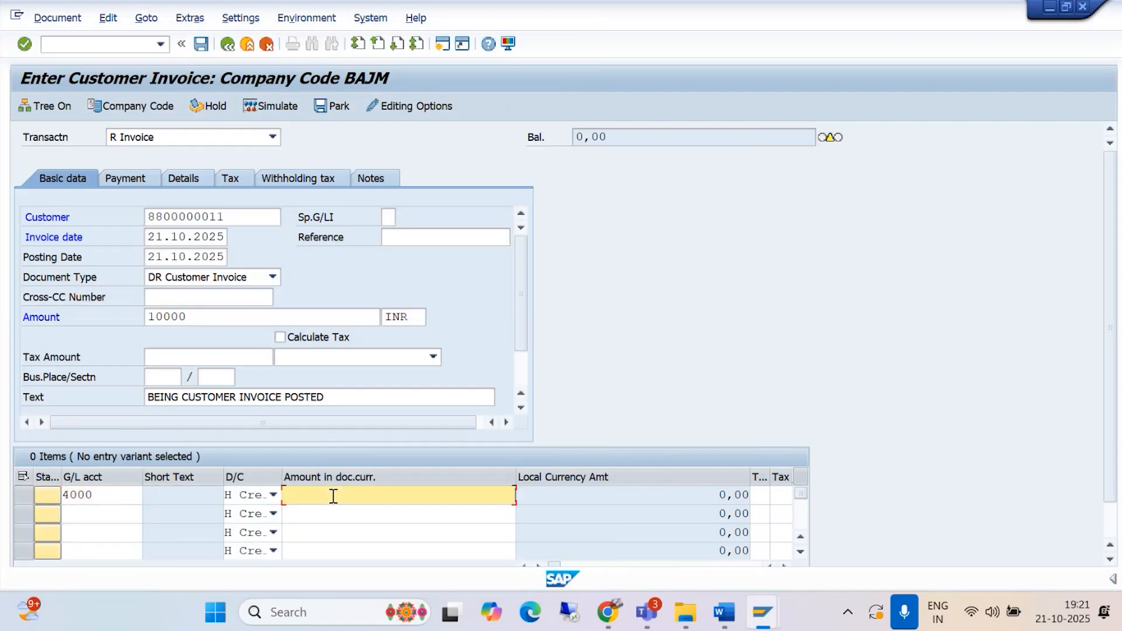
text(10000)
Step: Assign tax code B1 to the sales revenue line item
click(759, 494)
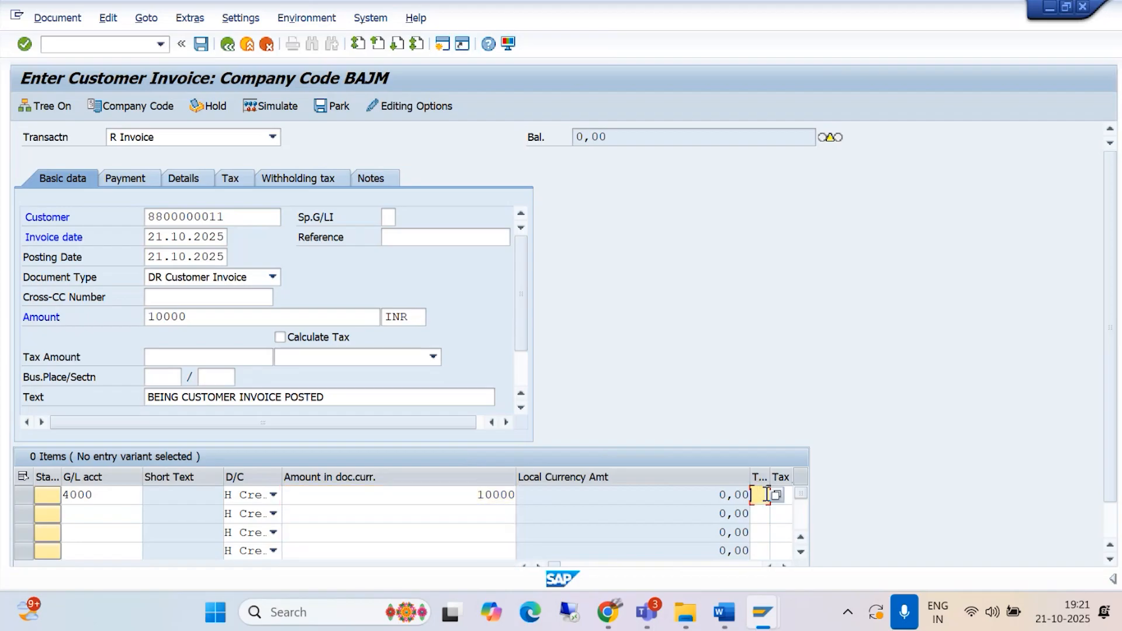
click(778, 496)
click(136, 240)
click(366, 339)
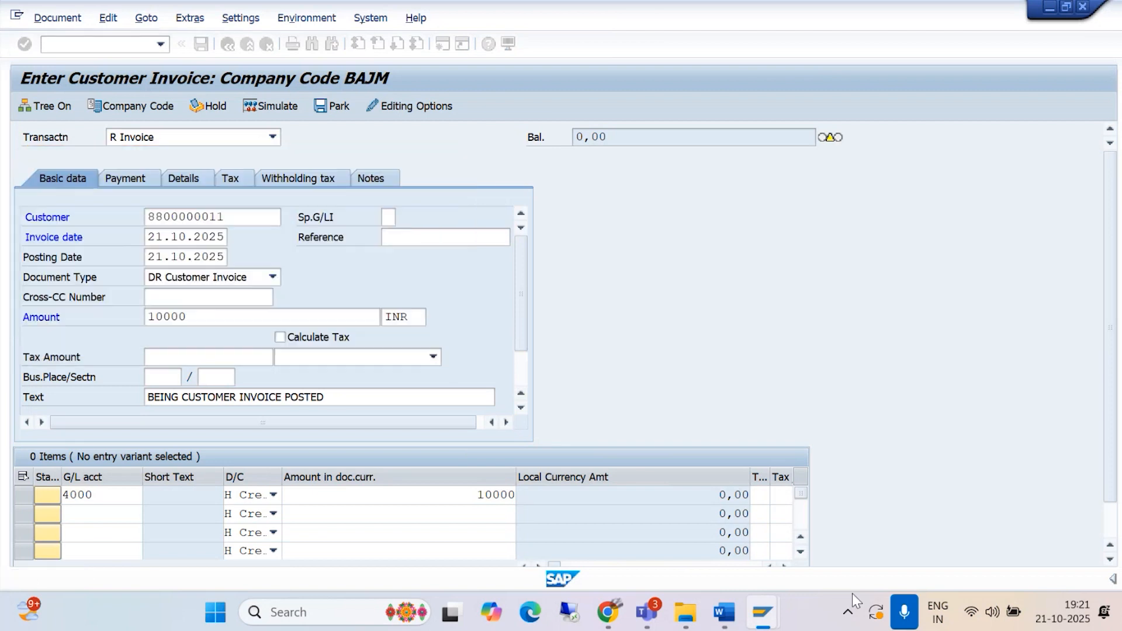
Step: Set the sales revenue line item's text to BEING CUSTOMER INVOICE POSTED
scroll(1116, 473, down, 1)
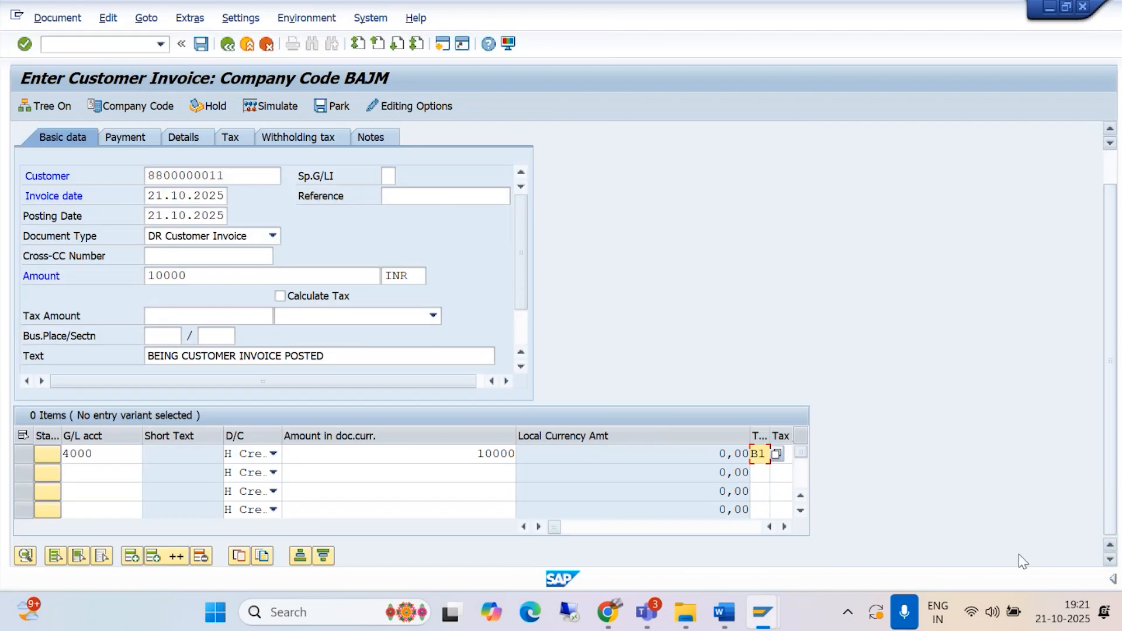
click(785, 527)
click(784, 527)
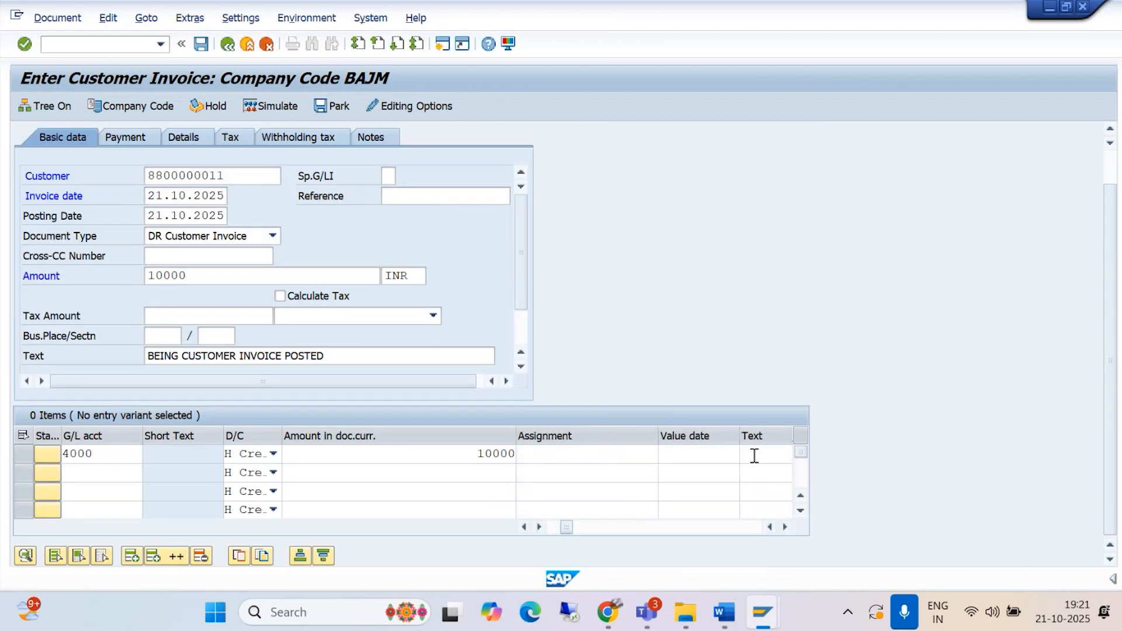
click(748, 454)
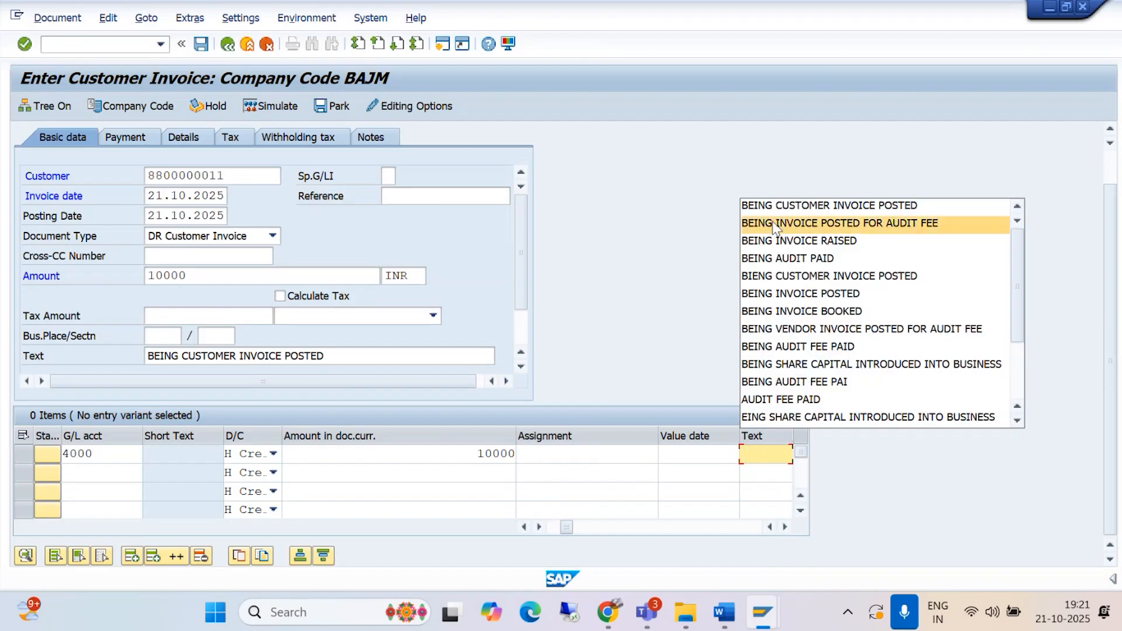
click(777, 209)
Step: Turn on automatic tax calculation and set the invoice amount to 11800 INR
click(280, 295)
key(Return)
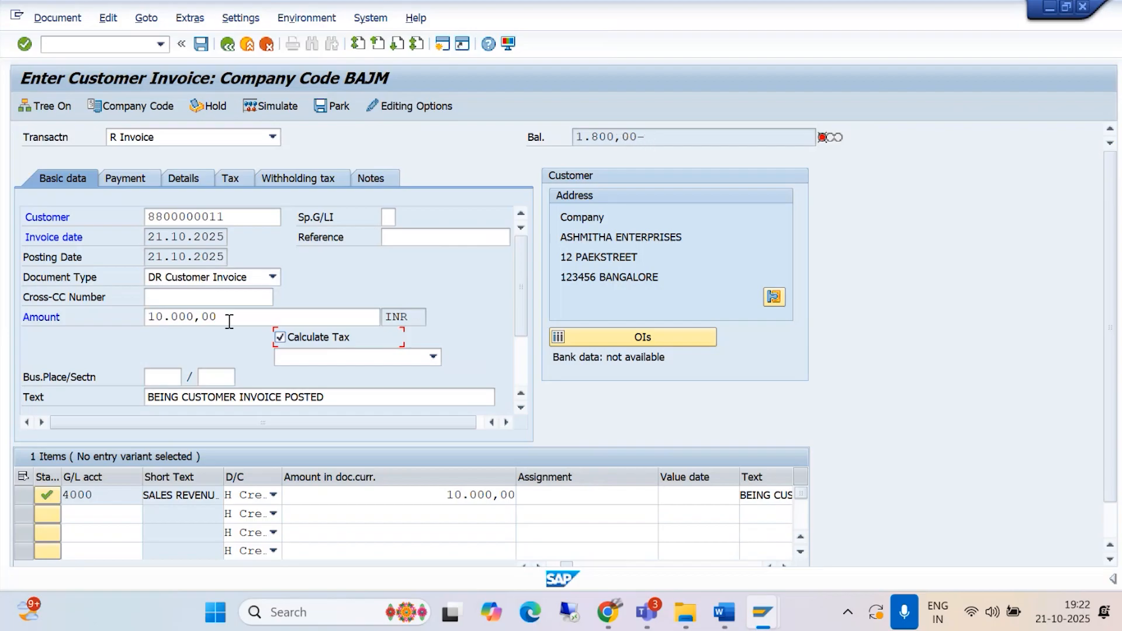
drag(237, 318, 114, 310)
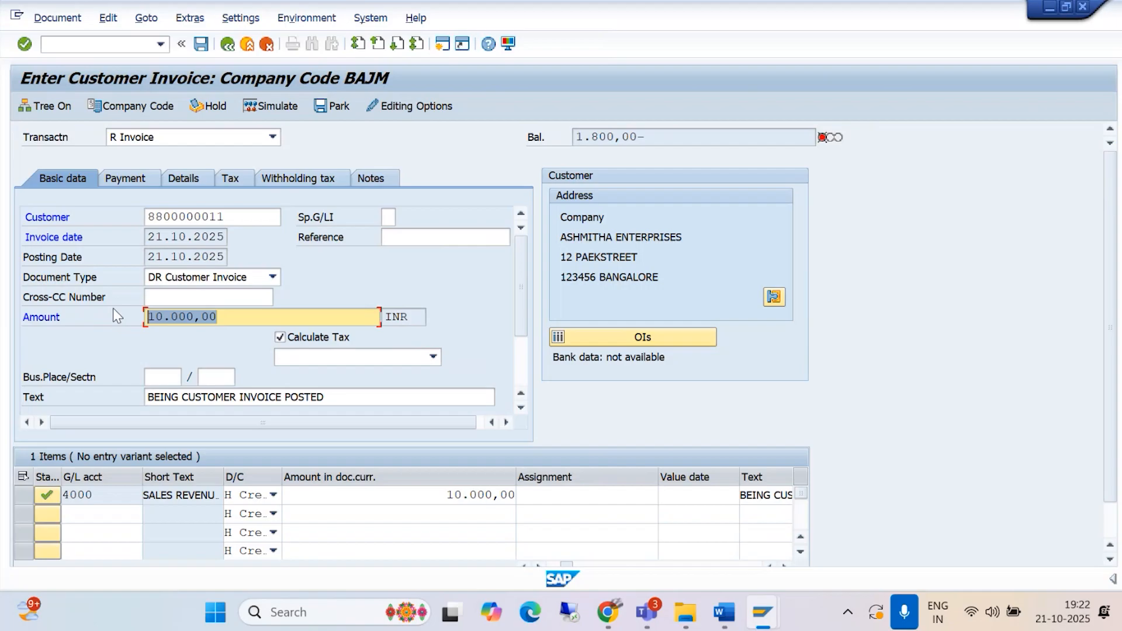
text(11800)
key(Return)
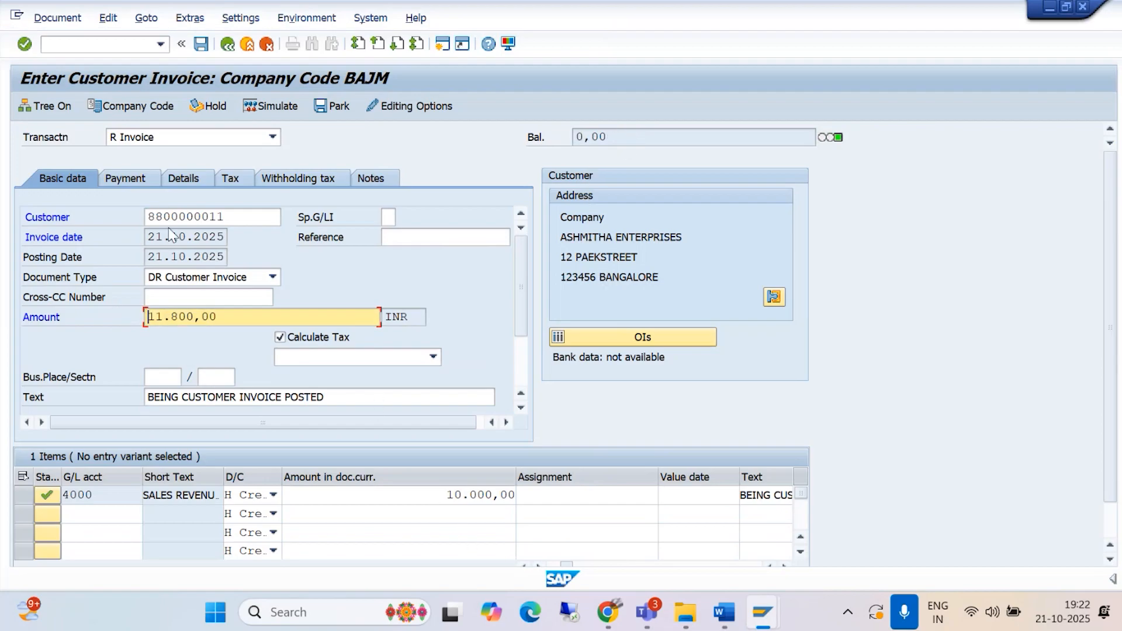
Step: Simulate the customer invoice and continue to its document overview
click(63, 21)
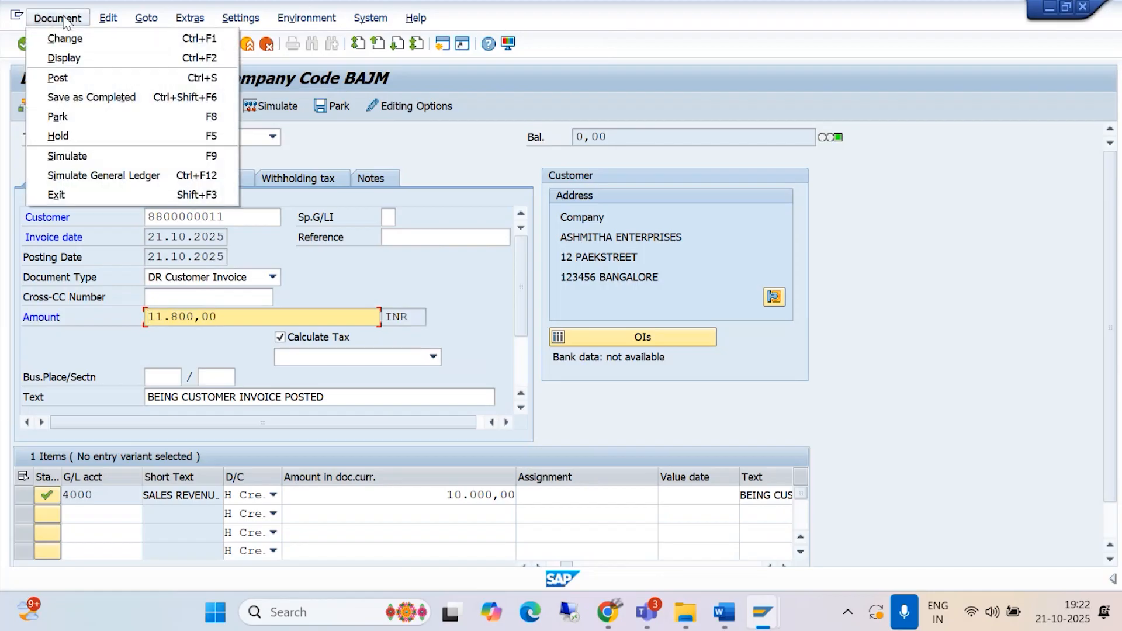
click(78, 153)
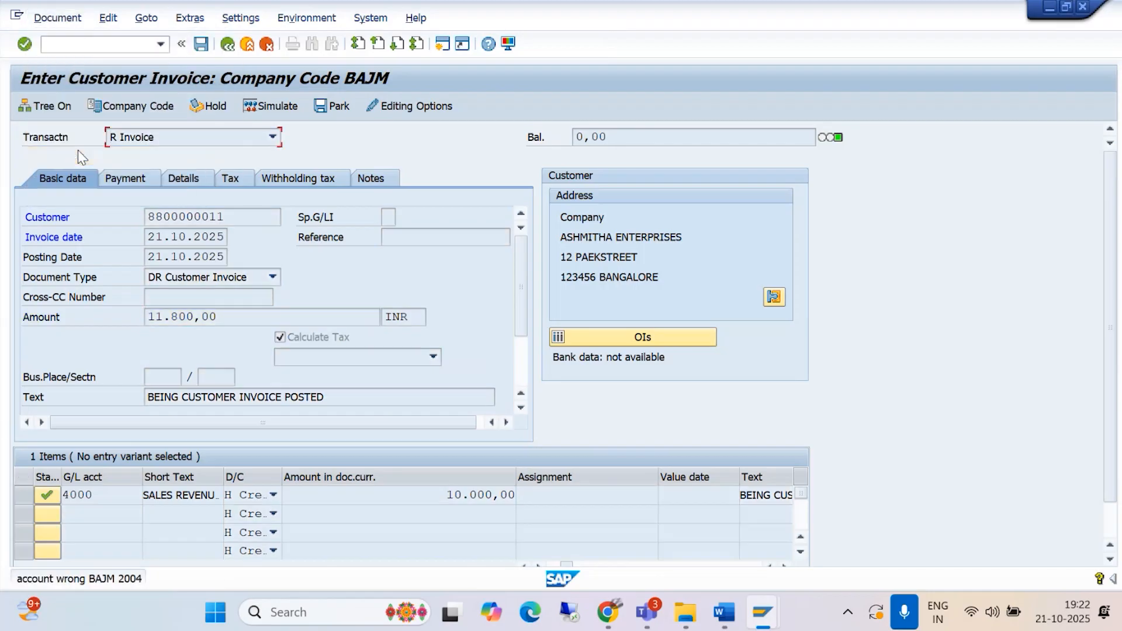
key(Return)
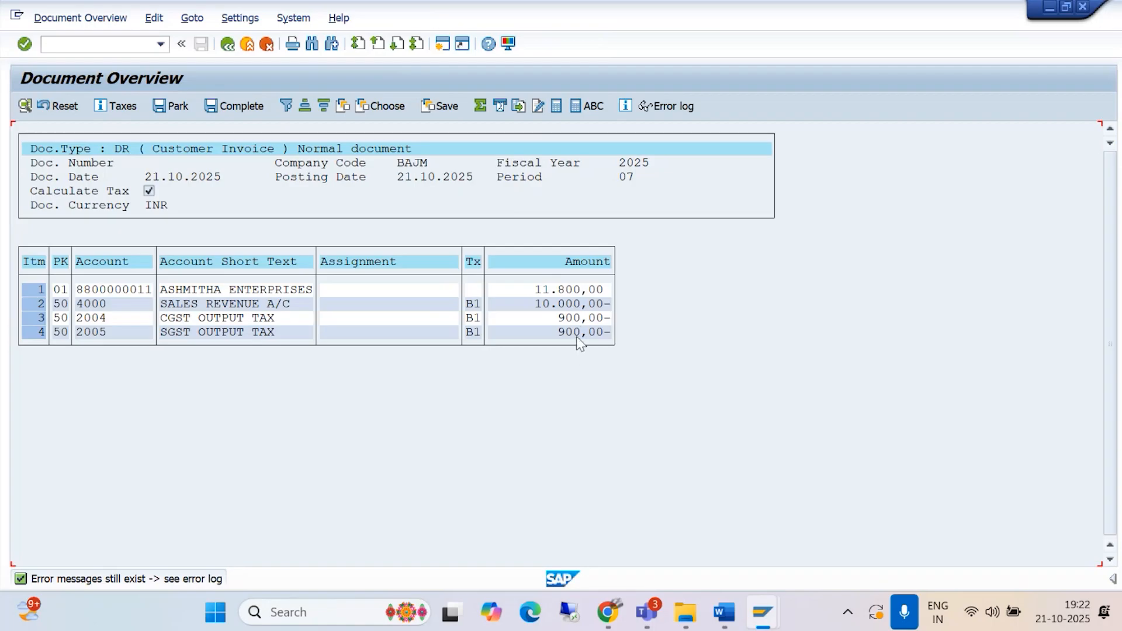
Step: Set the text of the CGST OUTPUT TAX item to 9% CGST and return to the document overview
double_click(239, 319)
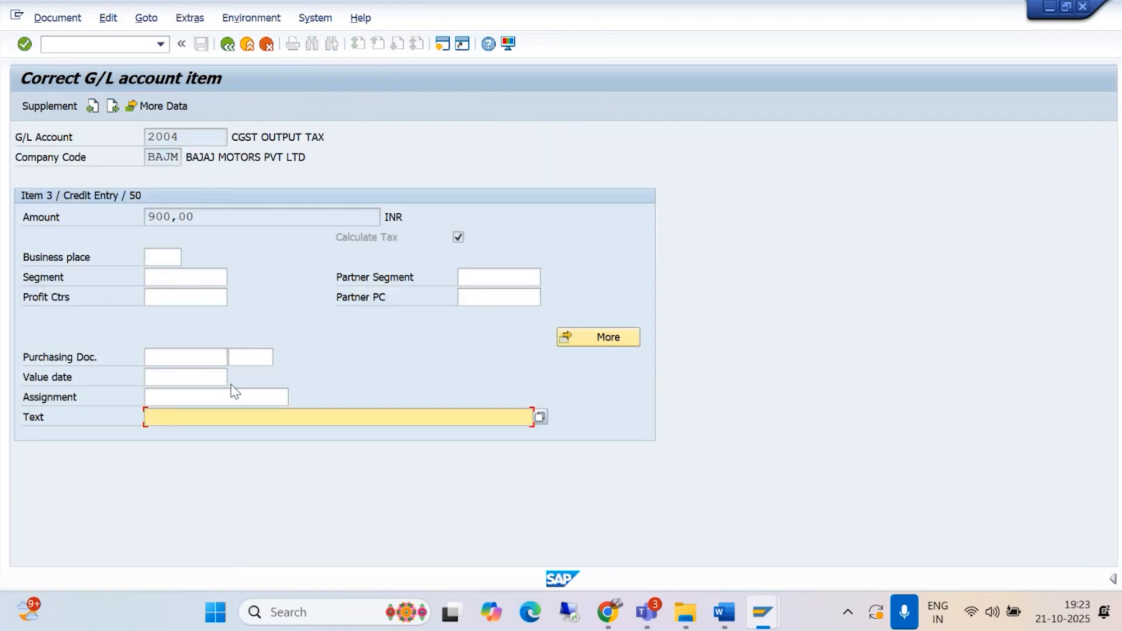
text(9%)
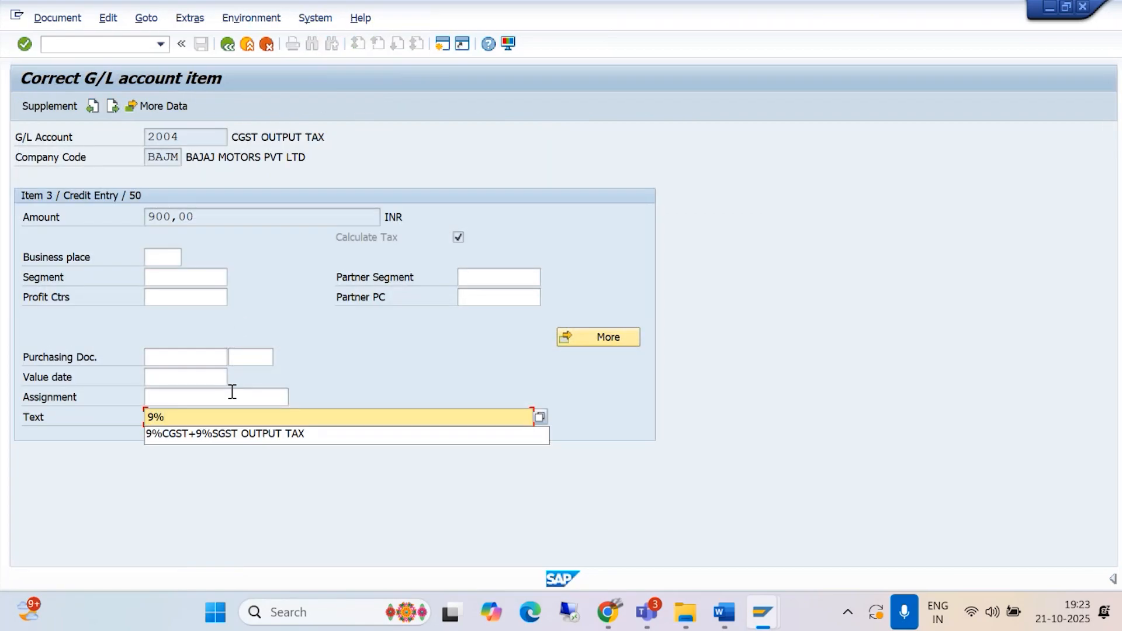
text( CGST)
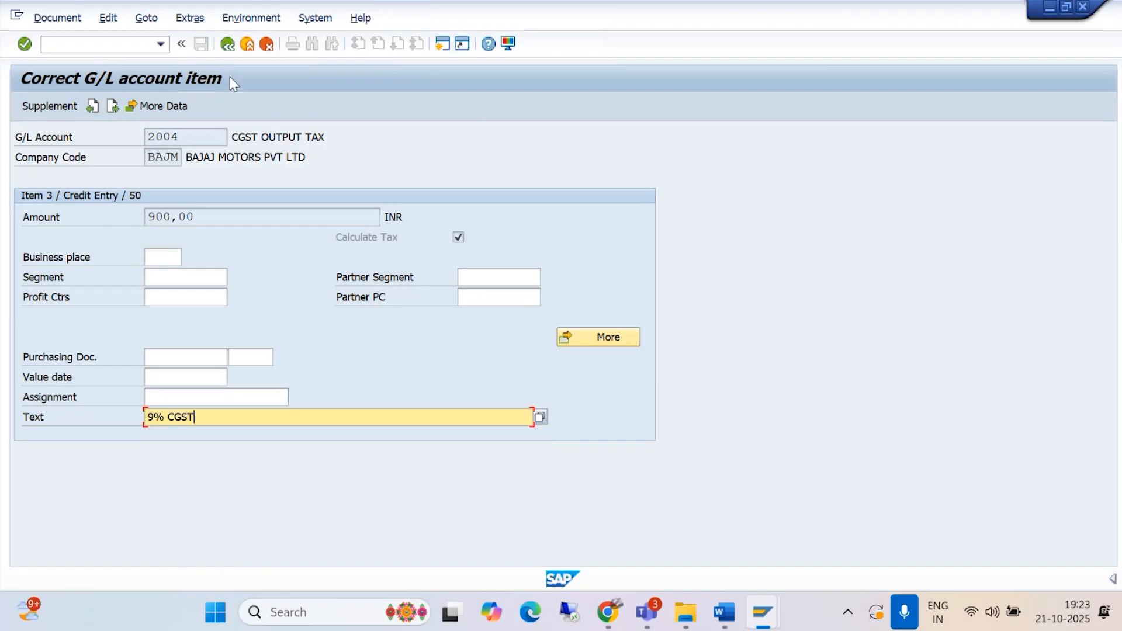
click(227, 46)
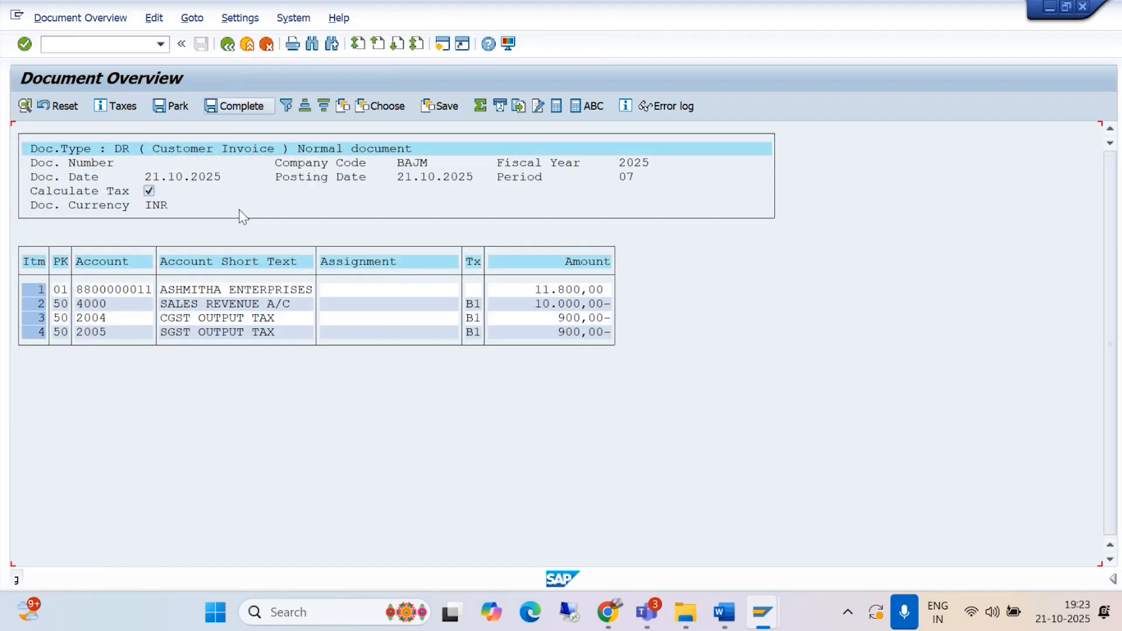
Step: Set the text of the SGST OUTPUT TAX item to 9%SGST and return to the document overview
double_click(225, 331)
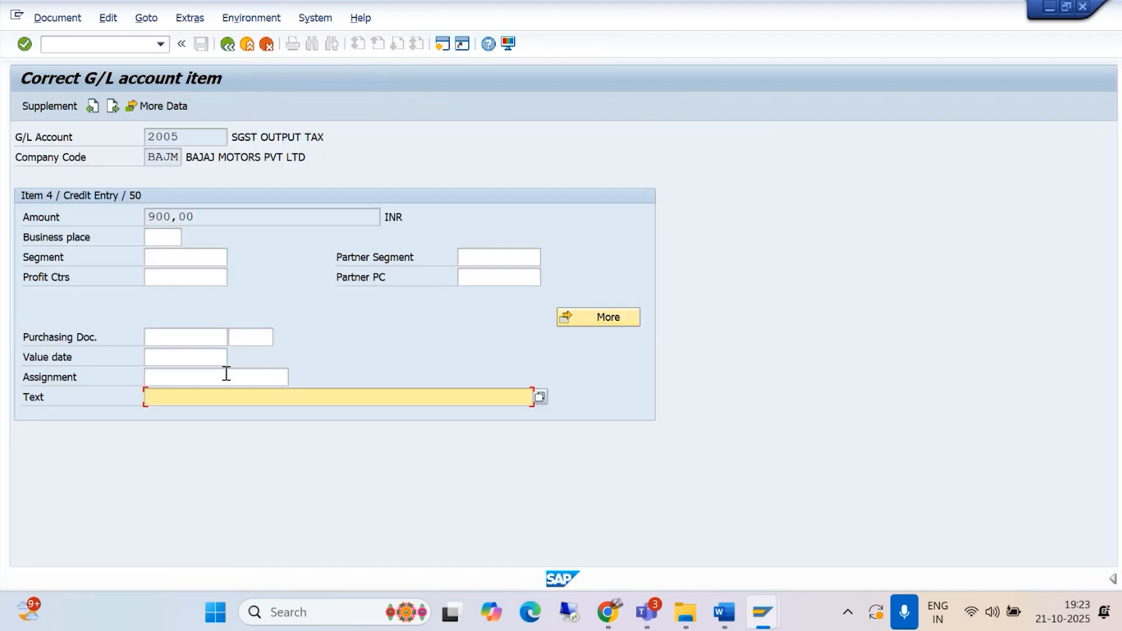
text(9%SGST)
click(229, 45)
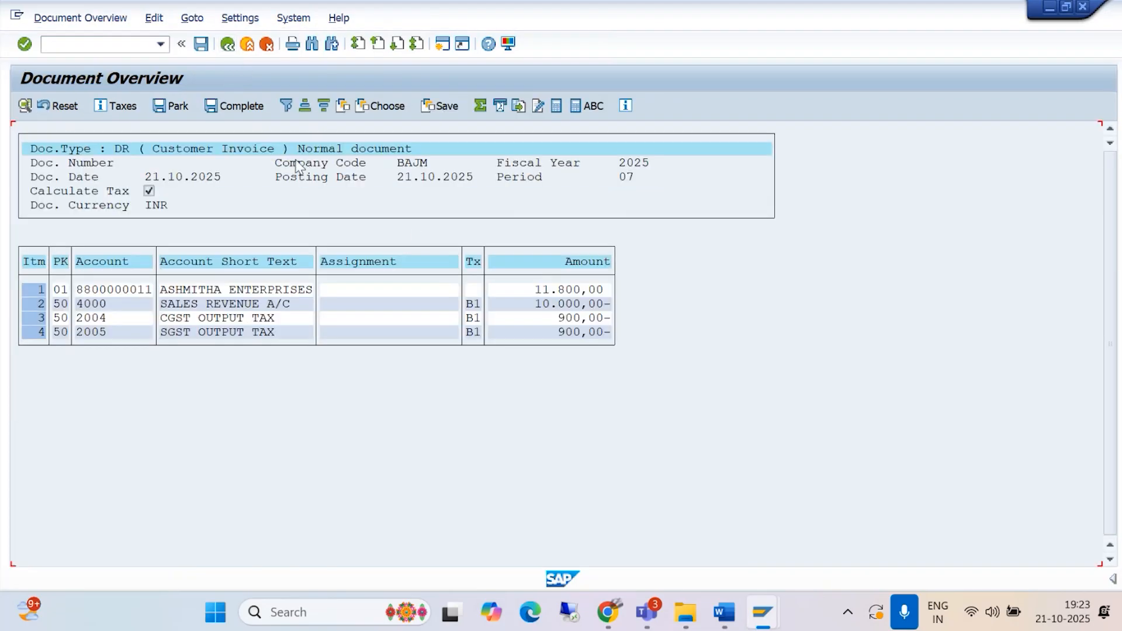
Step: Try to post the customer invoice and open the detailed explanation of the error message
click(199, 51)
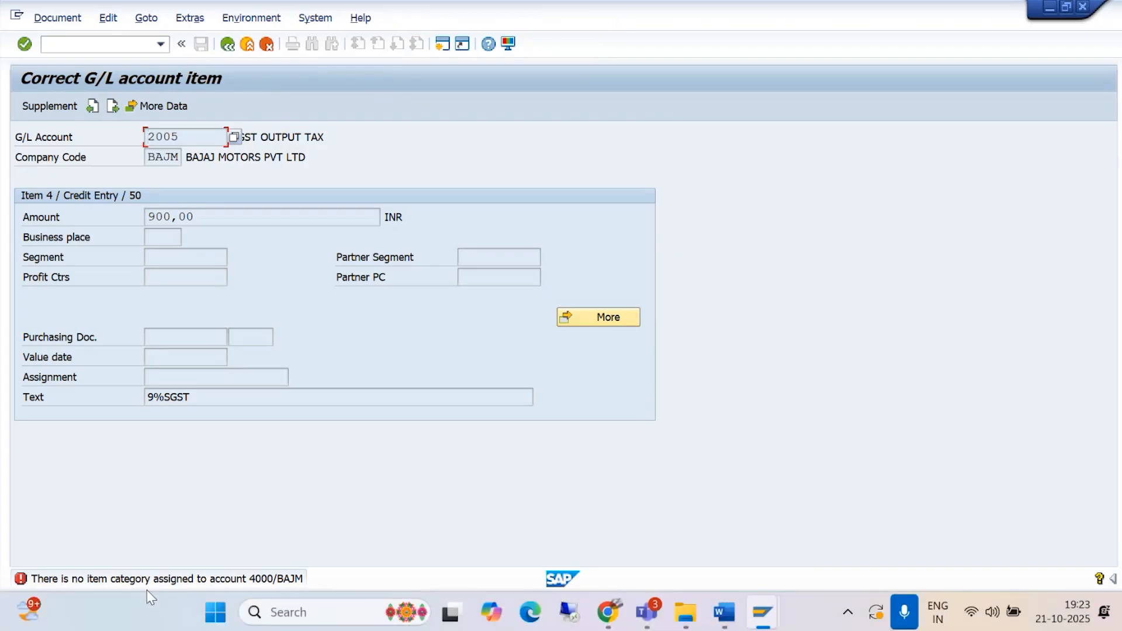
double_click(159, 577)
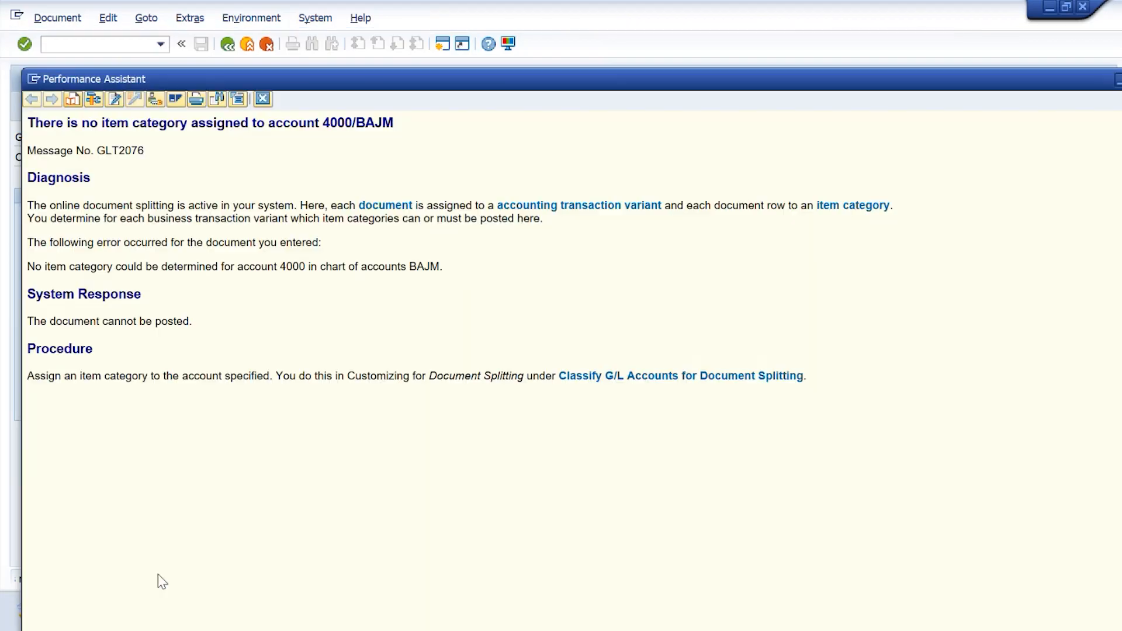
drag(460, 75, 480, 12)
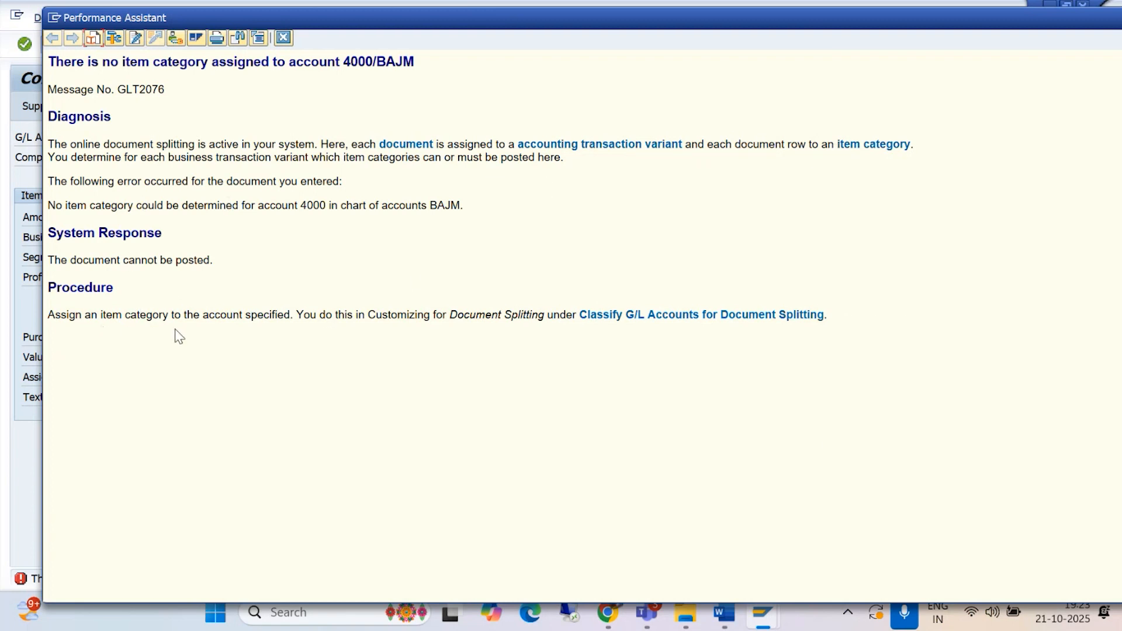
Step: From the error explanation's customizing link, deactivate document splitting for the entire client and save the change in the proposed BAJAJ GROUP OF COMPANIES customizing request
click(661, 323)
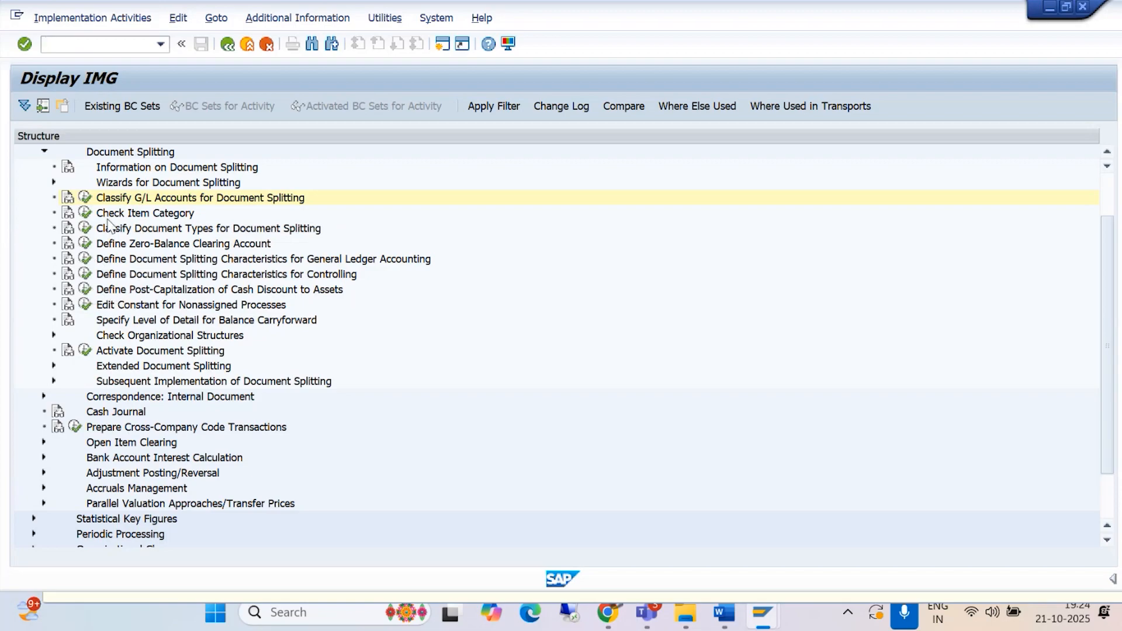
click(85, 350)
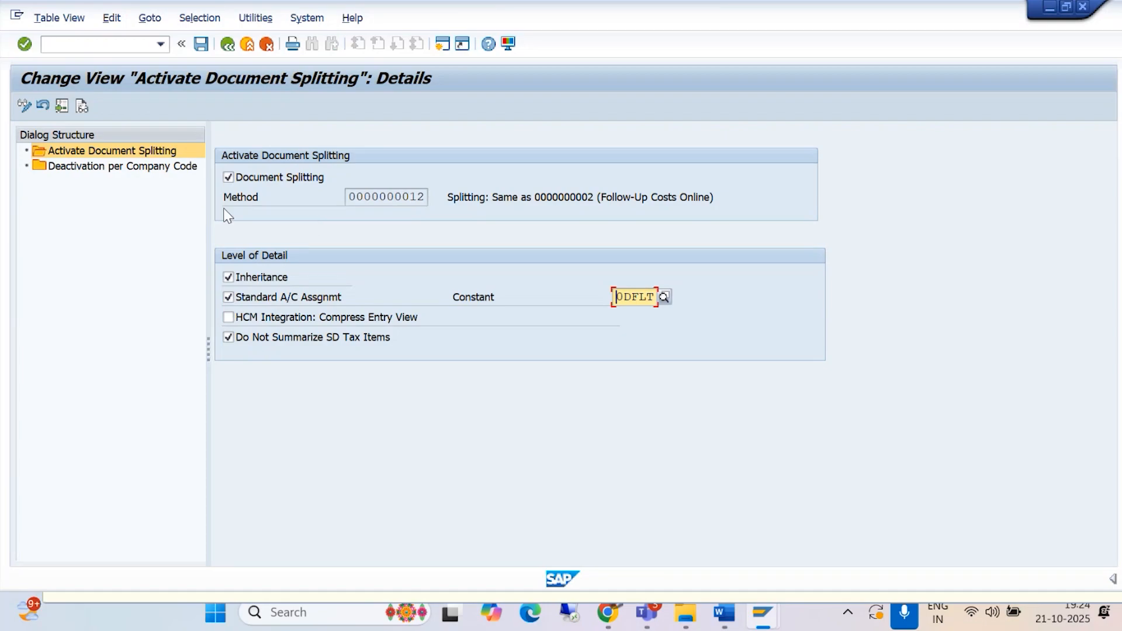
click(229, 177)
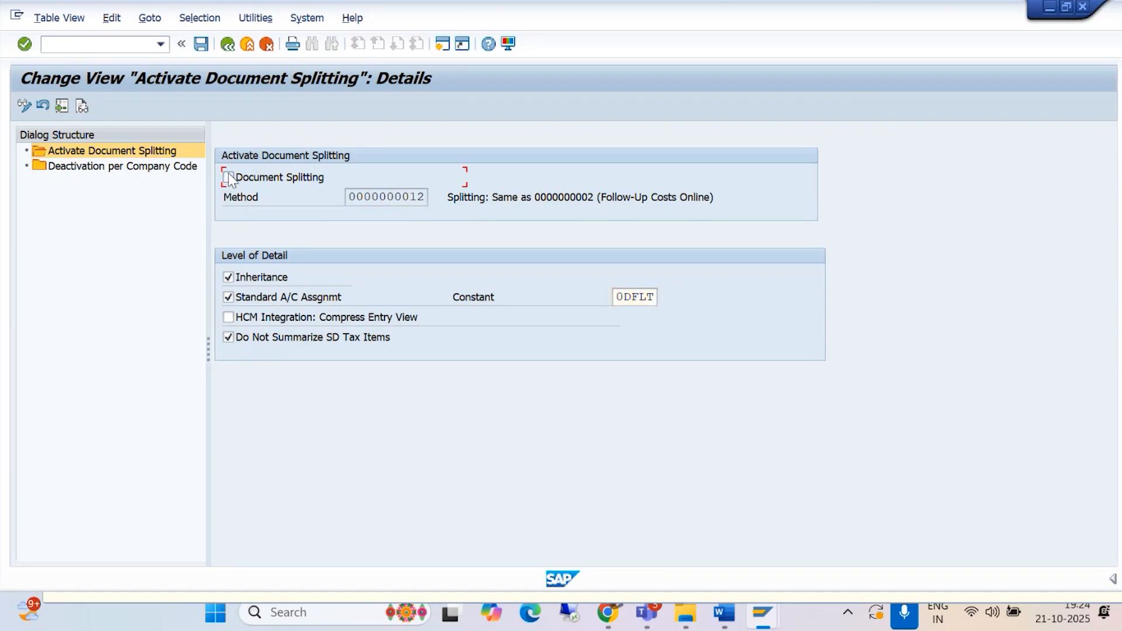
click(201, 45)
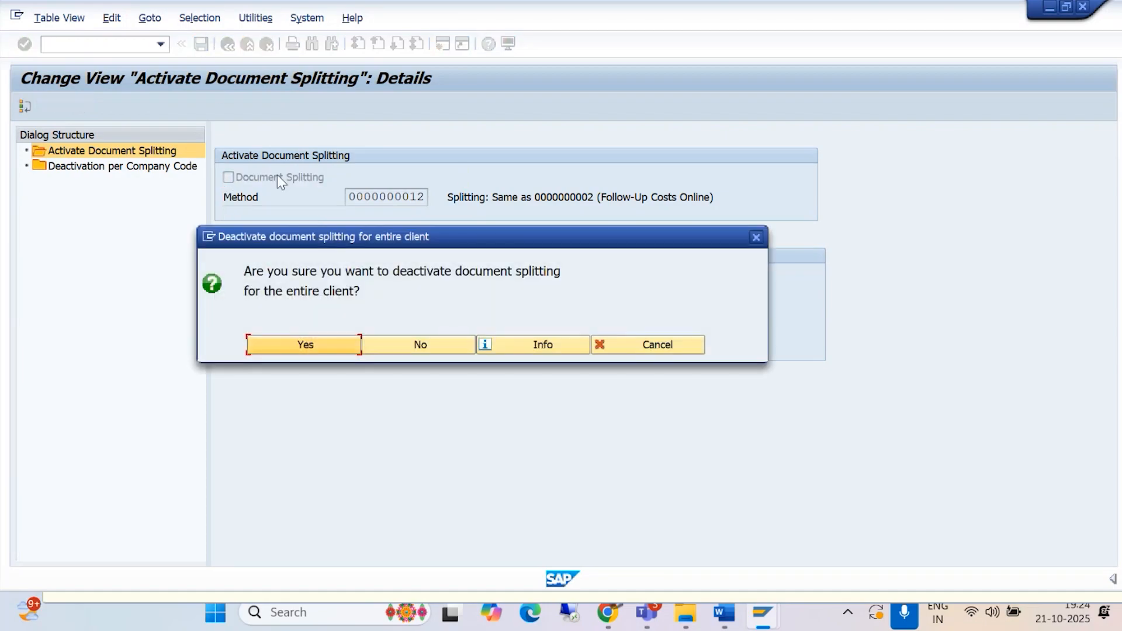
click(292, 345)
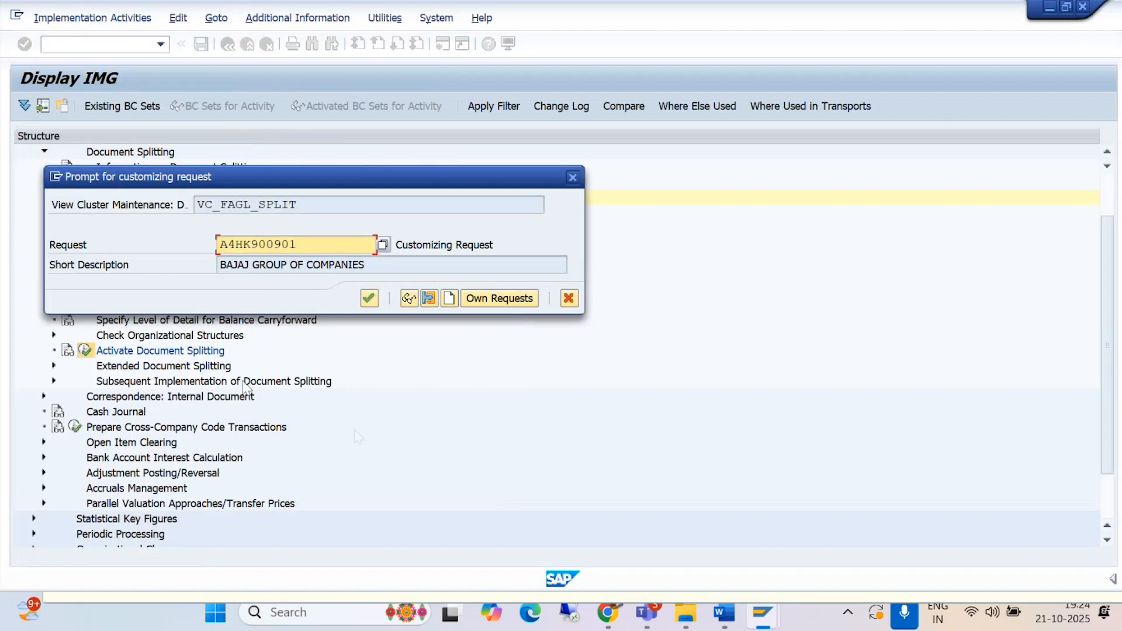
click(369, 299)
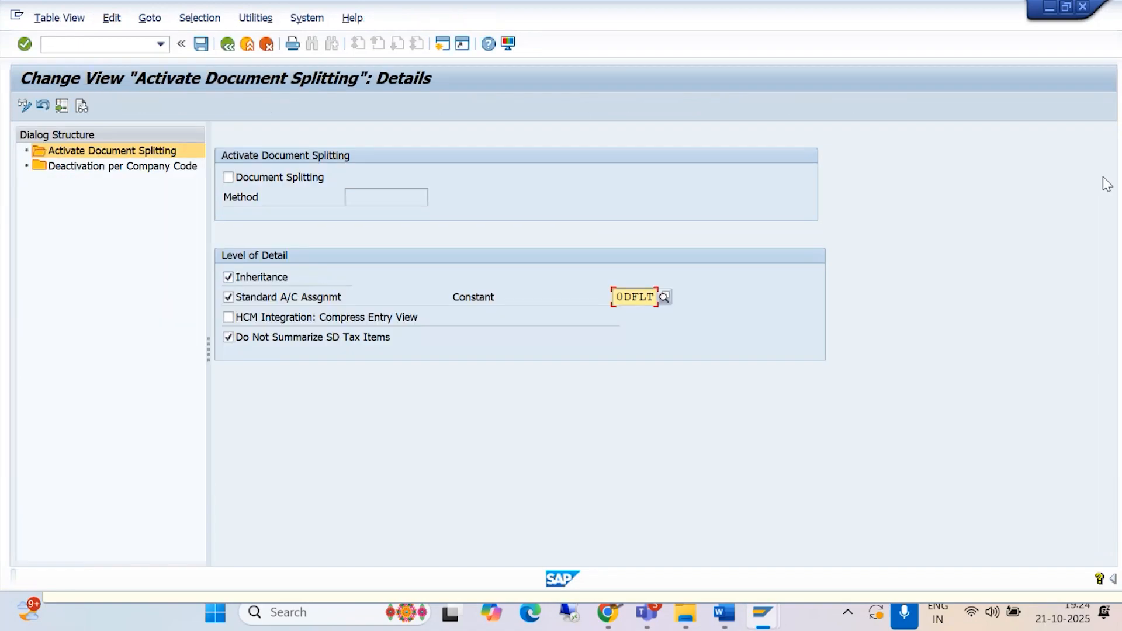
Step: Close the Activate Document Splitting session and confirm logging off from the system
mouse_move(762, 612)
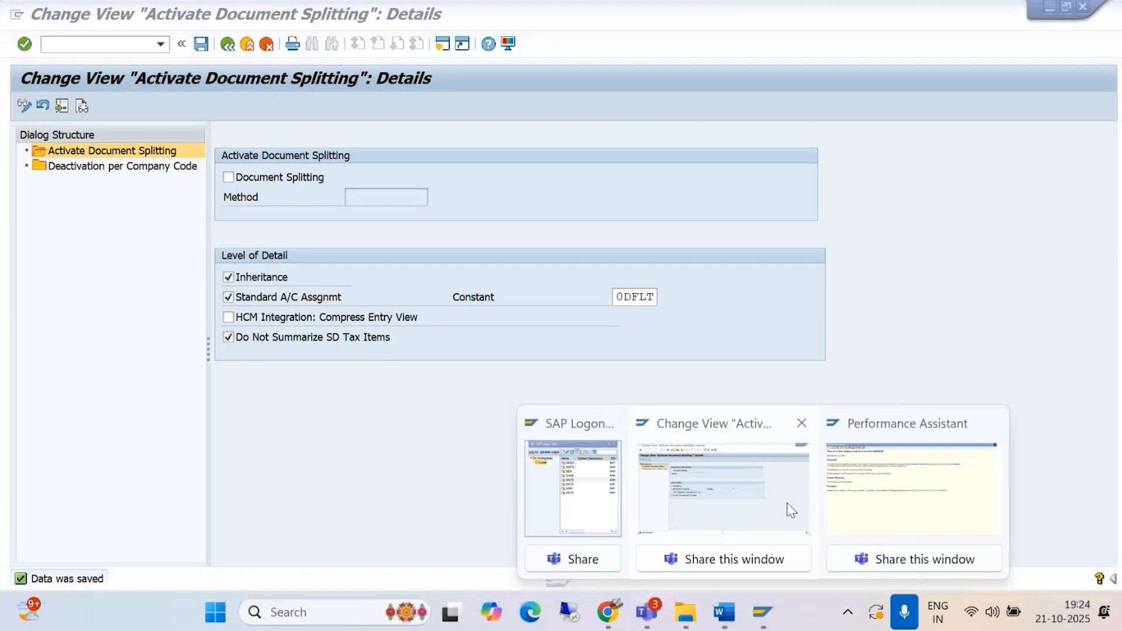
click(801, 423)
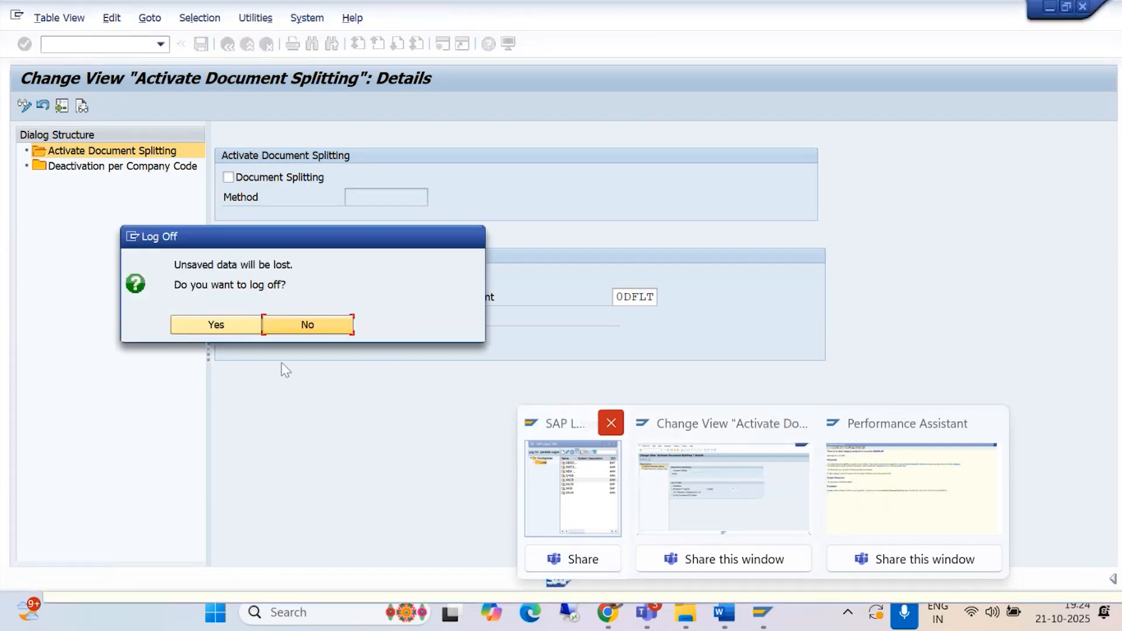
click(209, 331)
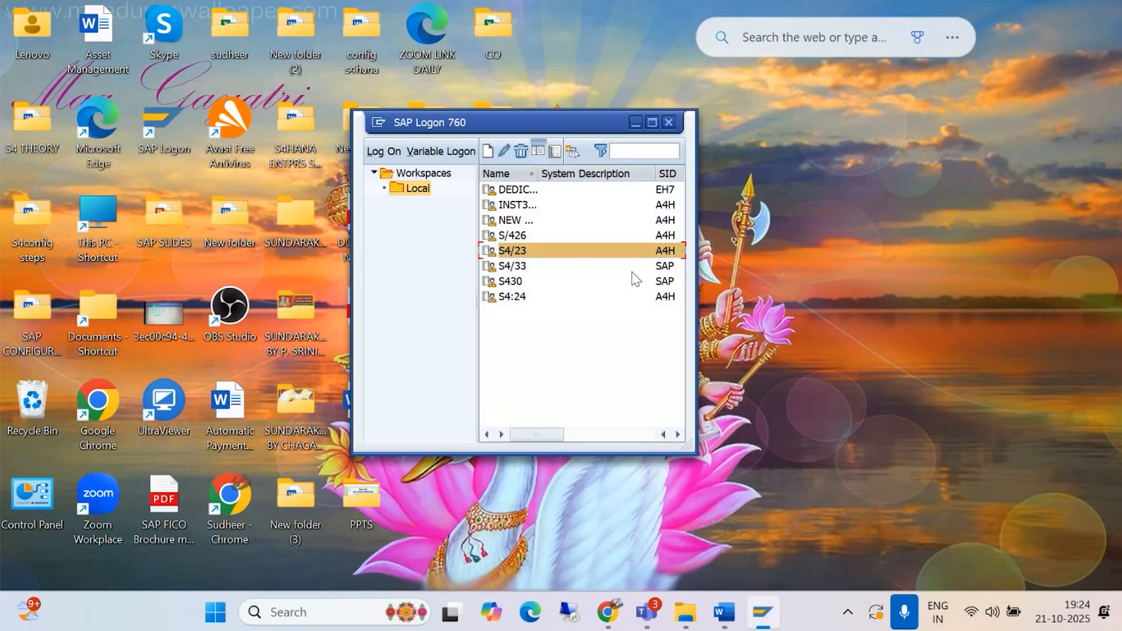
Step: Log on to the S4/23 system again with the account password
double_click(524, 251)
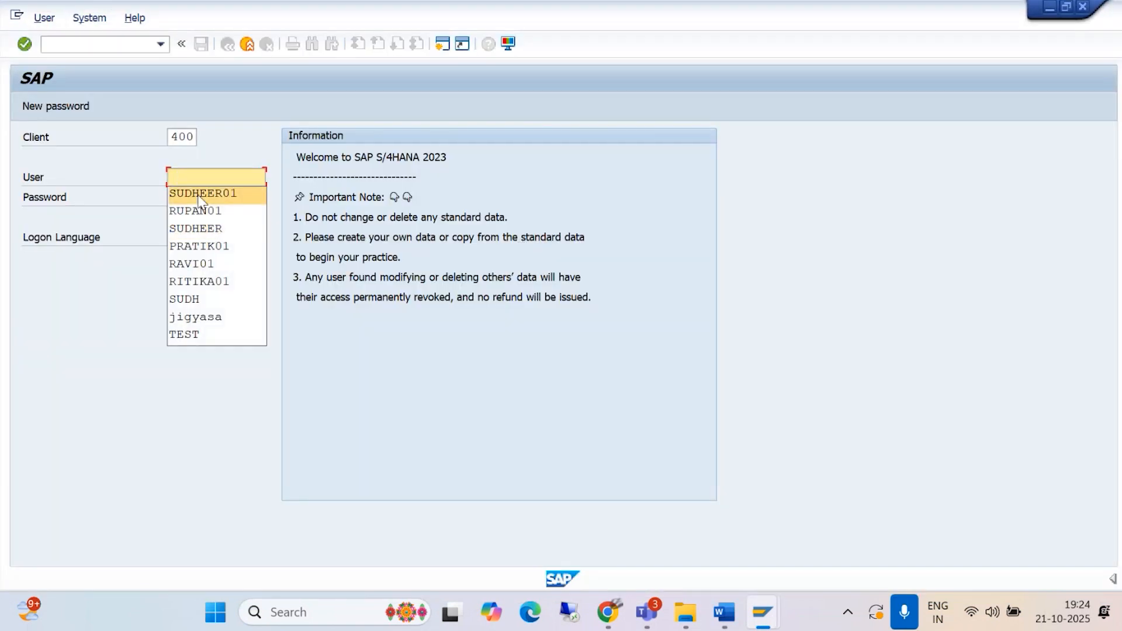
click(199, 194)
click(197, 196)
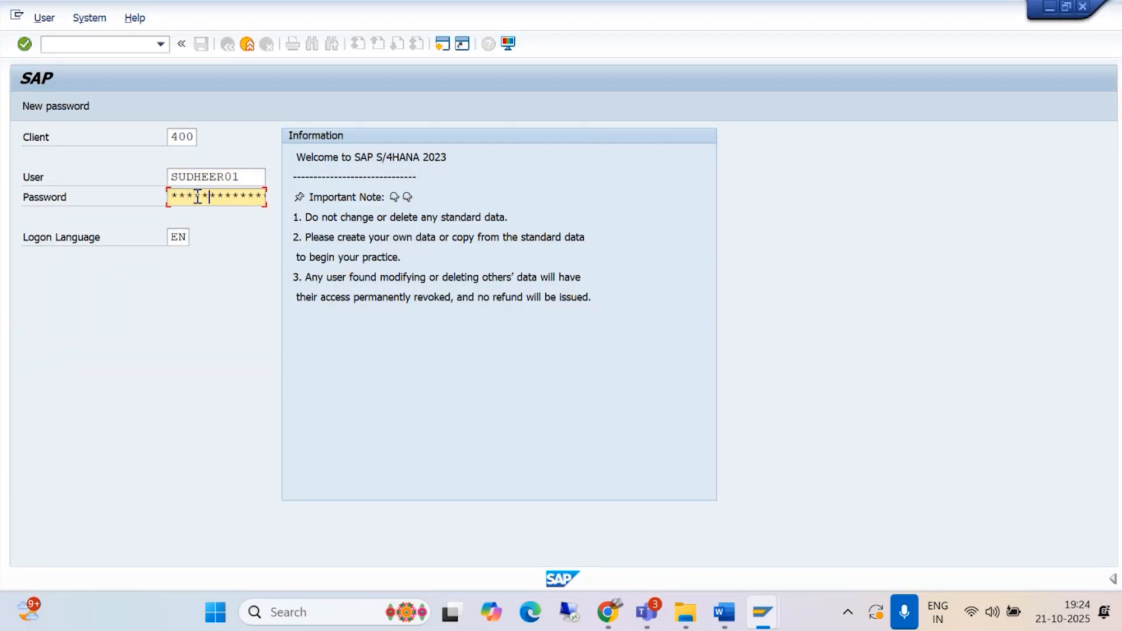
key(Return)
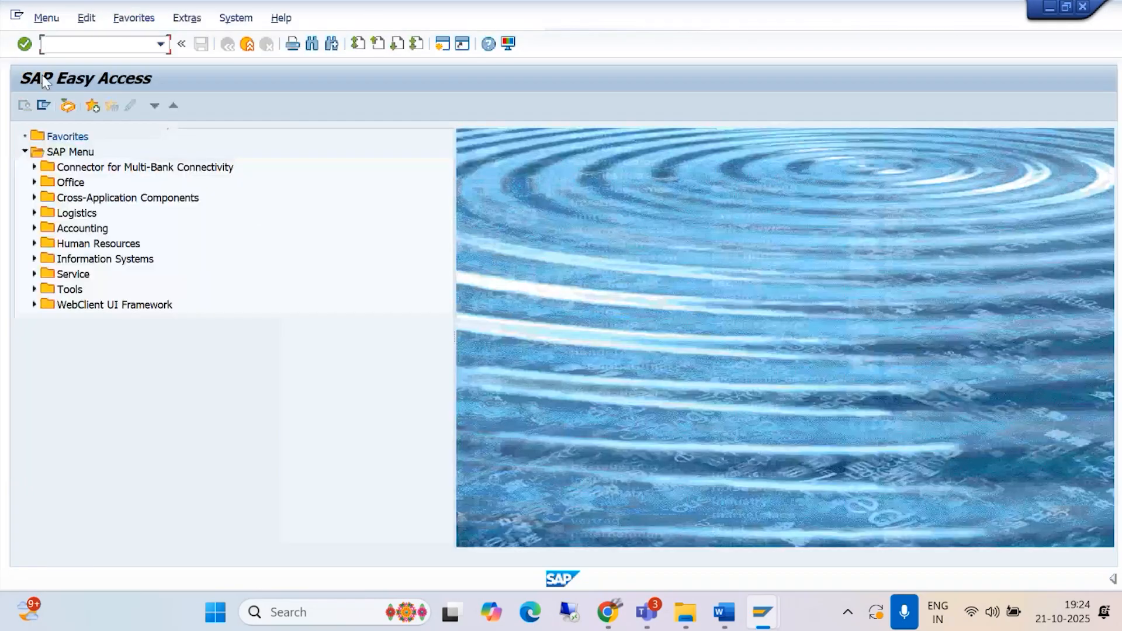
Step: Start transaction FB70 and select ASHMITHA ENTERPRISES as the customer from the company code BAJM search
text(/NFB70)
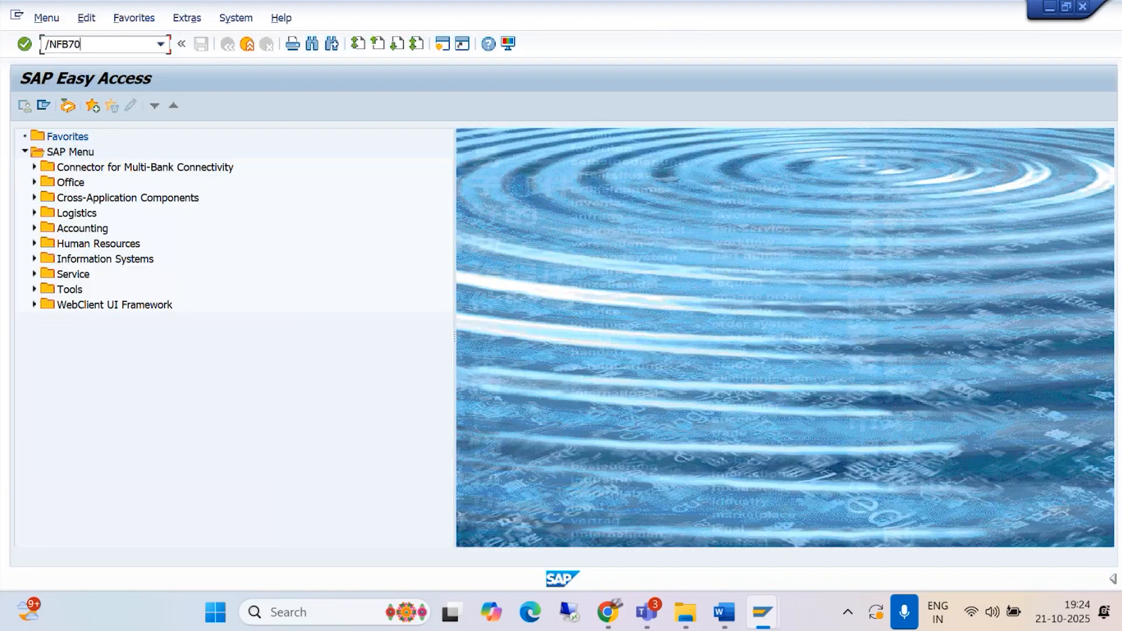
key(Return)
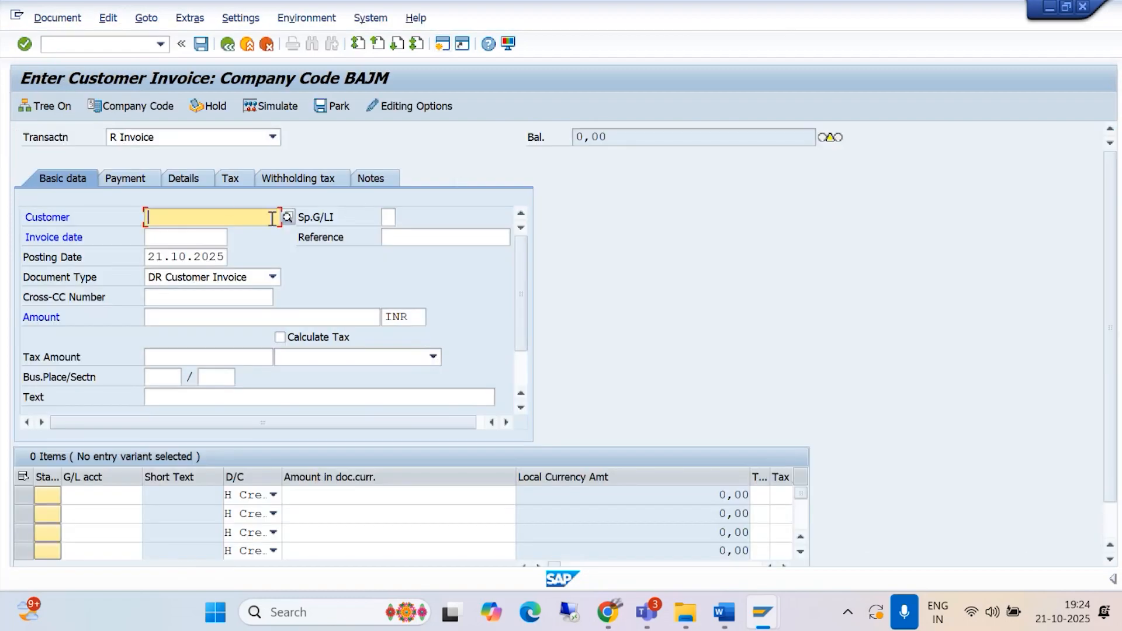
click(287, 216)
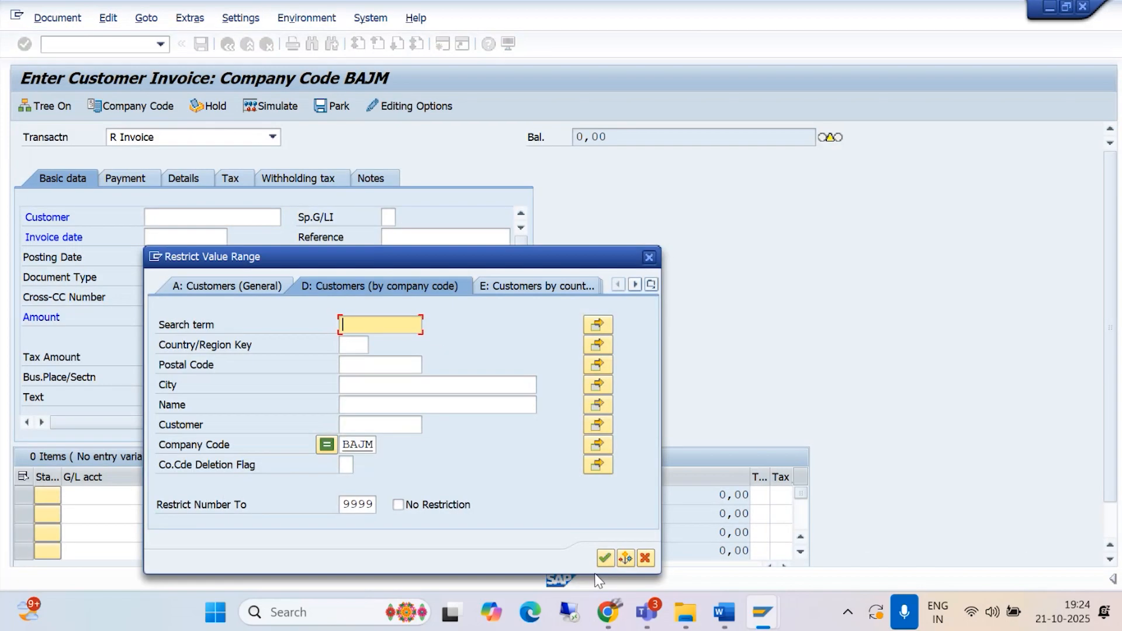
click(605, 558)
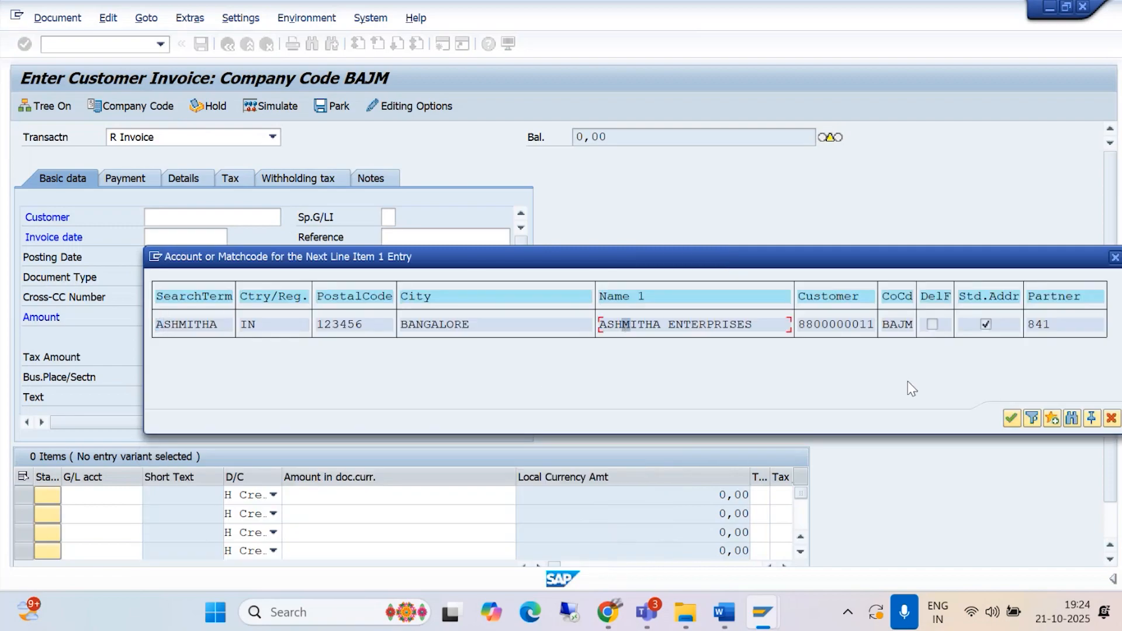
click(1015, 419)
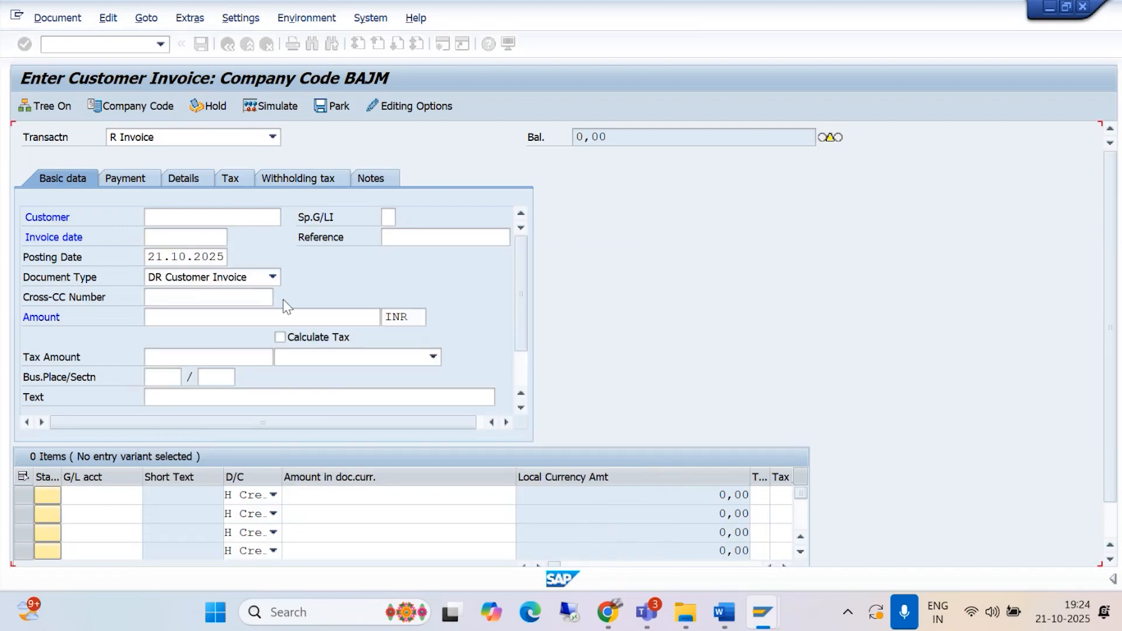
Step: Set the invoice date to 21.10.2025
click(161, 235)
text(21)
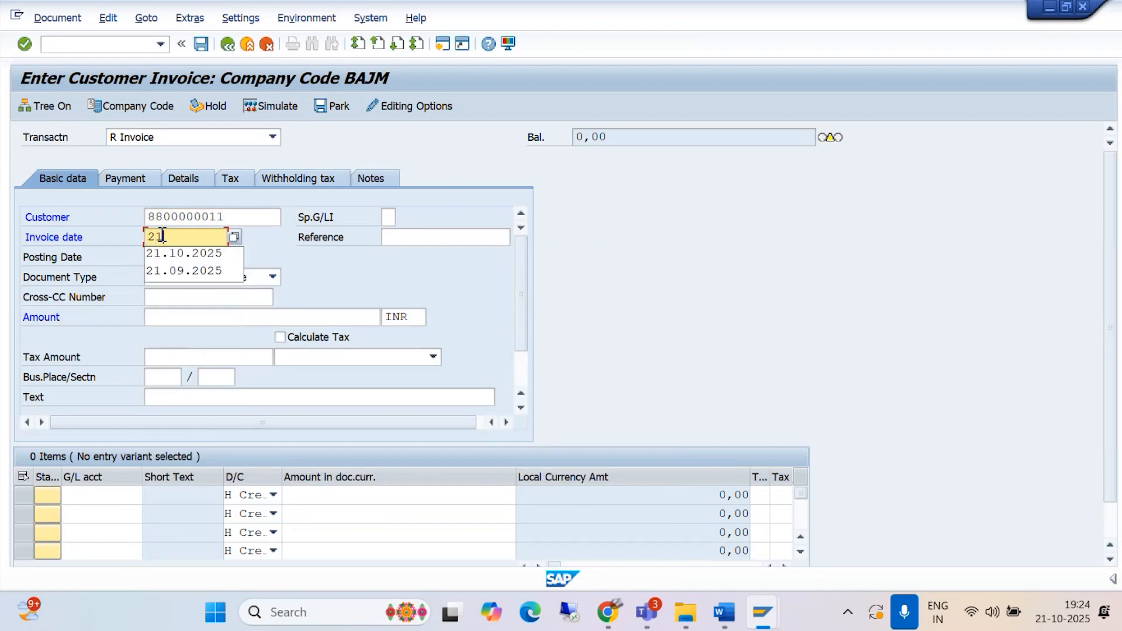
text(.10)
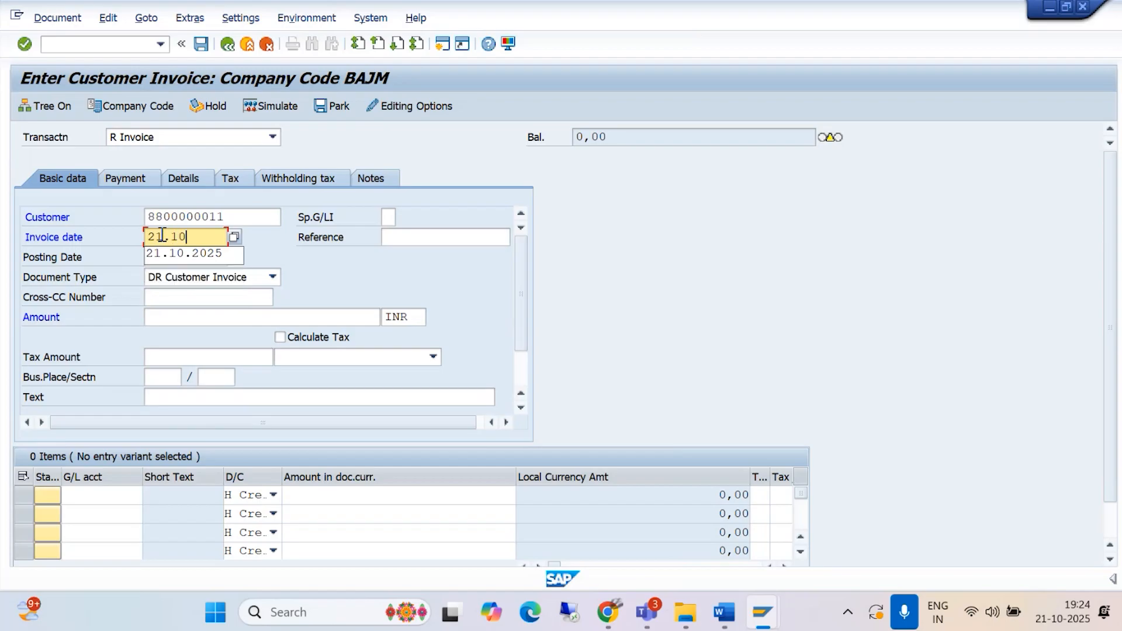
text(.2025)
Step: Set the invoice amount to 10000 INR and its text to BEING CUSTOMER INVOICE POSTED
click(168, 316)
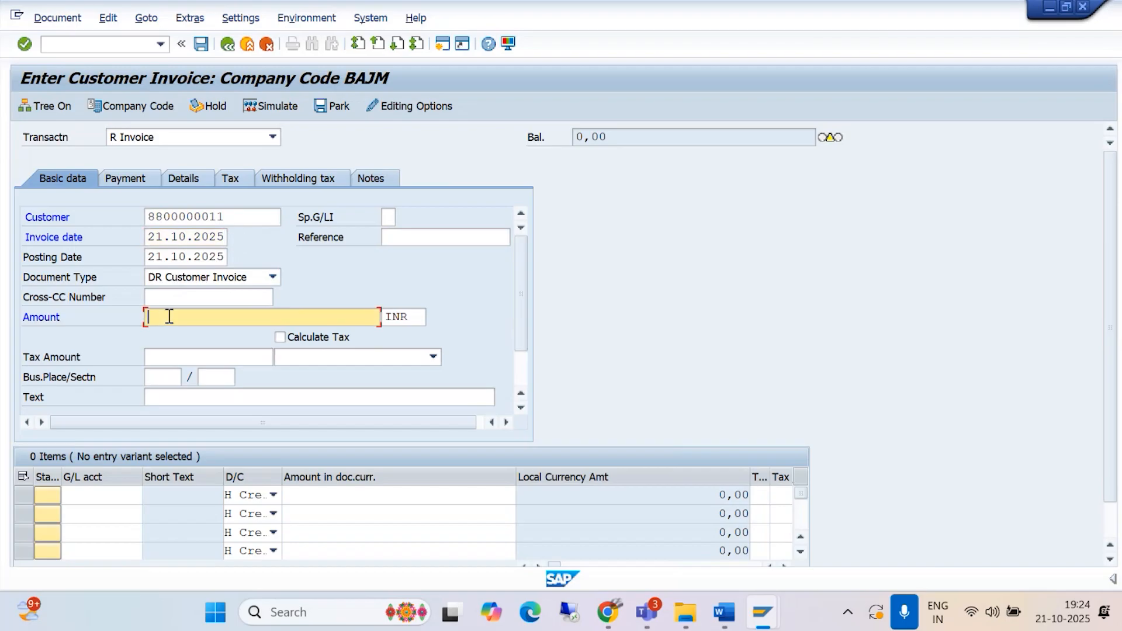
text(10000)
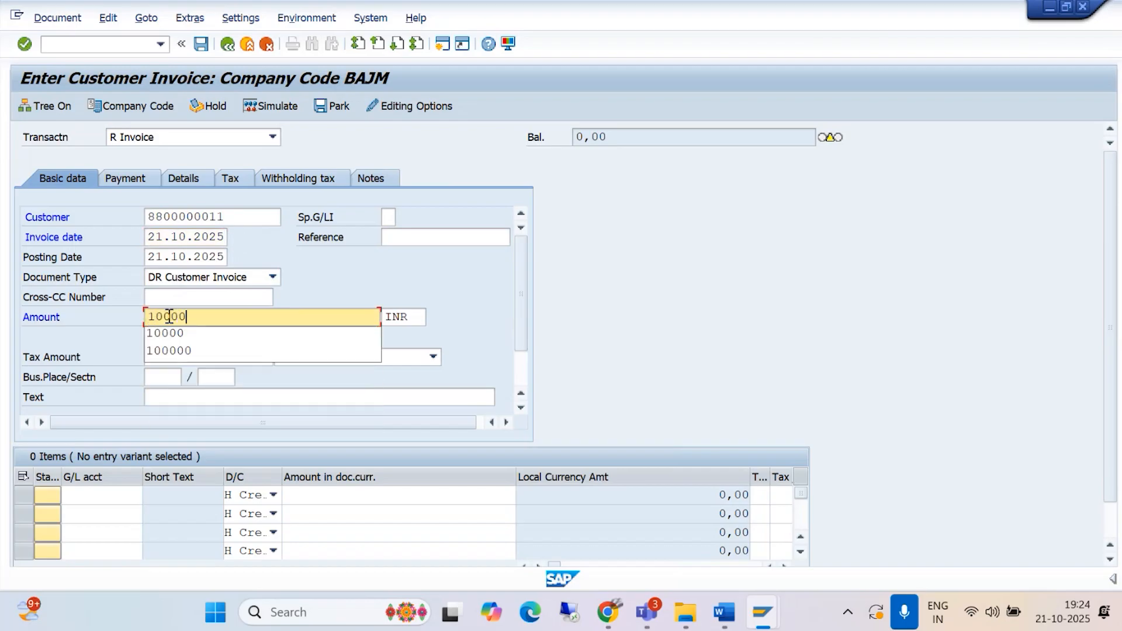
click(168, 333)
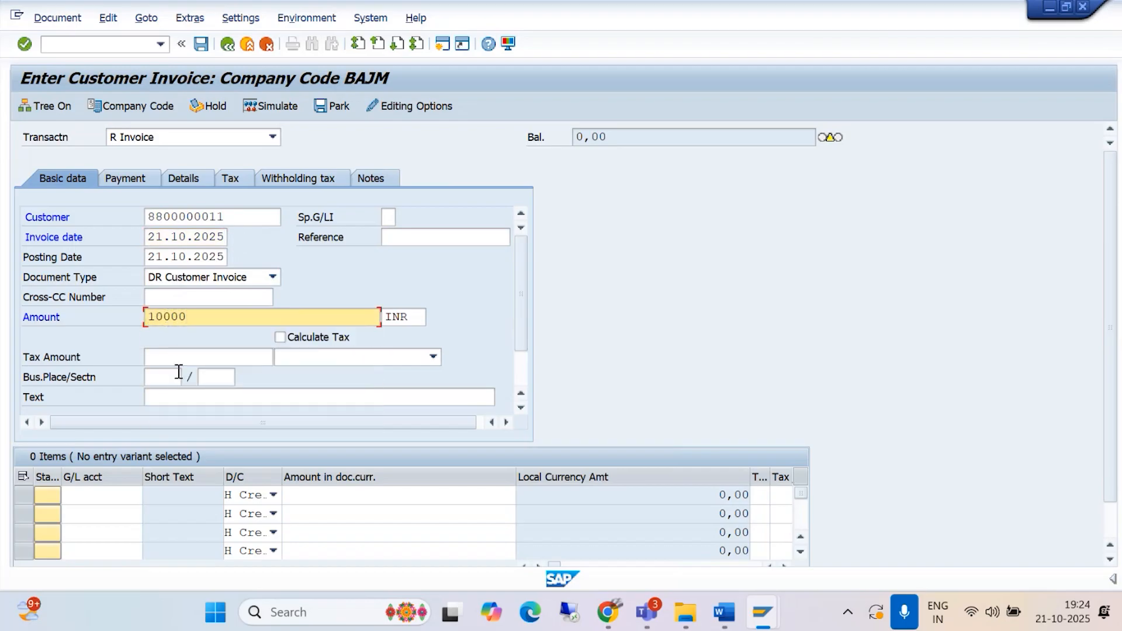
click(182, 398)
text(BEING)
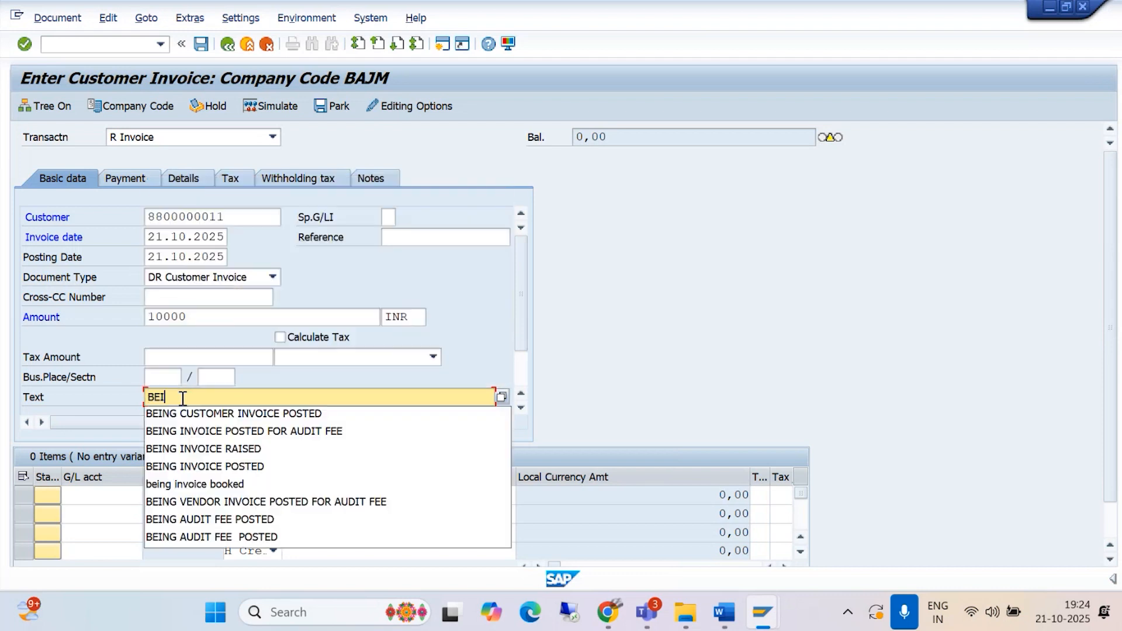
click(182, 413)
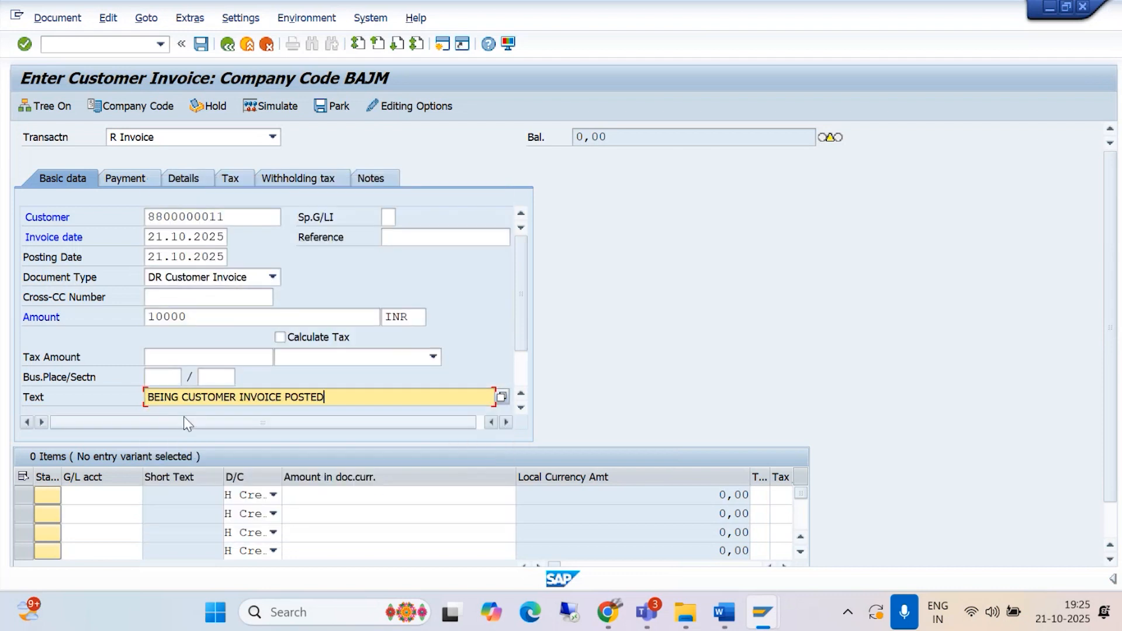
Step: Enter G/L account 4000 with an amount of 10000 in the first line item
click(92, 493)
text(4000)
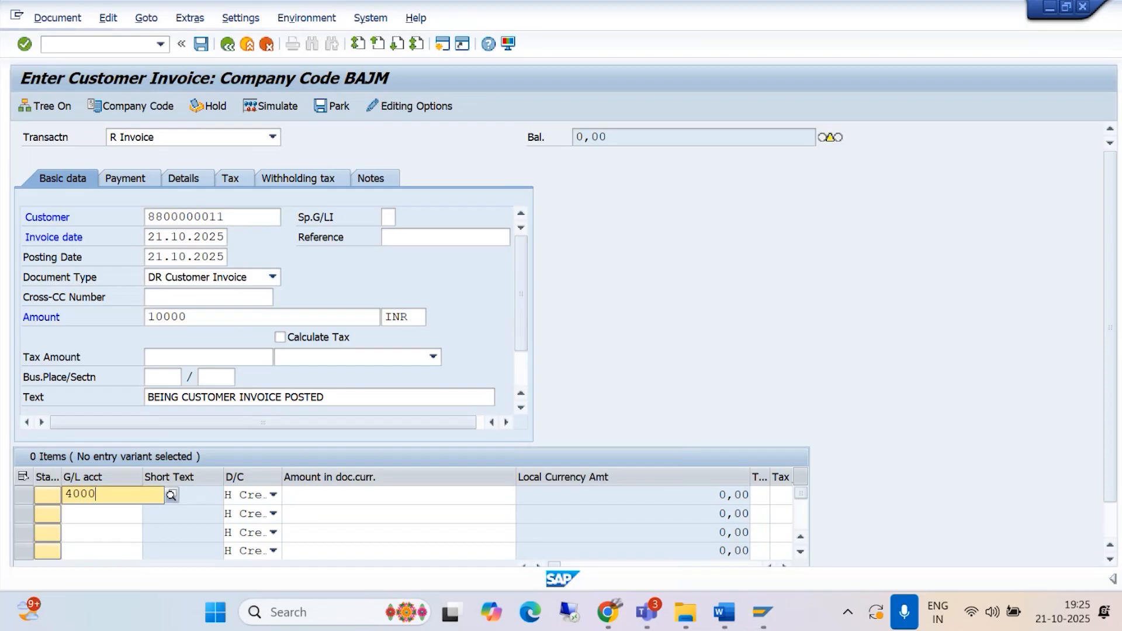
click(173, 529)
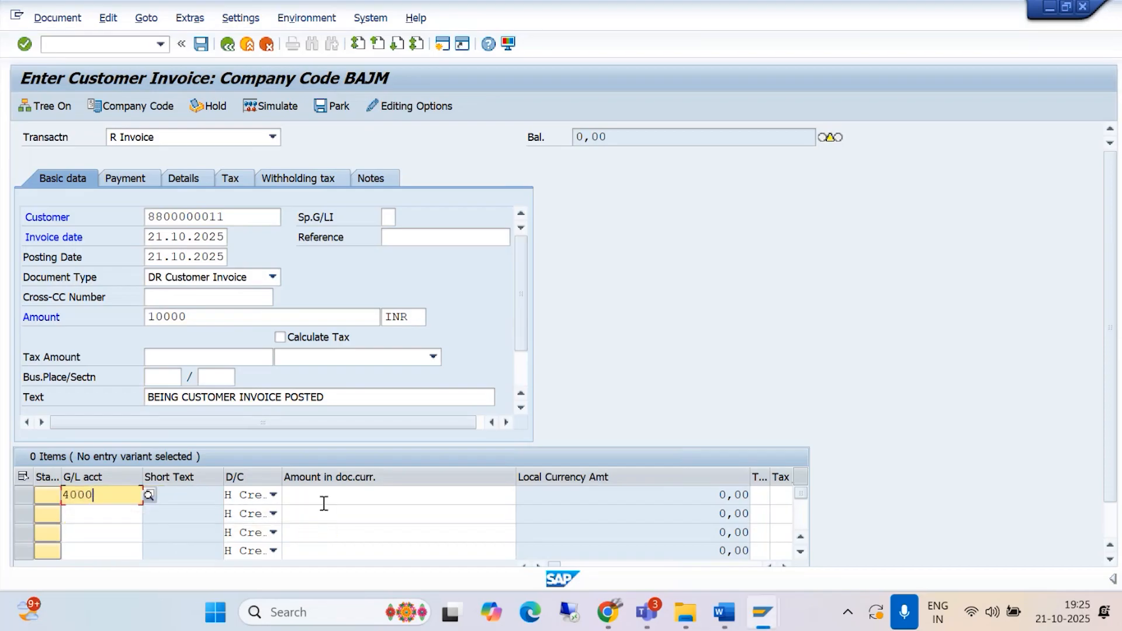
click(320, 494)
text(10000)
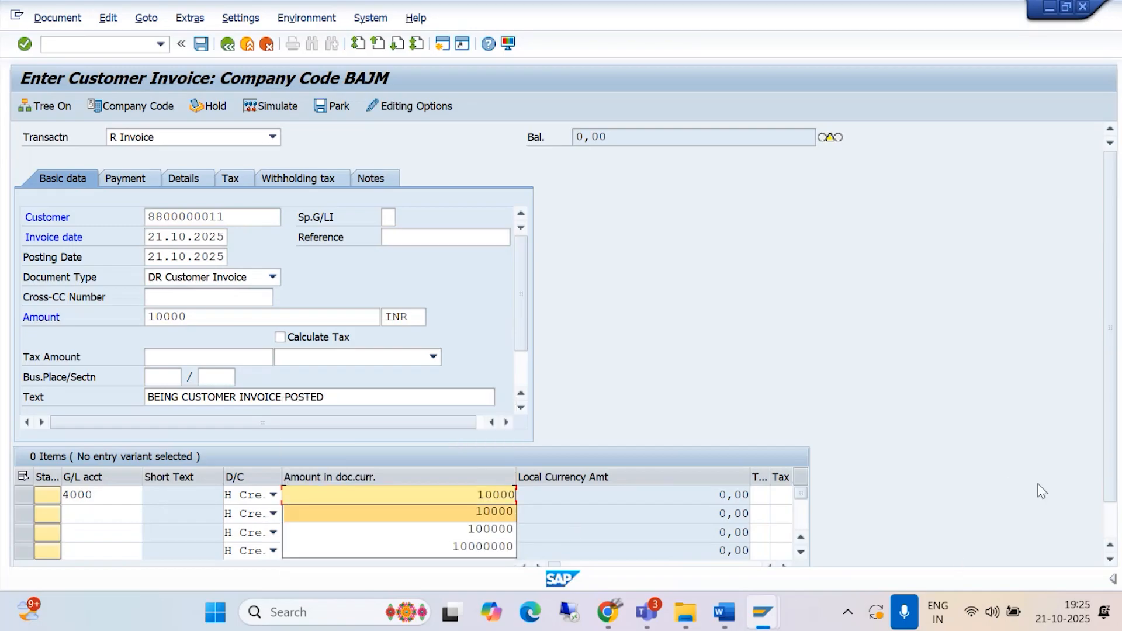
Step: Assign tax code B1, 9% OUTPUT CGST +9%OUTPUT SGST, to the G/L account 4000 item
scroll(1037, 483, down, 2)
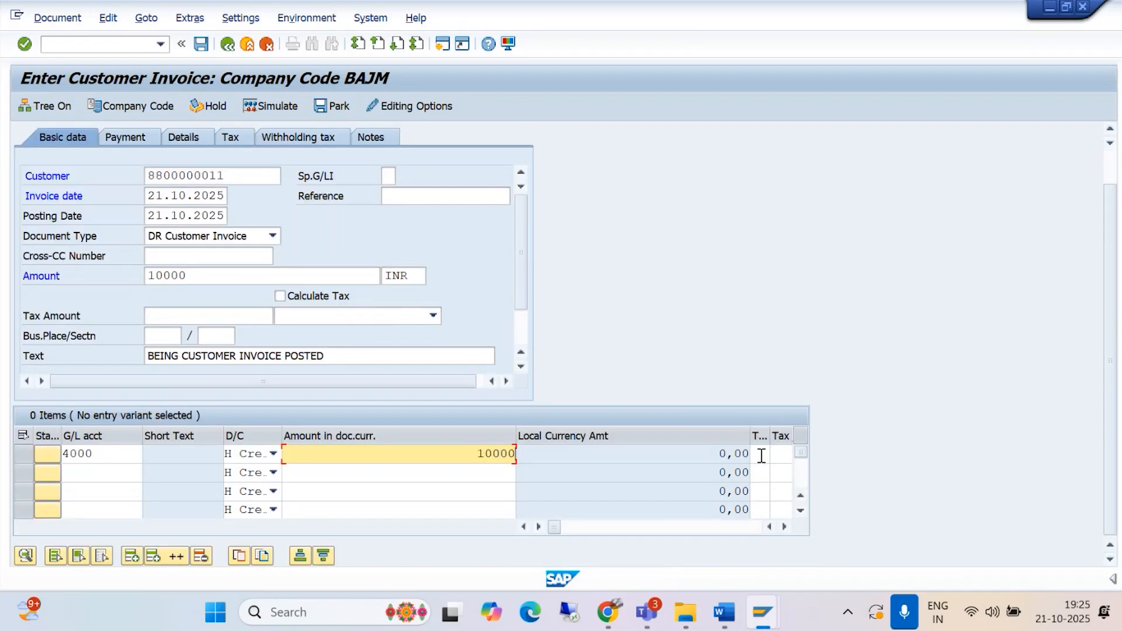
click(761, 454)
click(779, 454)
click(198, 238)
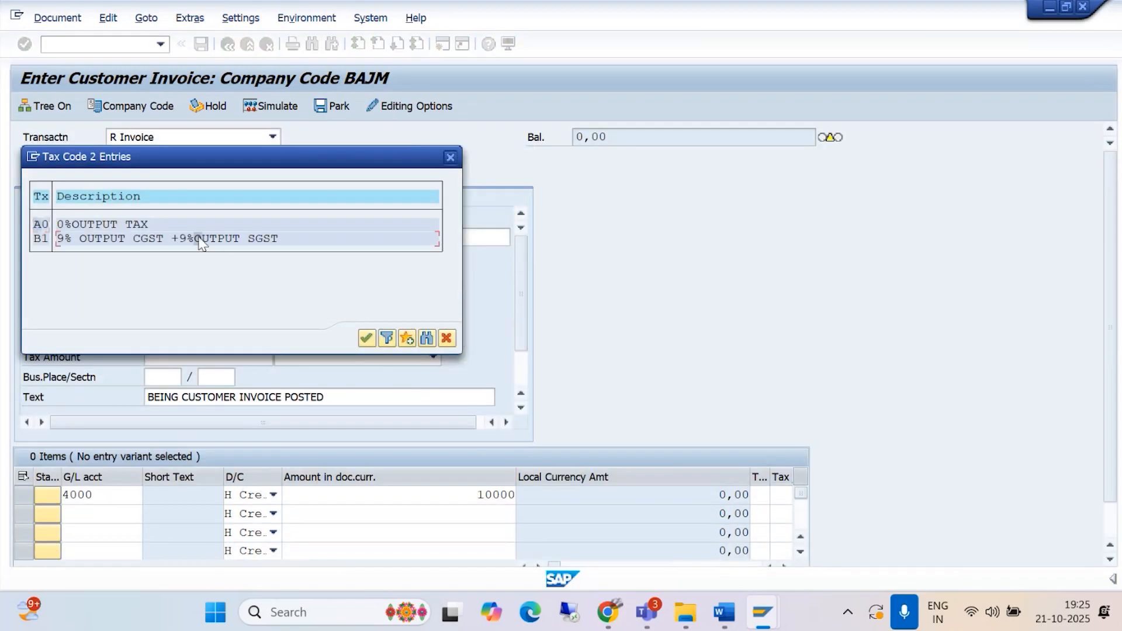
click(366, 338)
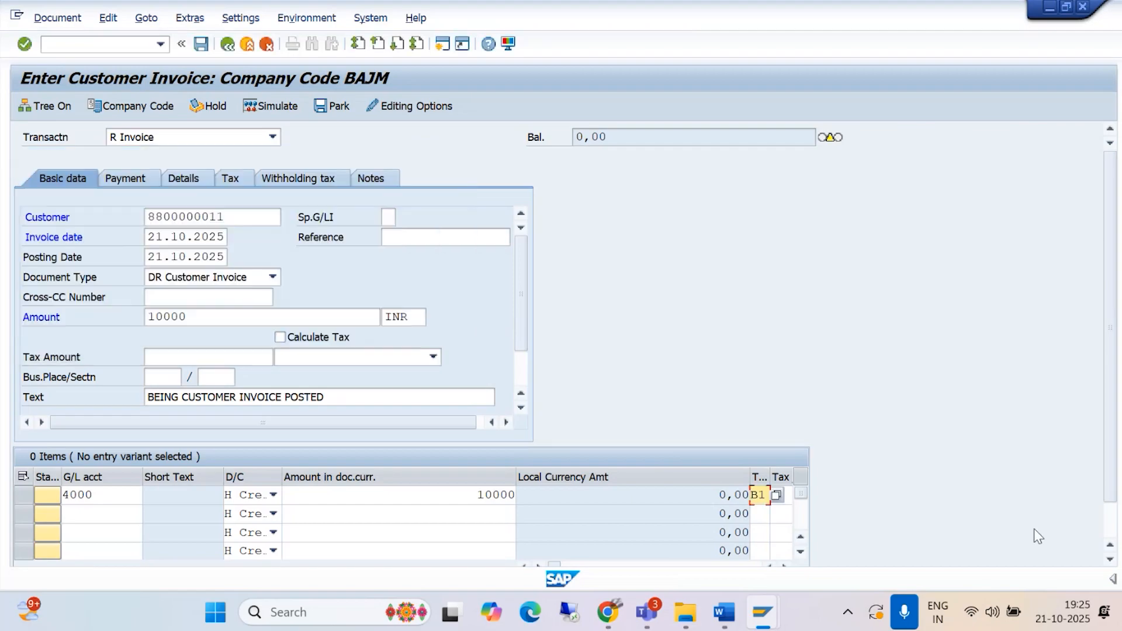
Step: Set the text of the G/L account 4000 item to BEING CUSTOMER INVOICE POSTED
scroll(798, 538, down, 1)
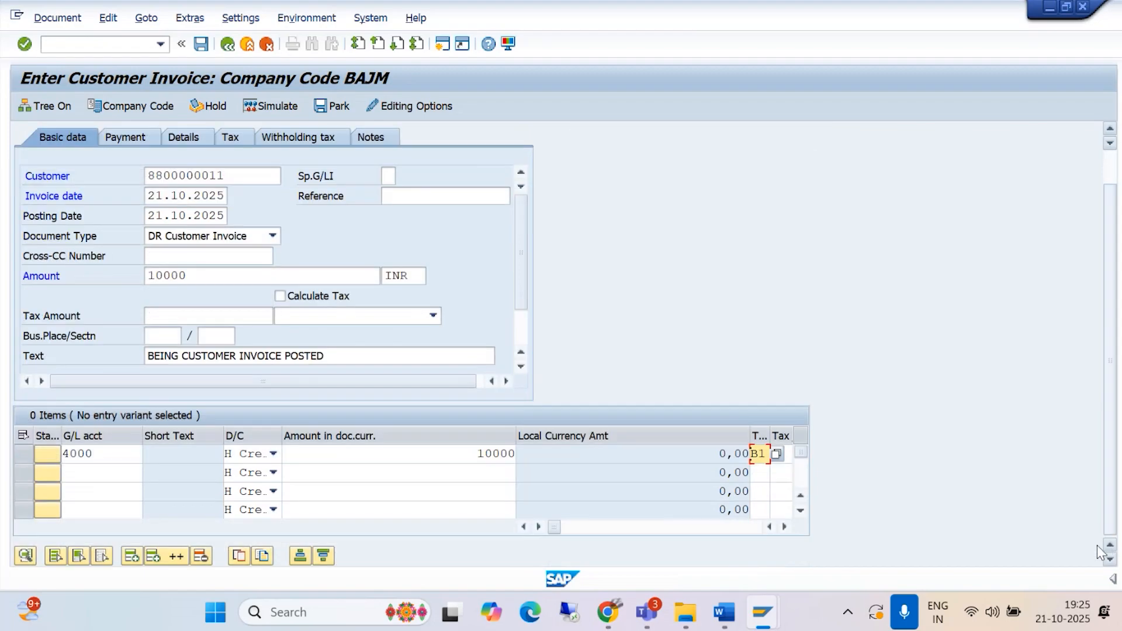
click(784, 527)
click(766, 452)
key(BackSpace)
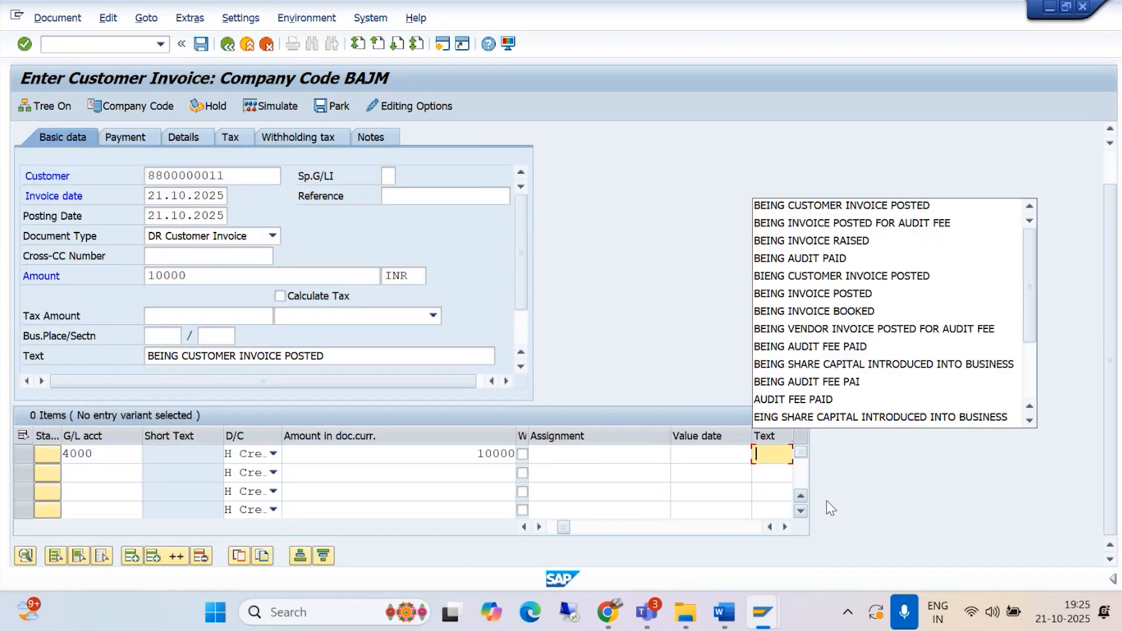
click(891, 210)
Step: Activate tax calculation for the customer invoice and raise the invoice amount to 11800 INR
click(281, 296)
key(Return)
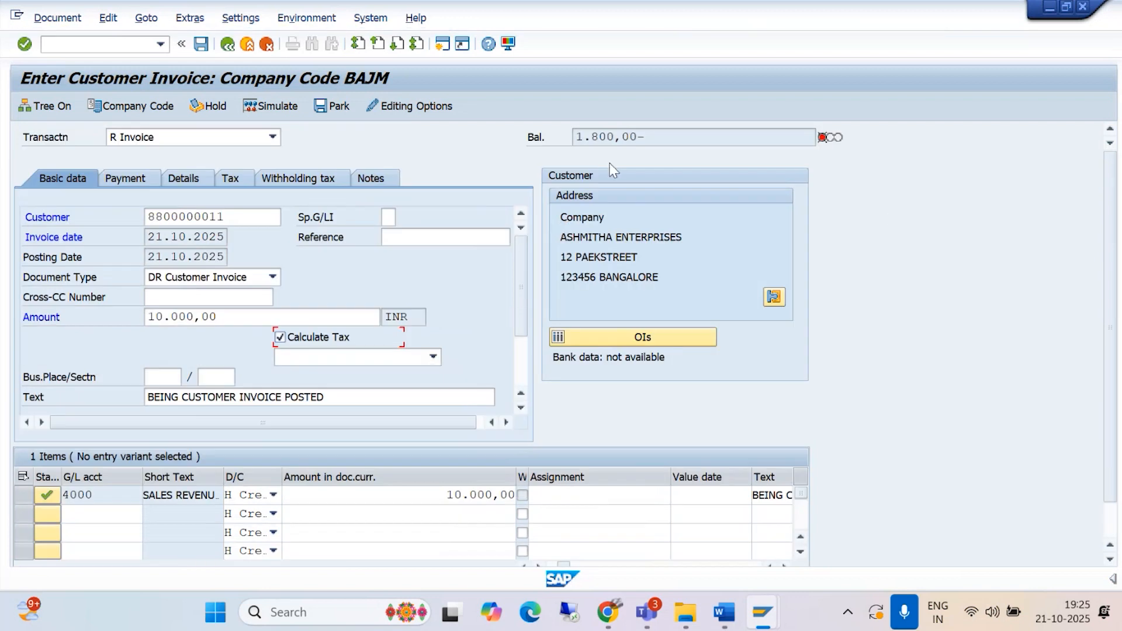
drag(240, 319, 118, 323)
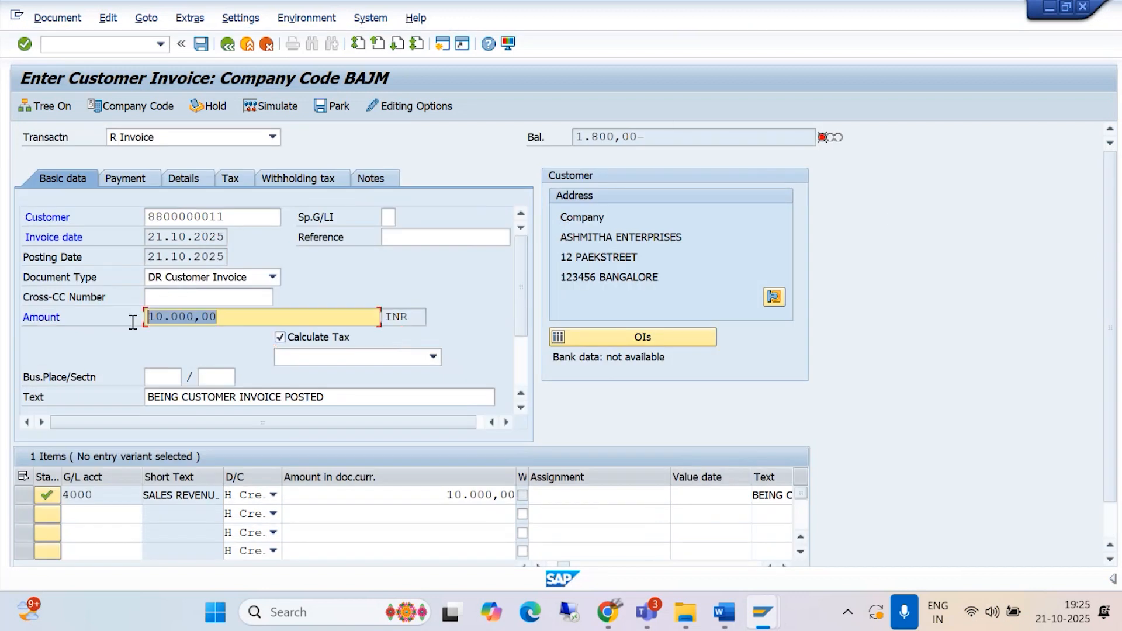
text(1)
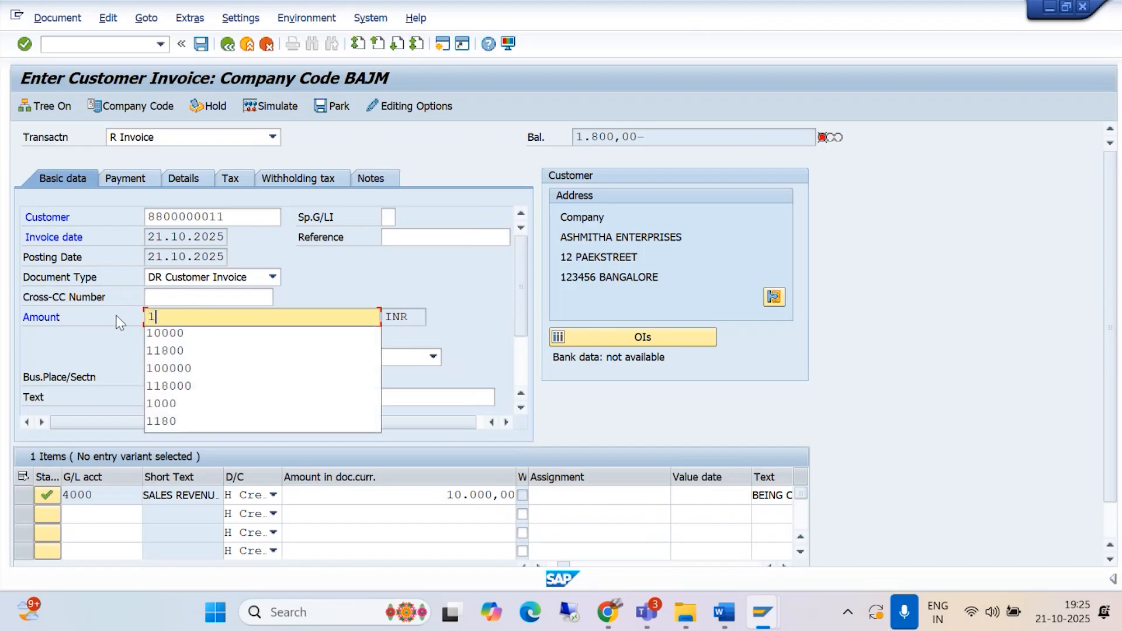
text(1800)
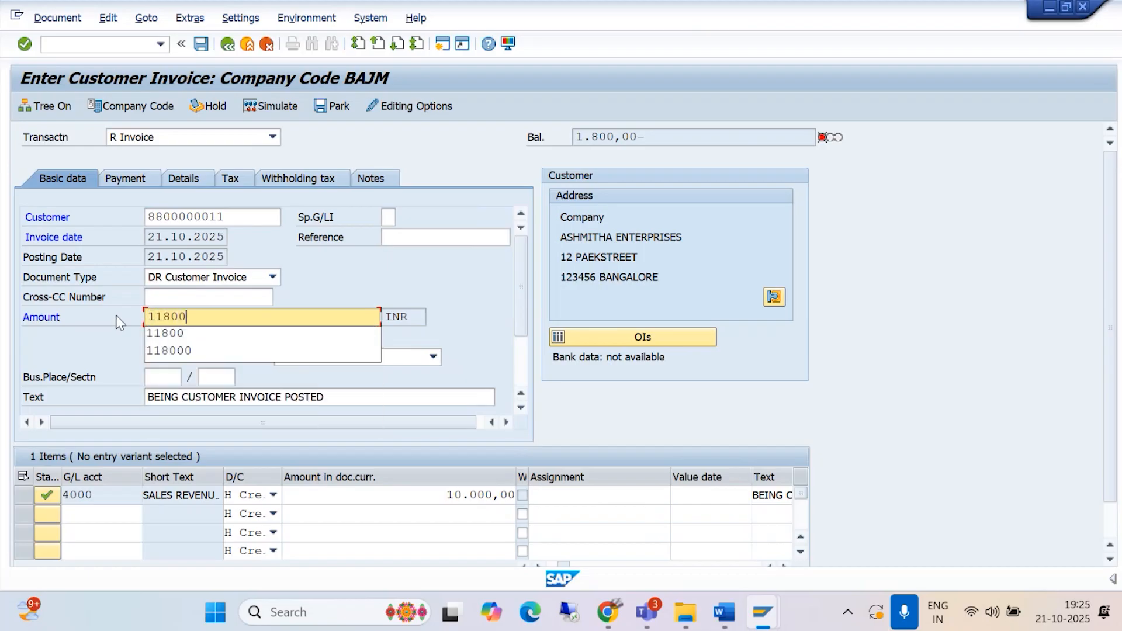
click(161, 334)
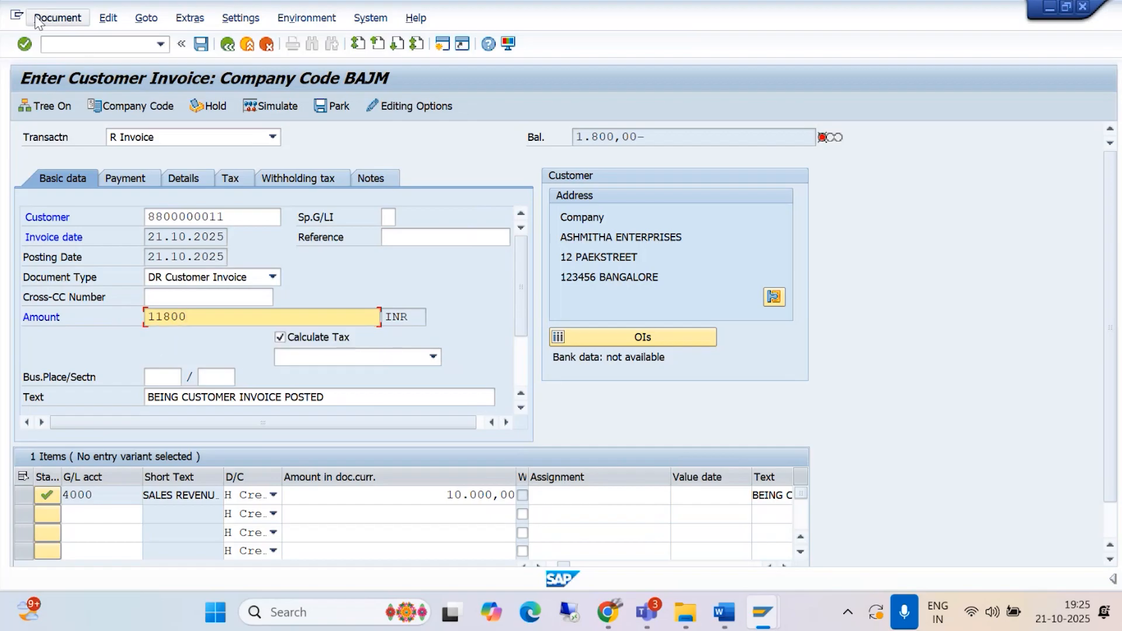
key(Return)
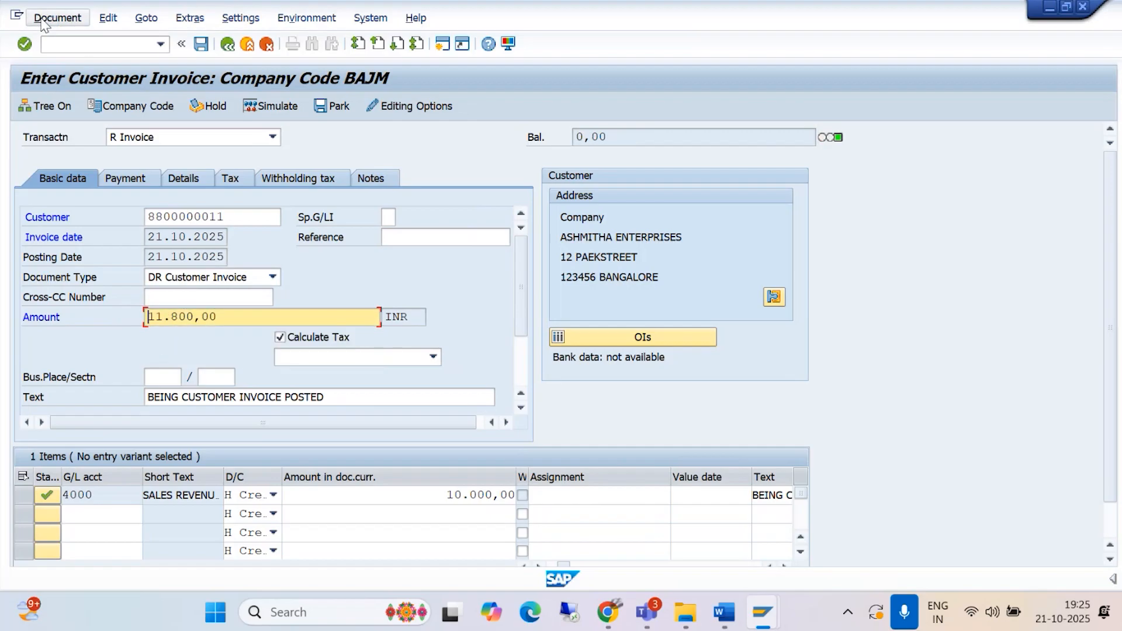
Step: Simulate the invoice and set the text of the CGST OUTPUT TAX item to 9% CGST
click(51, 19)
click(55, 154)
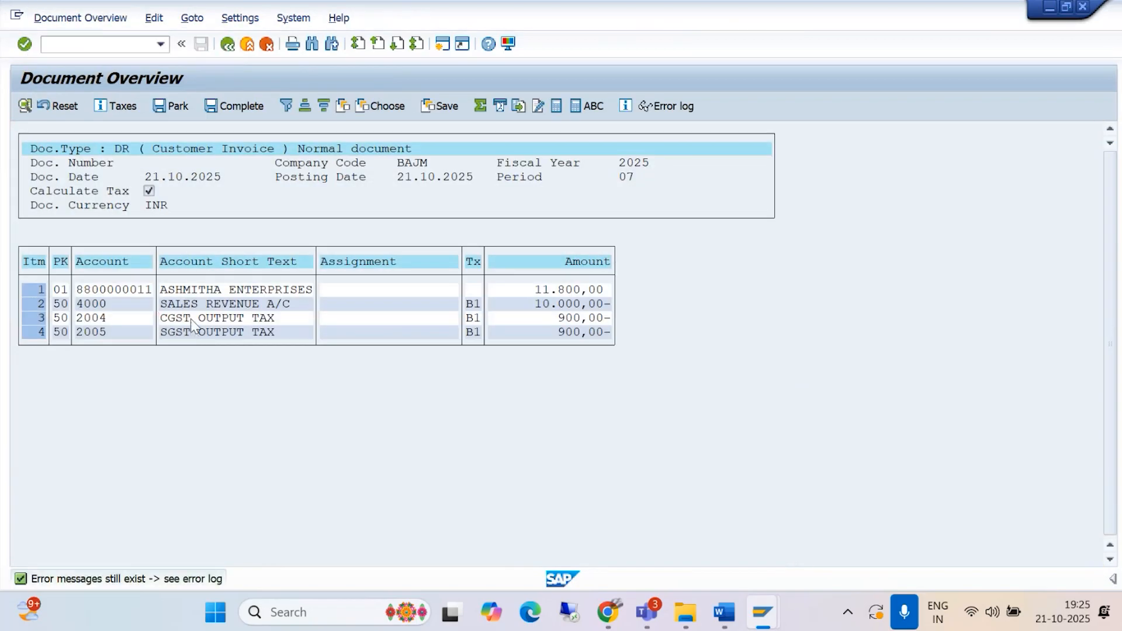
double_click(190, 317)
click(188, 417)
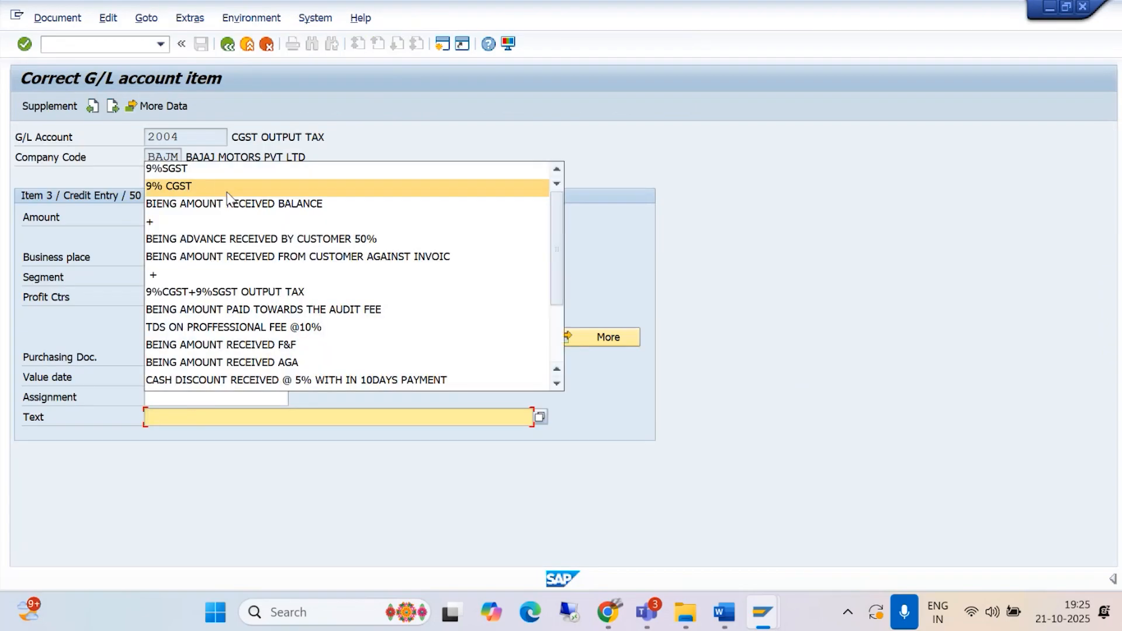
click(194, 185)
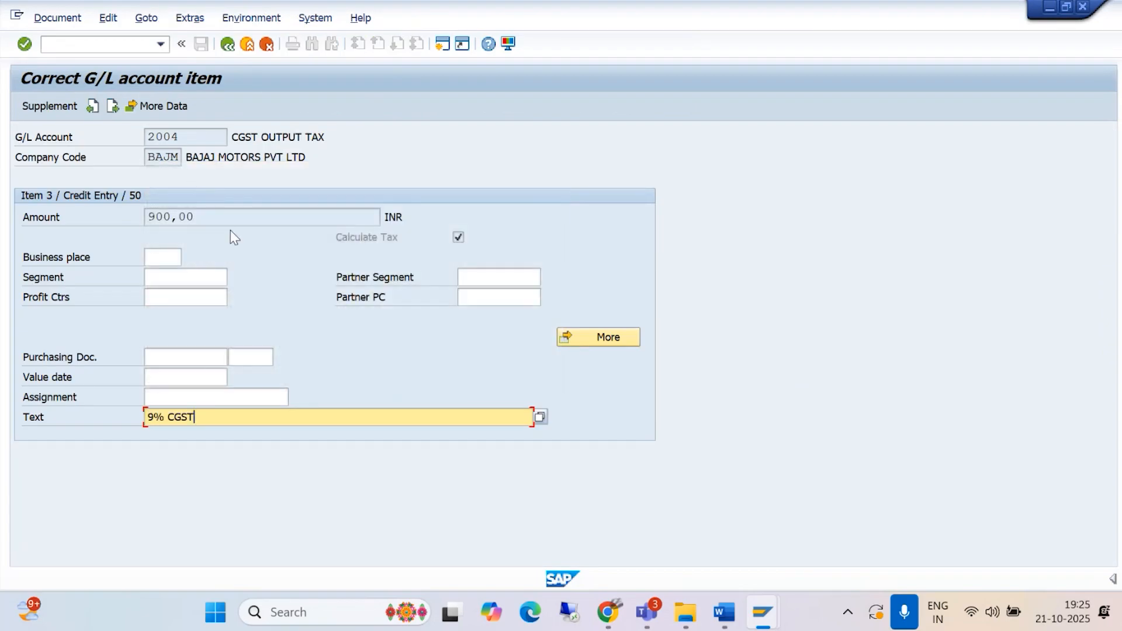
click(228, 47)
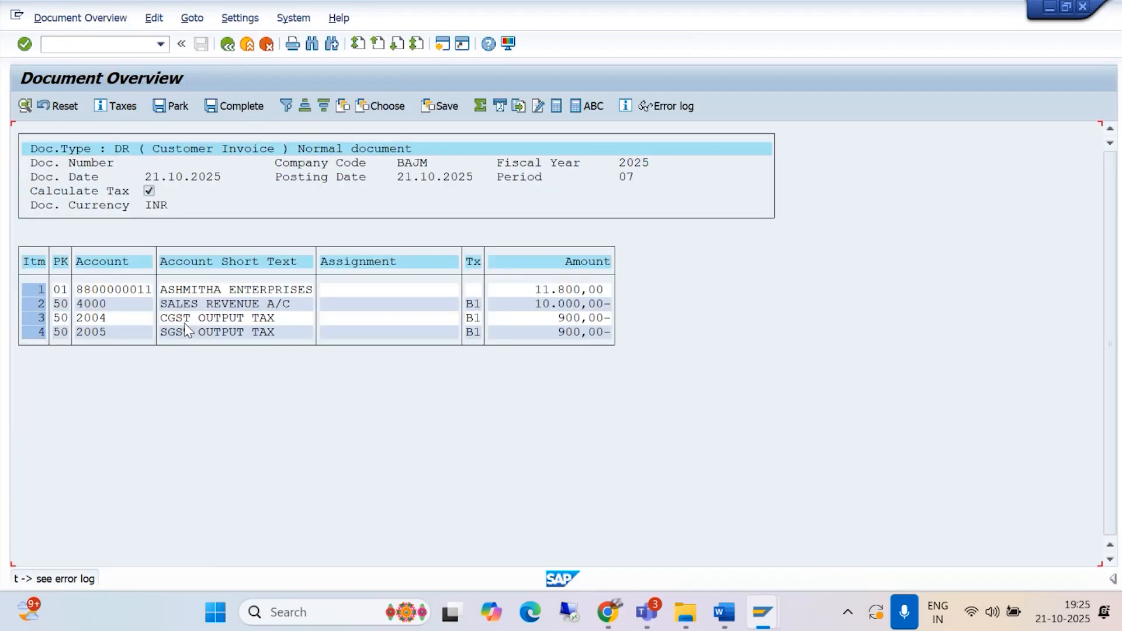
Step: Set the text of the SGST OUTPUT TAX item to 9%SGST and post the customer invoice
double_click(197, 333)
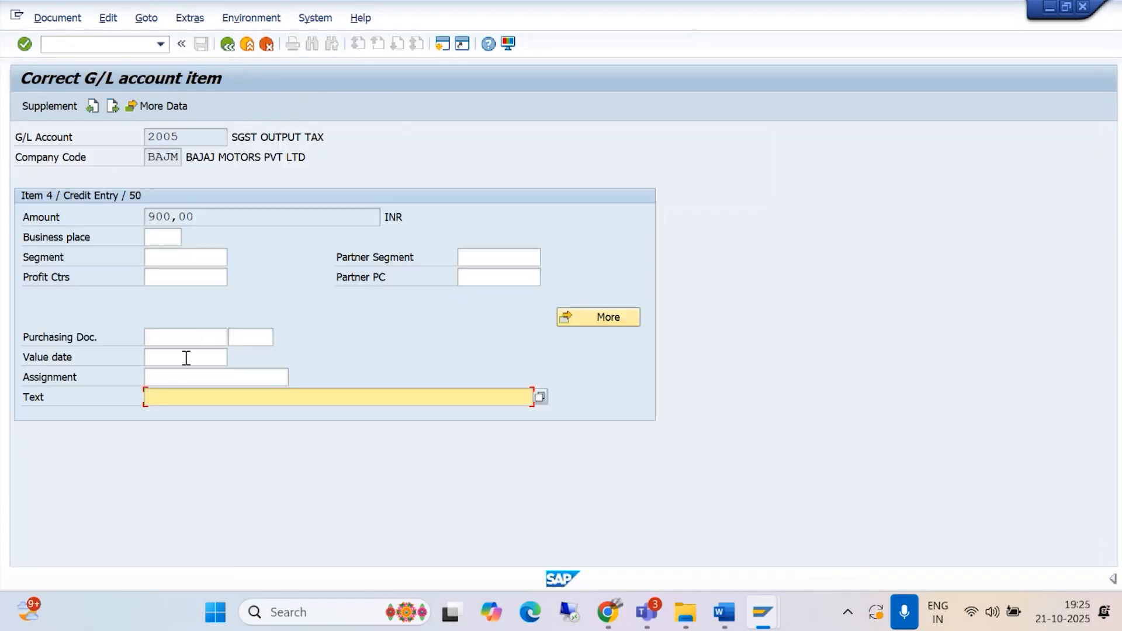
click(187, 397)
click(251, 167)
click(227, 45)
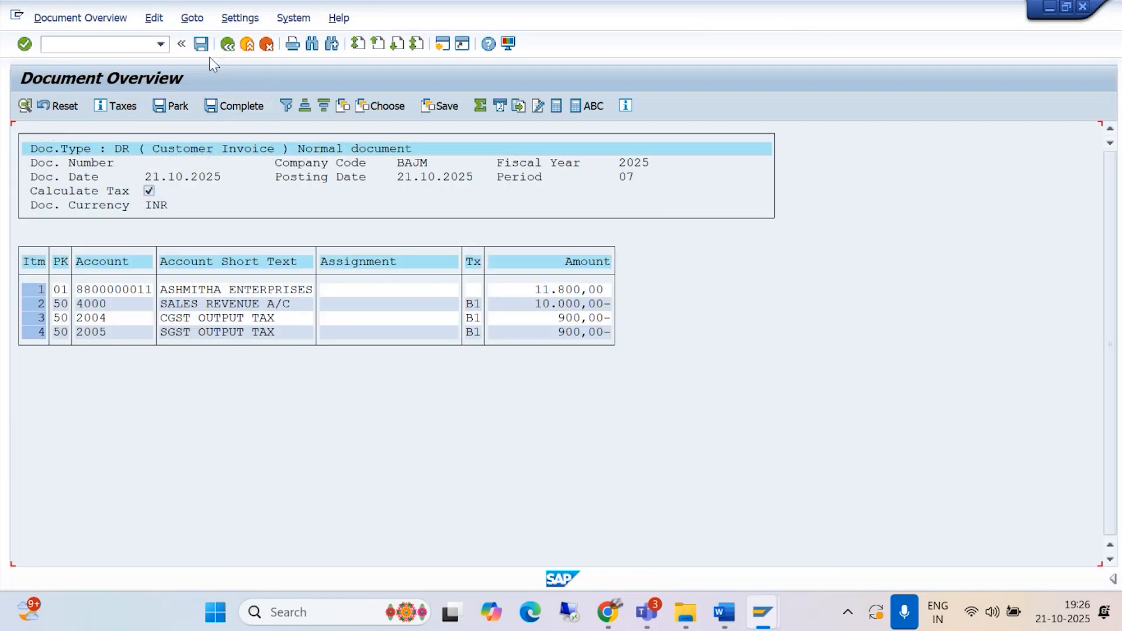
click(201, 45)
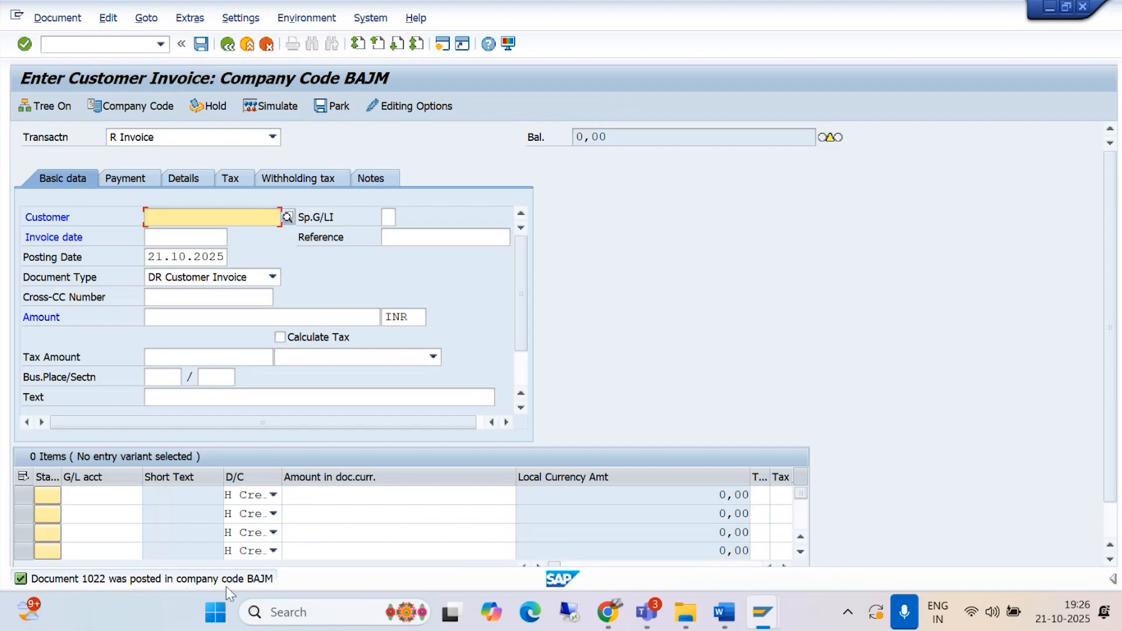
Step: Run transaction FBL5N to display the open line items of customer ASHMITHA ENTERPRISES in company code BAJM
click(112, 44)
text(/NFBA)
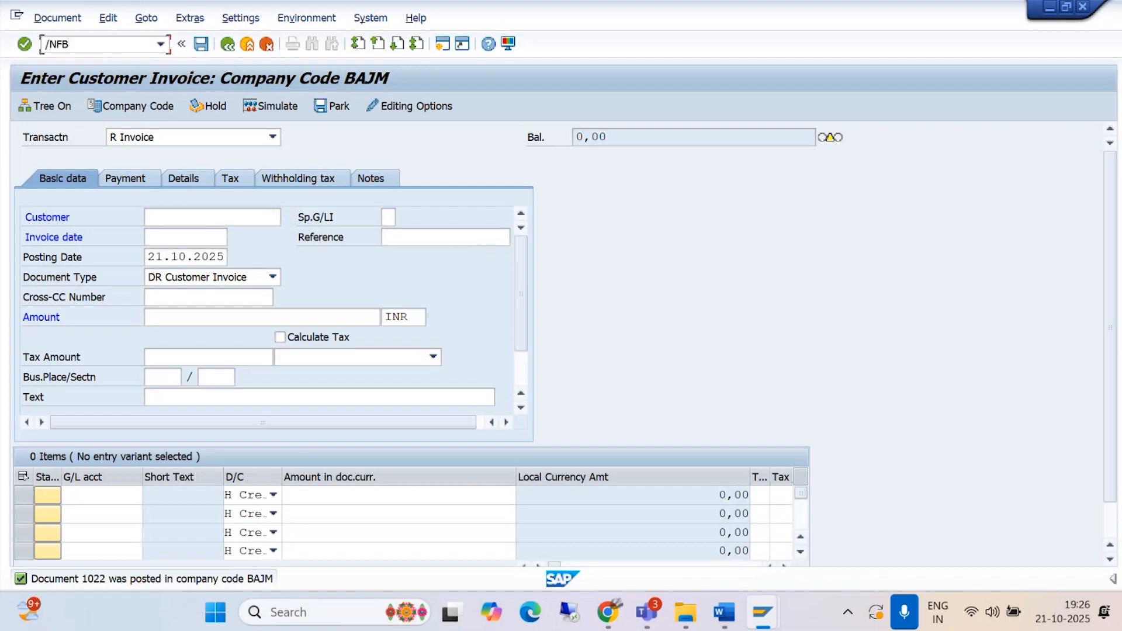
key(BackSpace)
text(L5N)
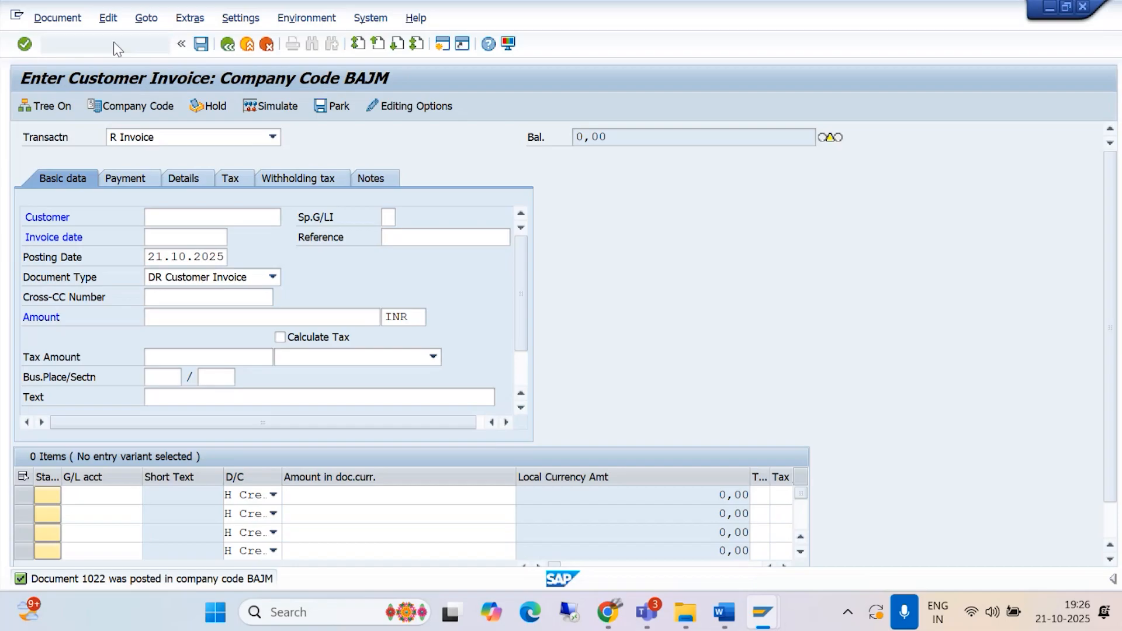
key(Return)
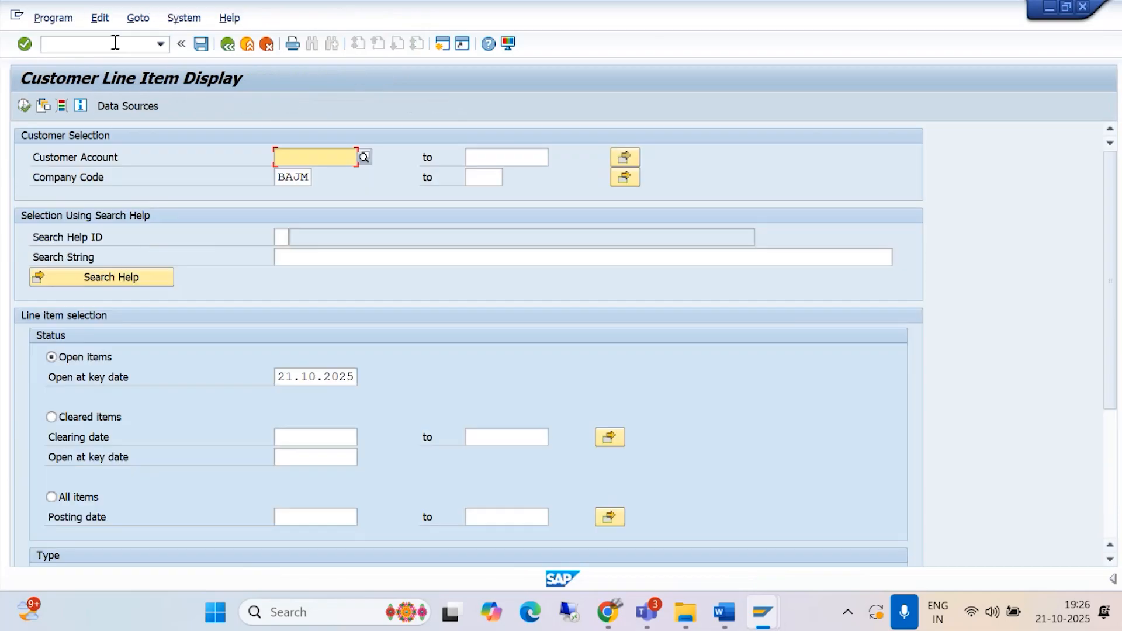
click(364, 158)
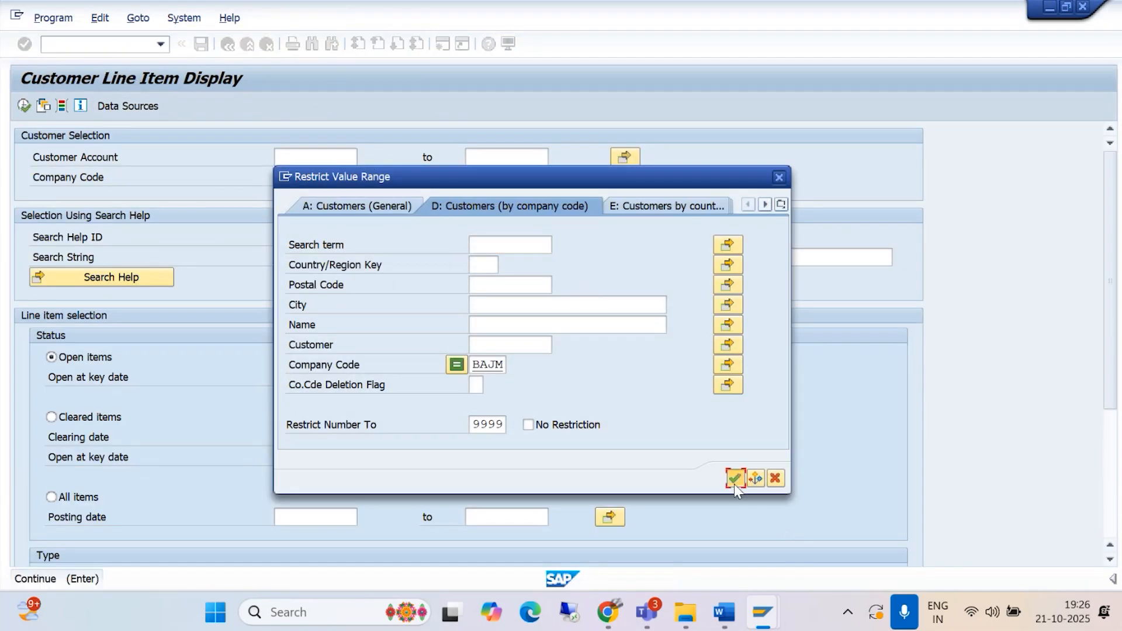
click(734, 480)
click(1012, 338)
click(23, 105)
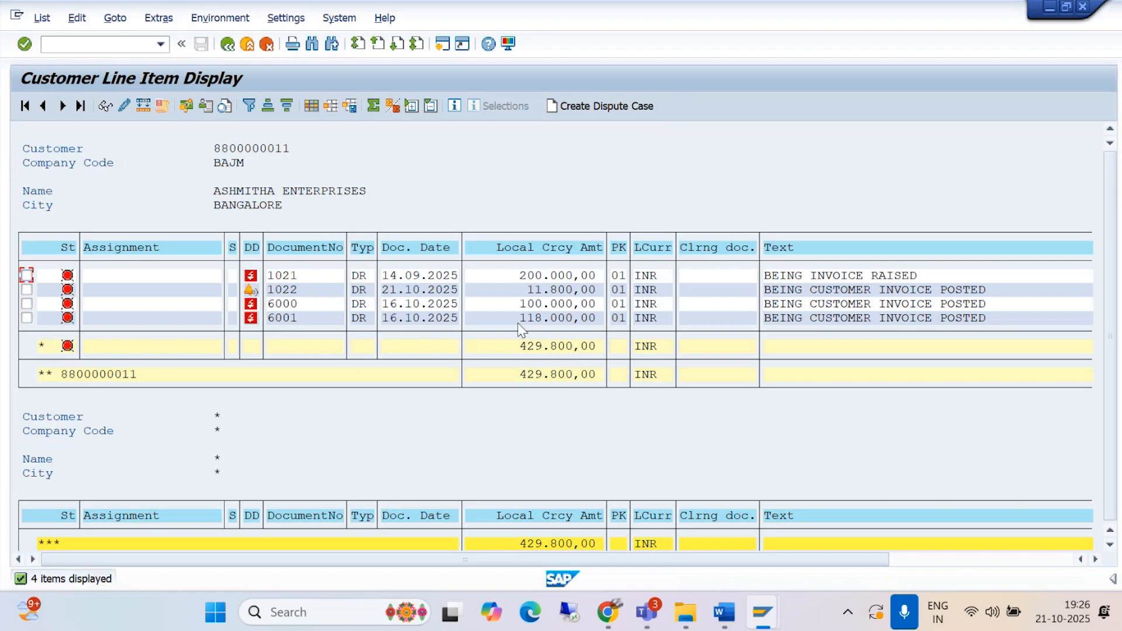
Step: Examine the full document of the 118.000,00 INR customer invoice, including its tax items, and return to the line item list
double_click(534, 318)
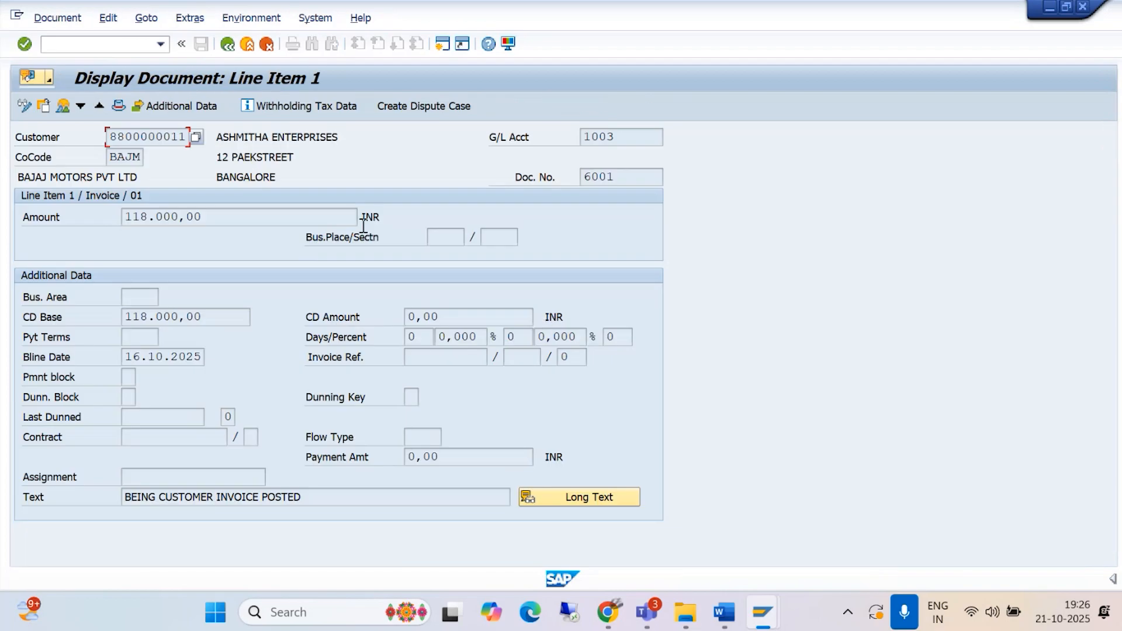
click(63, 107)
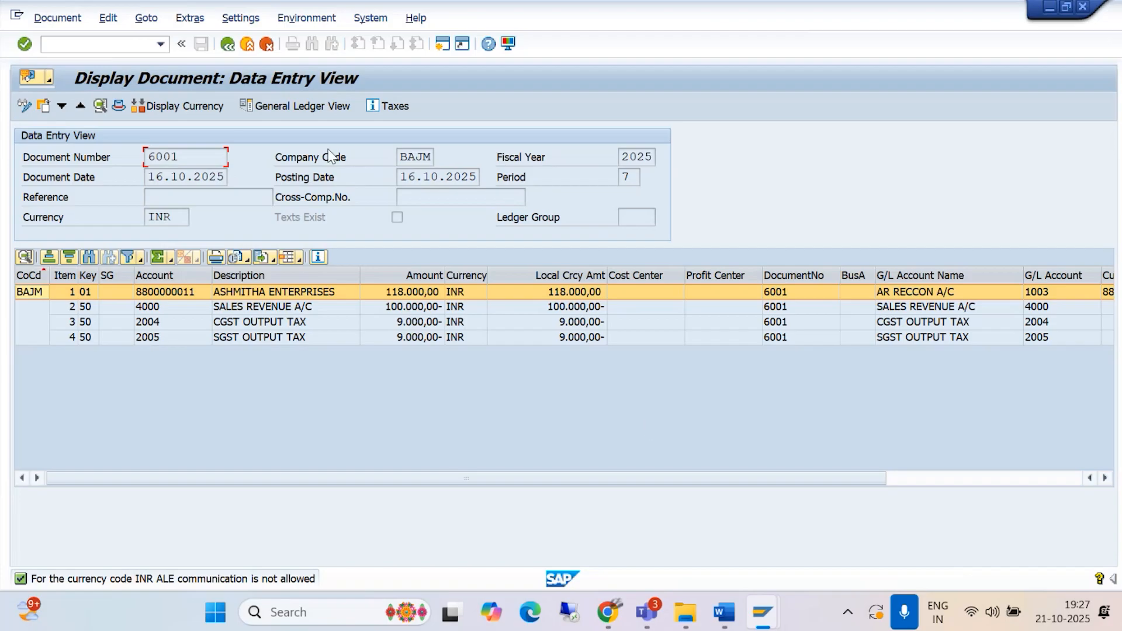
click(227, 45)
click(227, 45)
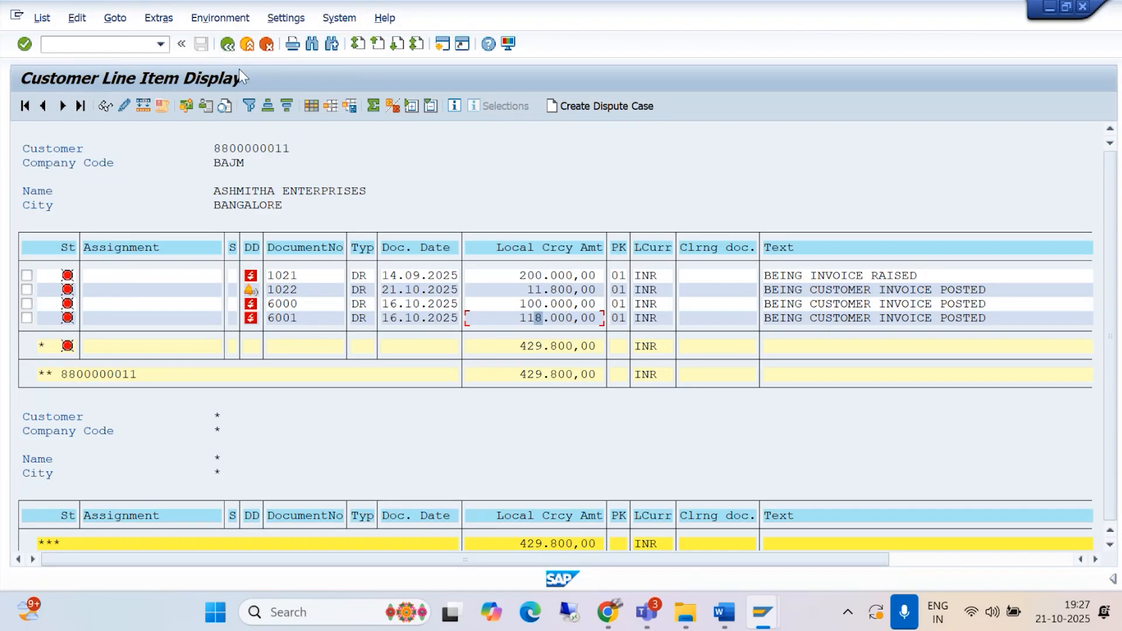
Step: Examine the full document of the 11.800,00 INR customer invoice dated 21.10.2025 and return to SAP Easy Access
double_click(535, 290)
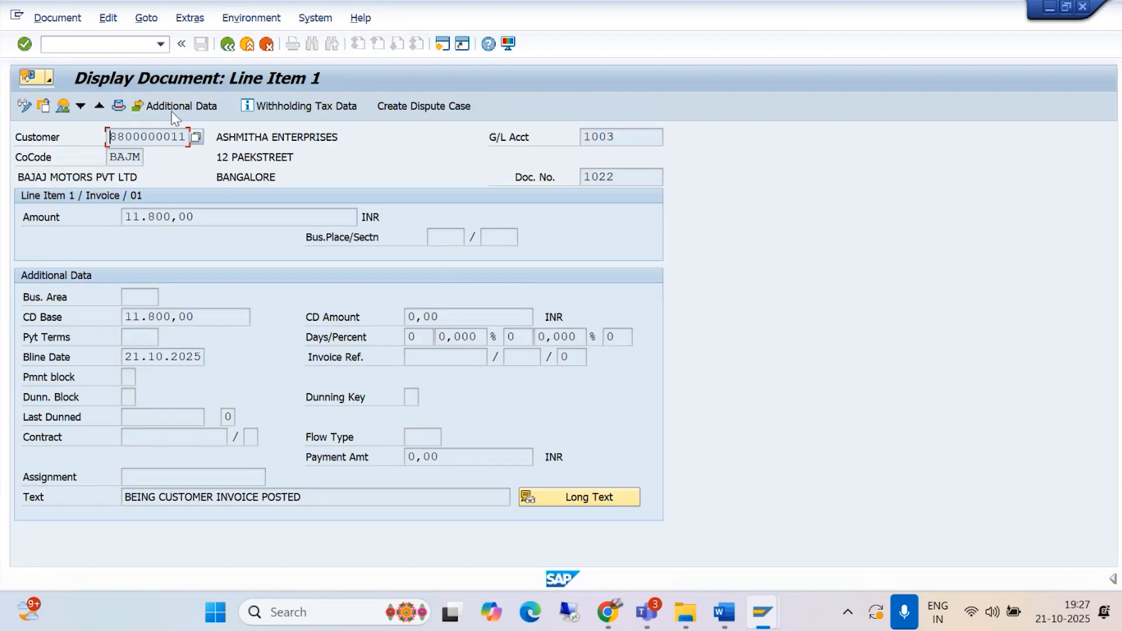
click(61, 104)
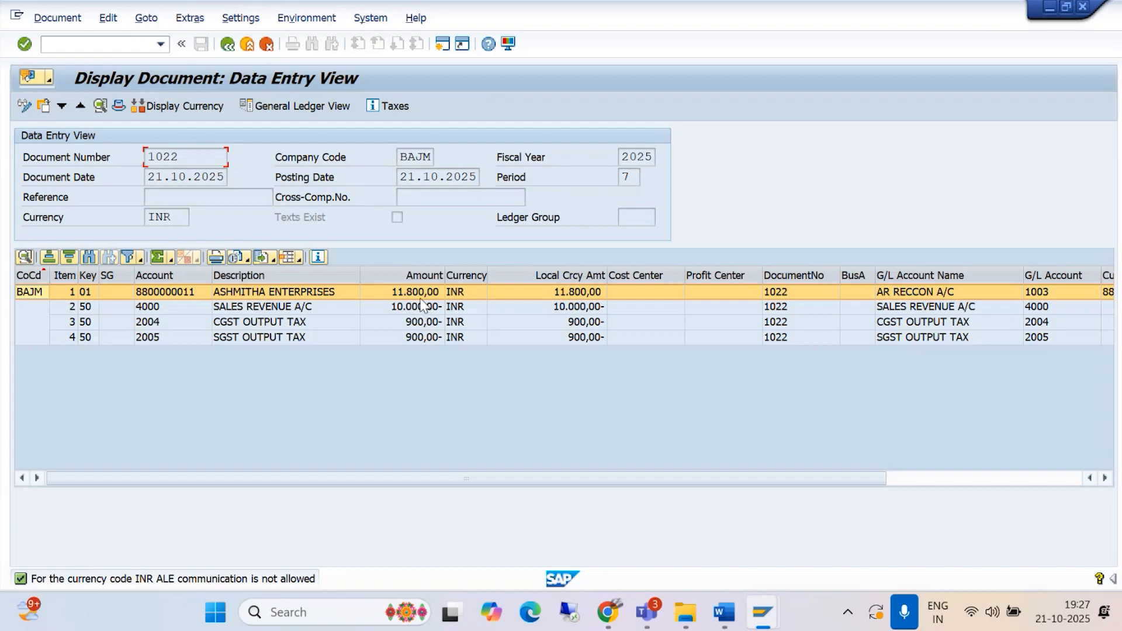
click(228, 45)
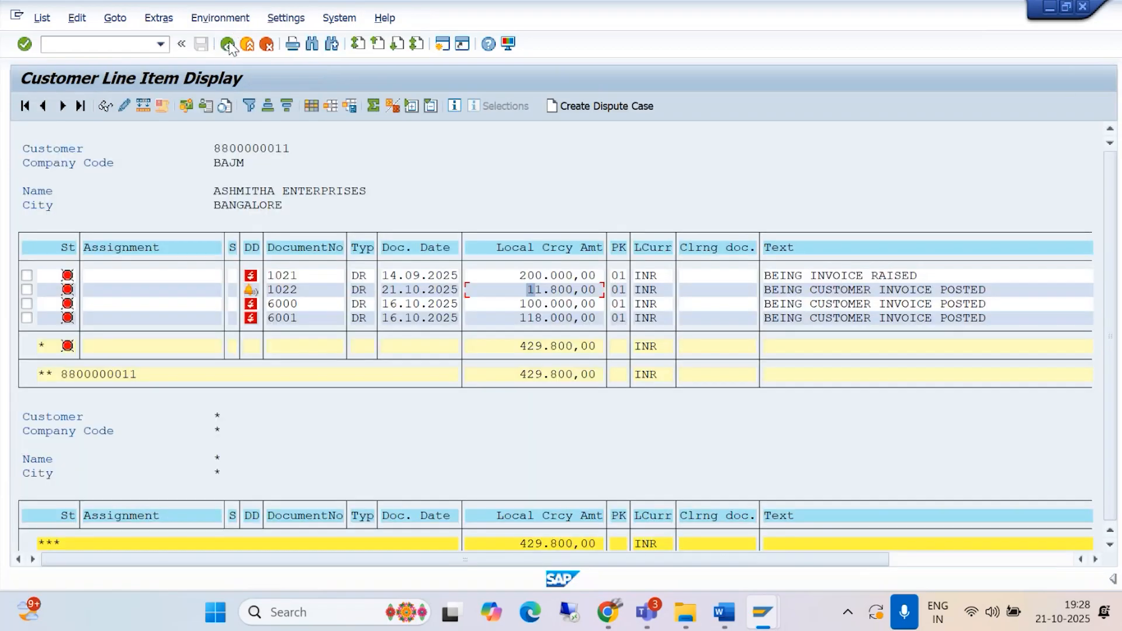
click(228, 44)
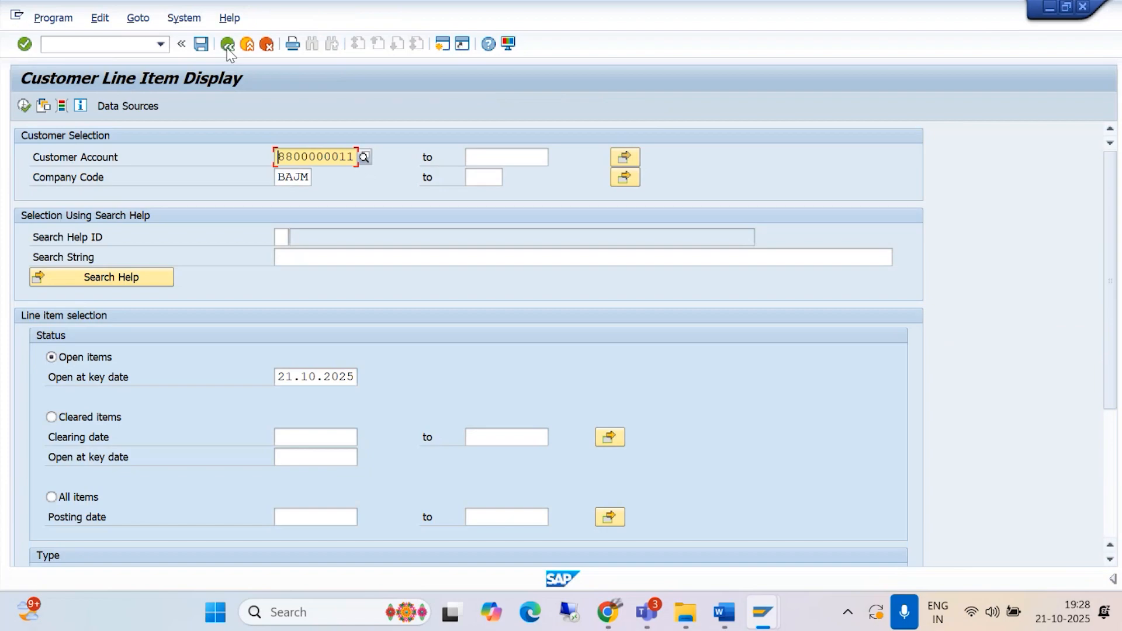
click(228, 46)
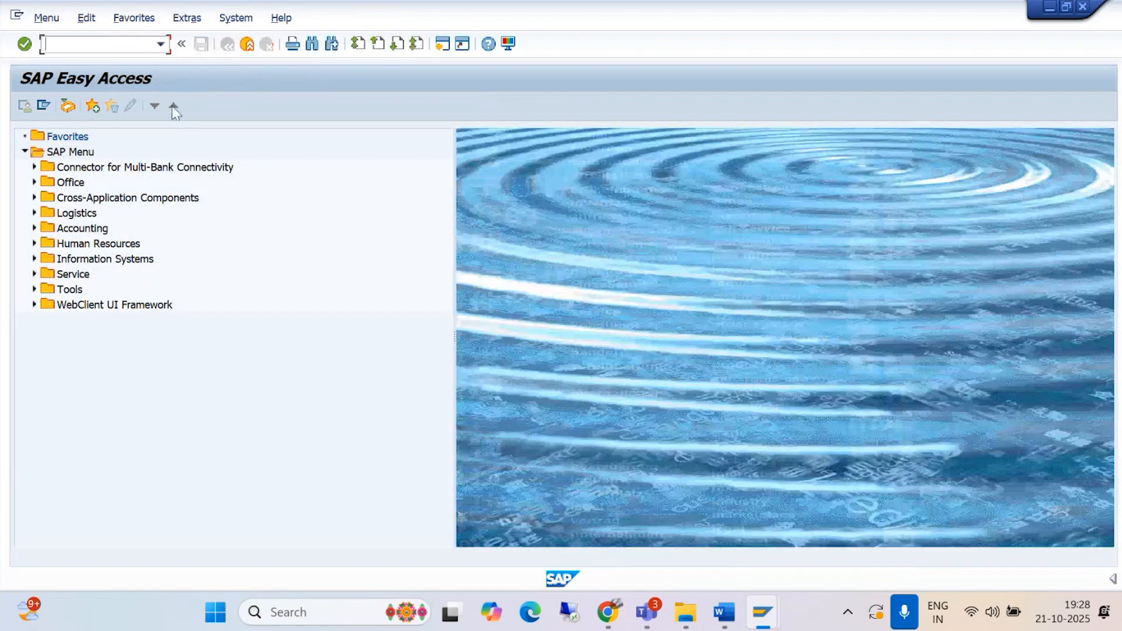
Step: Start transaction FB70 and examine its accounting editing options, including Calculate Taxes on Net Amount
text(/NFB70)
key(Return)
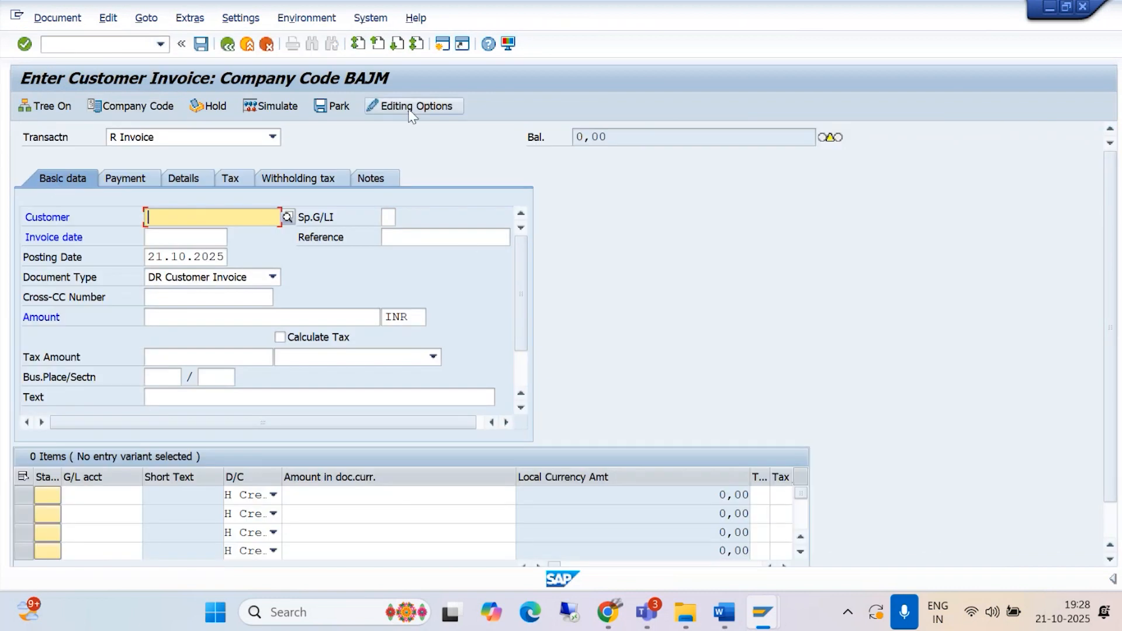
click(409, 106)
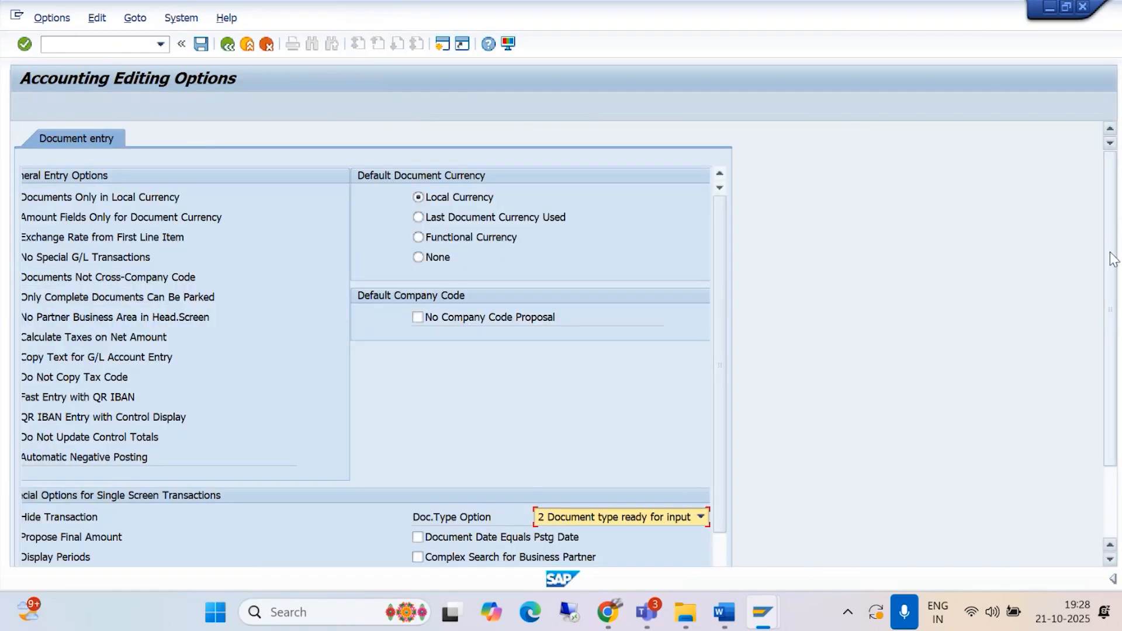
scroll(1110, 251, down, 3)
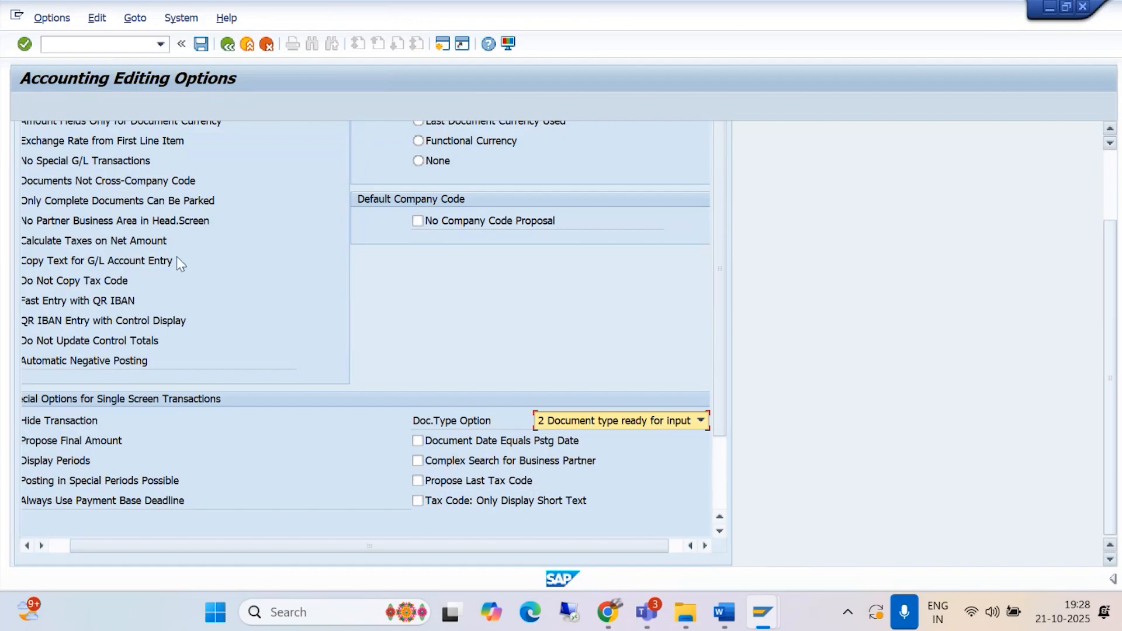
drag(90, 546, 20, 548)
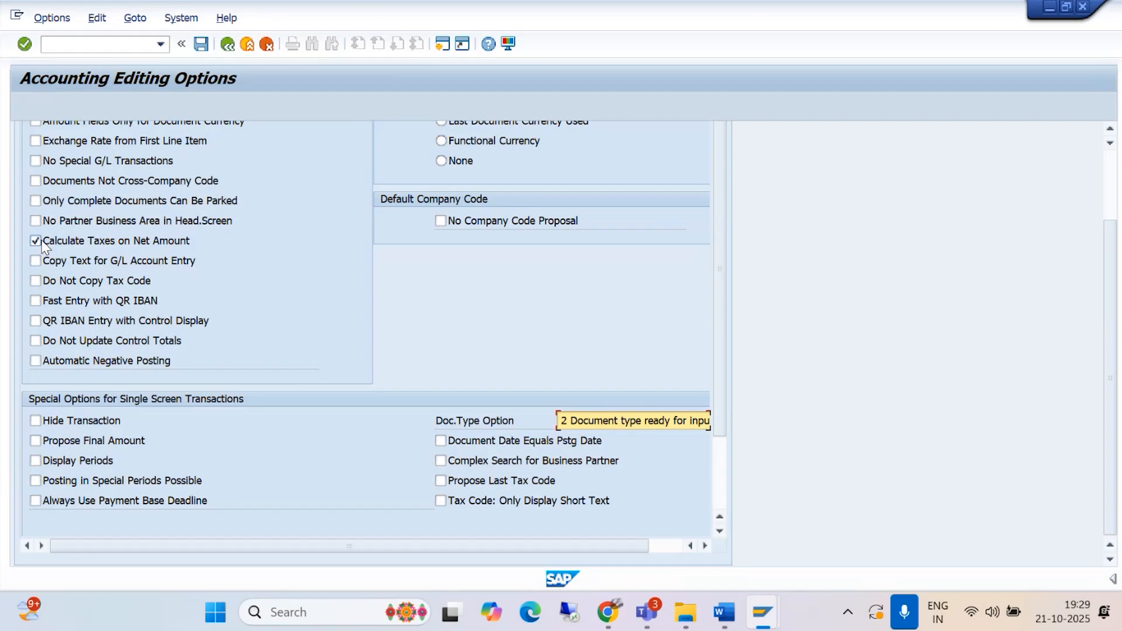
Step: Log off the SAP session, discarding unsaved data, and minimize the SAP Logon window
click(1082, 8)
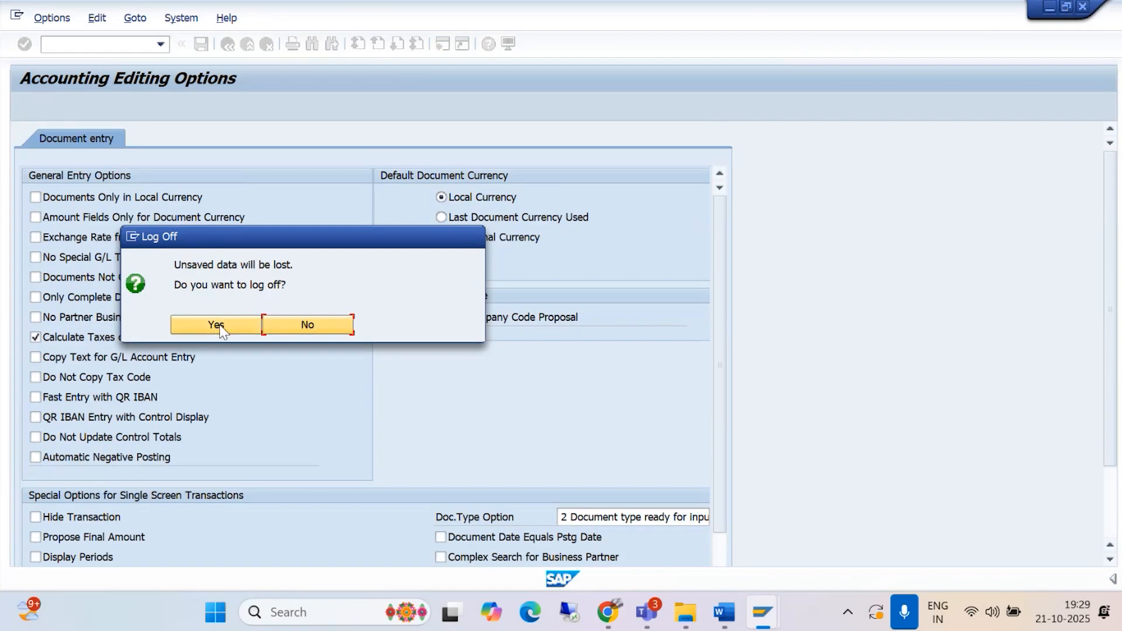
click(216, 324)
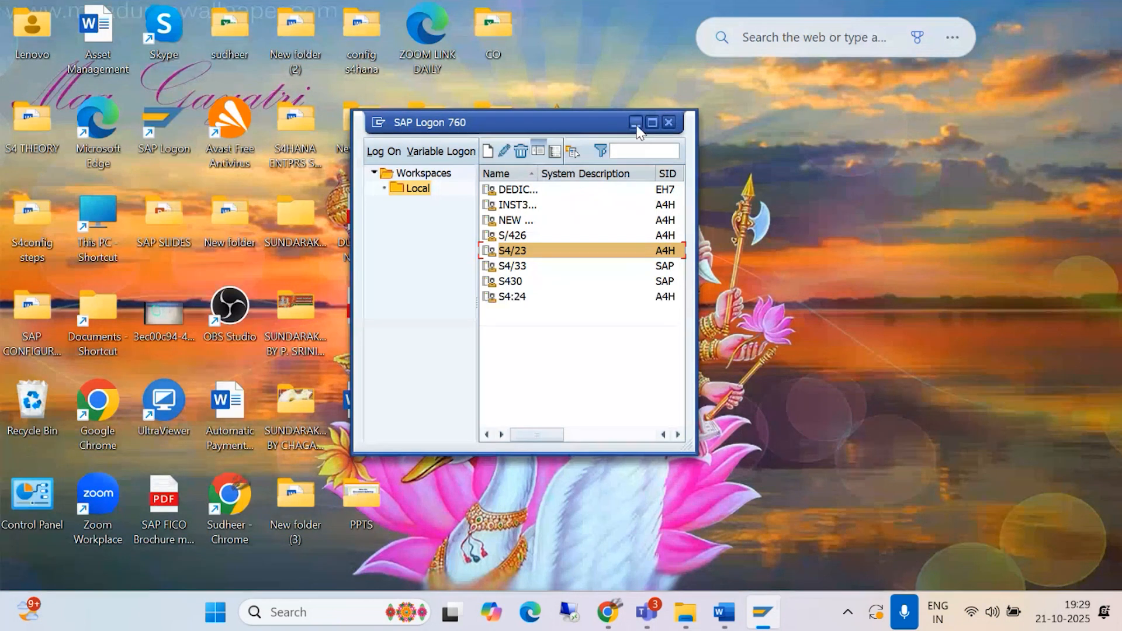
click(628, 116)
right_click(626, 113)
click(655, 188)
right_click(615, 84)
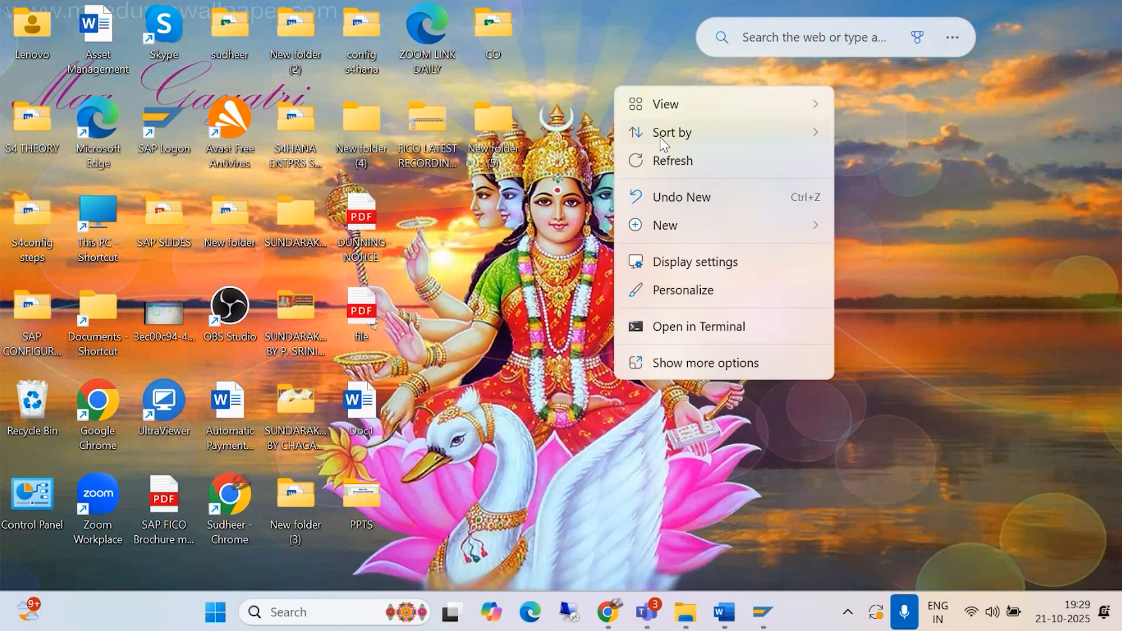
click(660, 164)
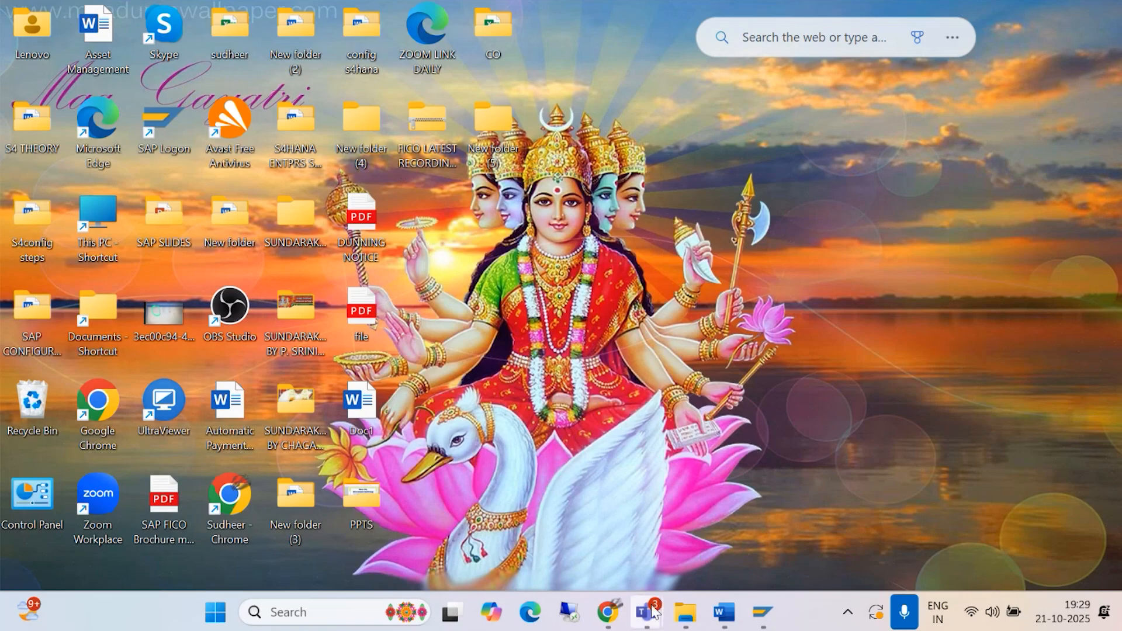
Step: Switch from the desktop to the Microsoft Teams window
mouse_move(647, 612)
click(650, 517)
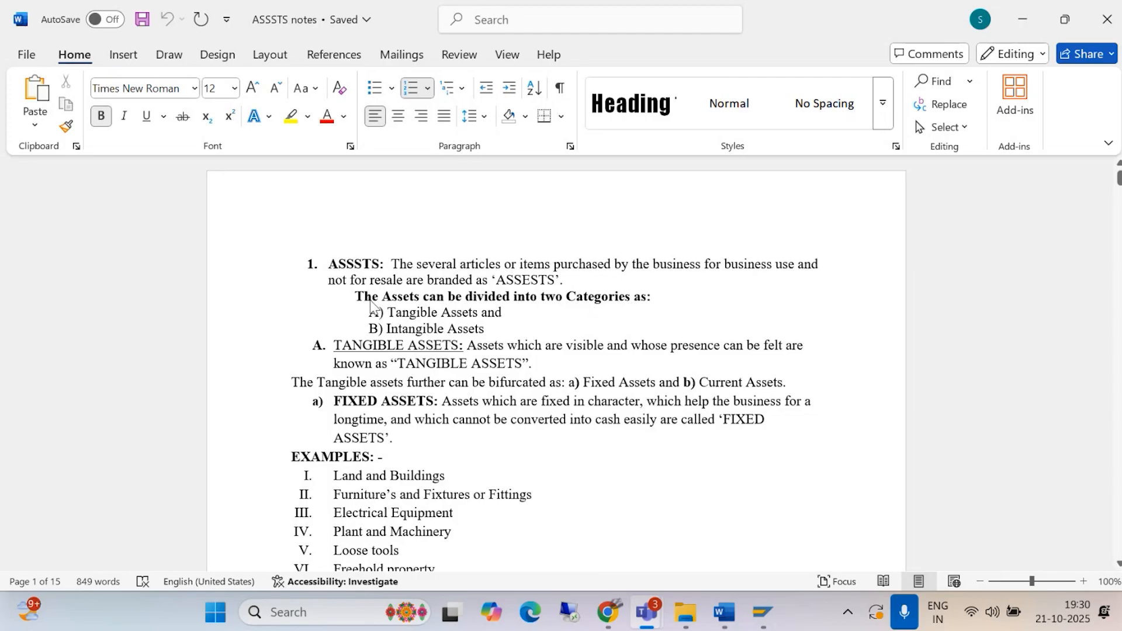
Step: Examine the definitions and examples of tangible, fixed, current and intangible assets in the ASSSTS notes document
scroll(514, 298, down, 1)
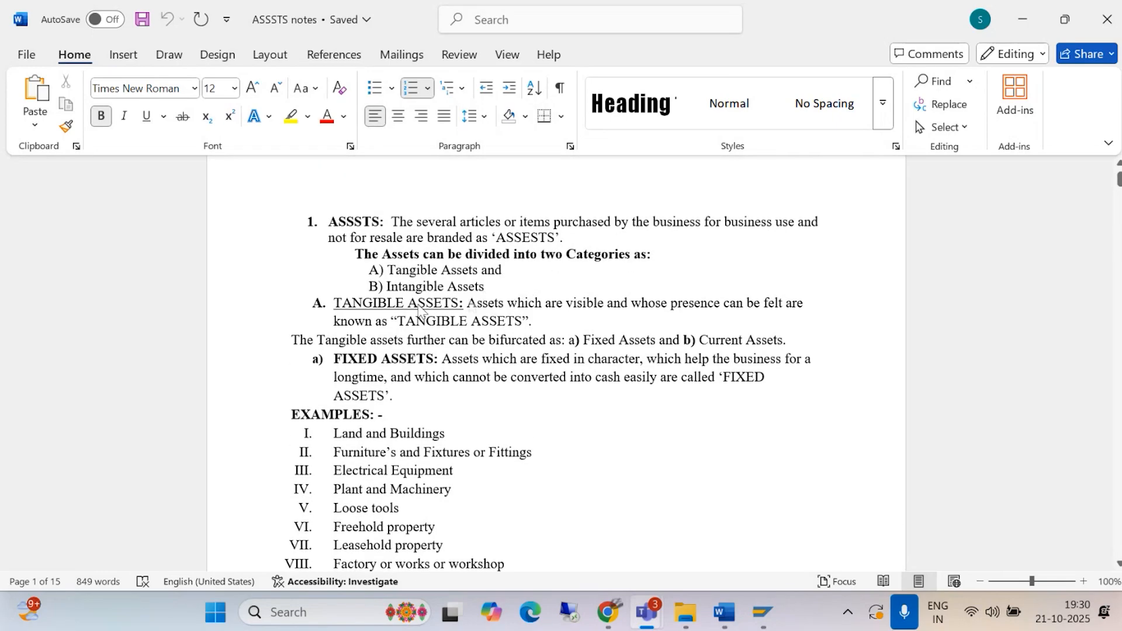
scroll(495, 302, down, 2)
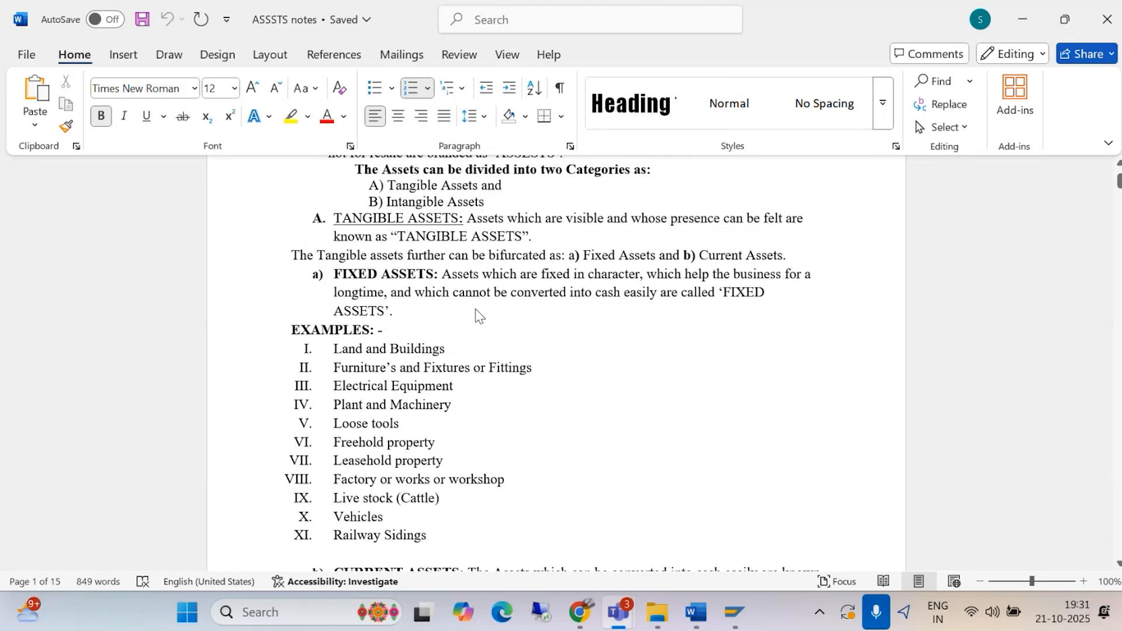
scroll(475, 311, down, 1)
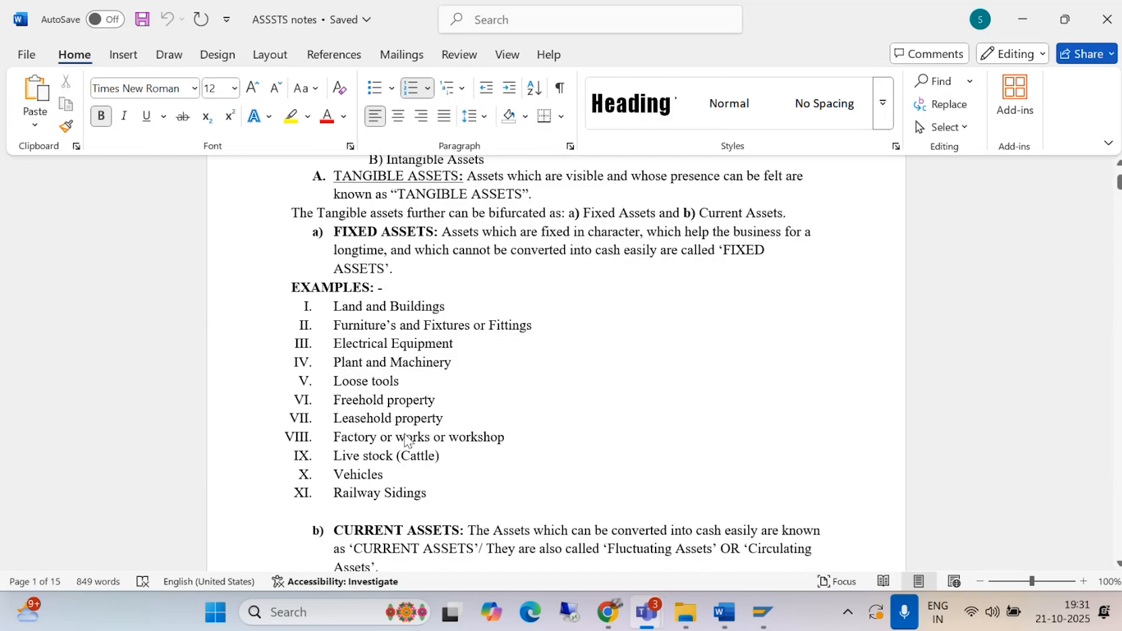
scroll(395, 455, down, 1)
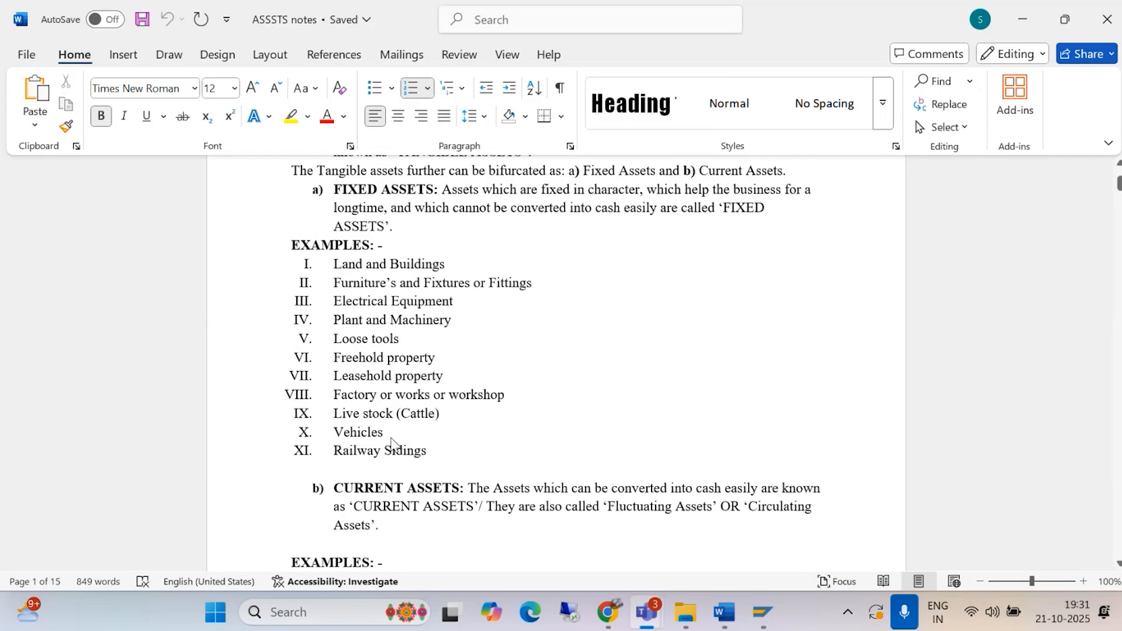
scroll(383, 422, down, 3)
scroll(380, 420, down, 2)
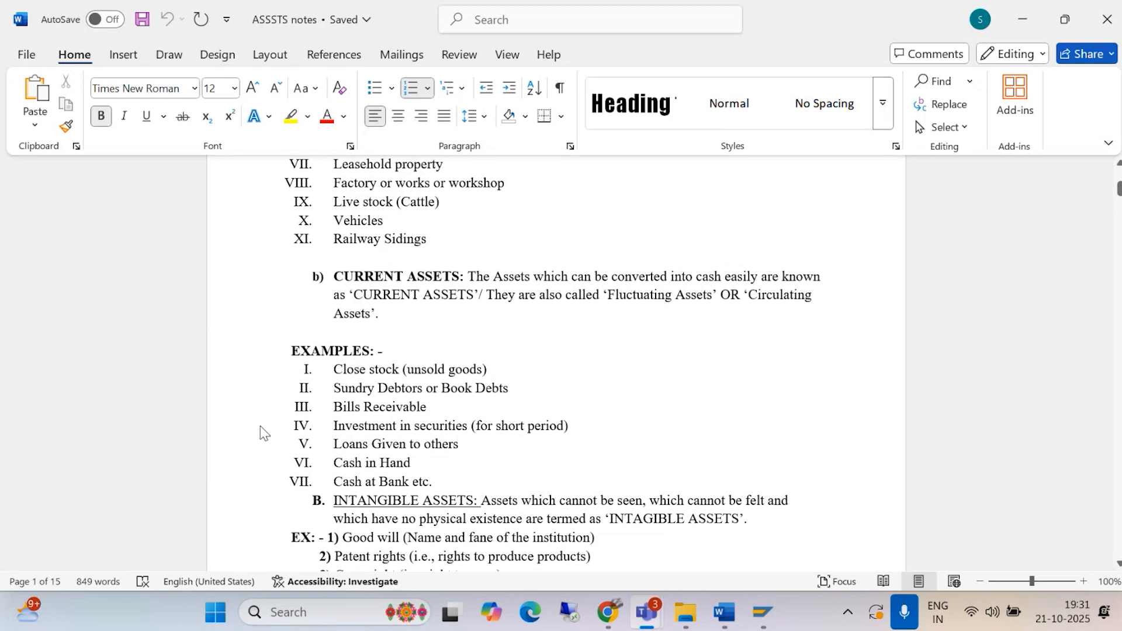
scroll(339, 397, down, 1)
scroll(332, 401, down, 2)
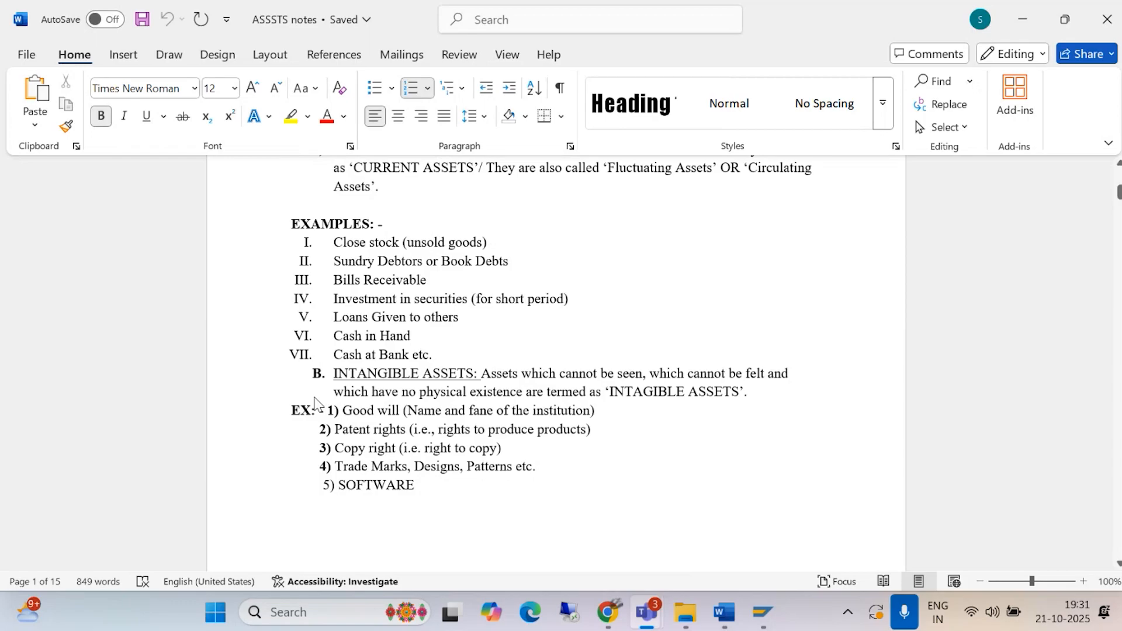
scroll(315, 408, down, 1)
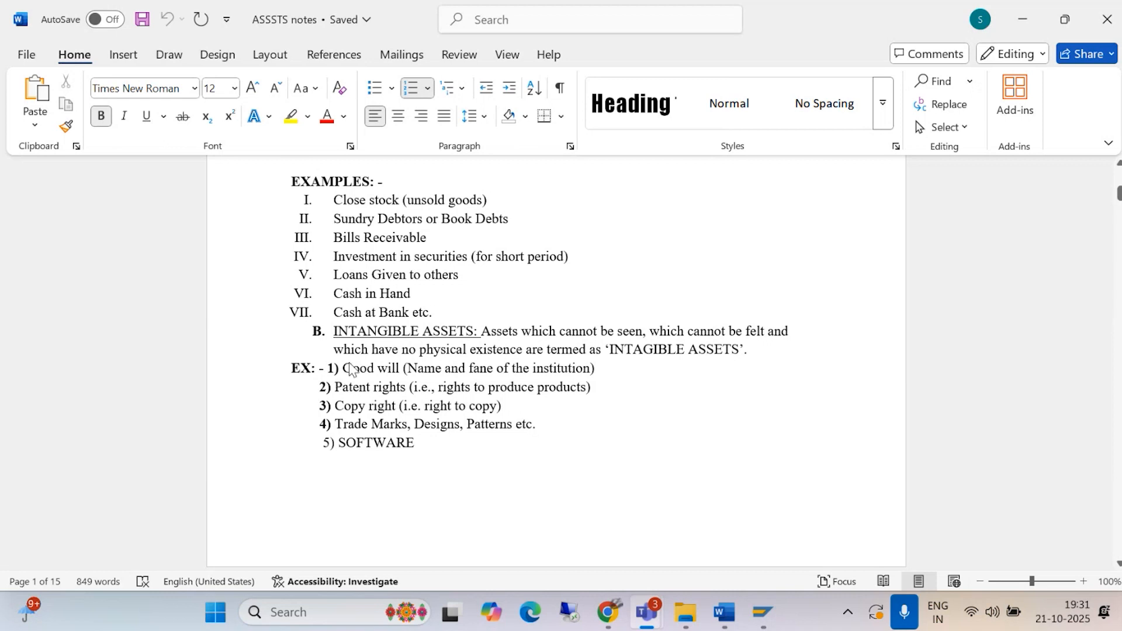
scroll(329, 367, down, 5)
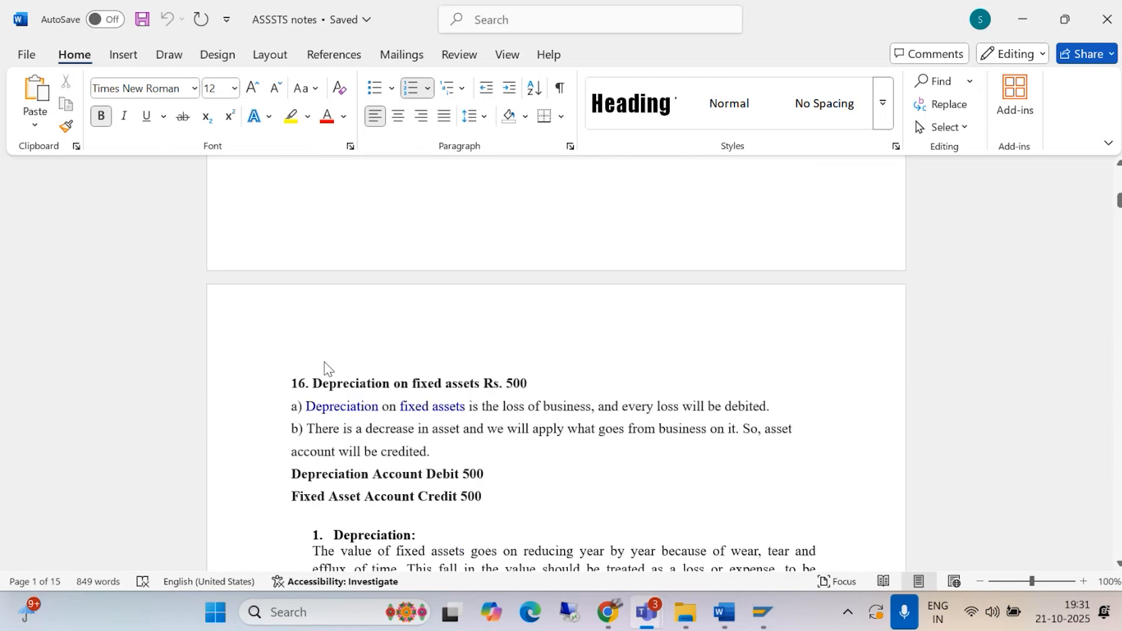
scroll(324, 368, up, 5)
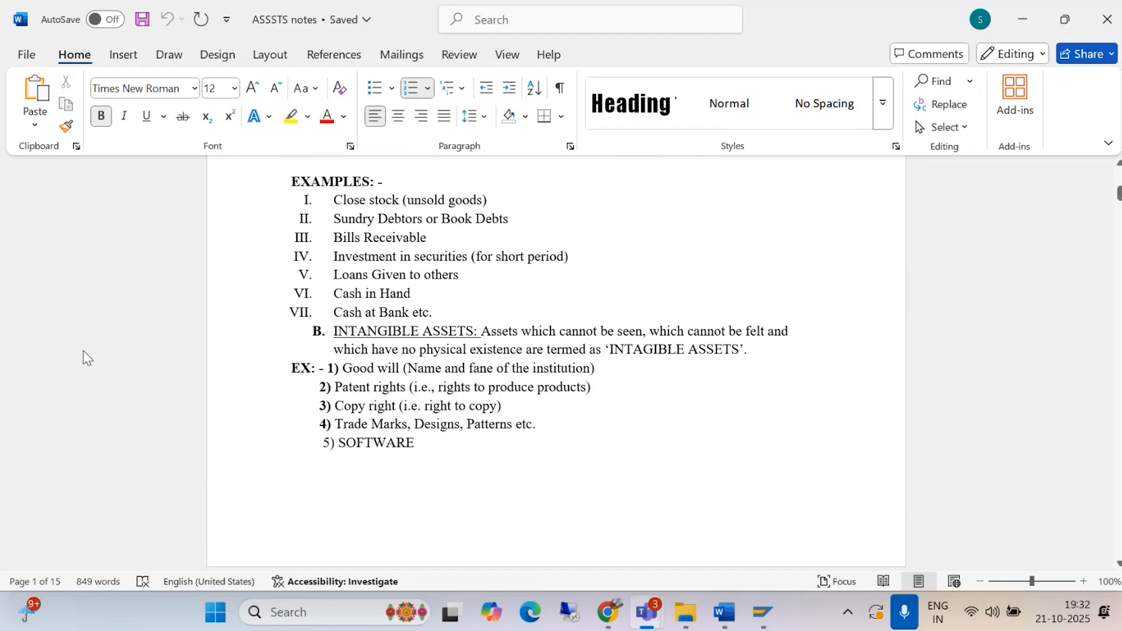
Step: Read the depreciation entries, the current versus fixed assets notes and the asset accounting topics that follow in the document
scroll(378, 490, down, 5)
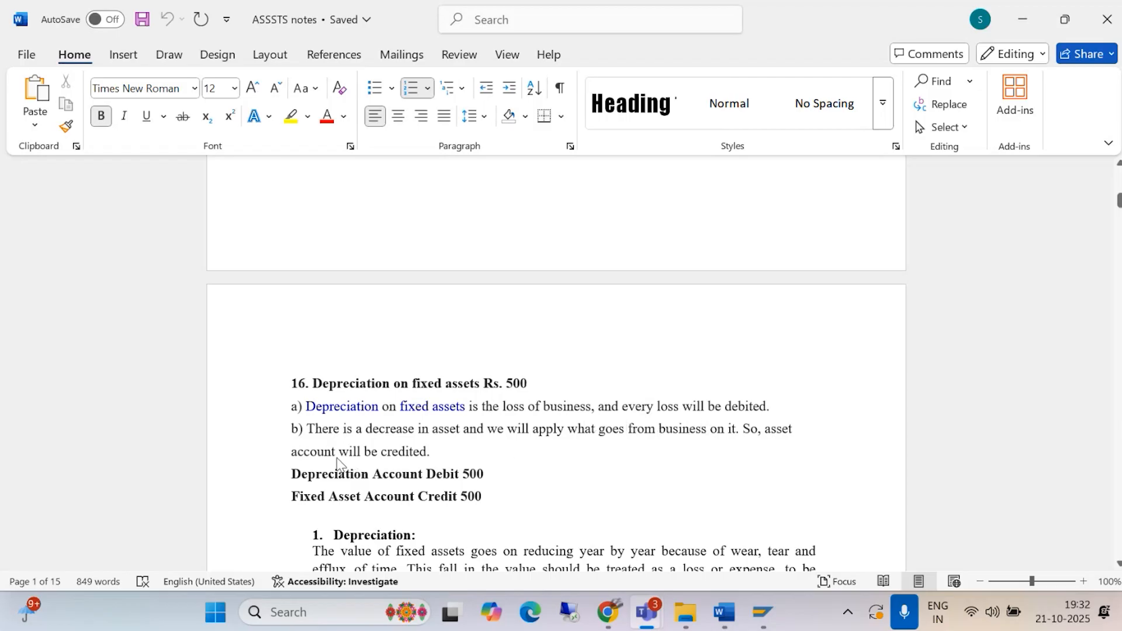
scroll(420, 445, down, 1)
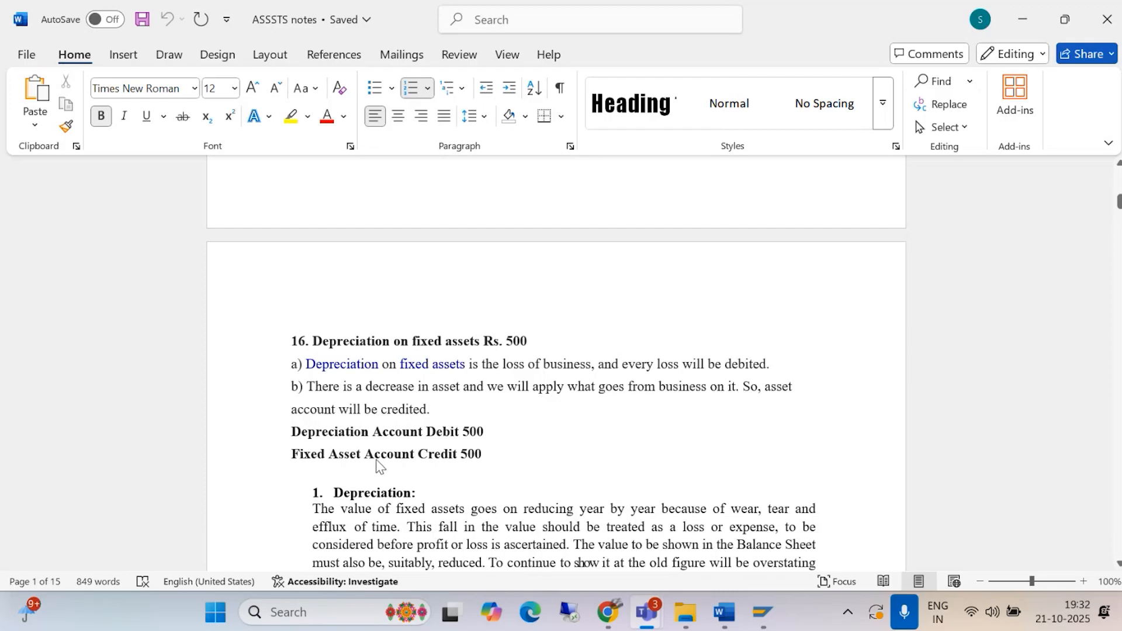
scroll(461, 464, down, 2)
scroll(462, 464, down, 3)
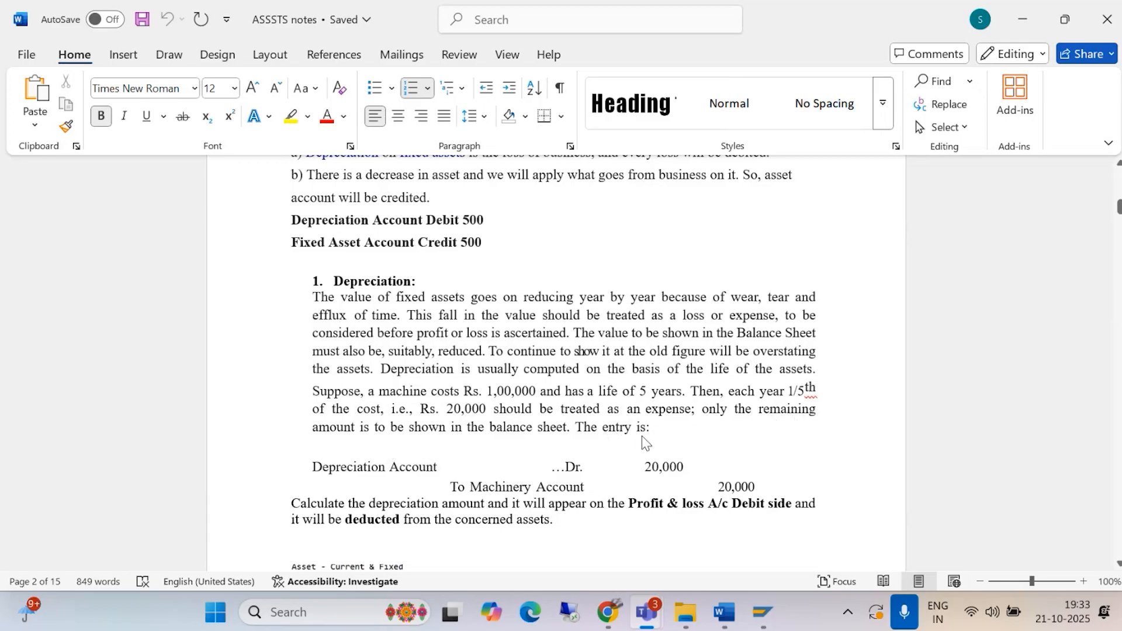
scroll(641, 436, down, 3)
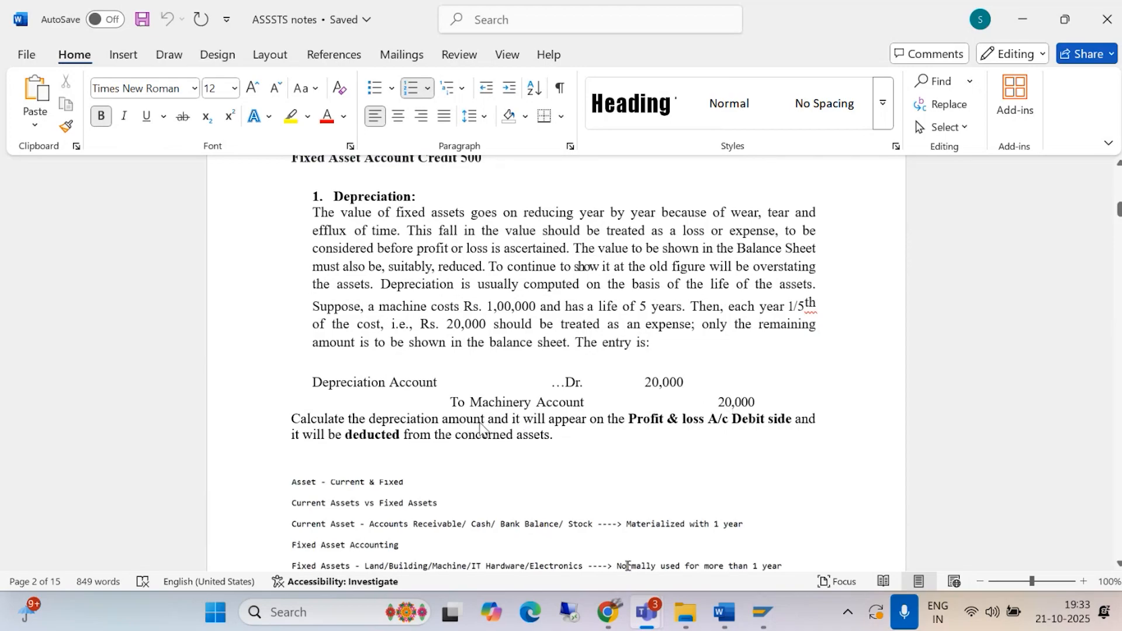
scroll(446, 428, down, 1)
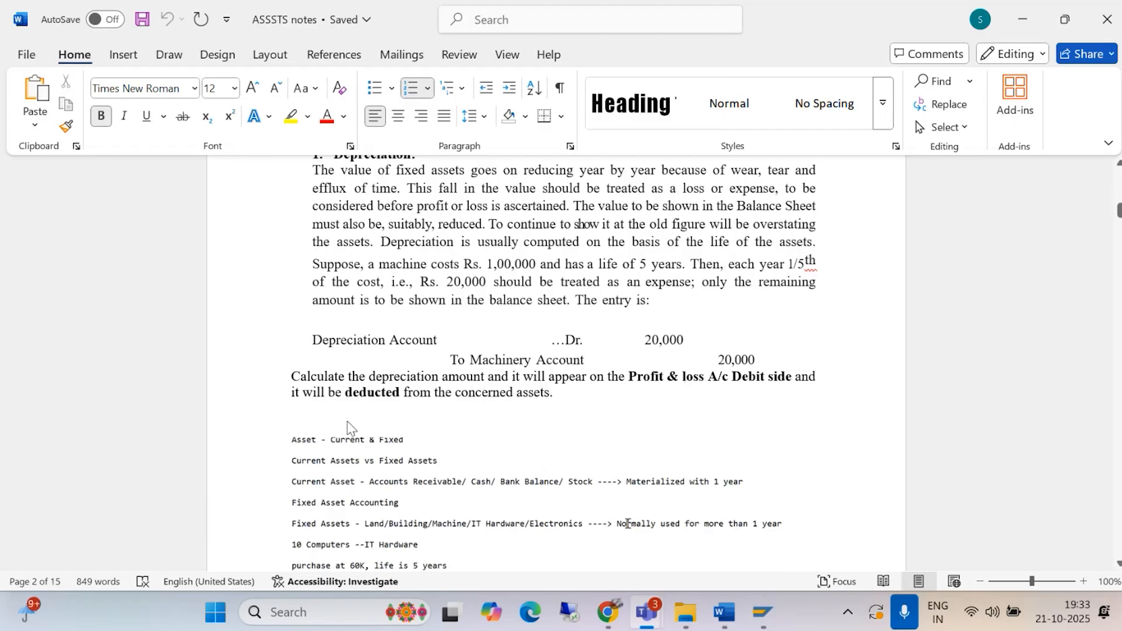
scroll(459, 407, down, 10)
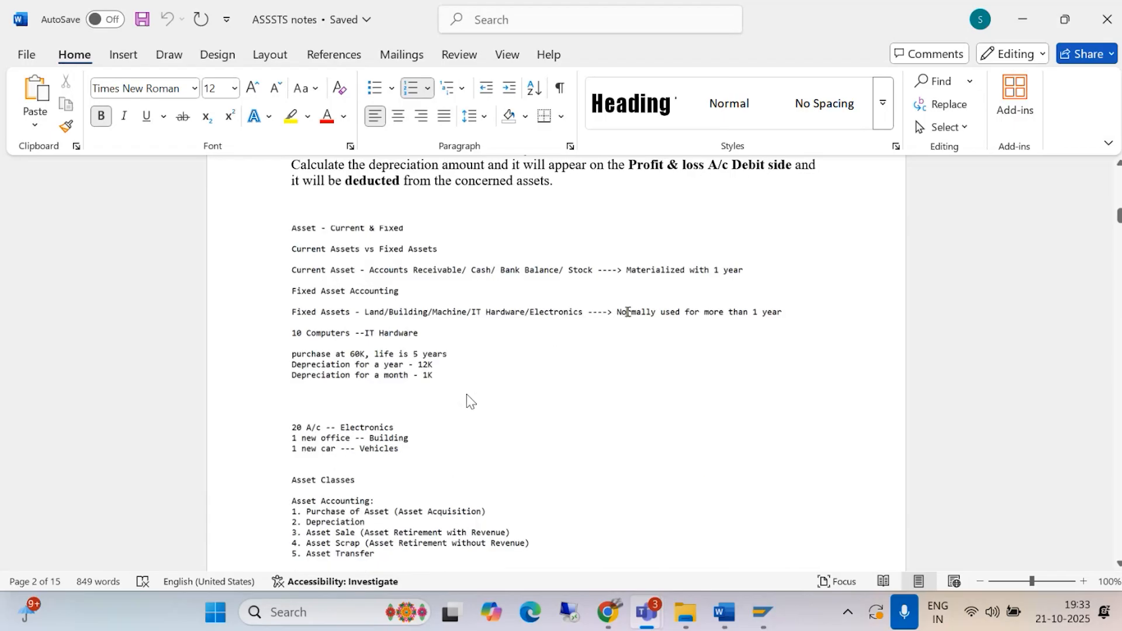
scroll(432, 388, down, 10)
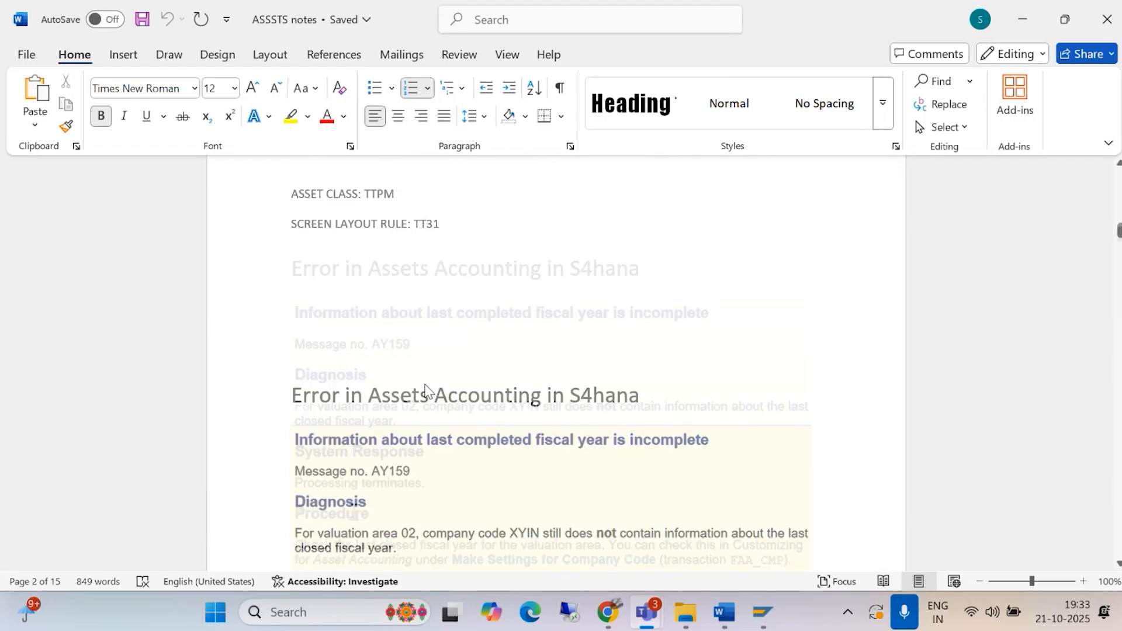
Step: Minimize the ASSSTS notes and Asset accounting documents and the ASSETS folder window, and refresh the desktop
click(1023, 21)
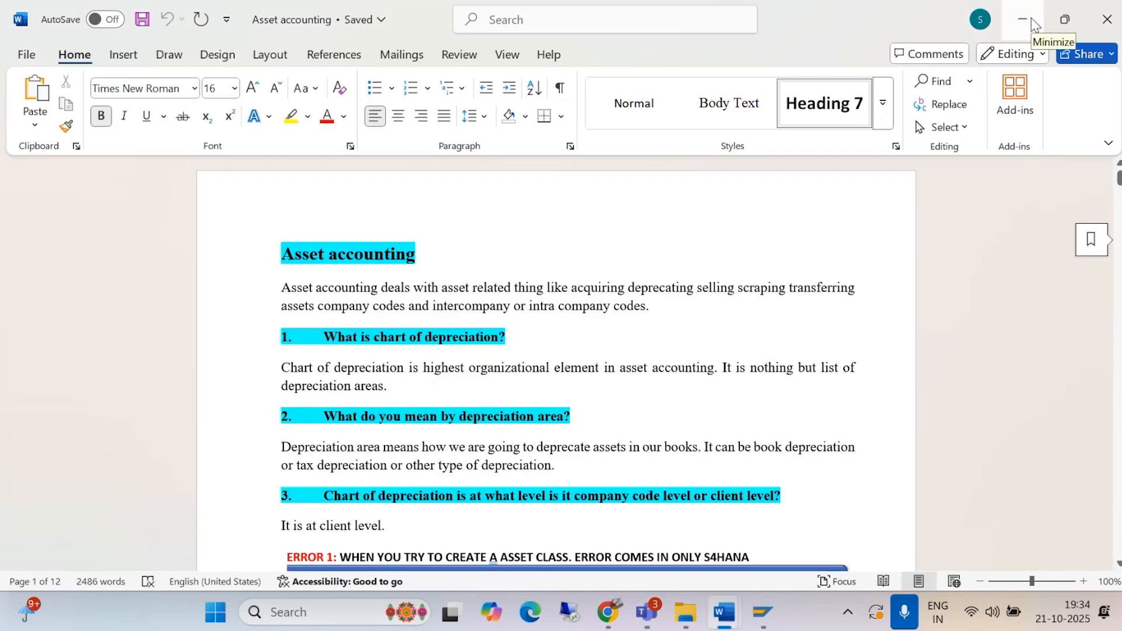
click(1021, 18)
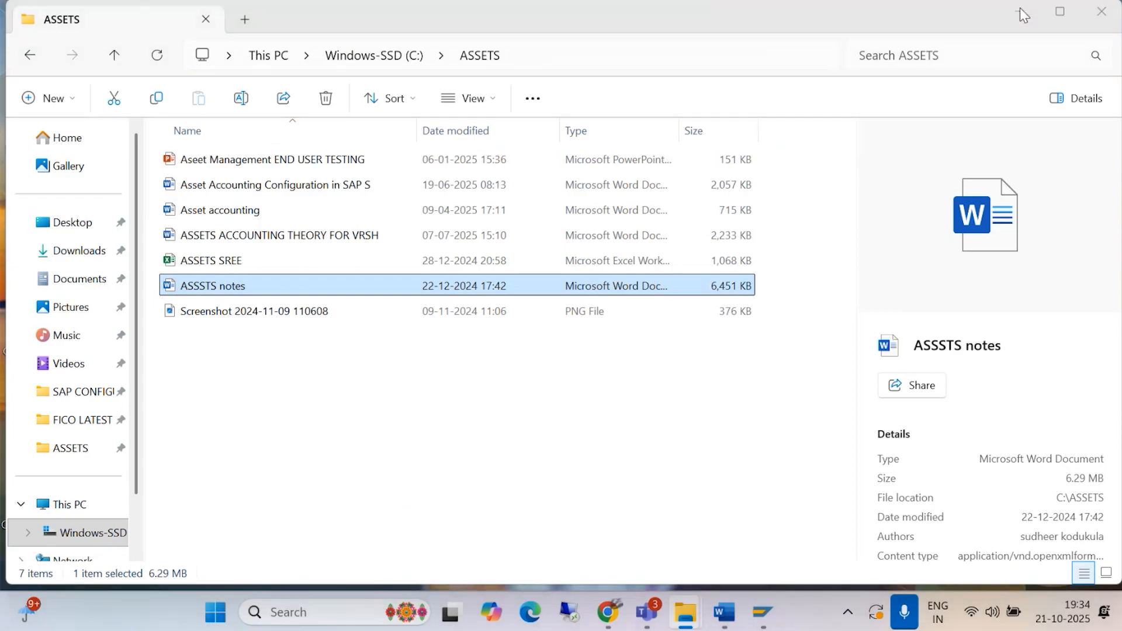
click(1019, 11)
right_click(675, 152)
click(714, 231)
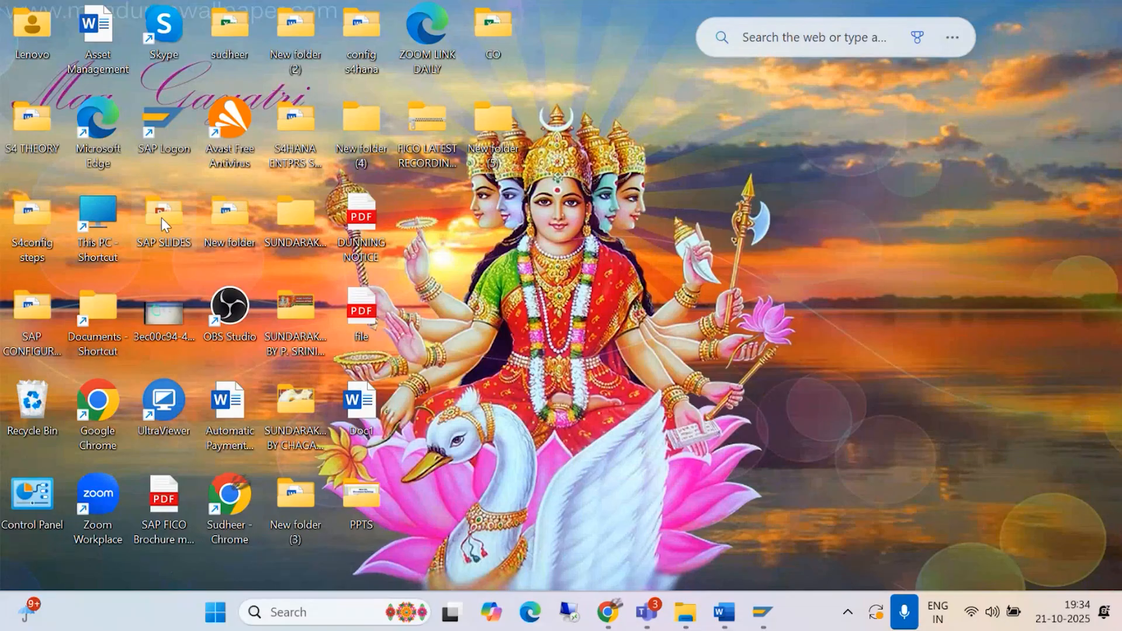
Step: Open the presentation "#28. Aseet Management" from the SAP SLIDES desktop folder in PowerPoint, minimize the folder window and display slide 2
double_click(161, 218)
scroll(256, 481, down, 4)
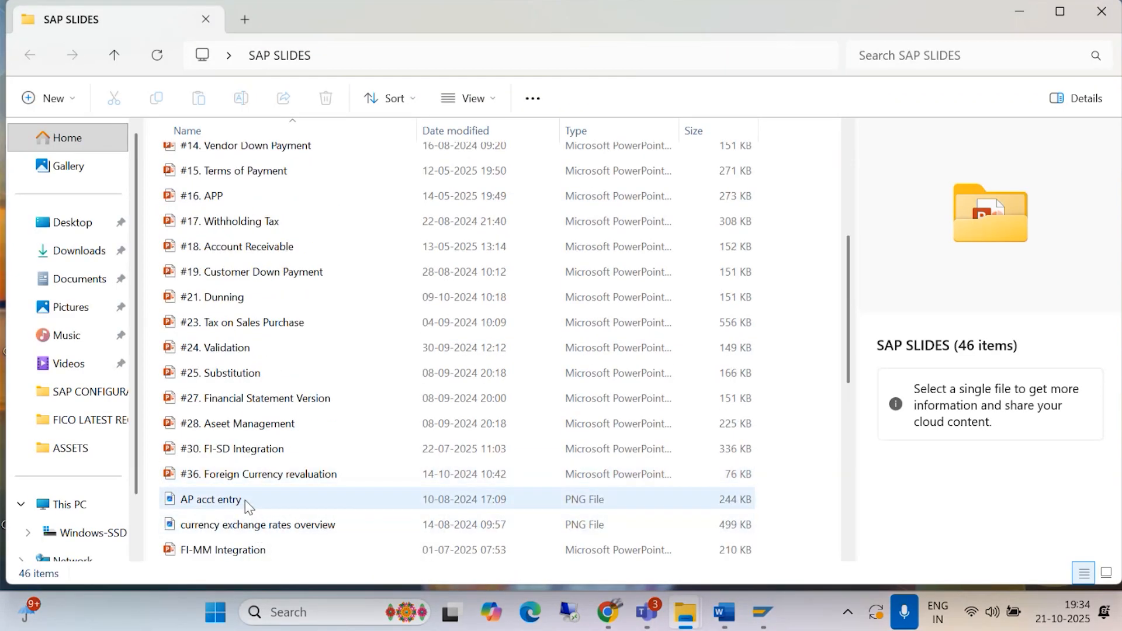
double_click(238, 425)
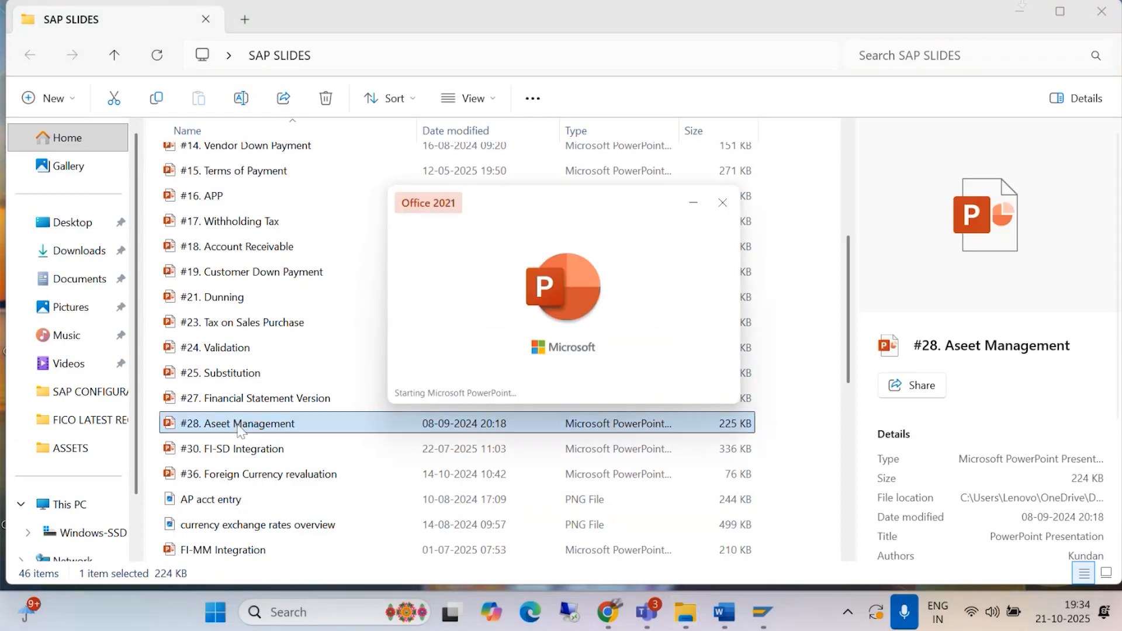
click(1020, 11)
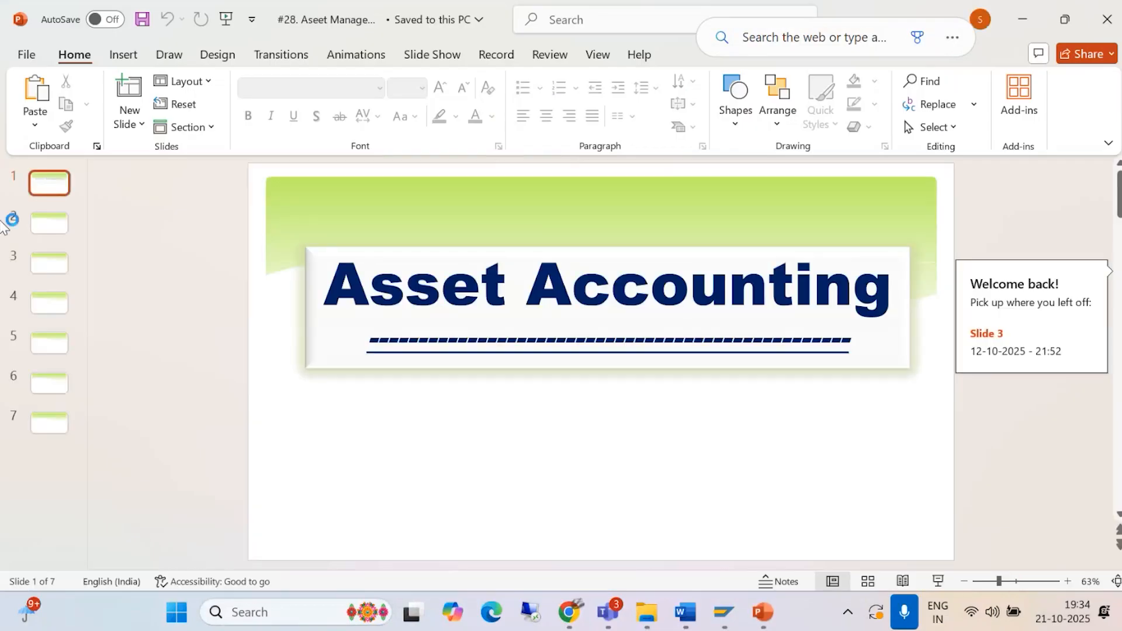
click(58, 224)
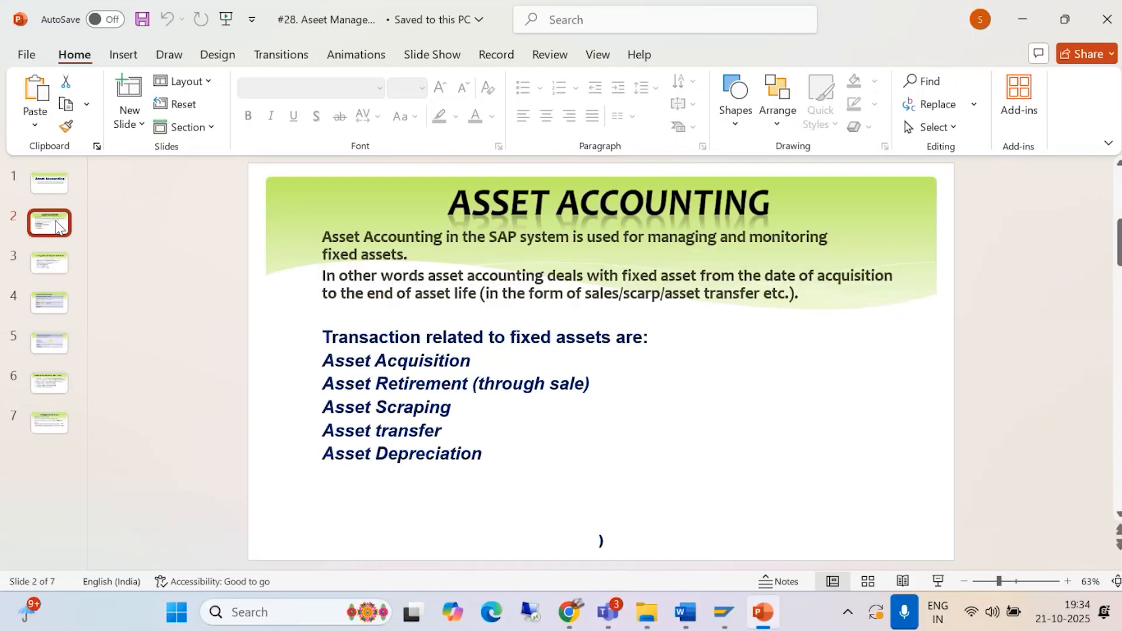
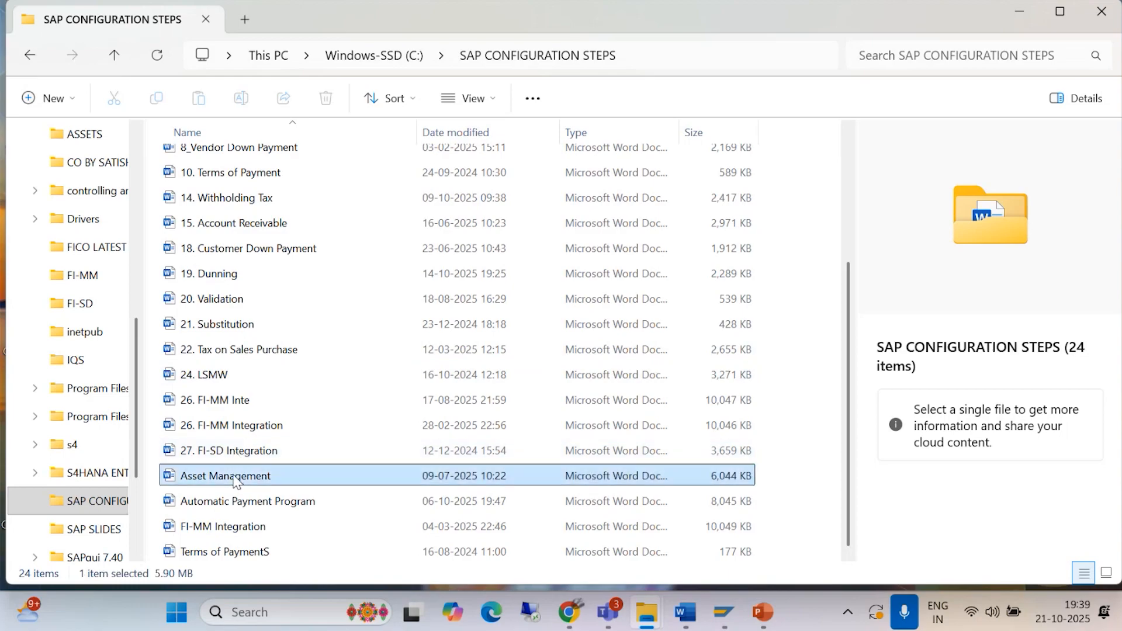
Step: Open the Asset Management document, review the chart of depreciation definitions in the Asset accounting document, and return to Asset Management
key(alt+Tab)
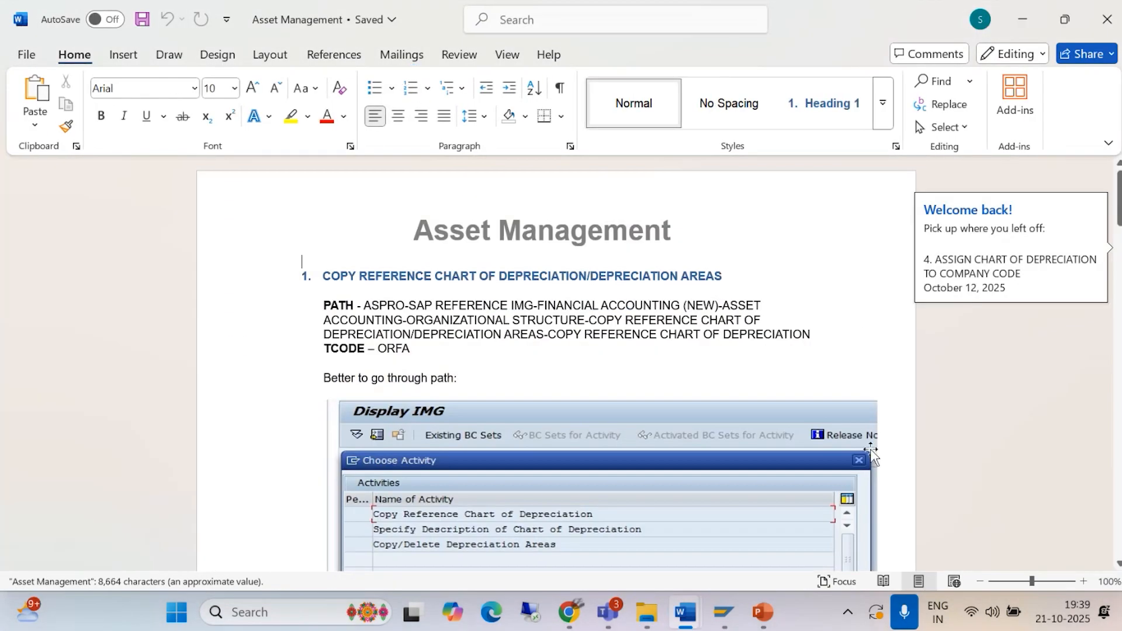
mouse_move(687, 611)
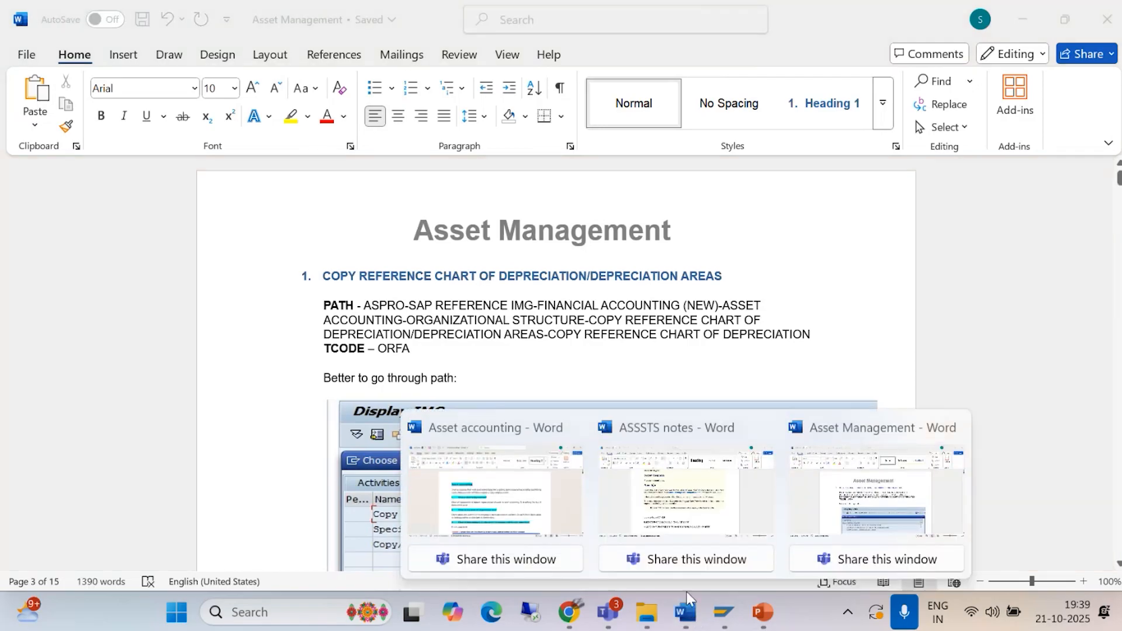
click(496, 494)
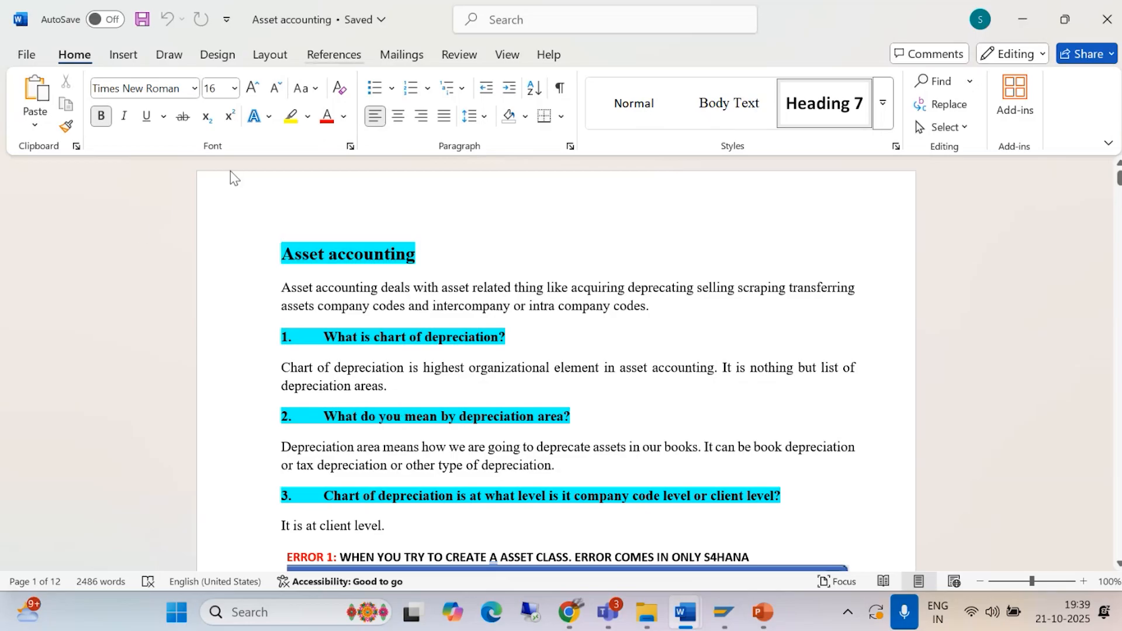
mouse_move(682, 612)
click(876, 491)
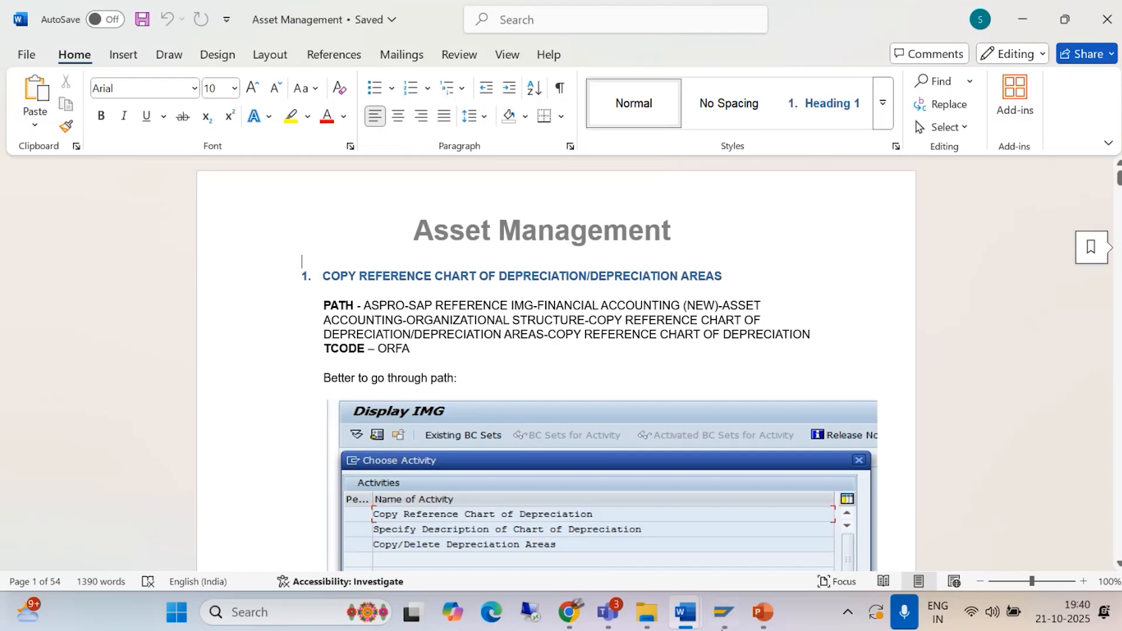
Step: Log on to the S4/23 system from SAP Logon in client 400 with the saved user and enter the account password
click(724, 613)
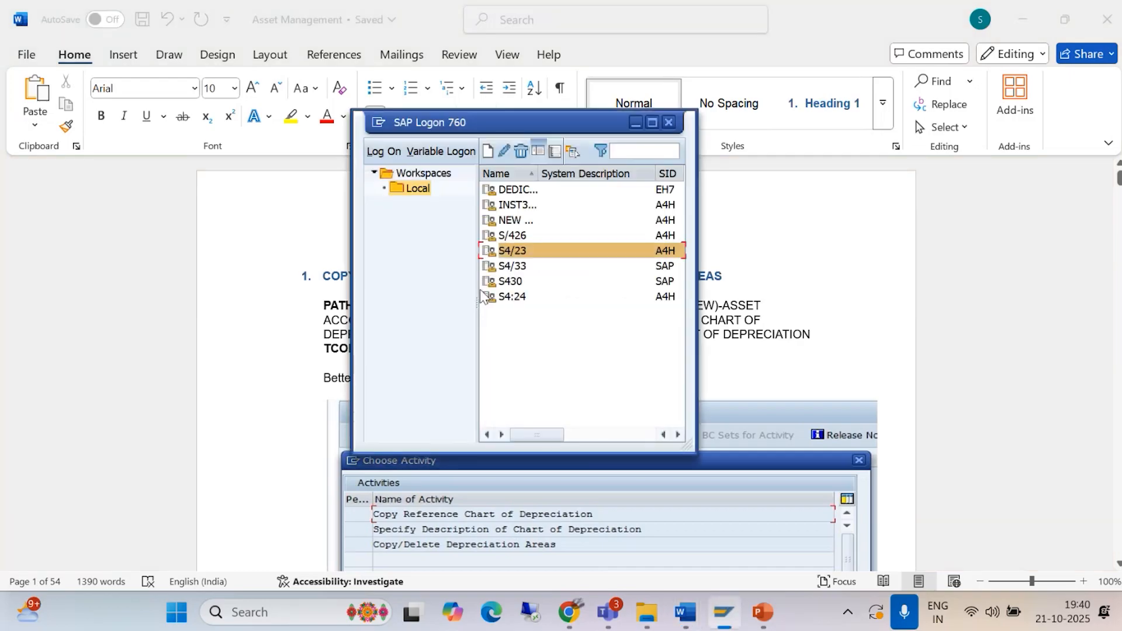
double_click(515, 251)
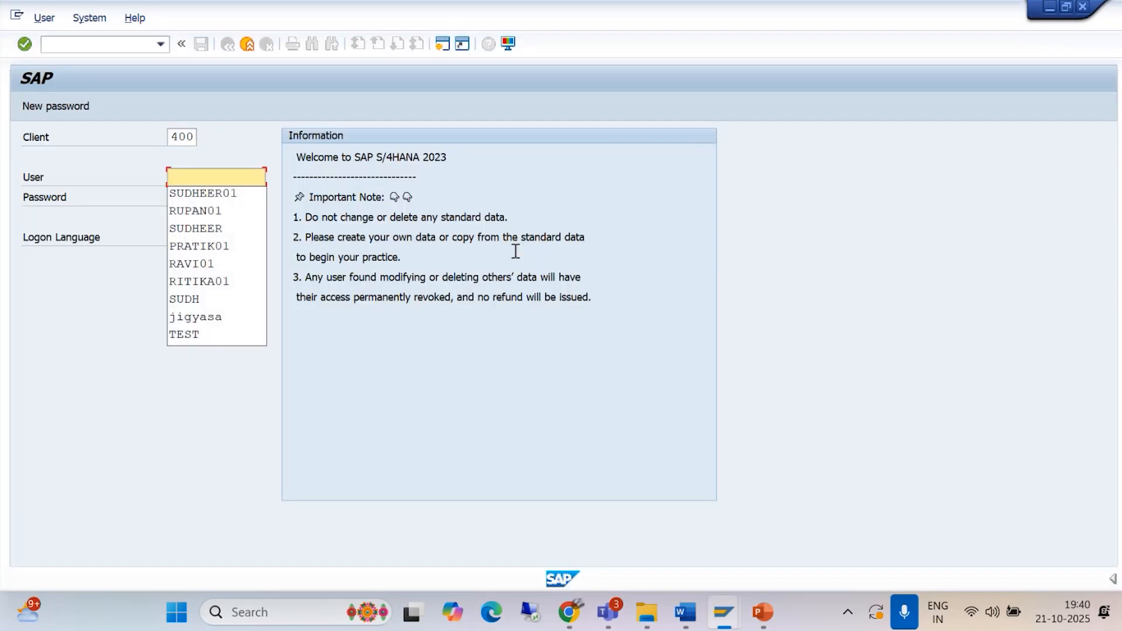
click(225, 192)
click(220, 195)
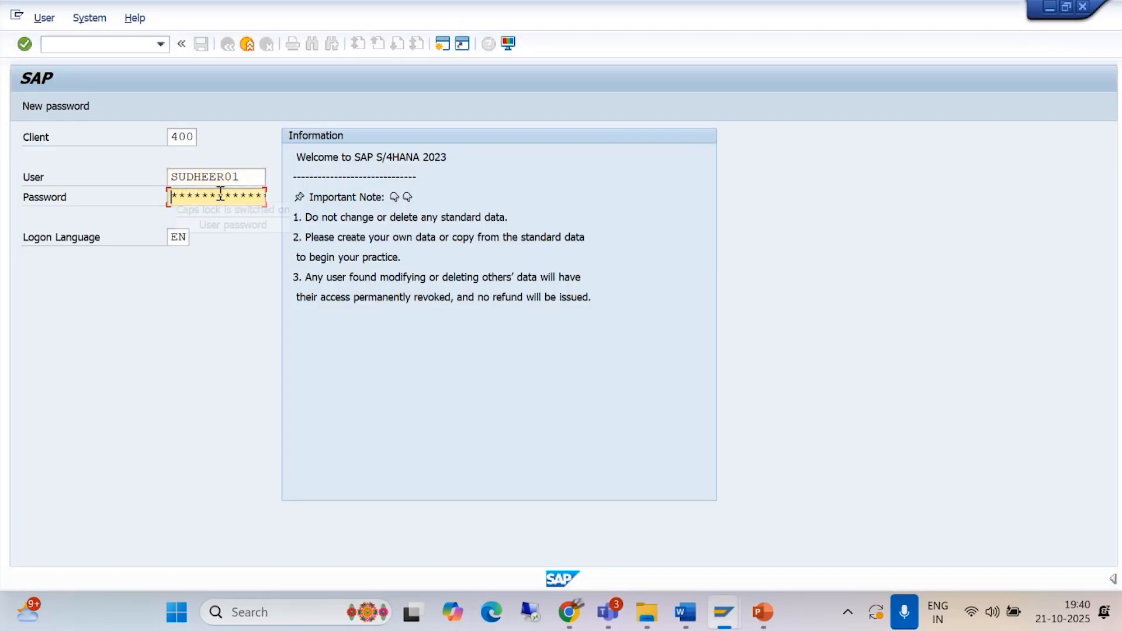
text(**)
key(Return)
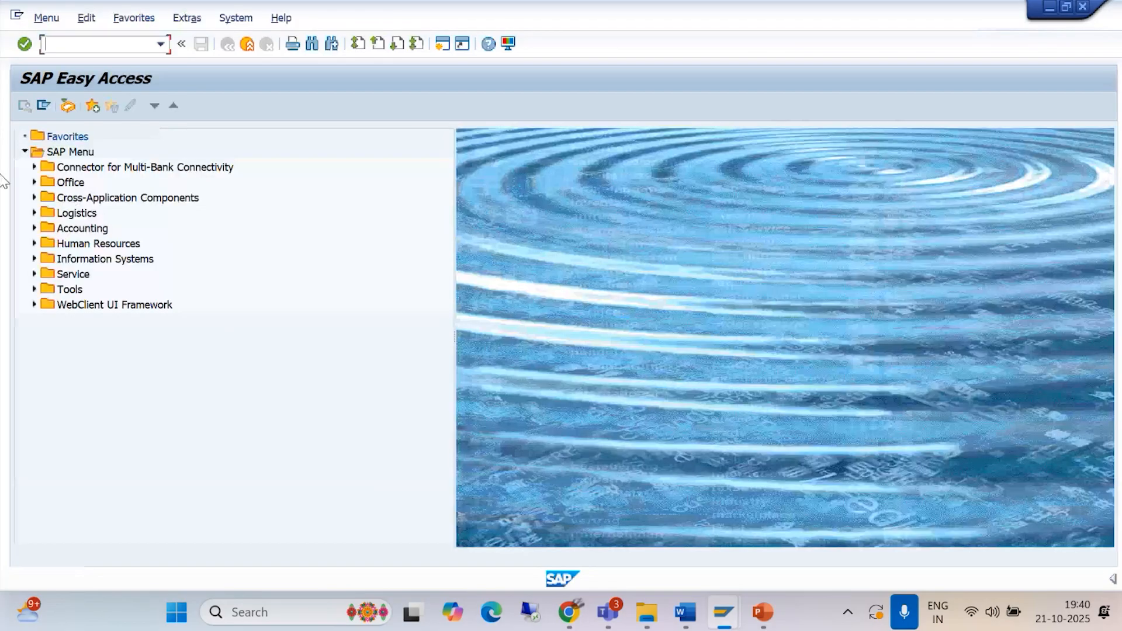
Step: Start transaction SPRO, display the SAP Reference IMG and minimize the SAP Logon window
text(/NSPRO)
key(Return)
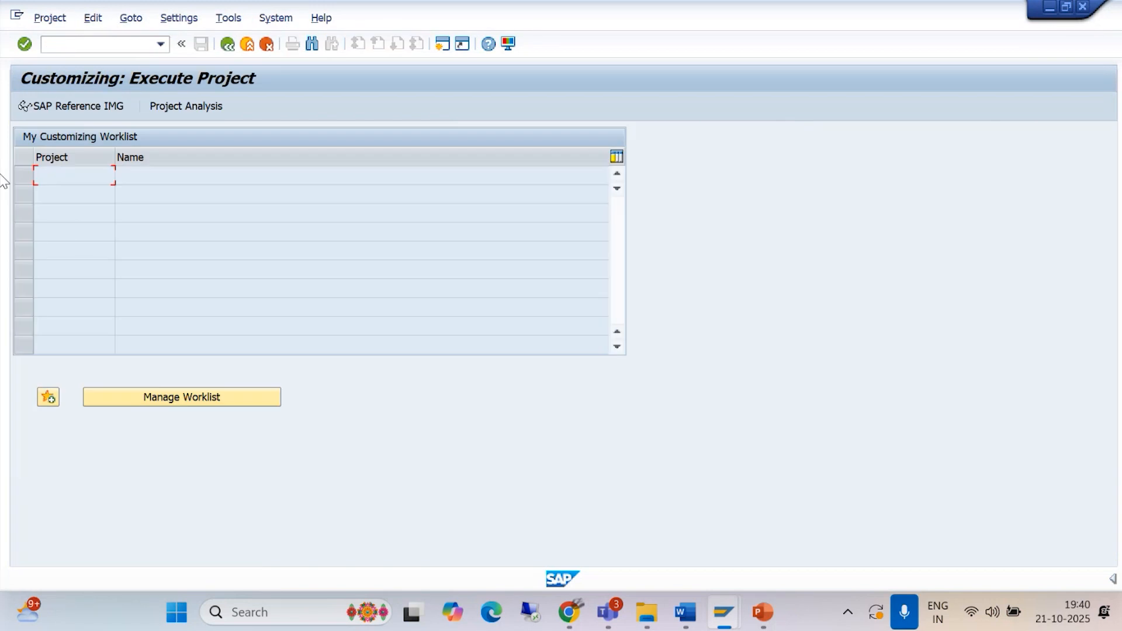
click(89, 108)
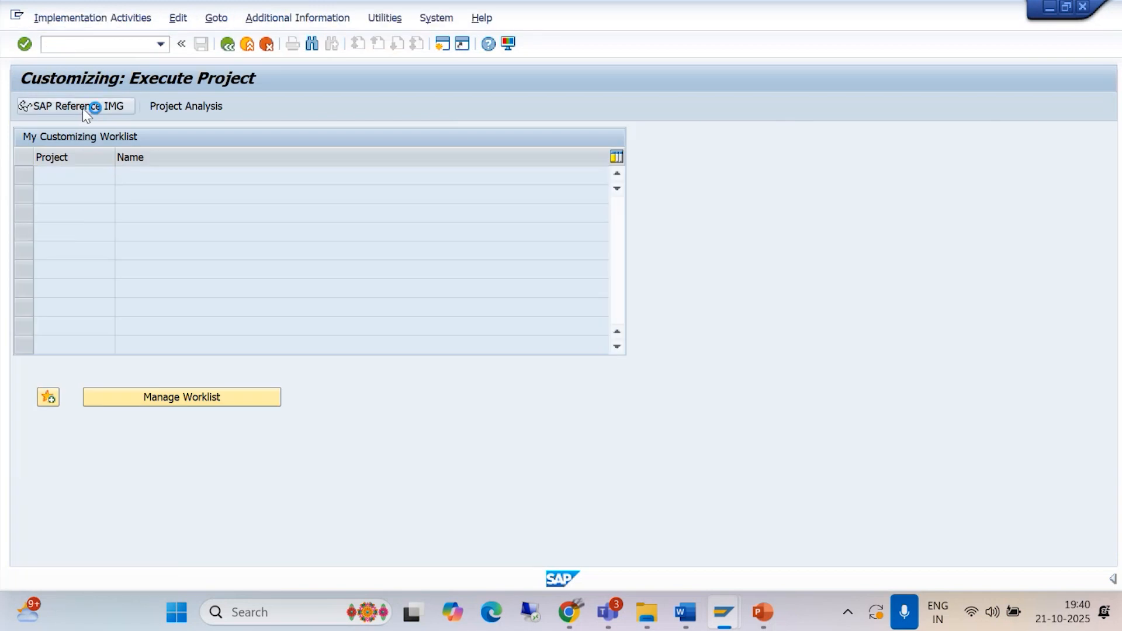
key(alt+Tab)
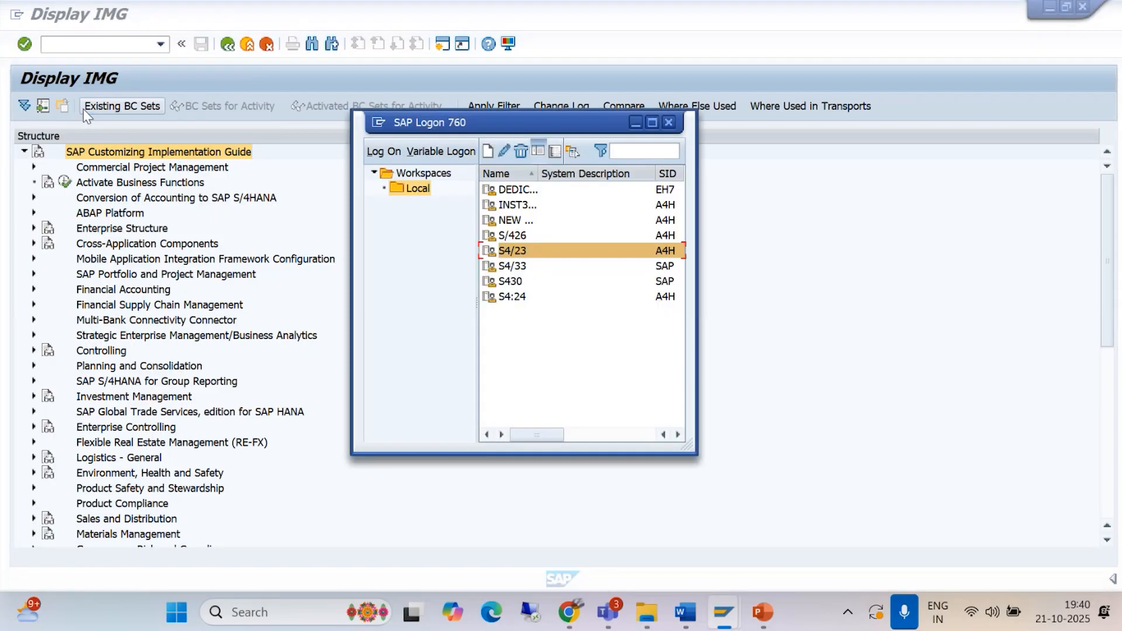
click(635, 122)
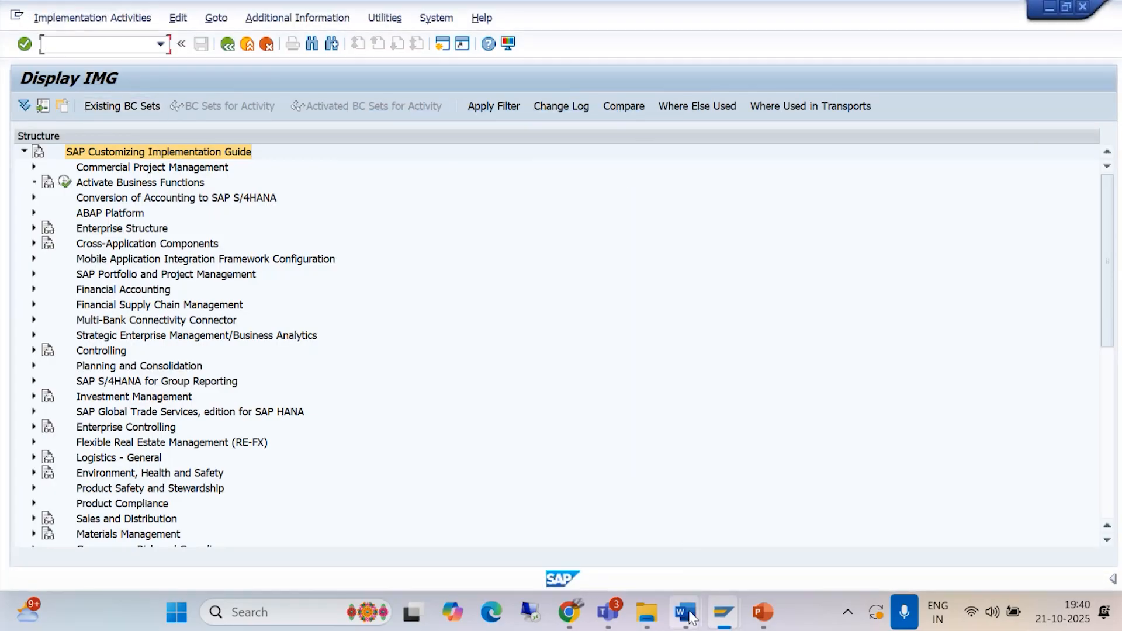
Step: Check the path in the Asset Management document and expand Financial Accounting > Asset Accounting > Organizational Structures in the IMG
mouse_move(692, 607)
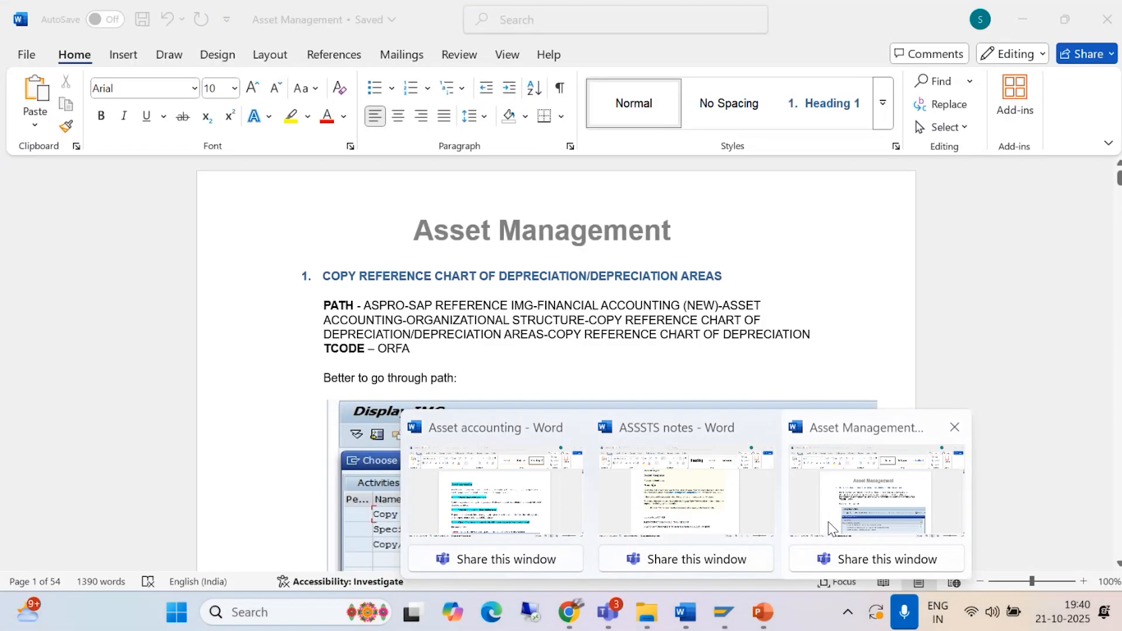
click(876, 491)
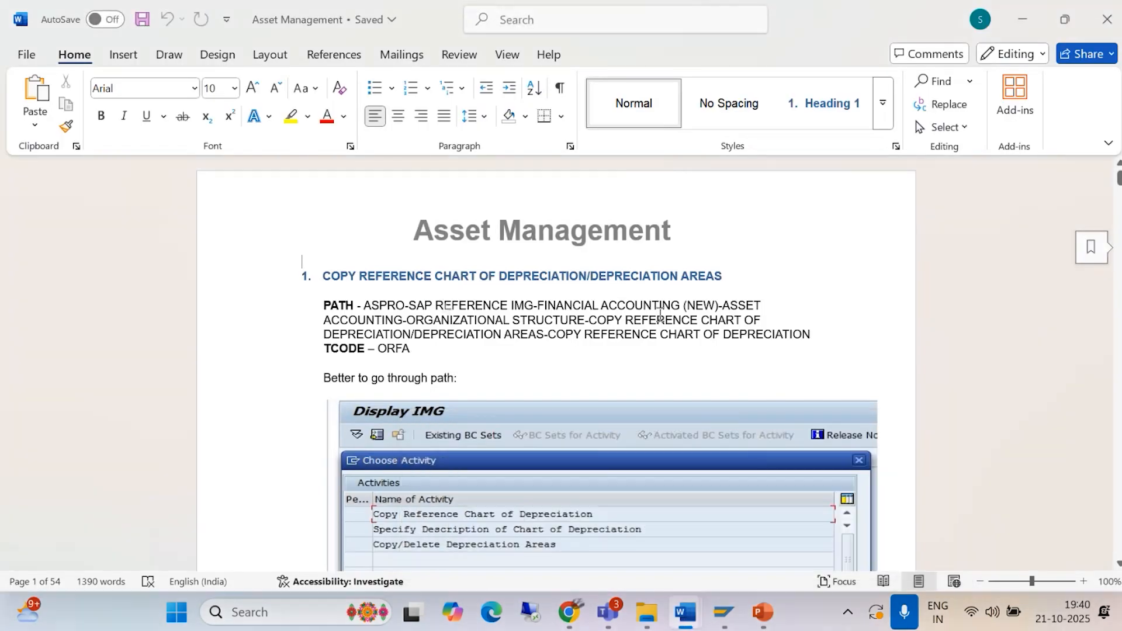
key(alt+Tab)
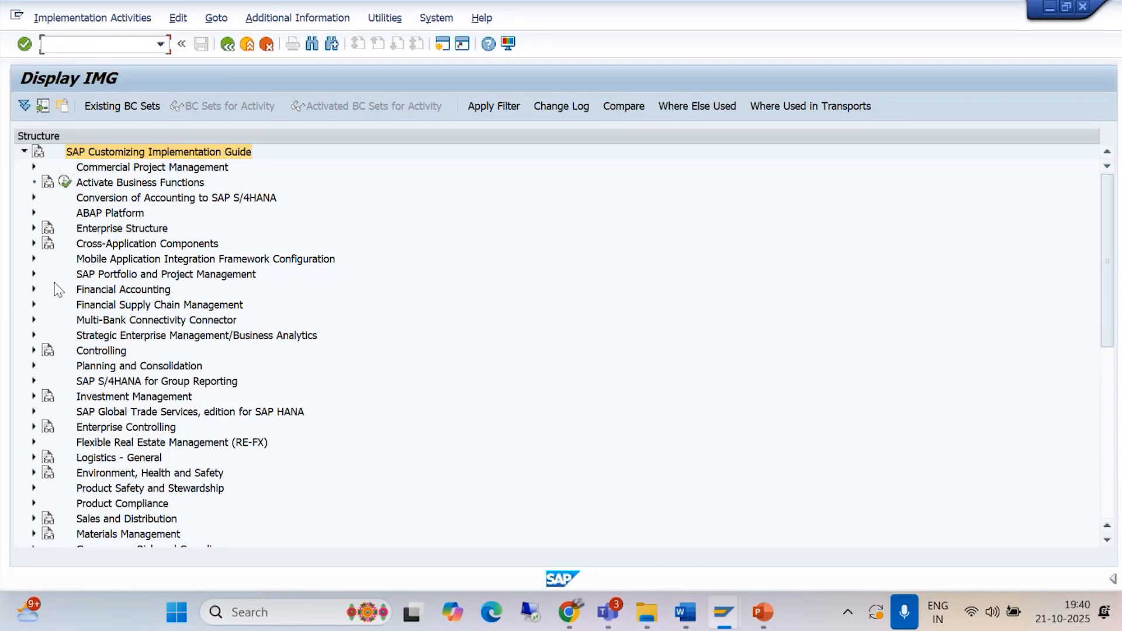
click(33, 289)
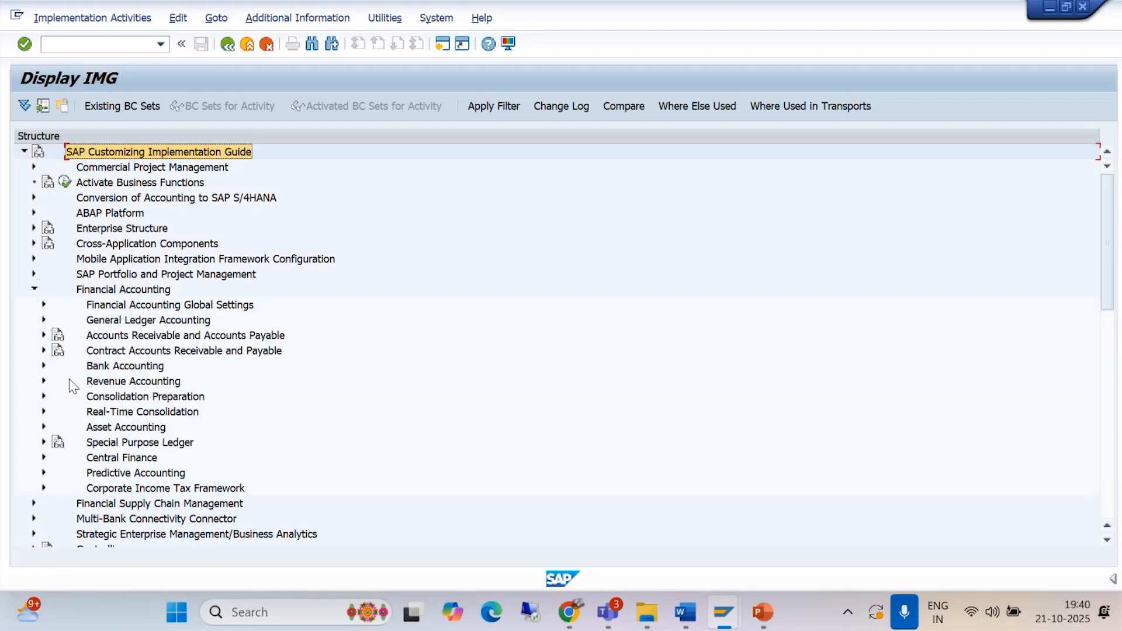
click(43, 427)
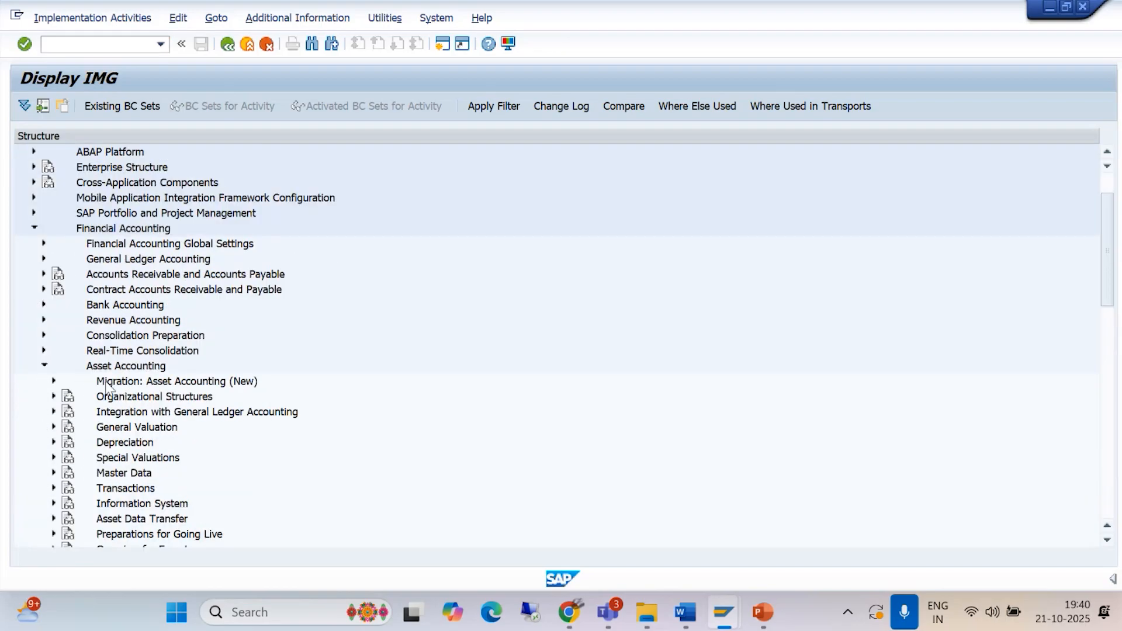
click(53, 397)
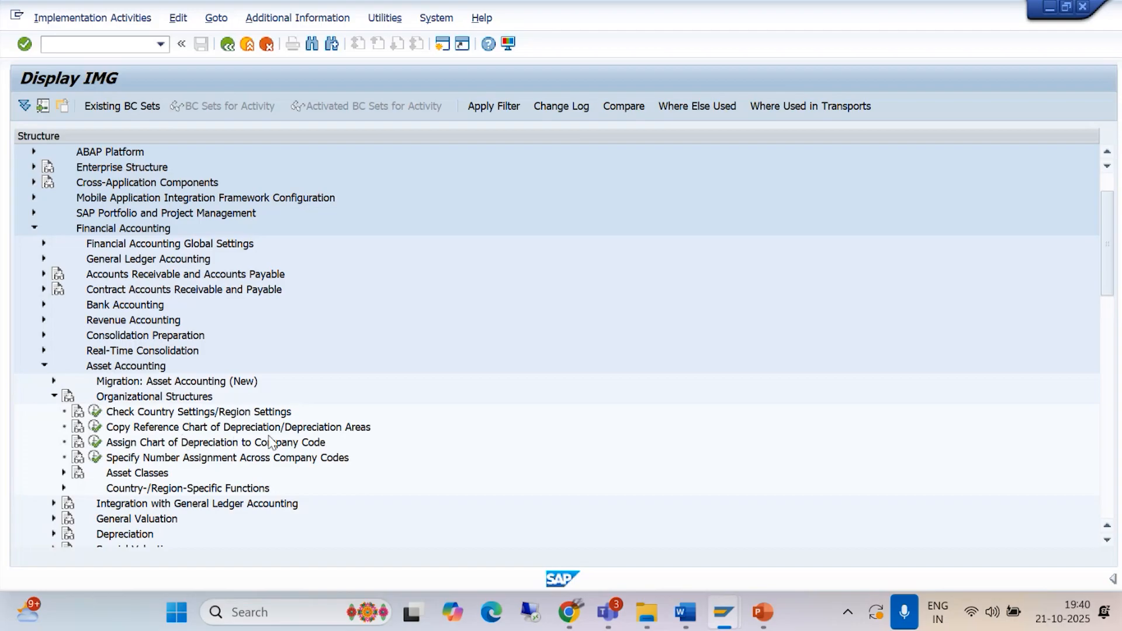
Step: Check the transaction code in the Asset Management document, leave the full IMG and start transaction ORFA
key(alt+Tab)
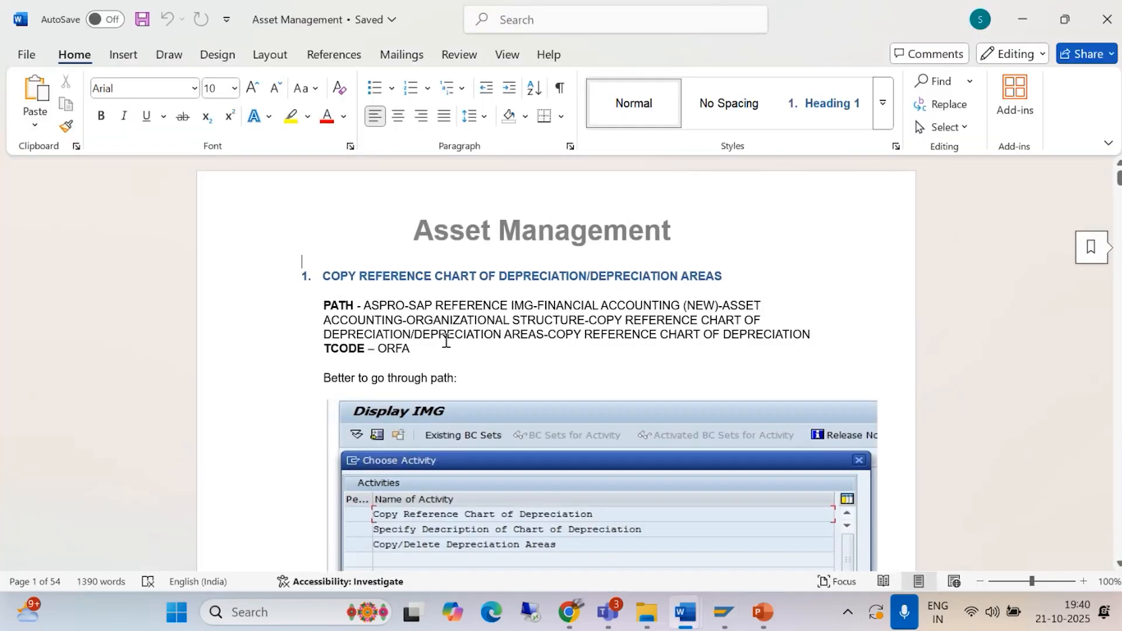
key(alt+Tab)
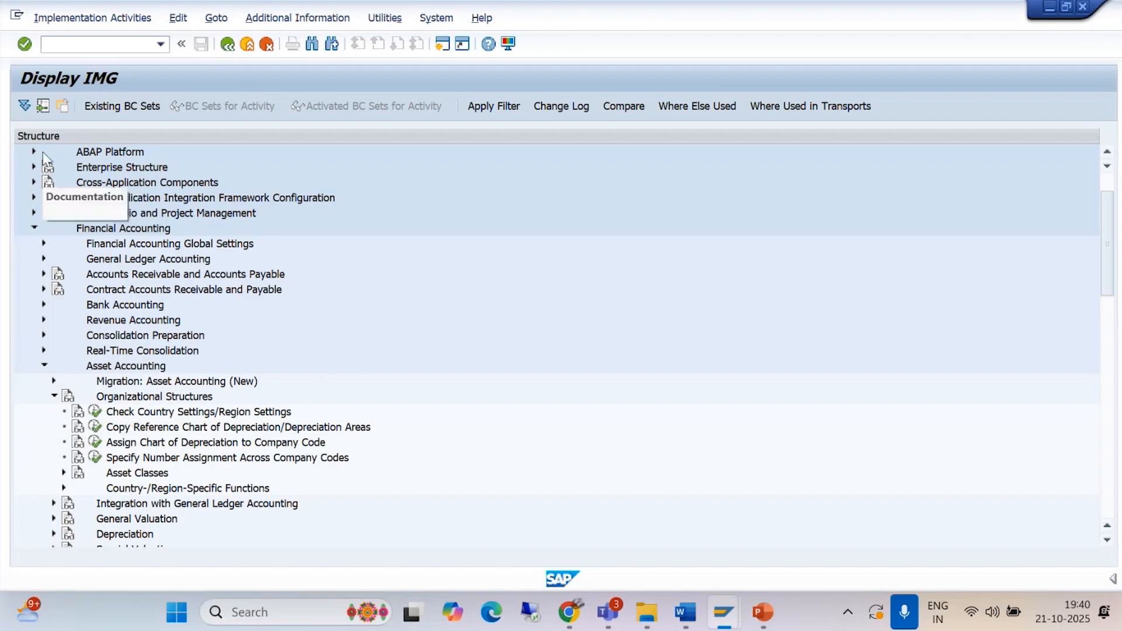
click(247, 44)
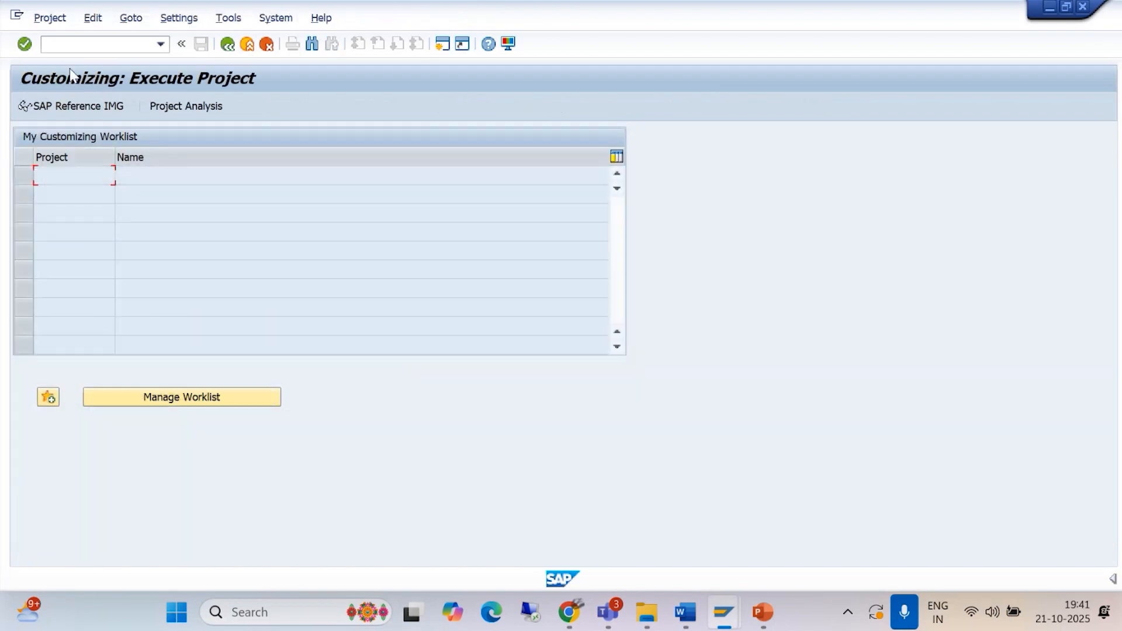
click(62, 45)
text(/NORFA)
key(Return)
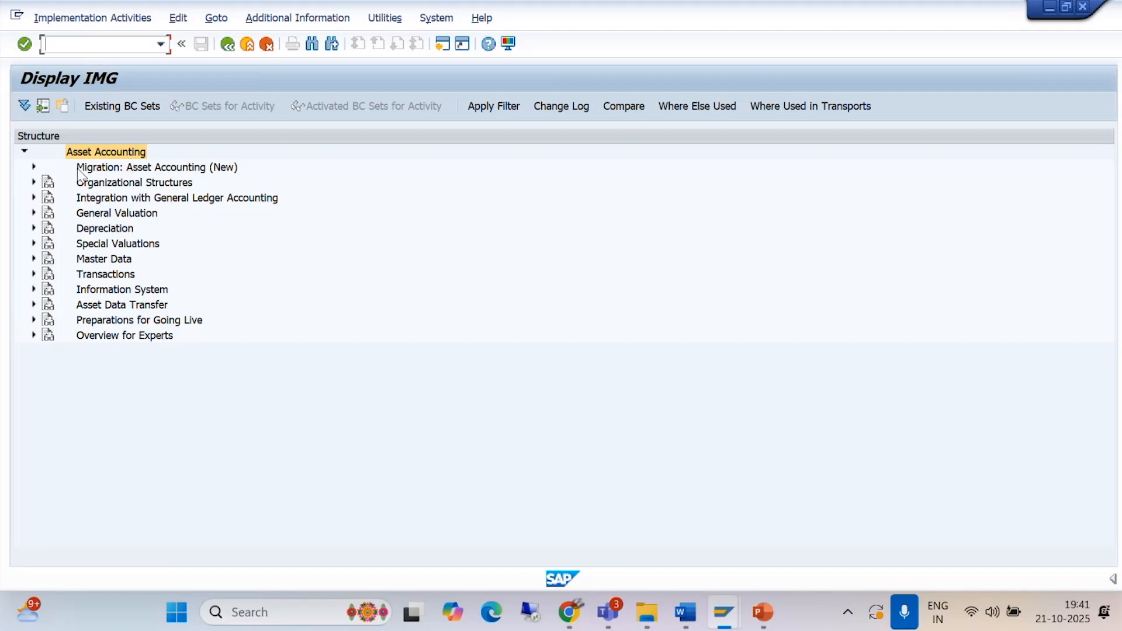
Step: Expand Organizational Structures and open the Copy Reference Chart of Depreciation activity under Copy Reference Chart of Depreciation/Depreciation Areas
click(34, 182)
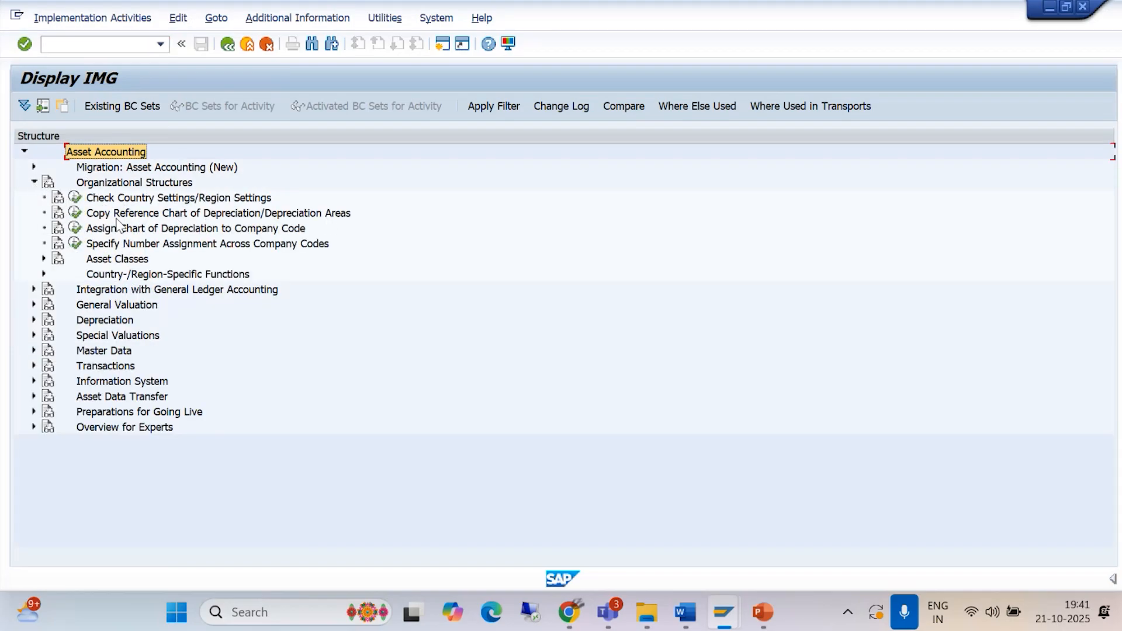
click(76, 214)
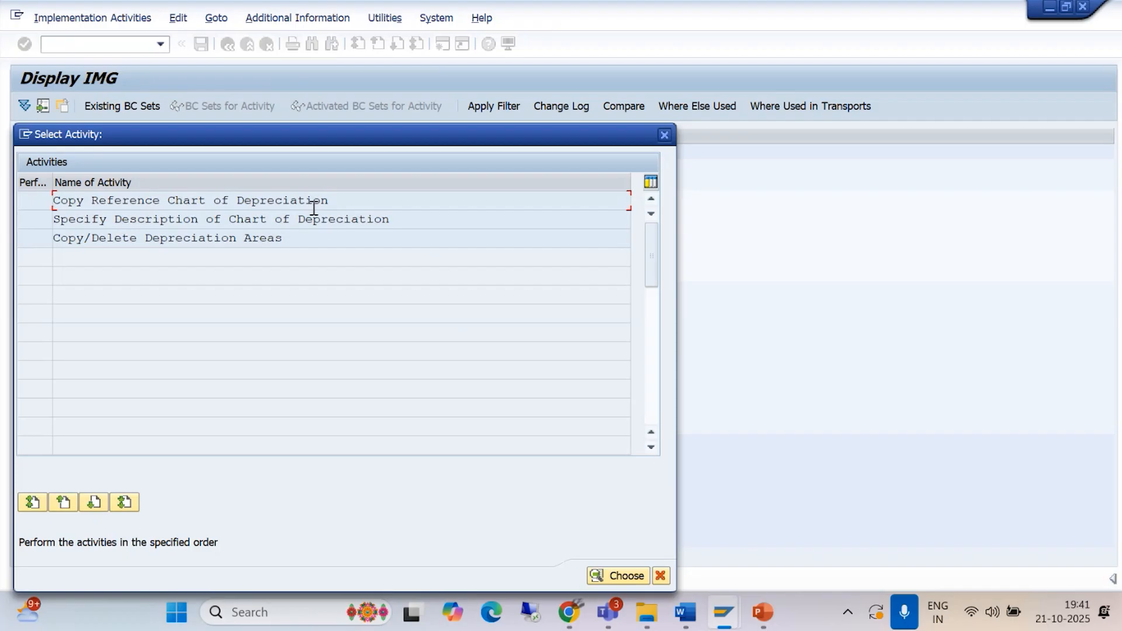
double_click(272, 200)
Step: Copy the India sample chart of depreciation 0IN to BACM and acknowledge the notice about transporting number ranges and addresses
click(44, 110)
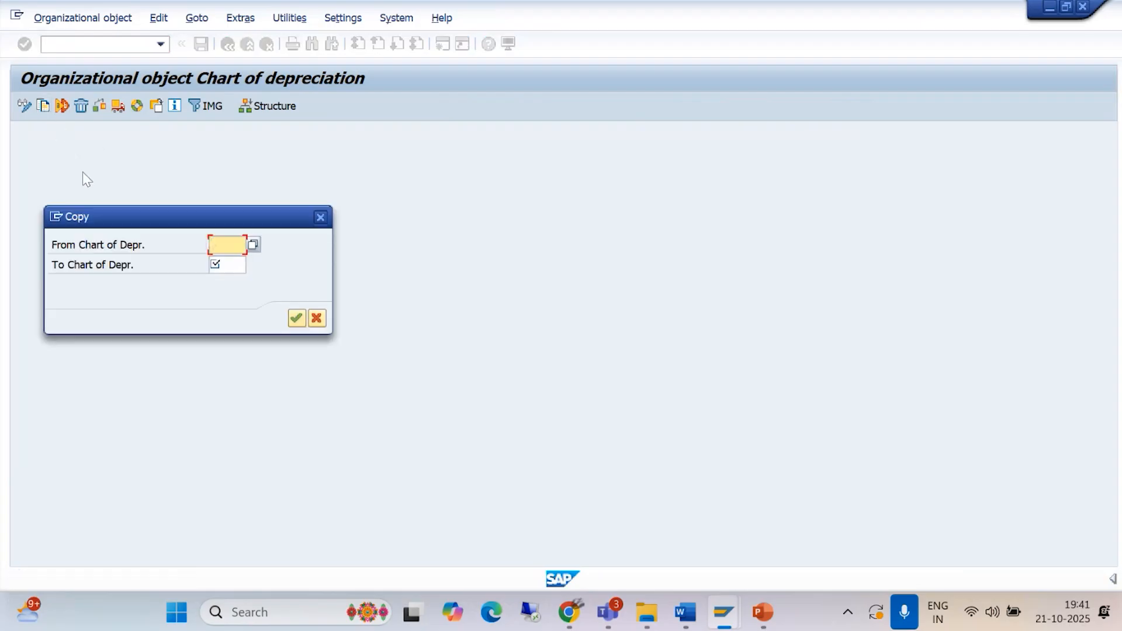
click(253, 244)
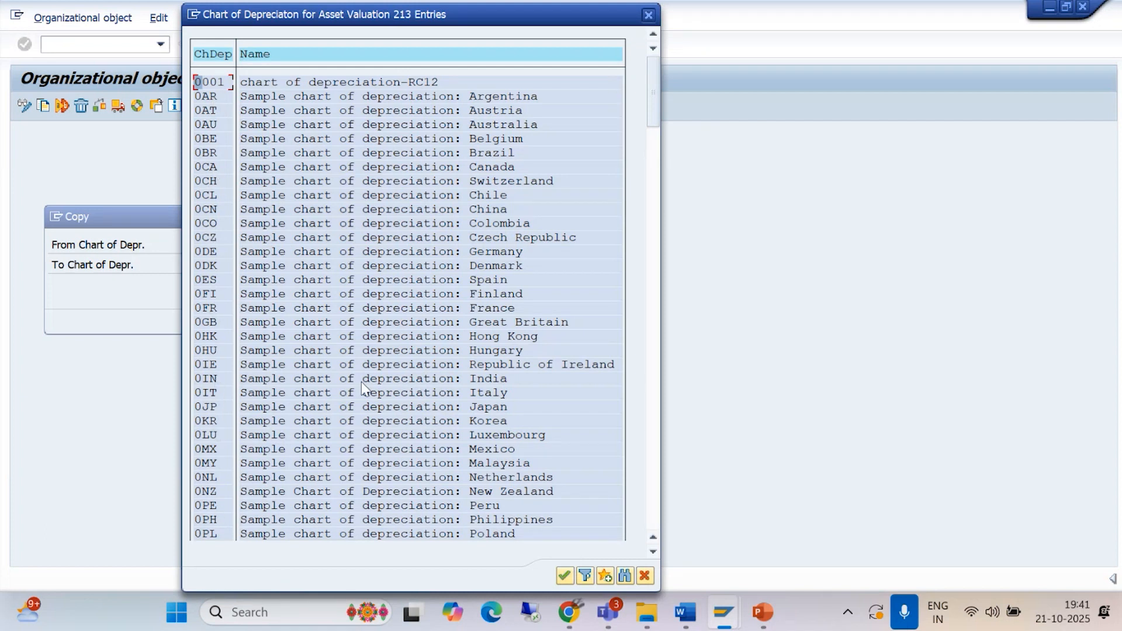
double_click(437, 378)
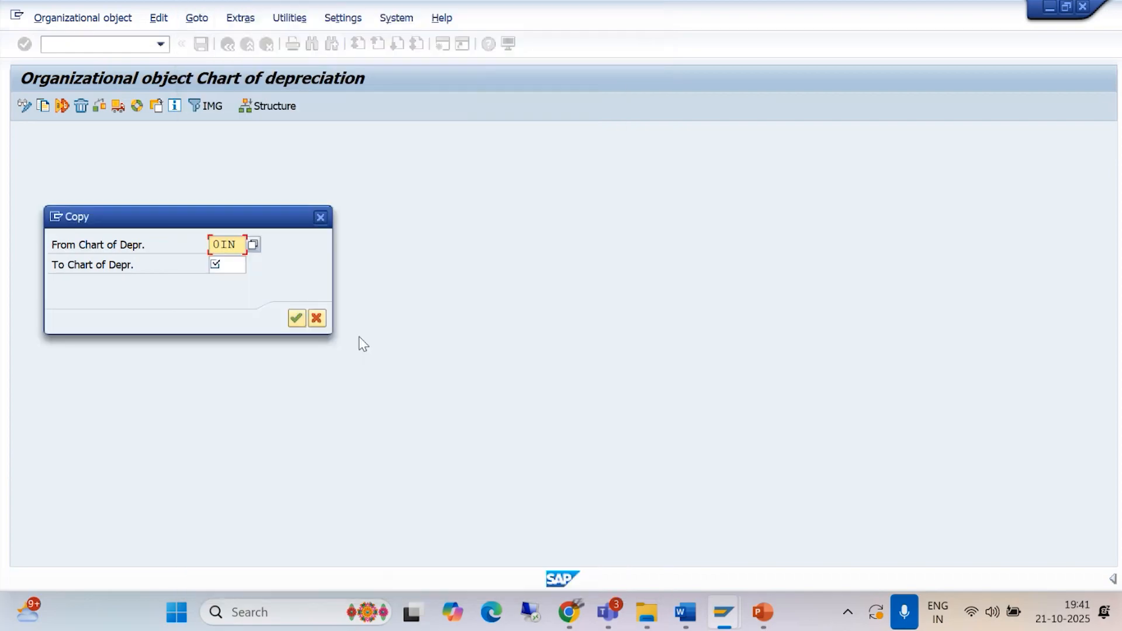
click(233, 265)
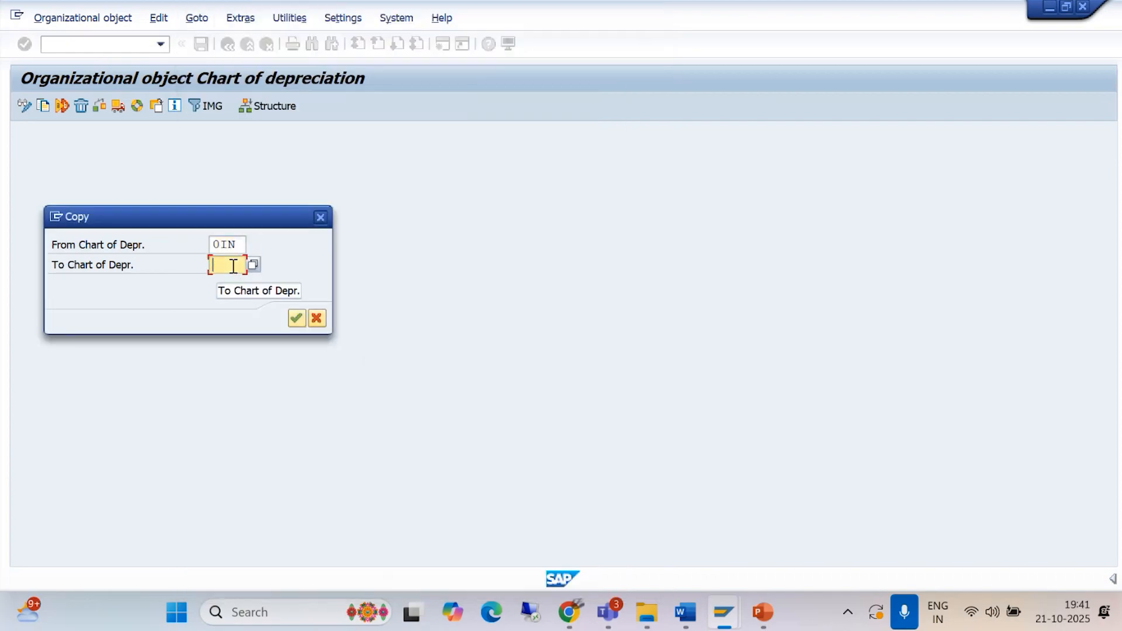
text(BACM)
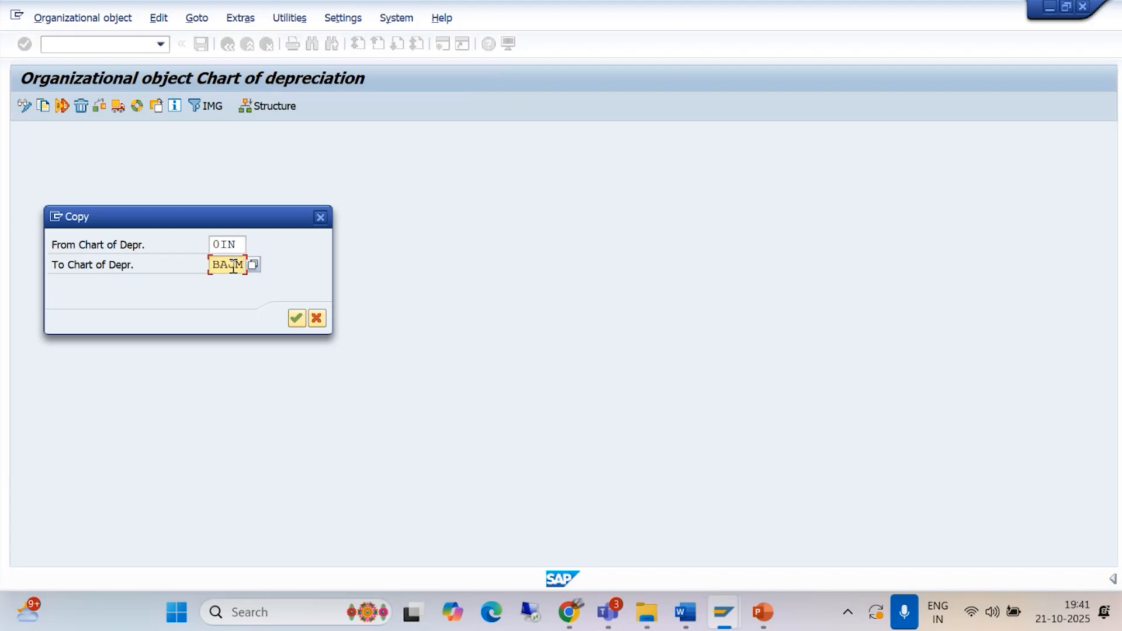
click(296, 318)
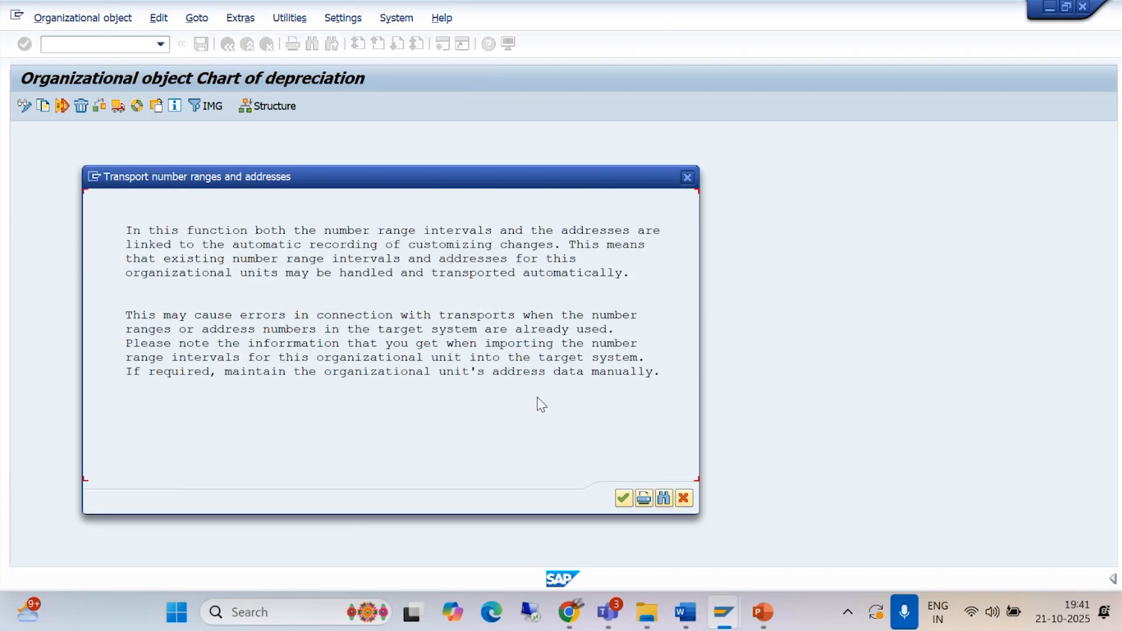
click(623, 497)
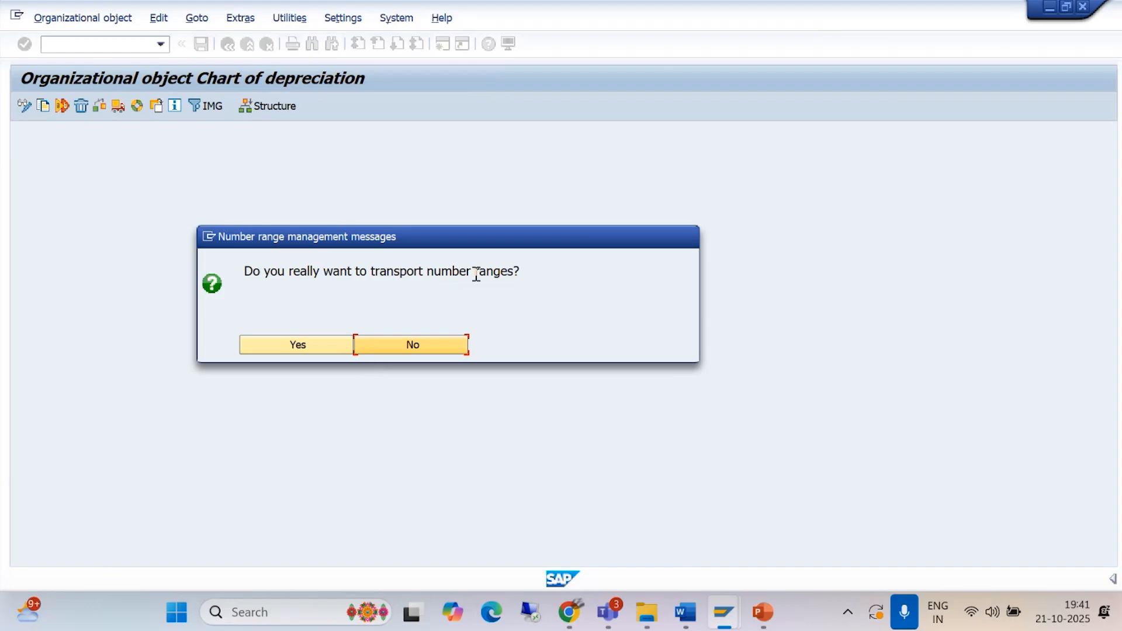
Step: Read in the Asset Management document how to answer the number range transport question and complete the chart of depreciation copy
mouse_move(693, 611)
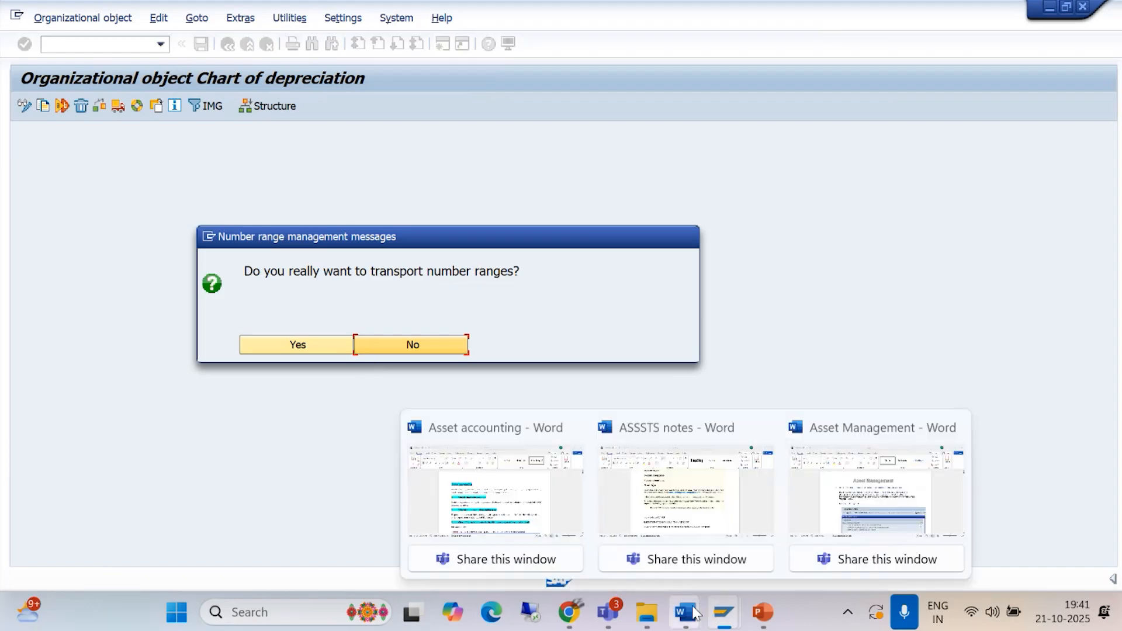
click(807, 526)
scroll(700, 420, down, 6)
scroll(677, 425, down, 10)
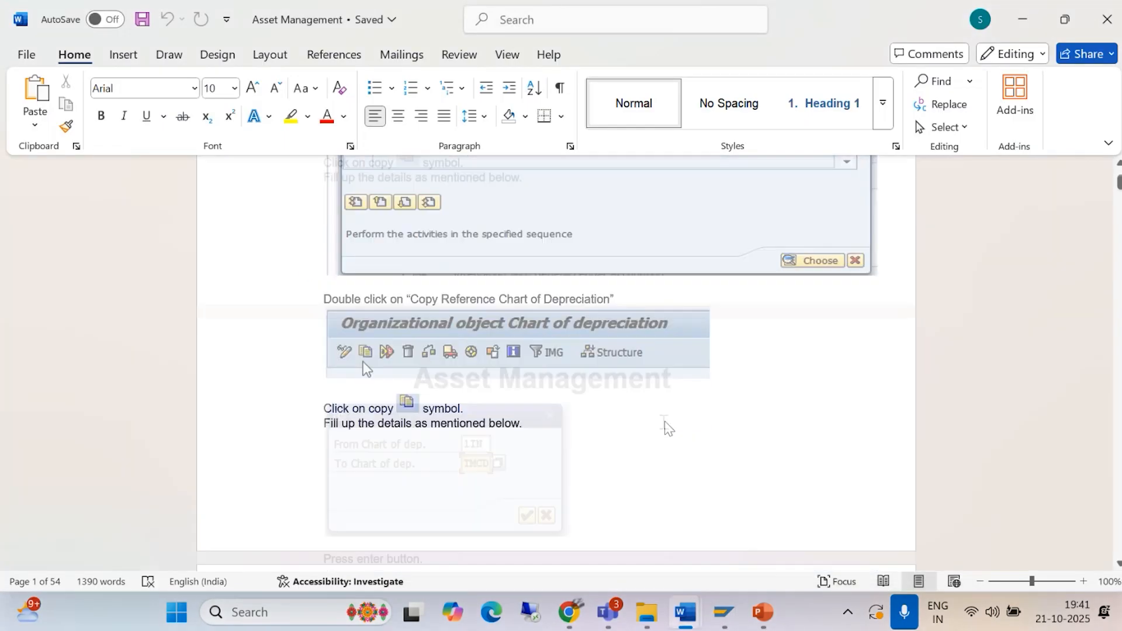
scroll(657, 426, down, 9)
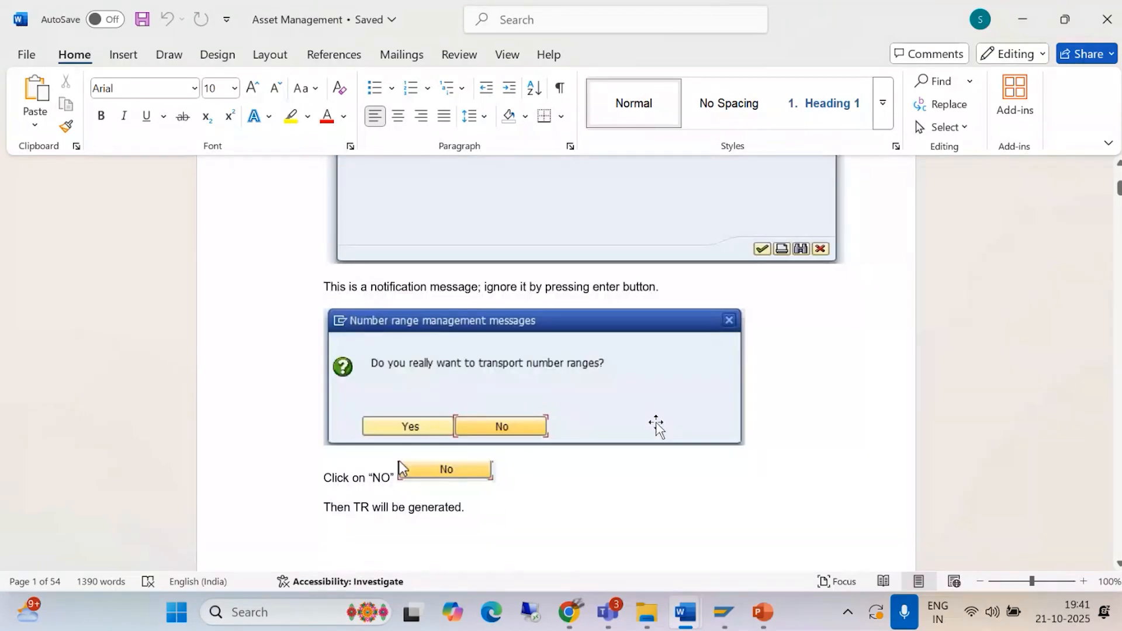
scroll(462, 420, down, 6)
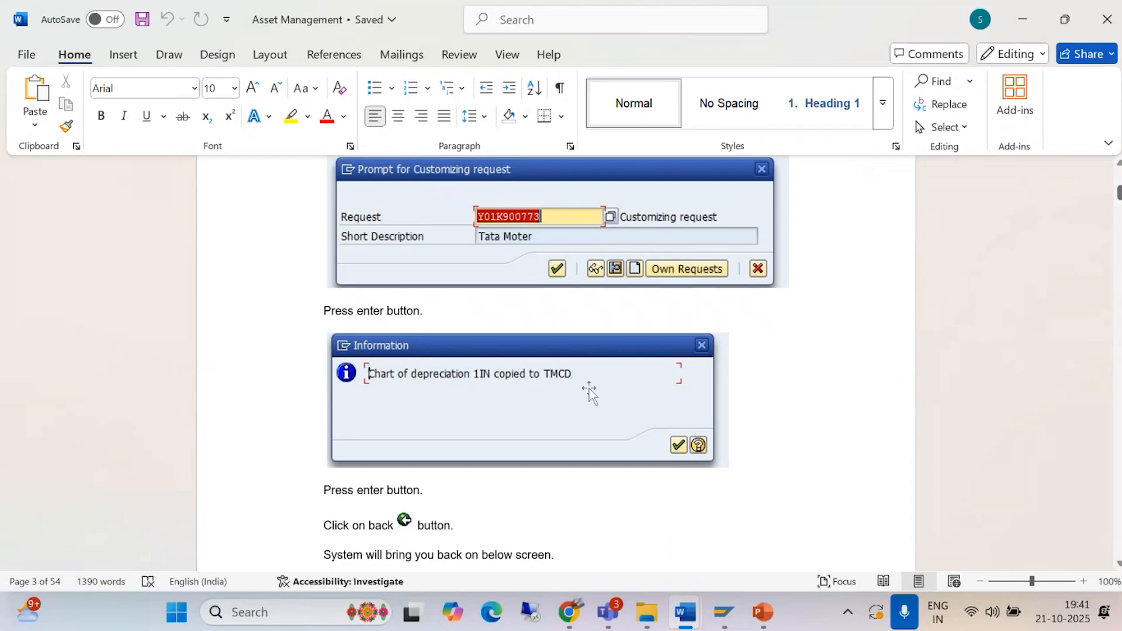
Step: Switch back to SAP, decline transporting number ranges to finish copying 0IN to BAJM, and view the completed activities
click(731, 618)
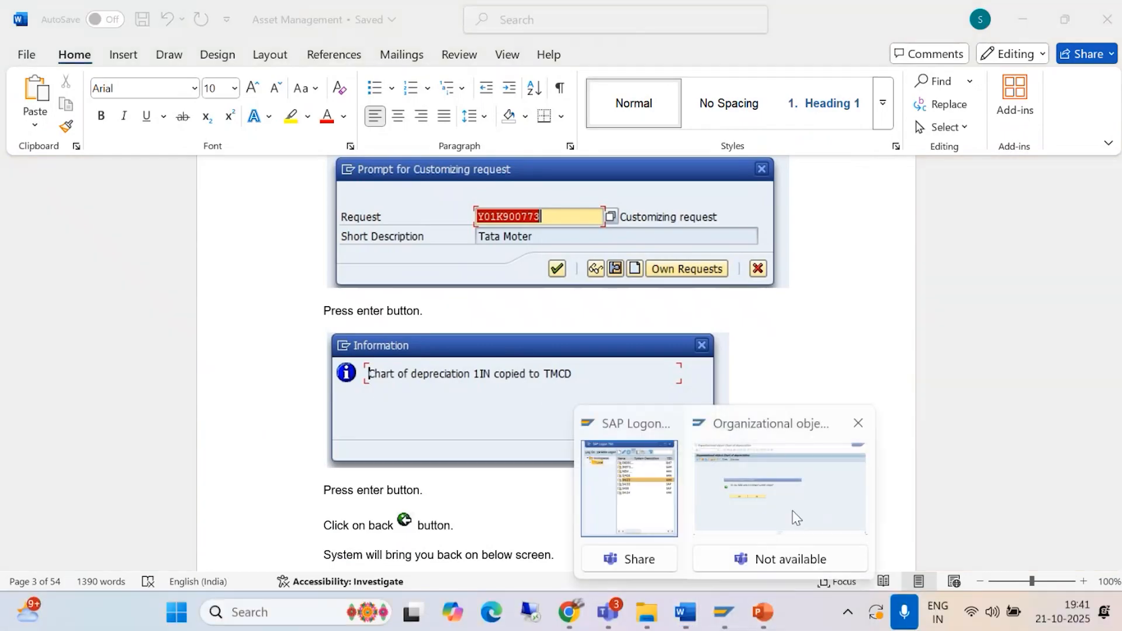
click(777, 502)
click(415, 346)
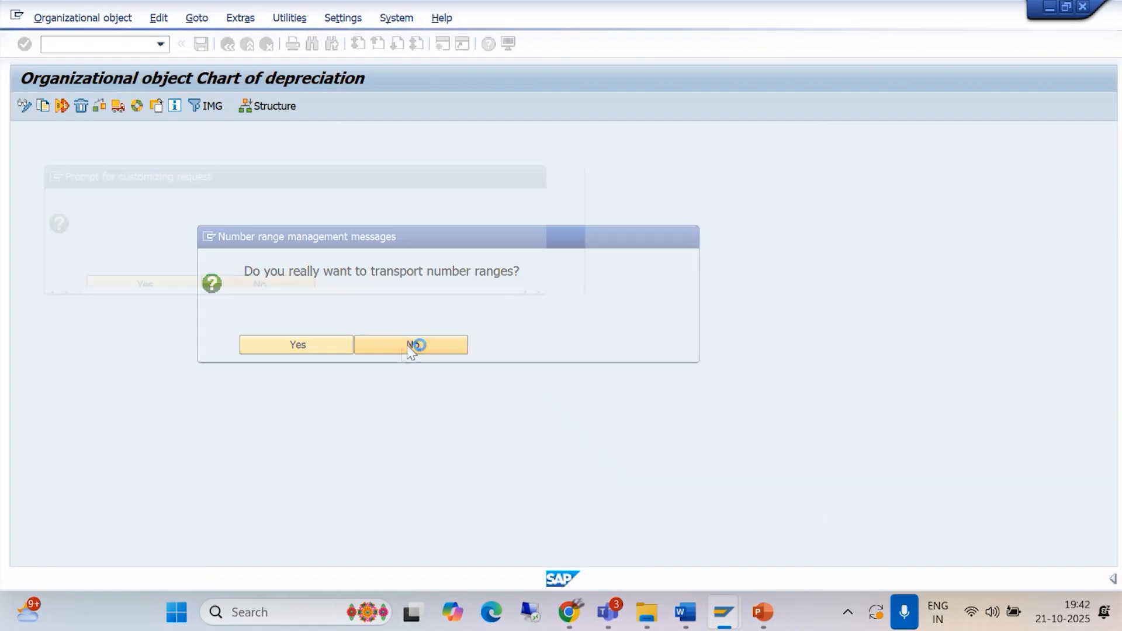
click(370, 275)
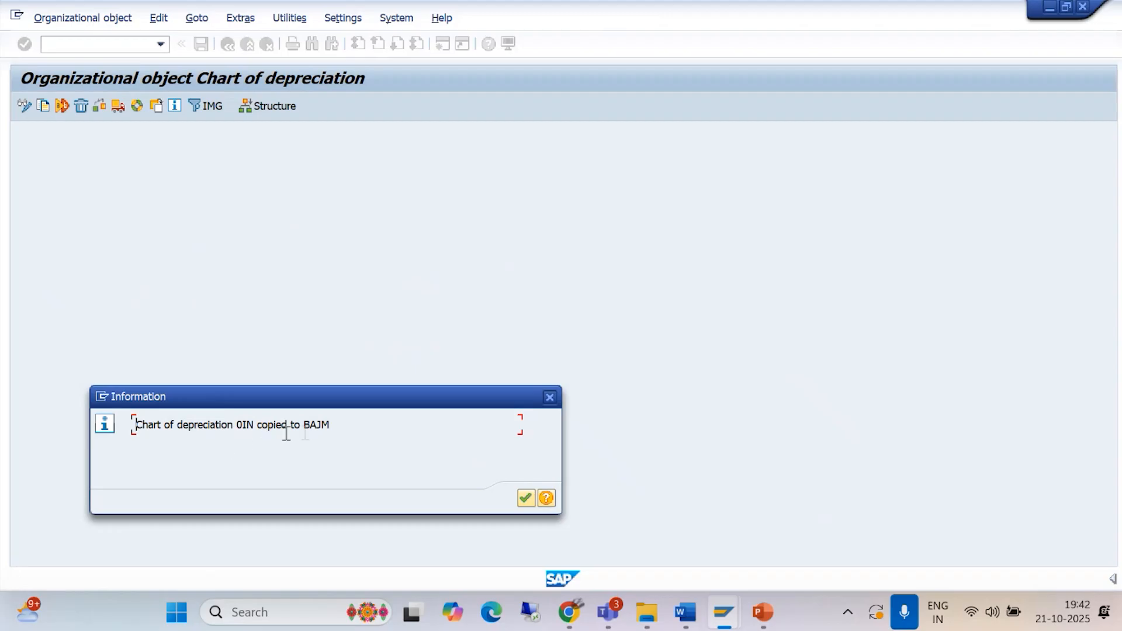
click(528, 503)
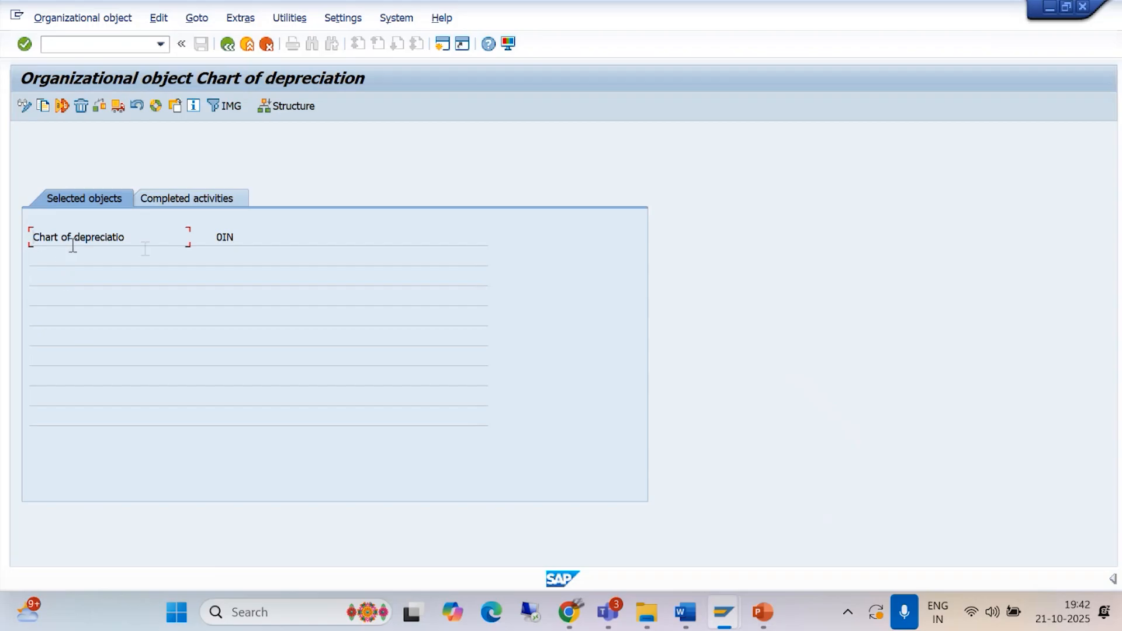
click(188, 198)
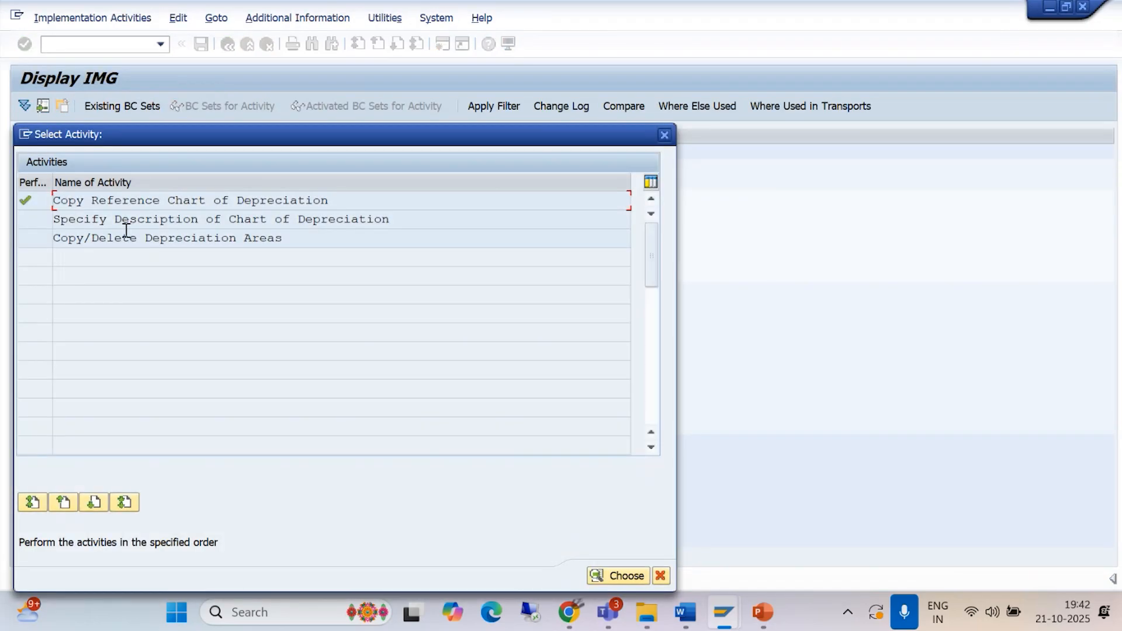
Step: Open the Specify Description of Chart of Depreciation activity and go to the entry BAJM
double_click(237, 220)
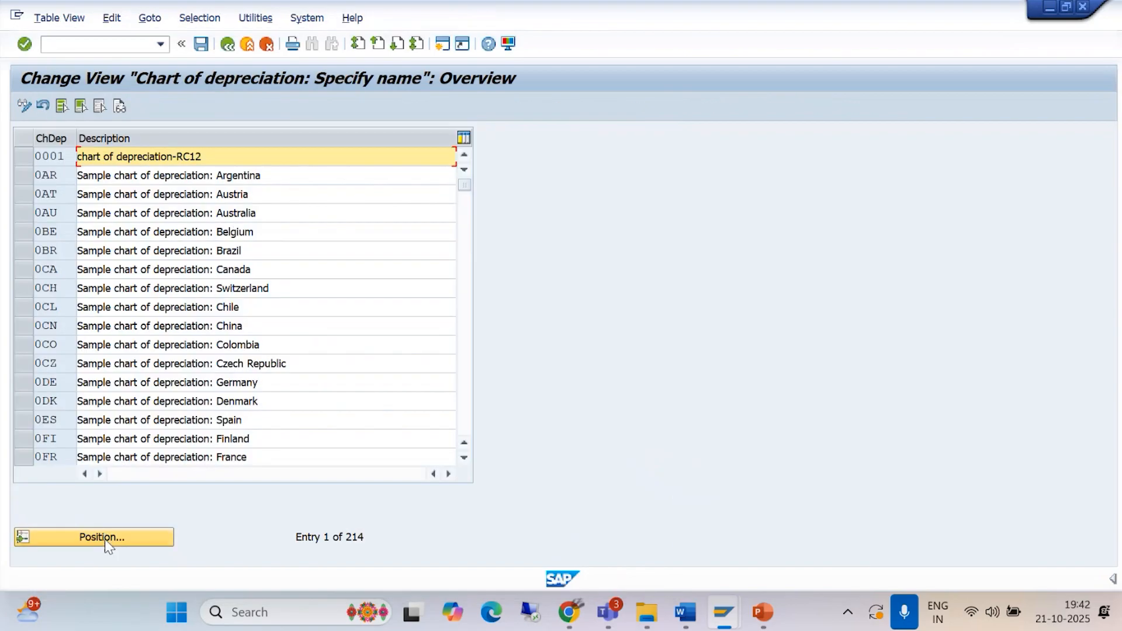
click(106, 537)
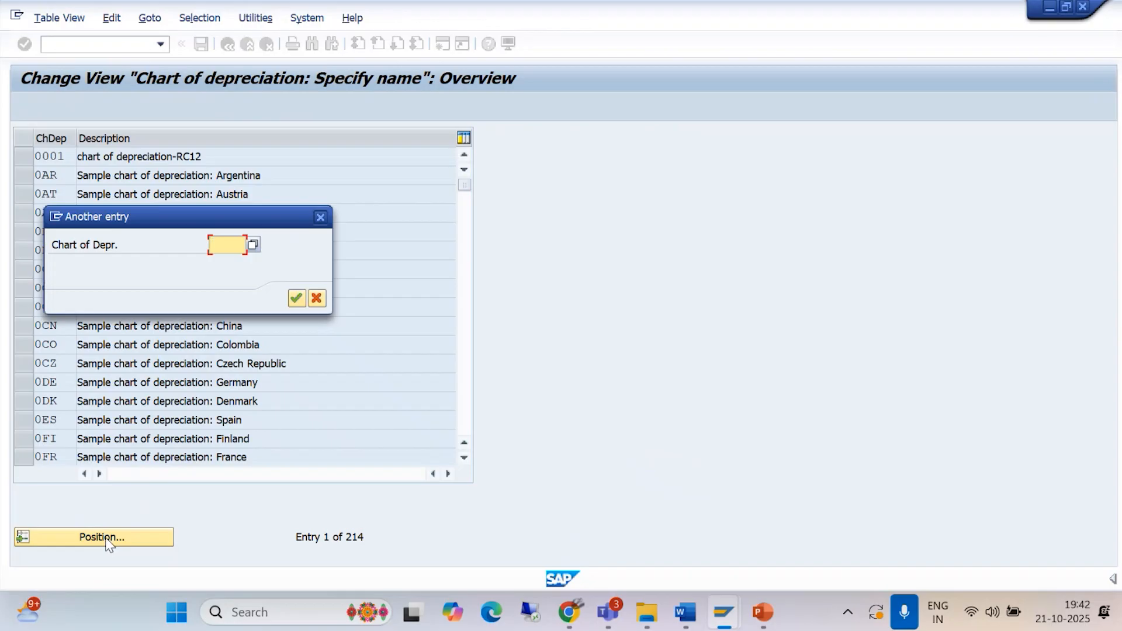
text(BAJM)
click(296, 298)
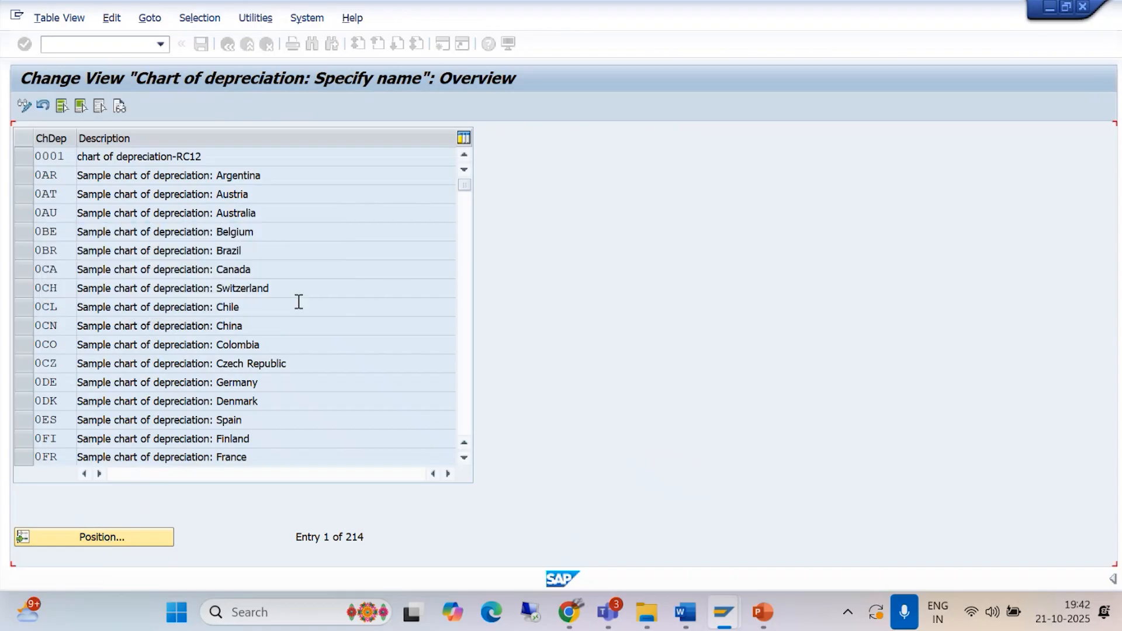
Step: Change the description of BAJM to "CHART OF DEPRICIATION FOR BAJM", save it with the customizing request and return to the activity list
drag(264, 157, 82, 154)
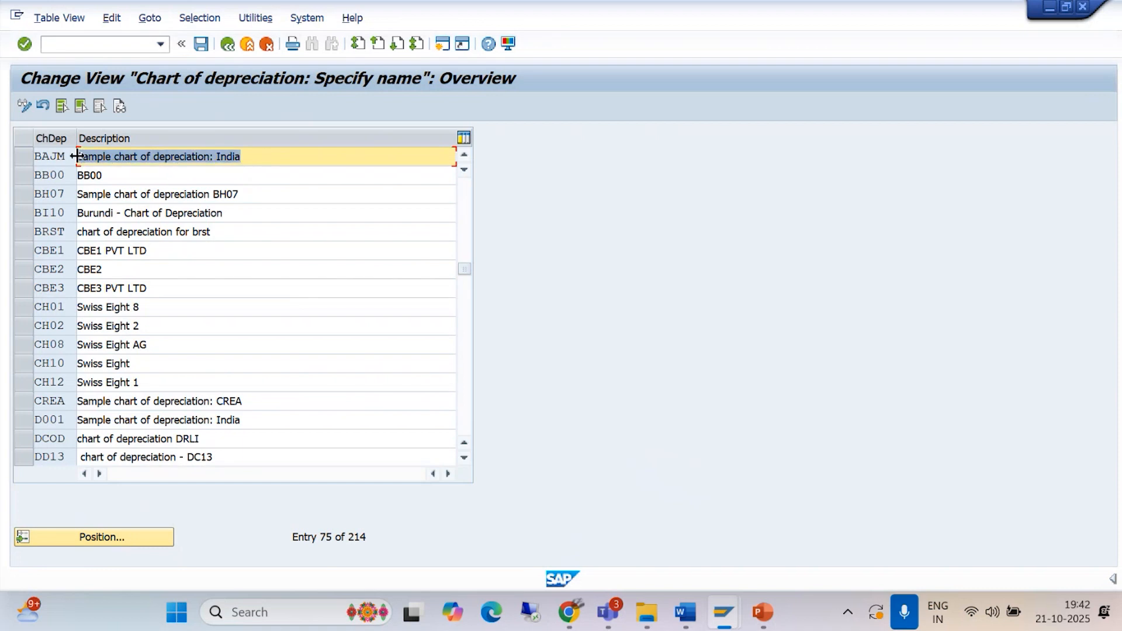
text(CHART OF DEP)
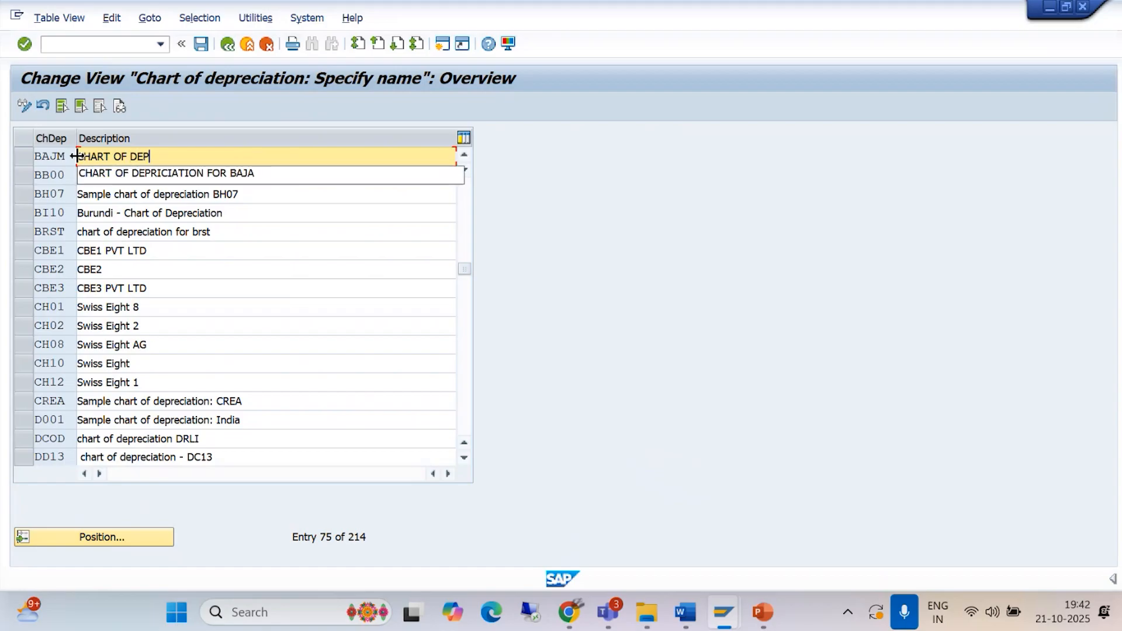
text(RICIATION FOR BAJ)
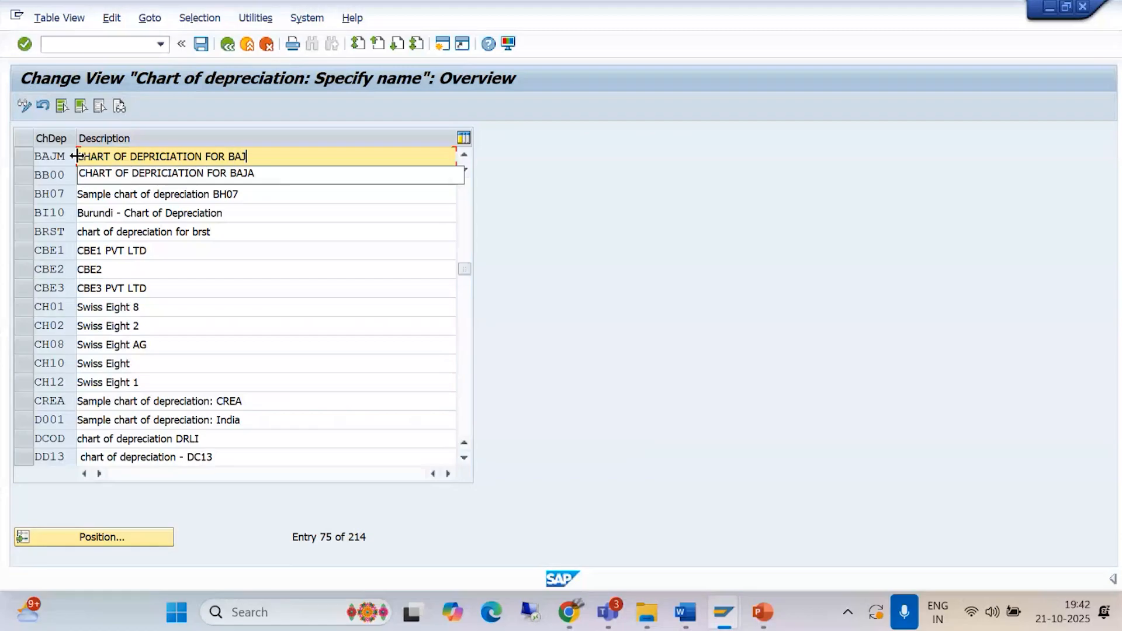
text(M)
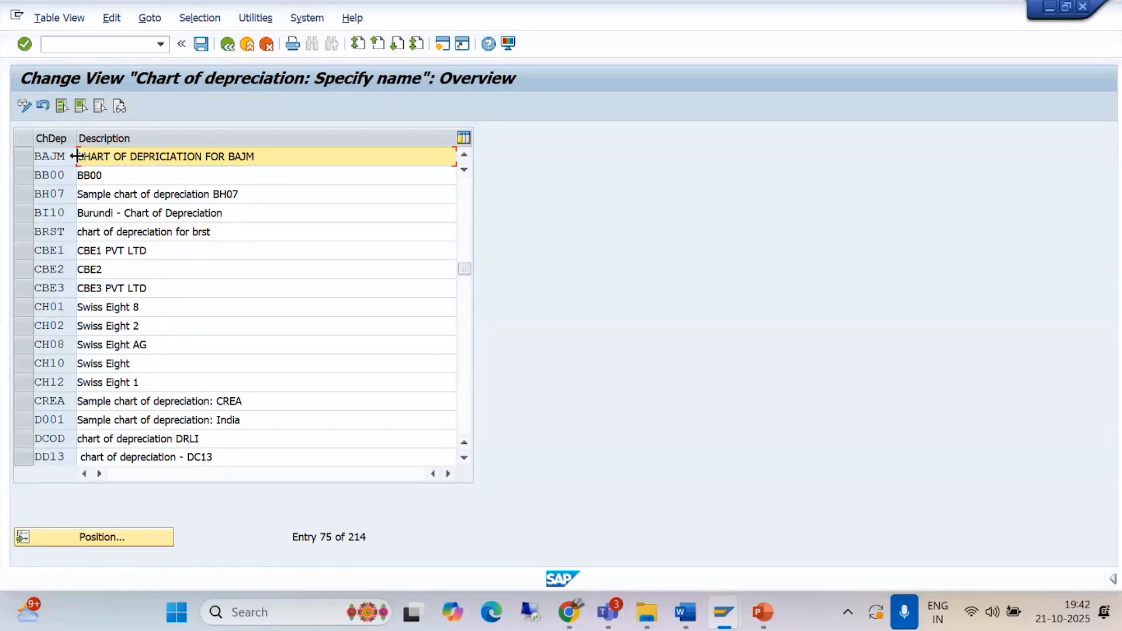
click(201, 44)
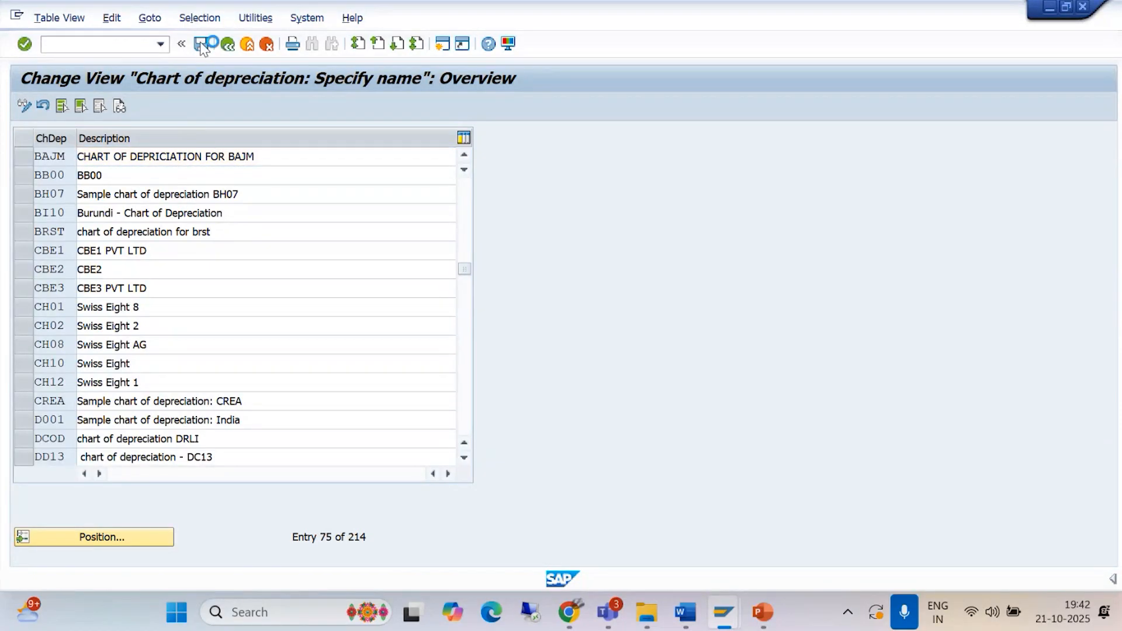
click(368, 299)
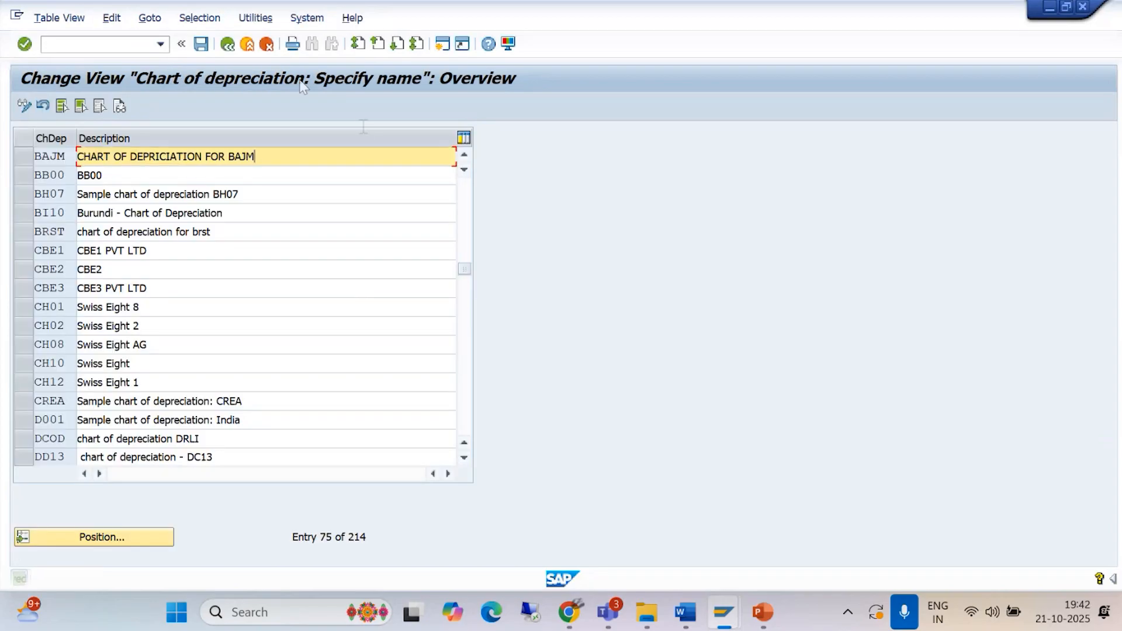
click(230, 48)
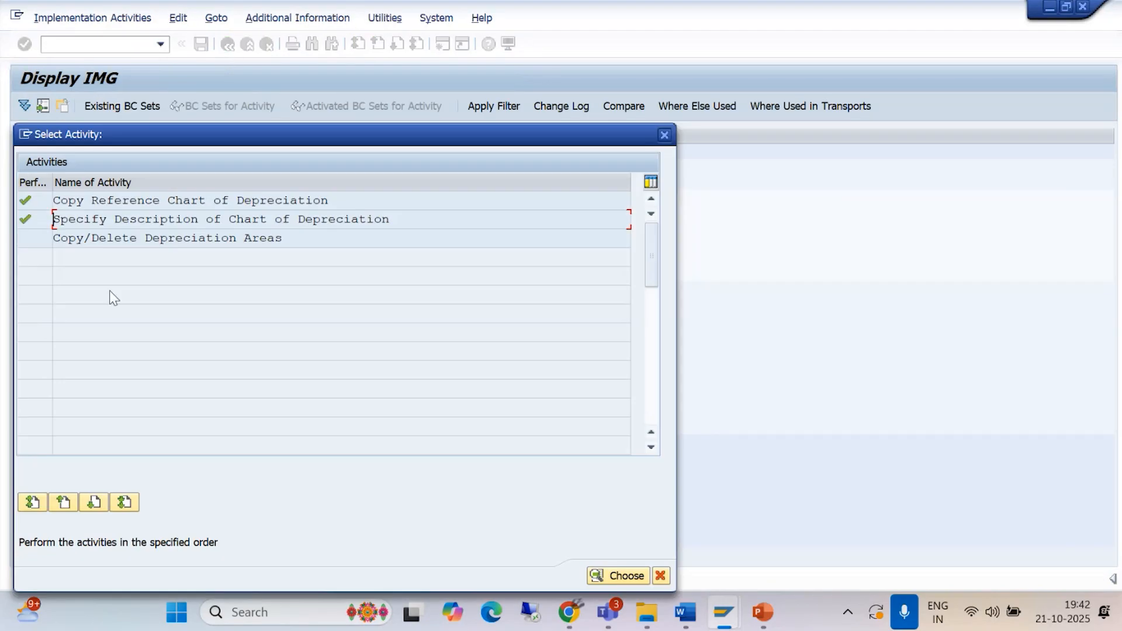
Step: Open Copy/Delete Depreciation Areas for chart BAJM and delete areas 15 through 51, keeping only Book depreciation
double_click(212, 238)
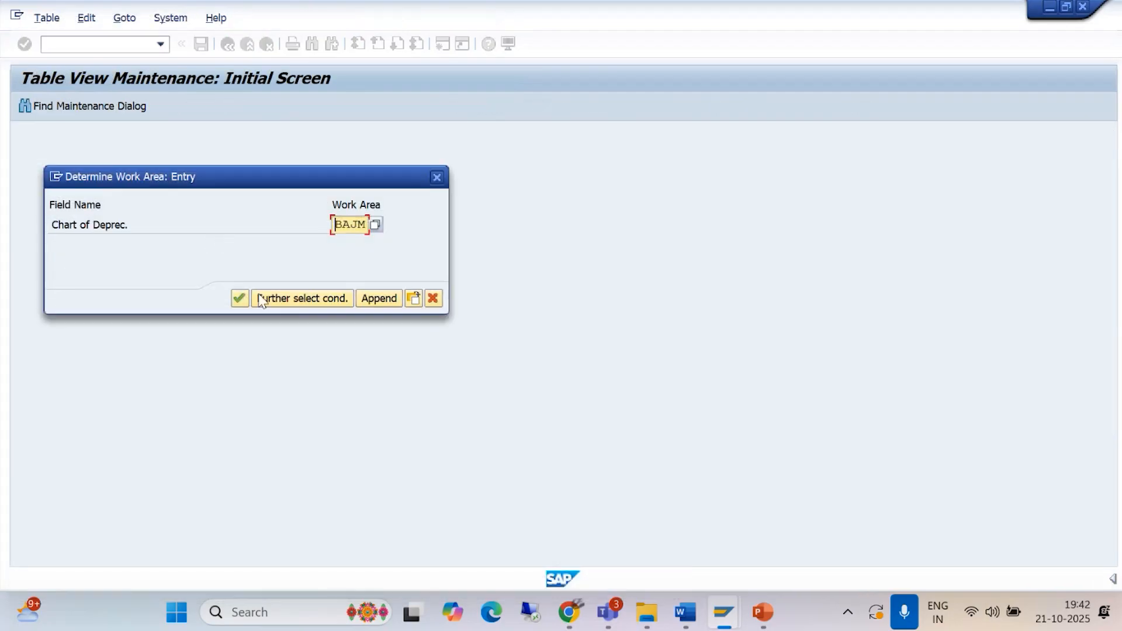
click(239, 298)
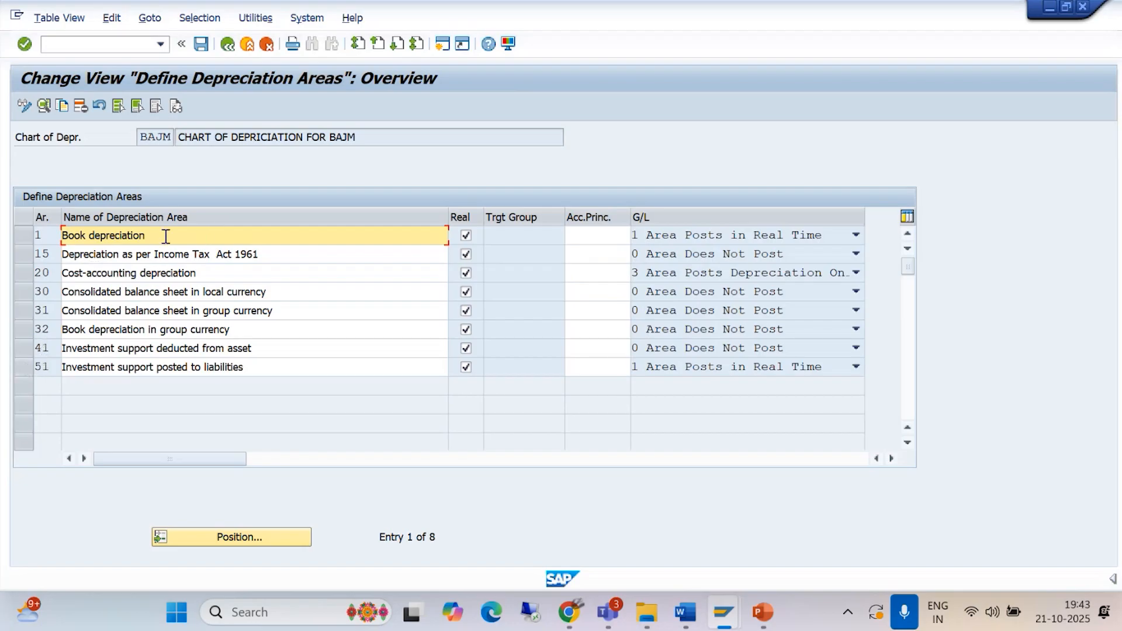
click(25, 368)
drag(25, 348, 24, 253)
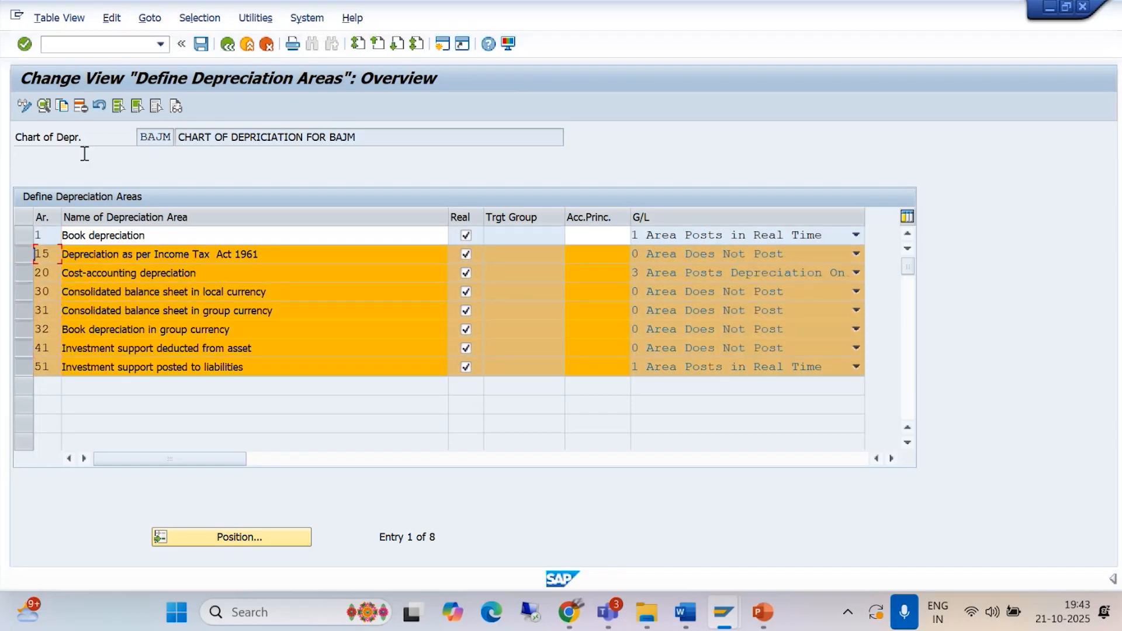
click(81, 106)
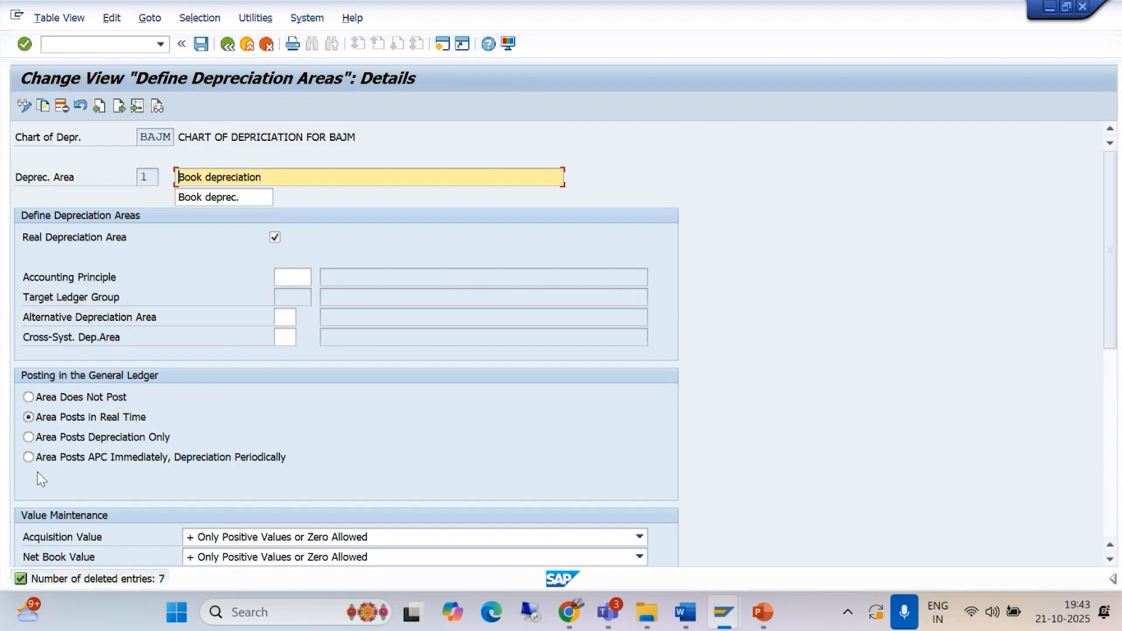
Step: Assign accounting principle IFRS to depreciation area 1, save it with the customizing request and return to the Asset Accounting IMG
click(280, 277)
text(IFRS)
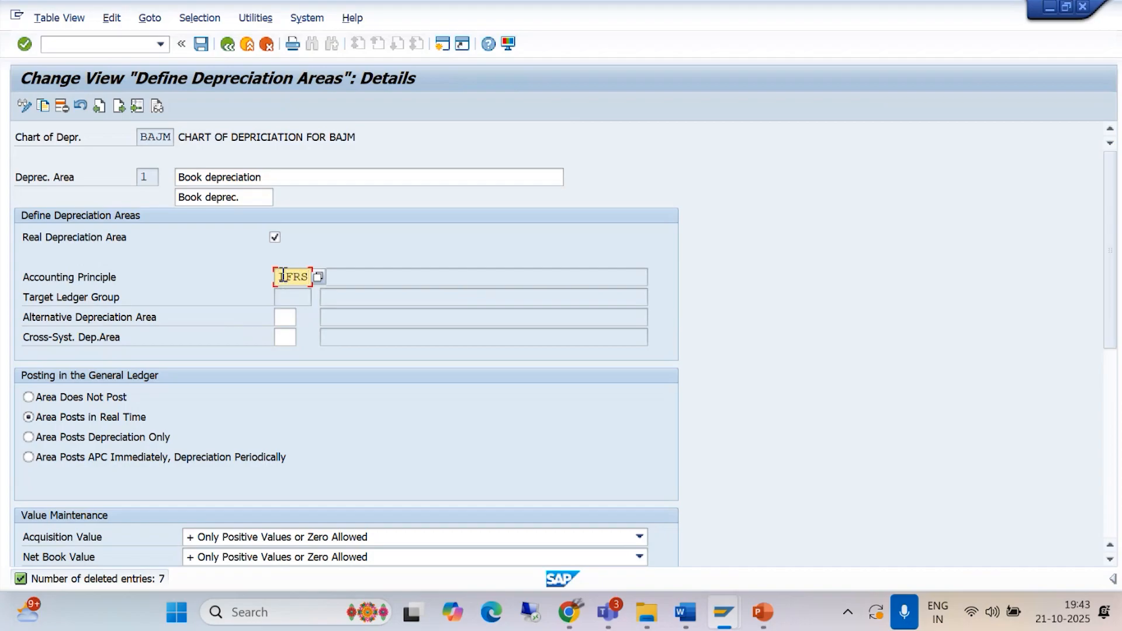
key(Return)
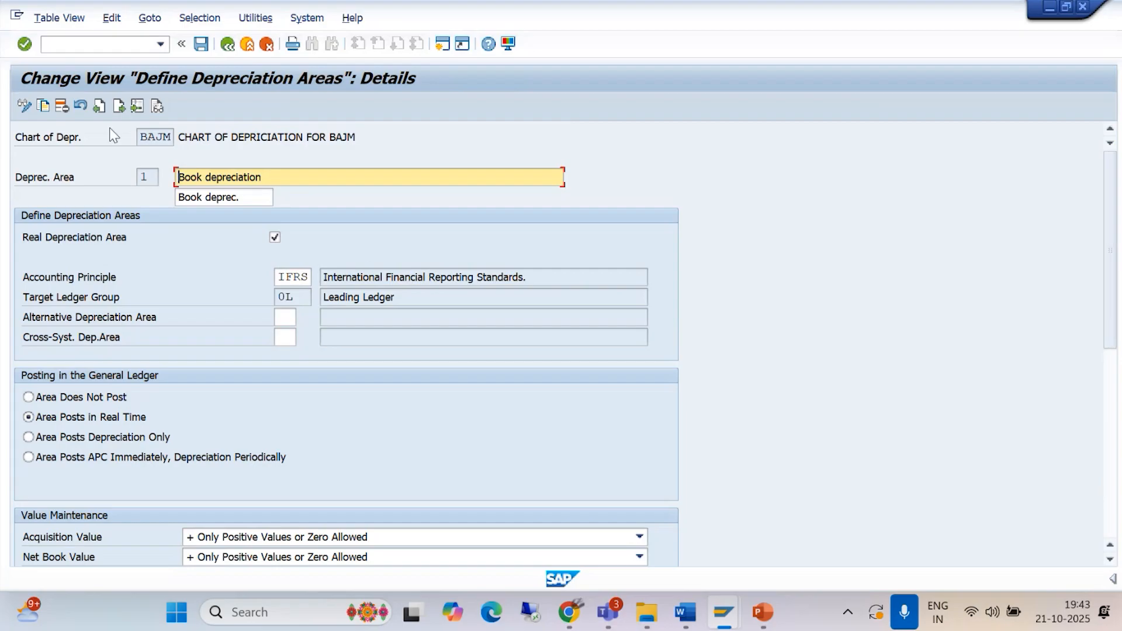
click(200, 45)
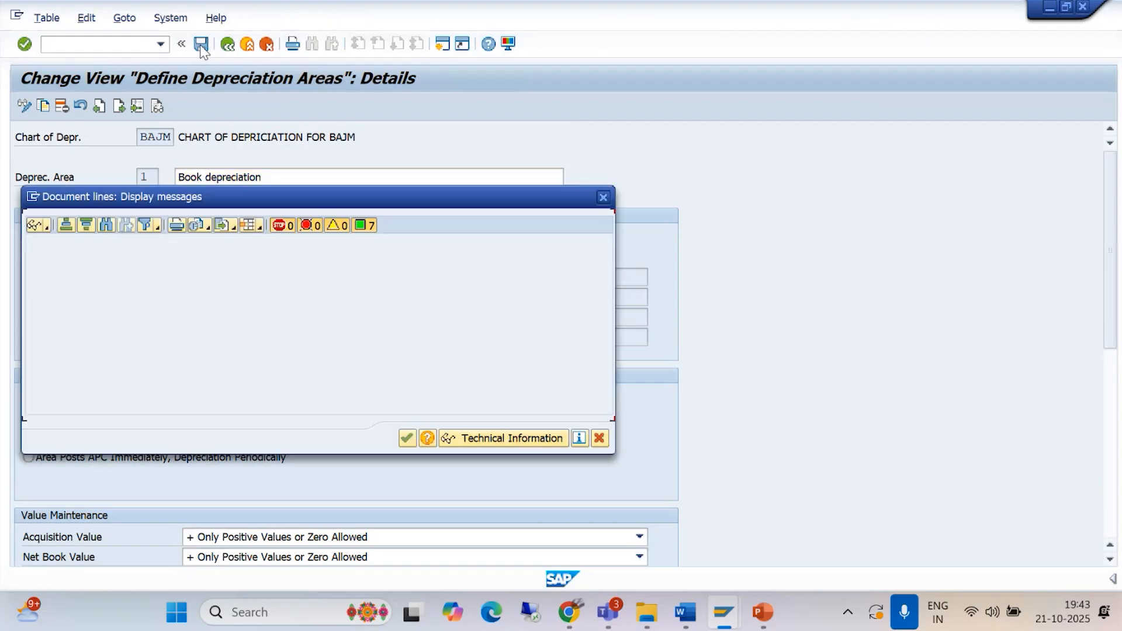
click(407, 439)
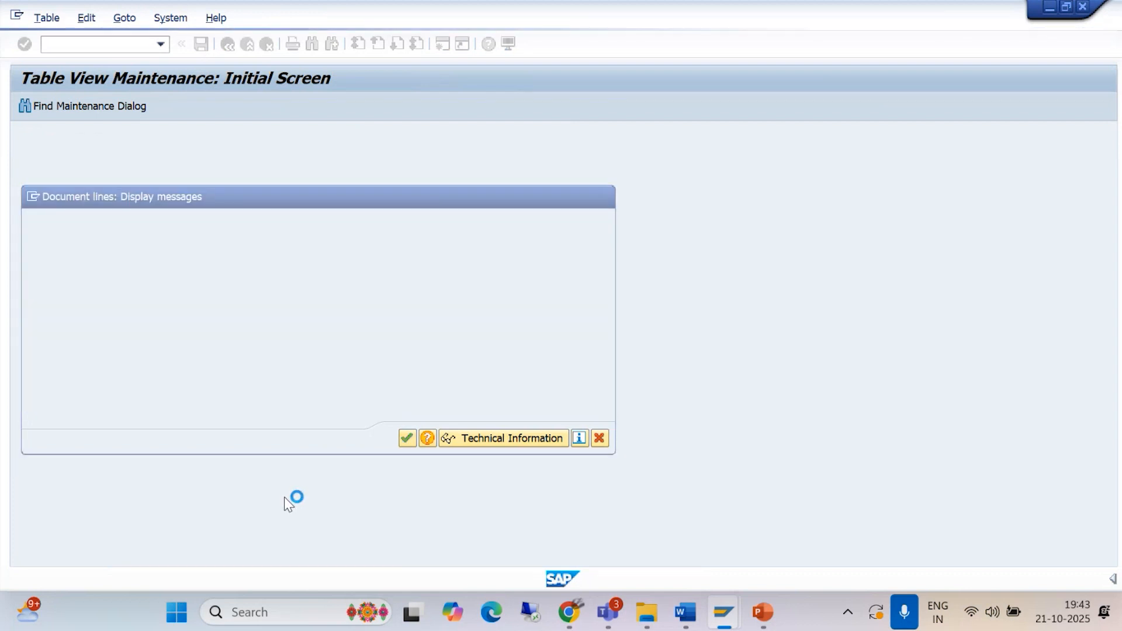
click(368, 299)
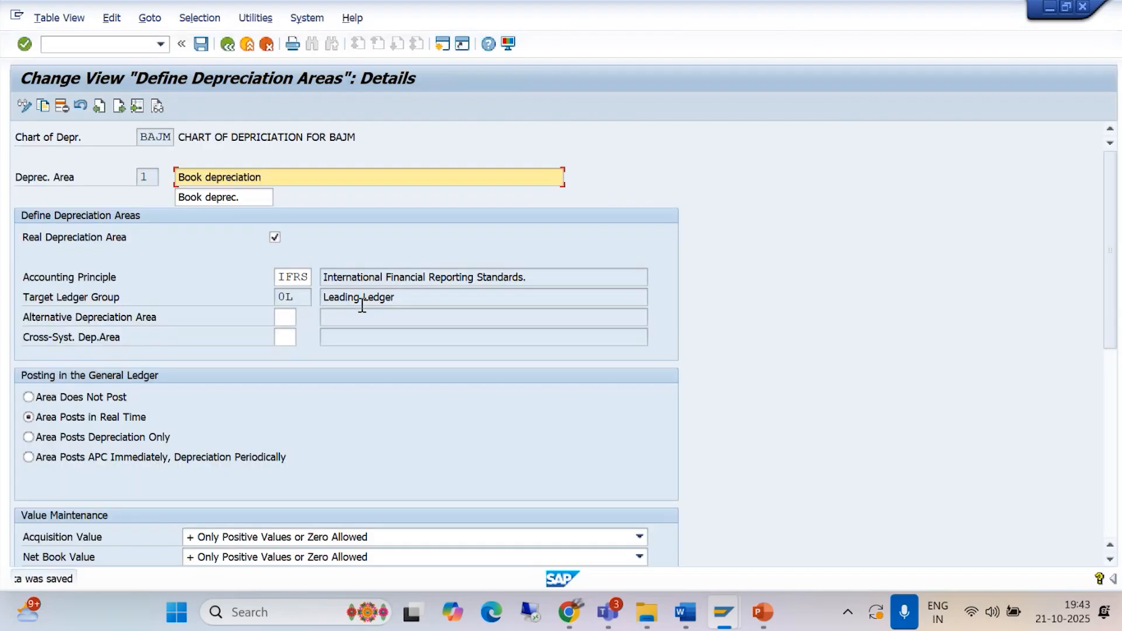
click(227, 45)
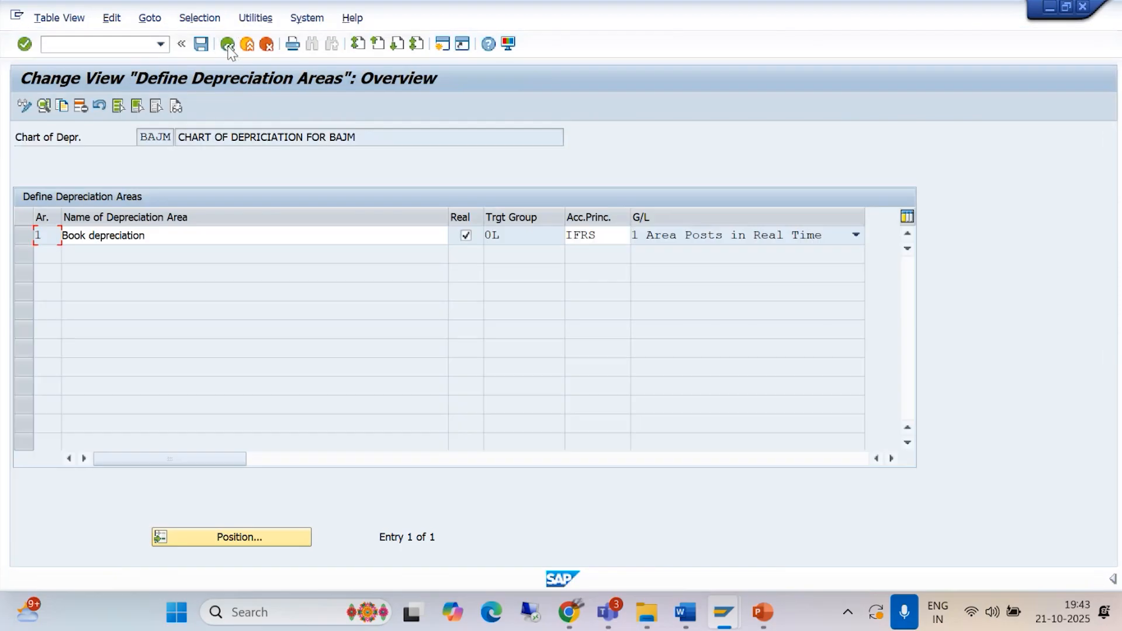
click(227, 45)
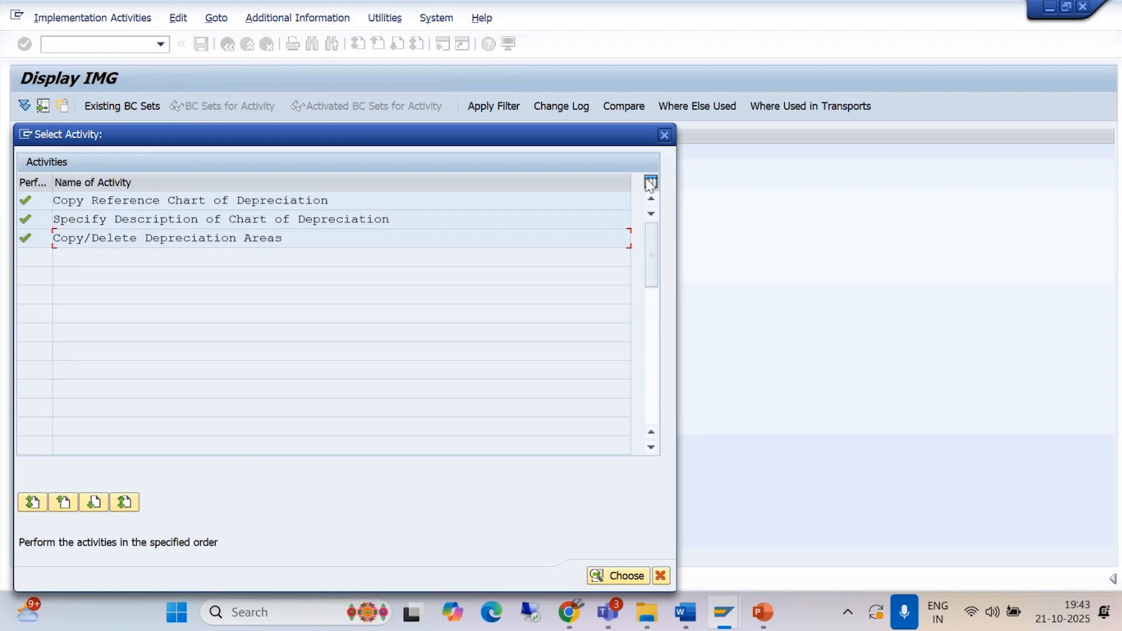
click(664, 135)
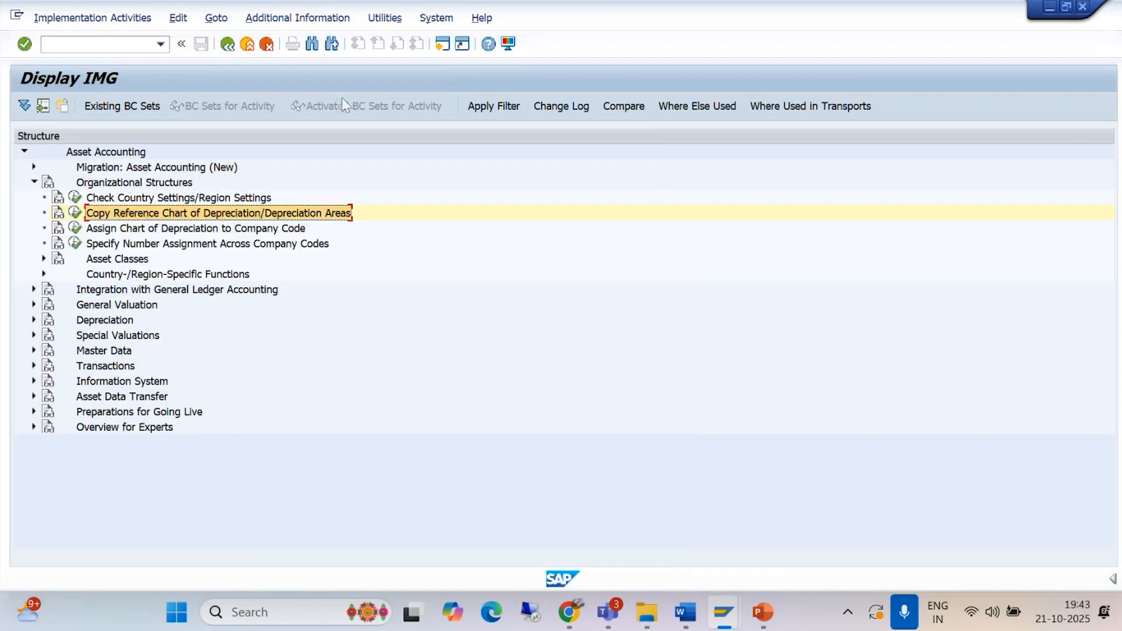
Step: Switch to the Asset Management document and review the chart of depreciation steps through to the section on creating a zero tax code
mouse_move(688, 611)
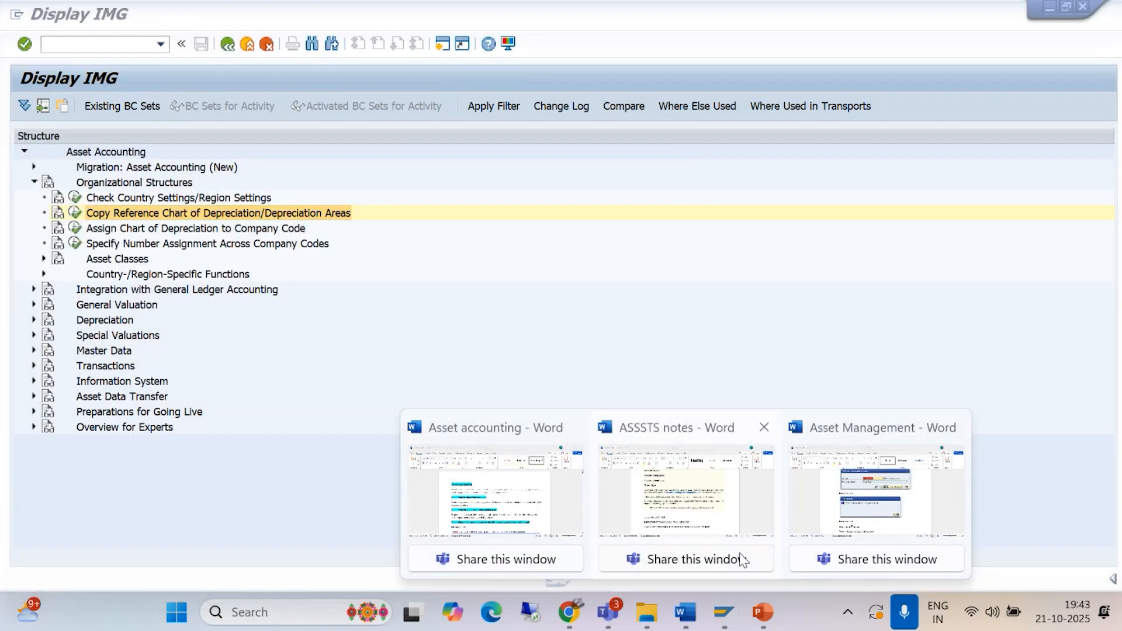
click(876, 520)
scroll(547, 419, down, 3)
scroll(547, 419, down, 10)
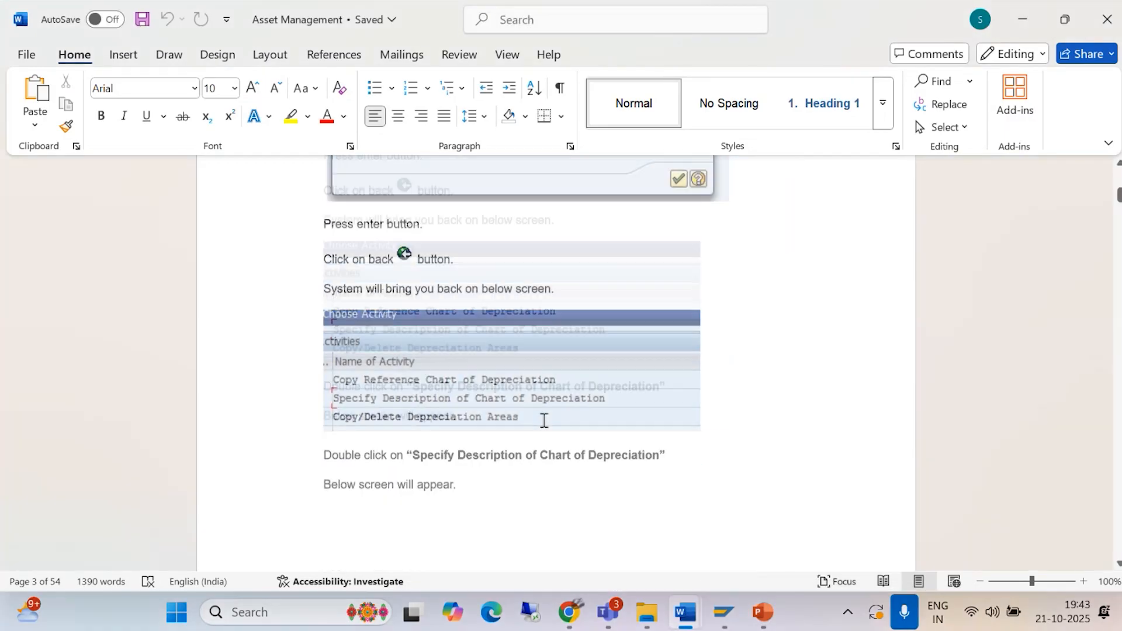
scroll(538, 436, down, 12)
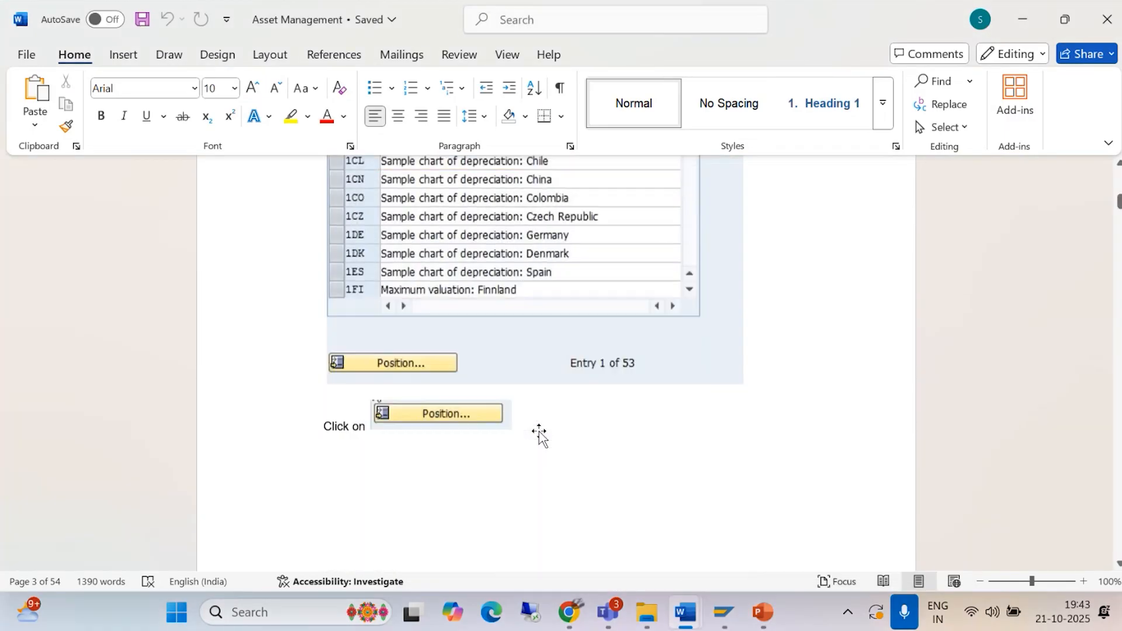
scroll(538, 436, down, 10)
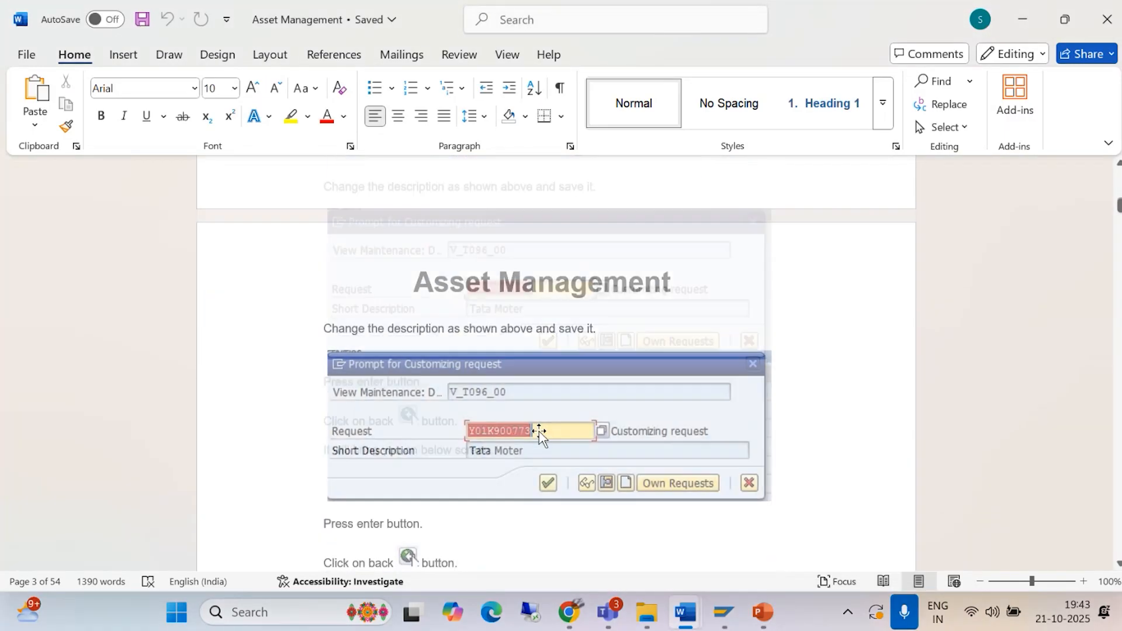
scroll(538, 433, down, 10)
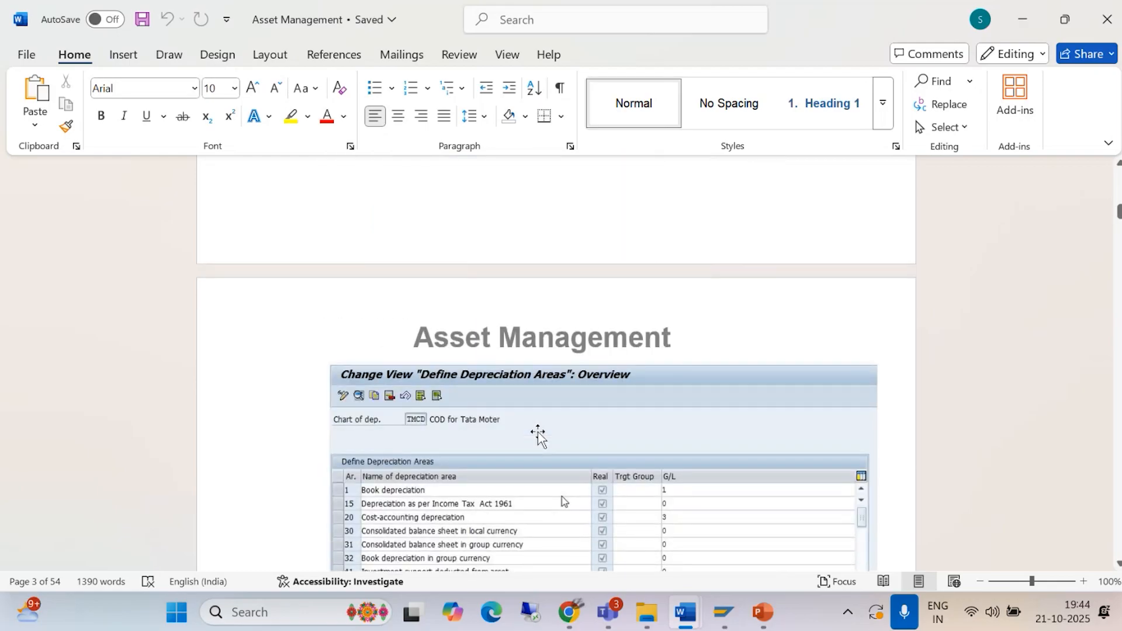
scroll(539, 436, down, 9)
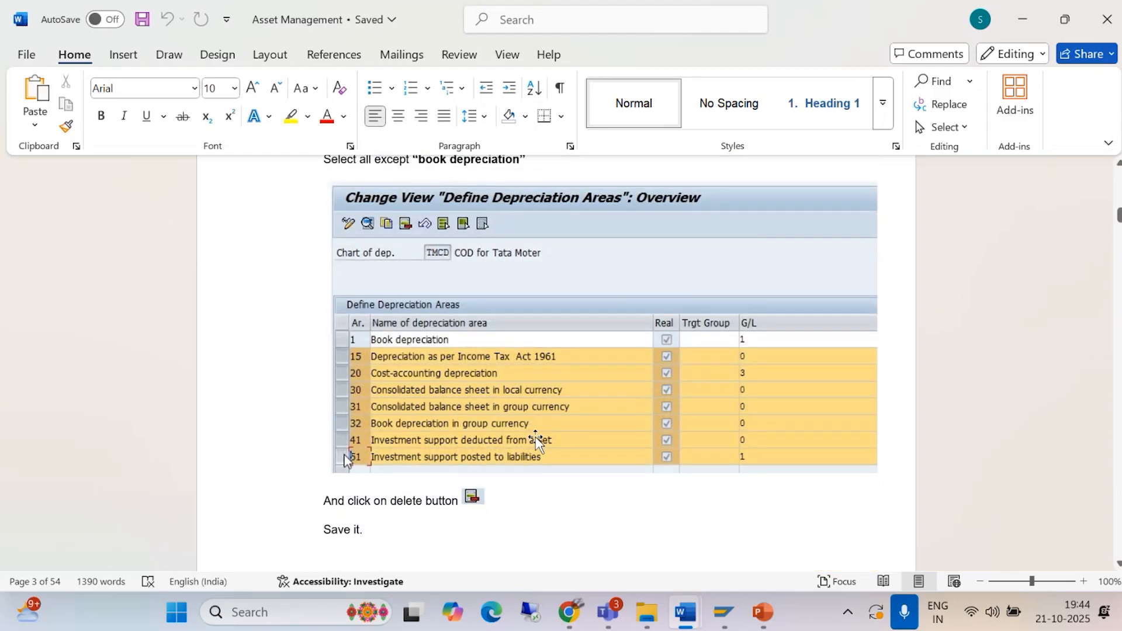
scroll(534, 444, down, 10)
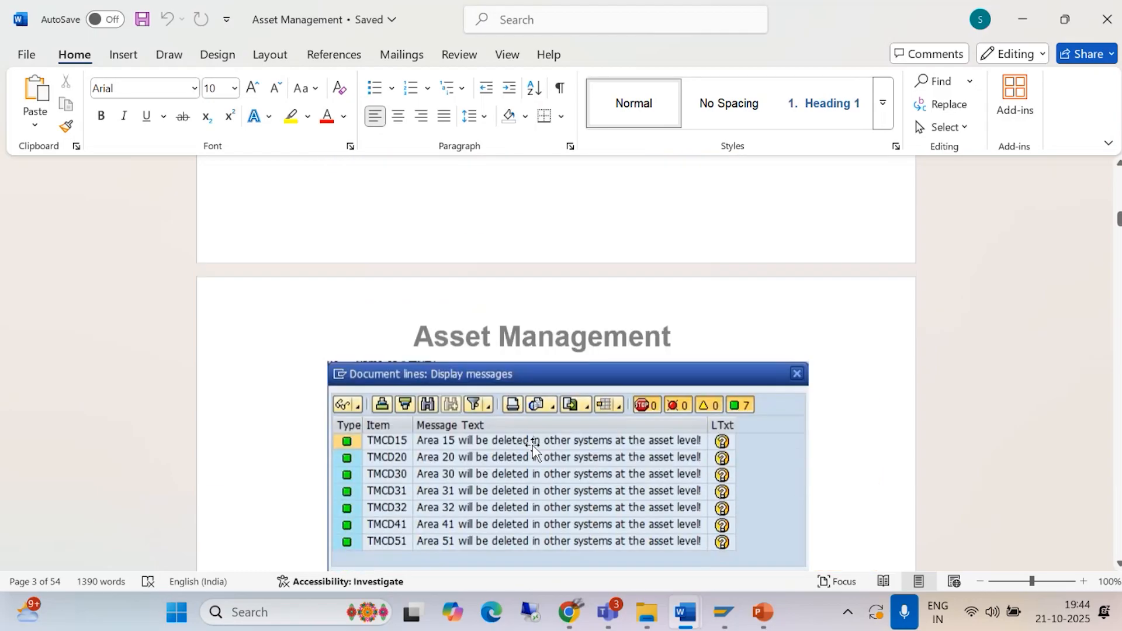
scroll(532, 450, down, 12)
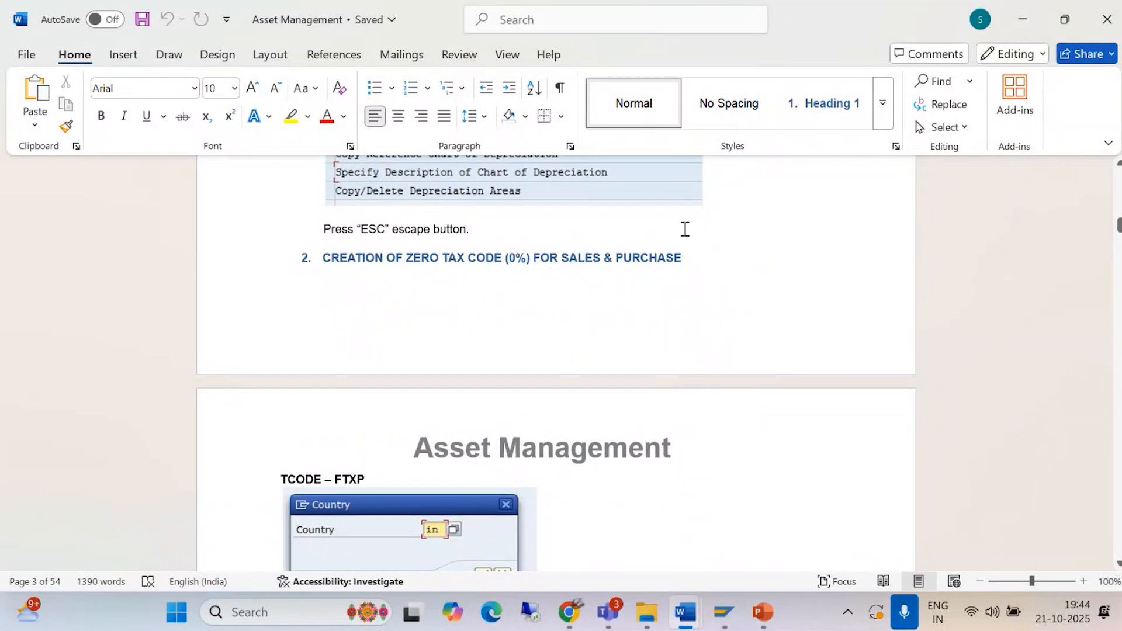
Step: Switch to SAP and start tax code maintenance with transaction FTXP for country IN
click(723, 612)
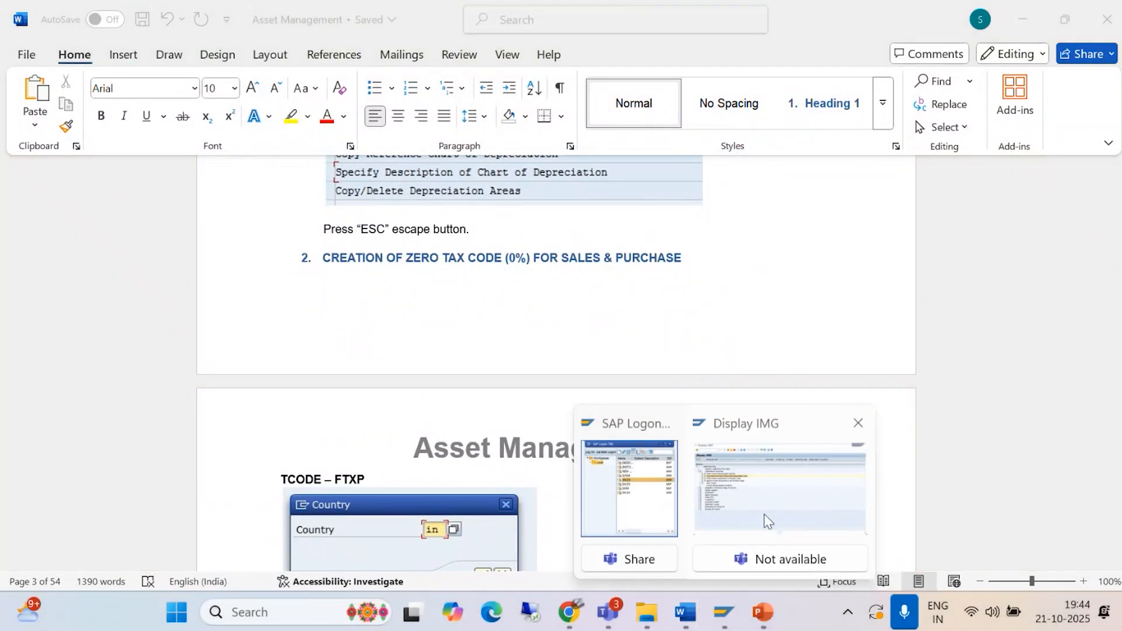
click(763, 515)
click(72, 46)
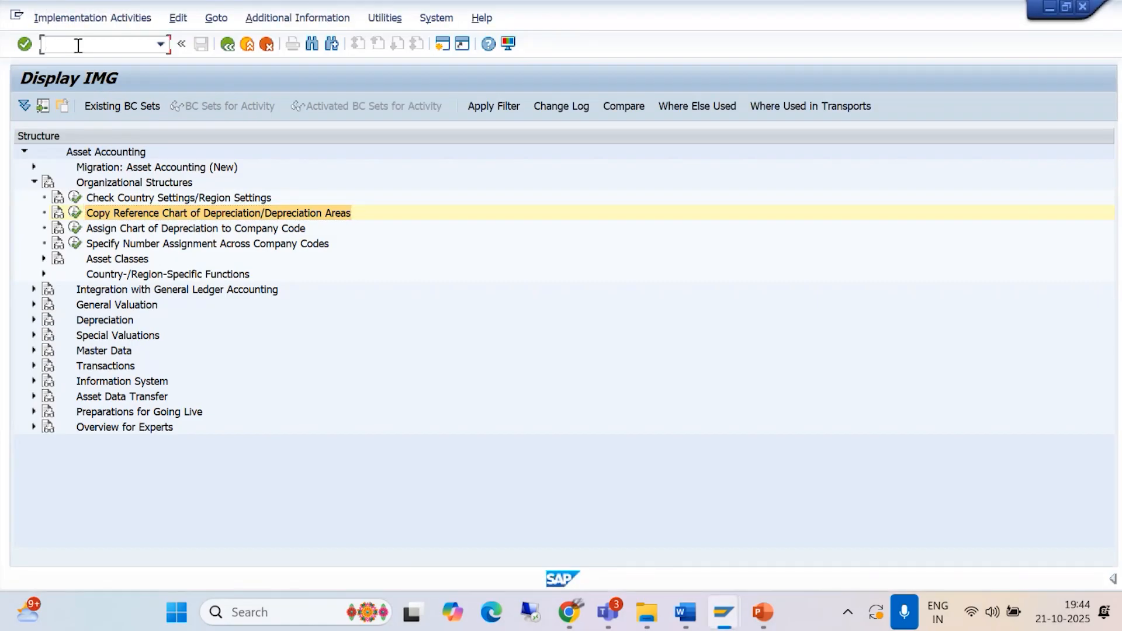
text(/NFTXP)
key(Return)
text(IN)
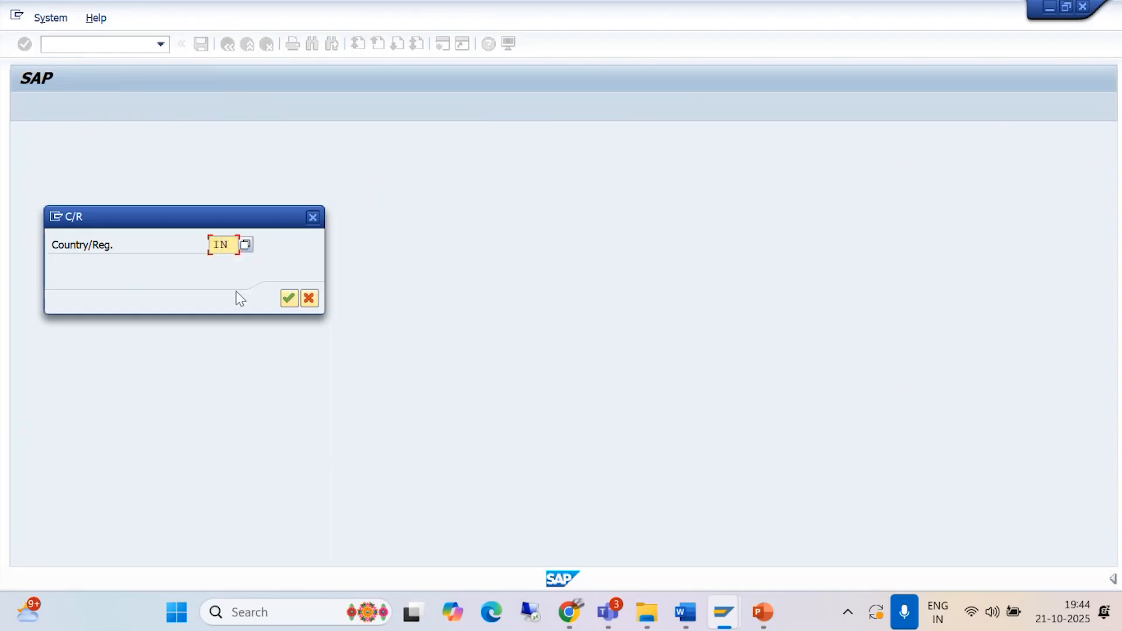
click(288, 299)
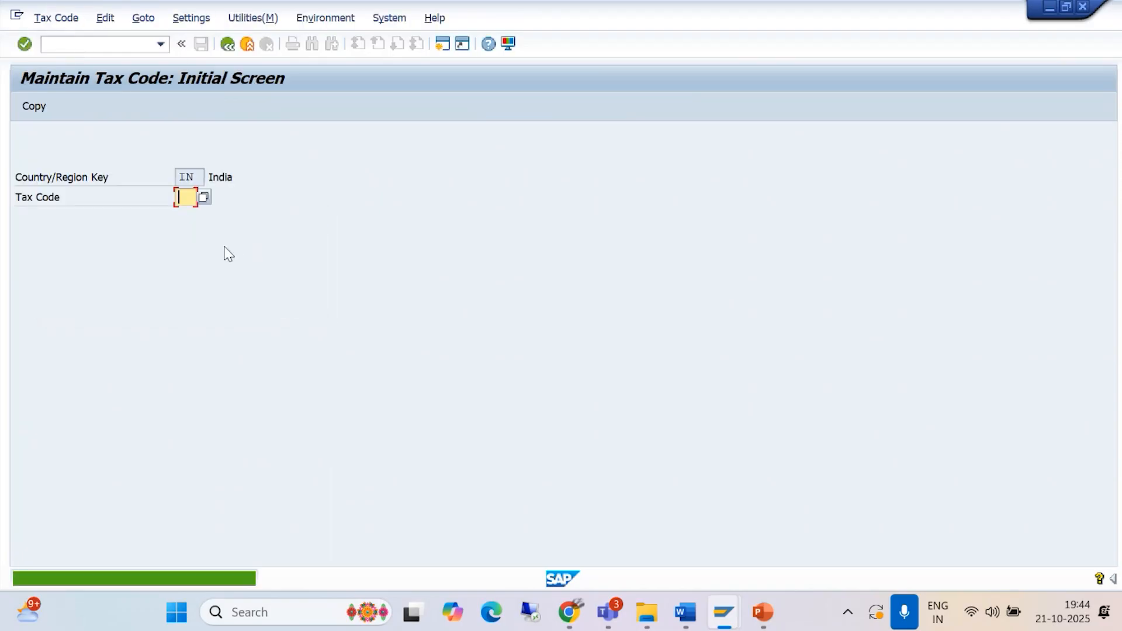
Step: Check the tax rates of tax code V0 and return to the SAP Easy Access screen
text(V)
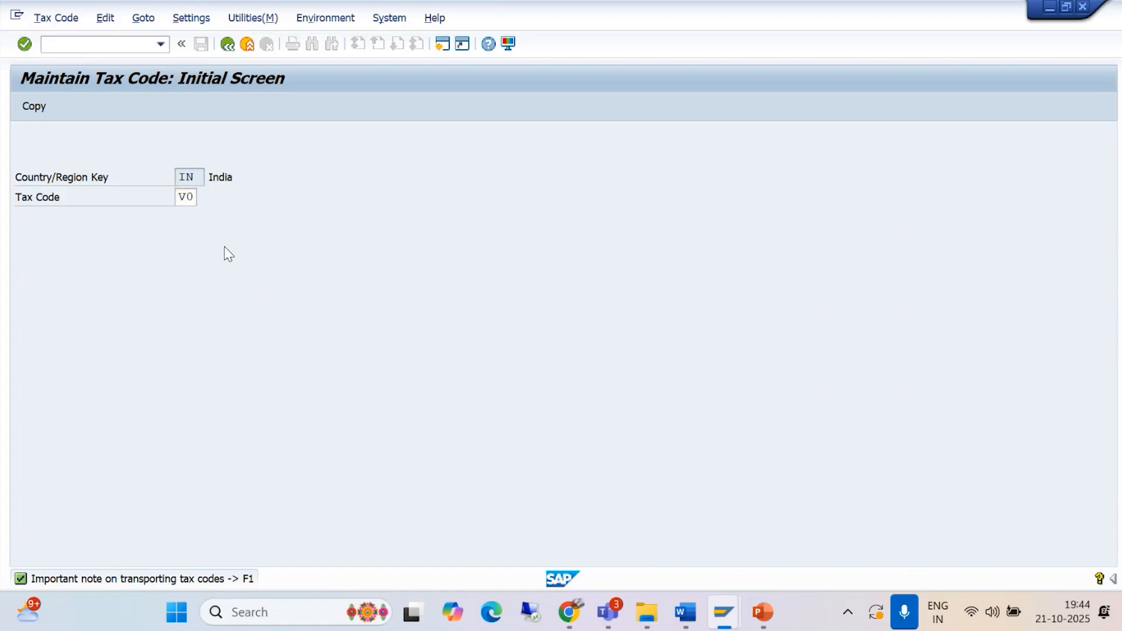
text(0)
key(Return)
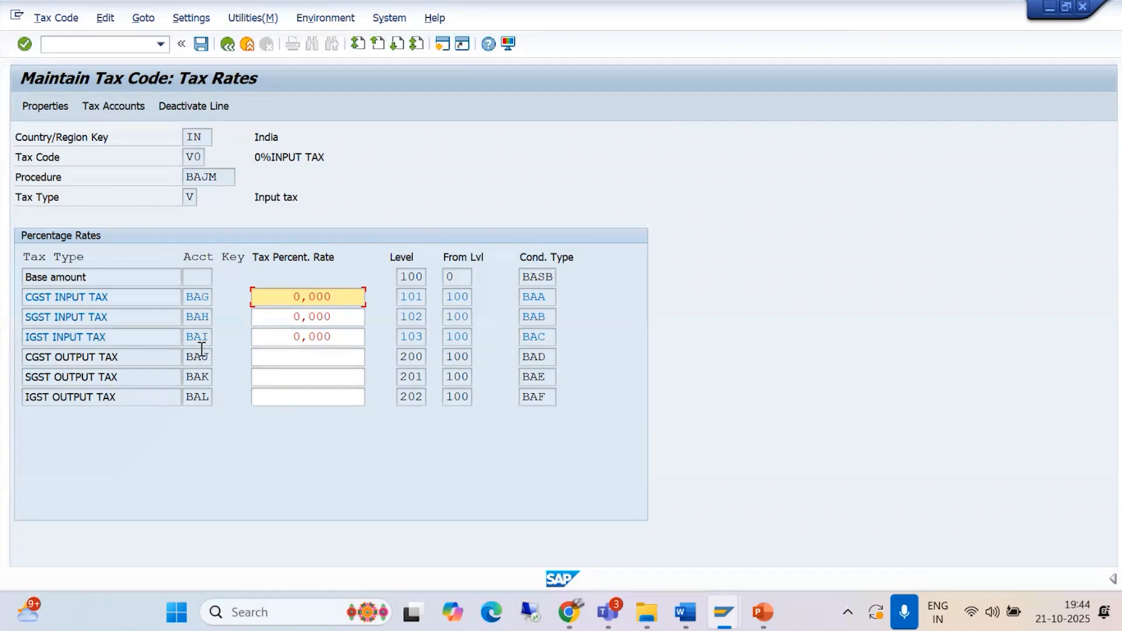
click(229, 48)
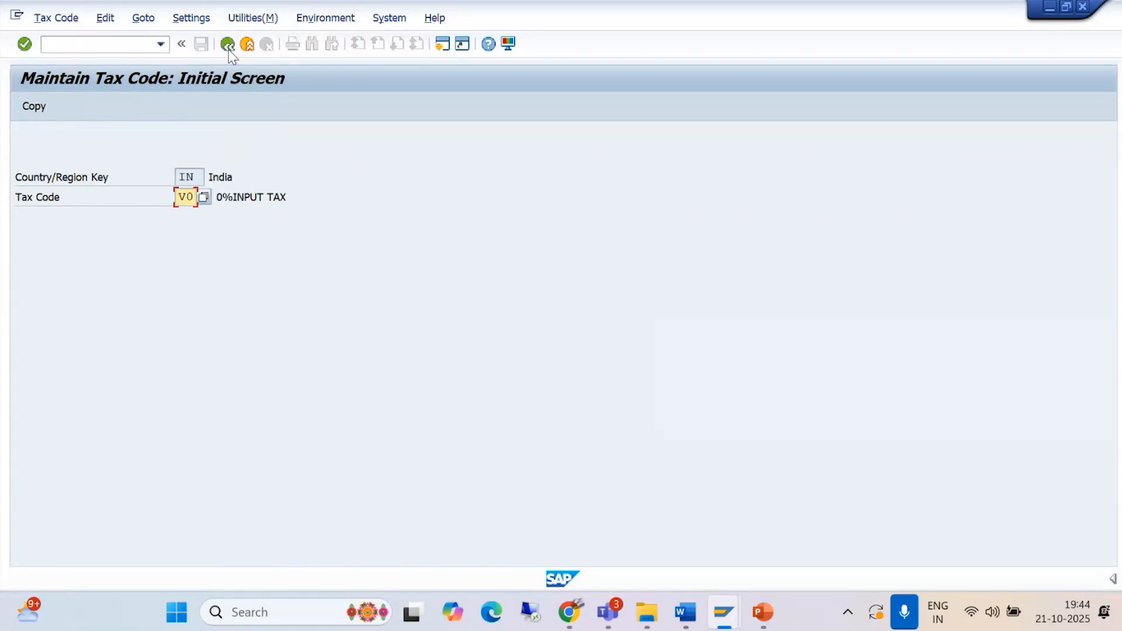
click(229, 48)
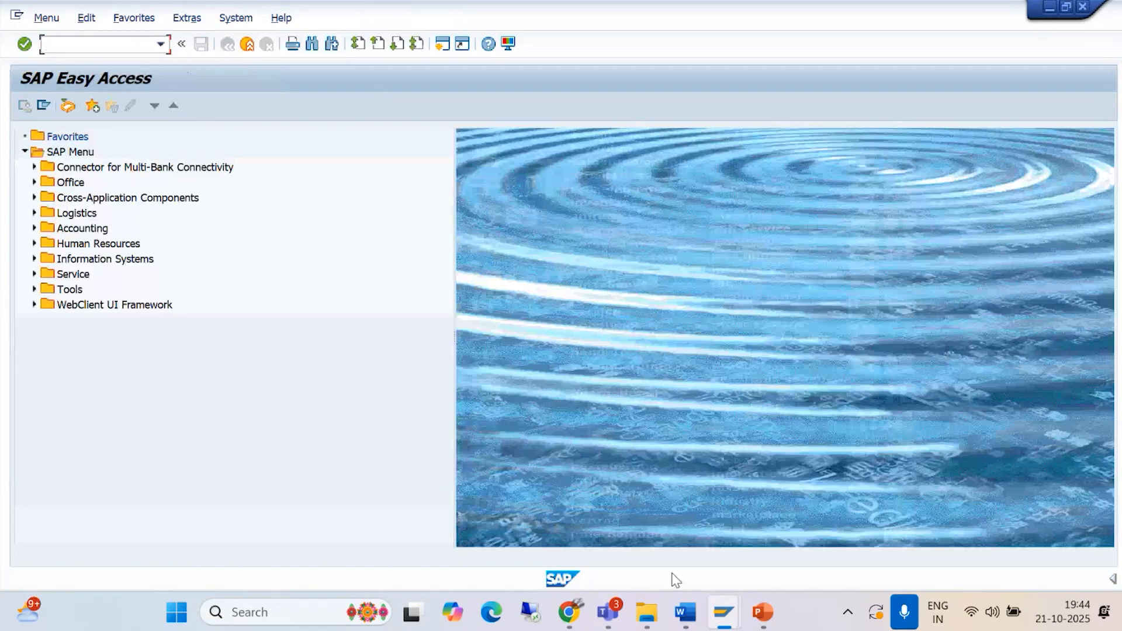
Step: Review the zero tax code steps in the Asset Management document up to the company code assignment section
mouse_move(685, 611)
click(873, 521)
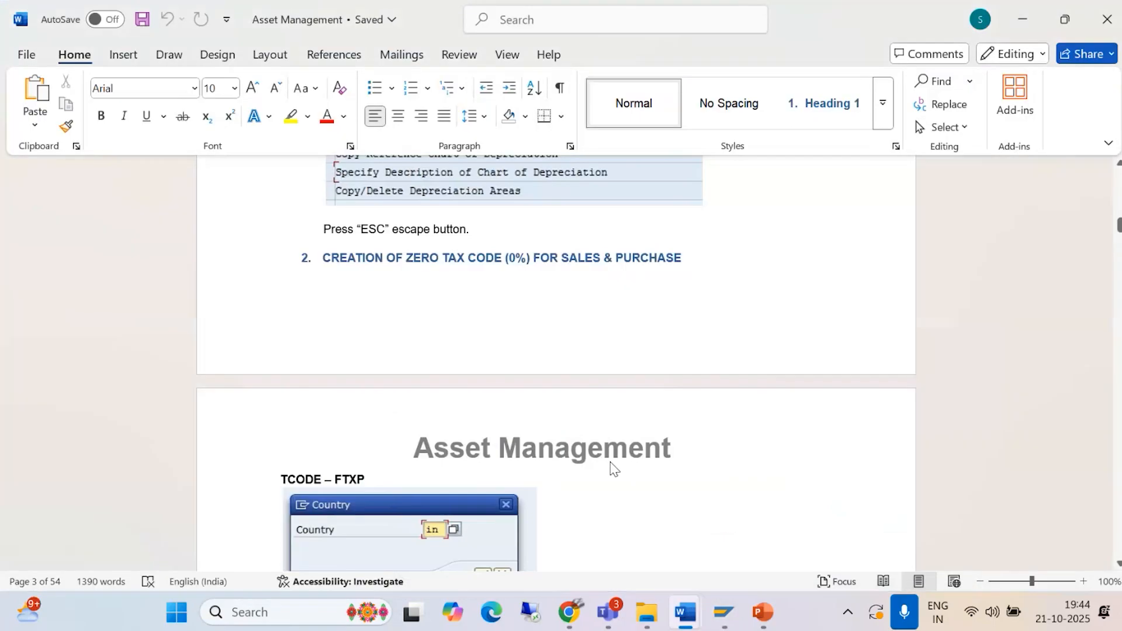
scroll(514, 441, down, 4)
scroll(518, 433, down, 10)
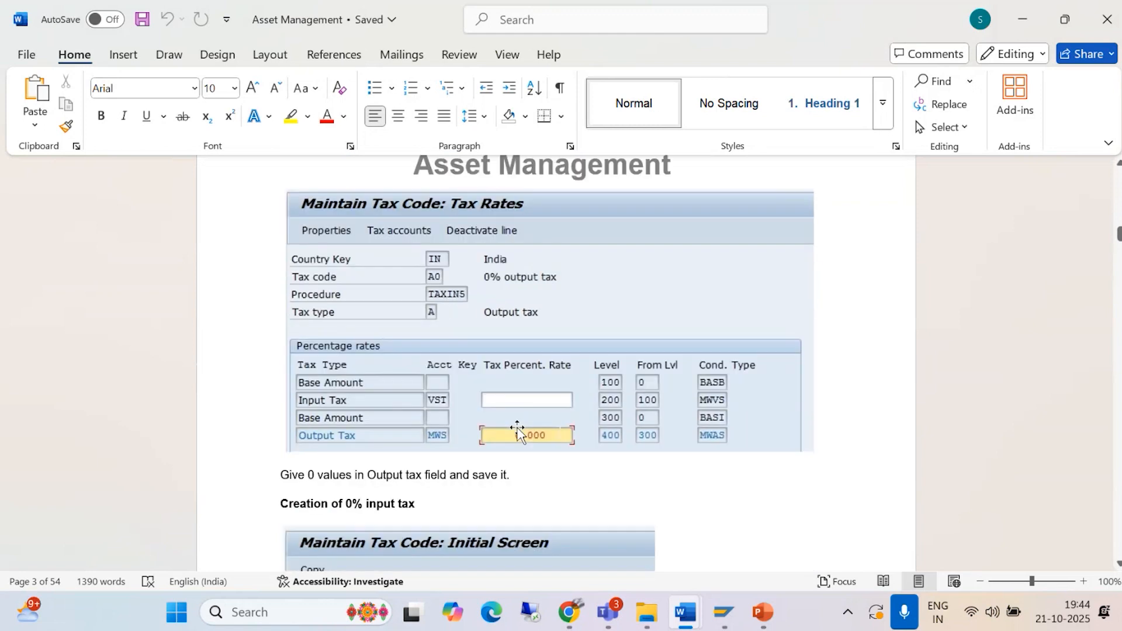
scroll(517, 432, down, 12)
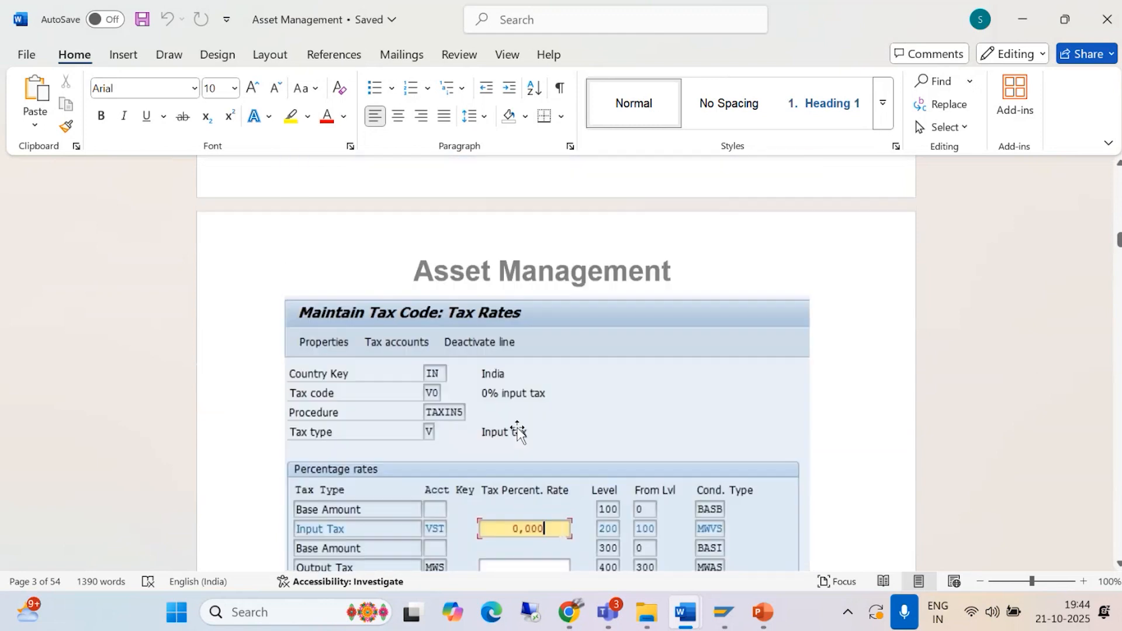
scroll(517, 432, down, 5)
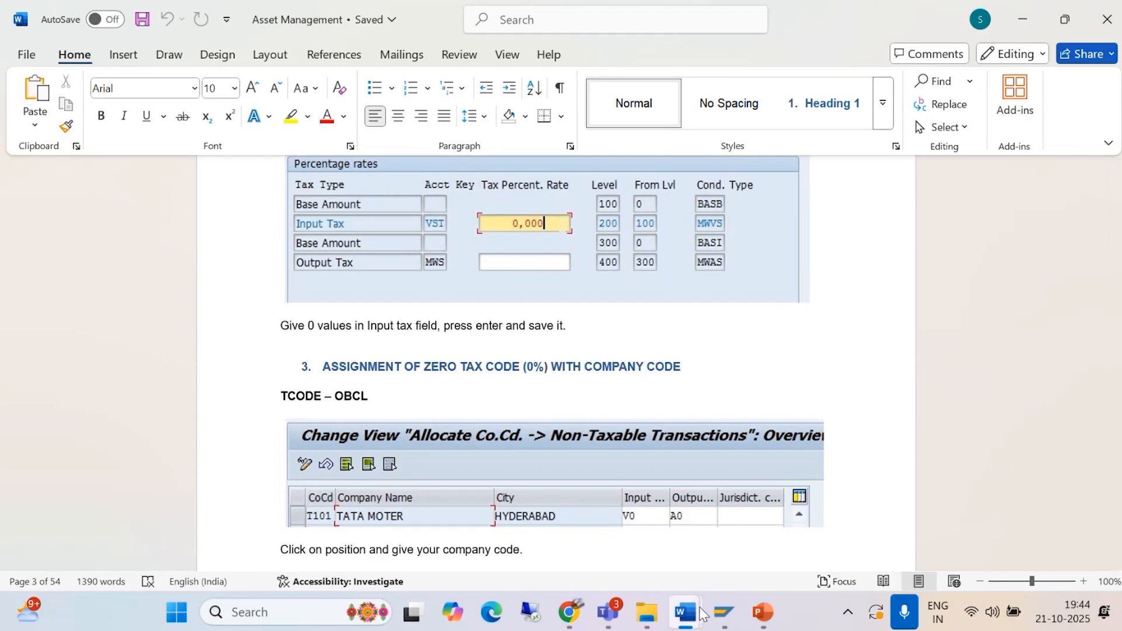
Step: Switch to SAP, open the non-taxable transactions allocation with transaction OBCL and position the list at company code BAJM
click(724, 612)
click(789, 526)
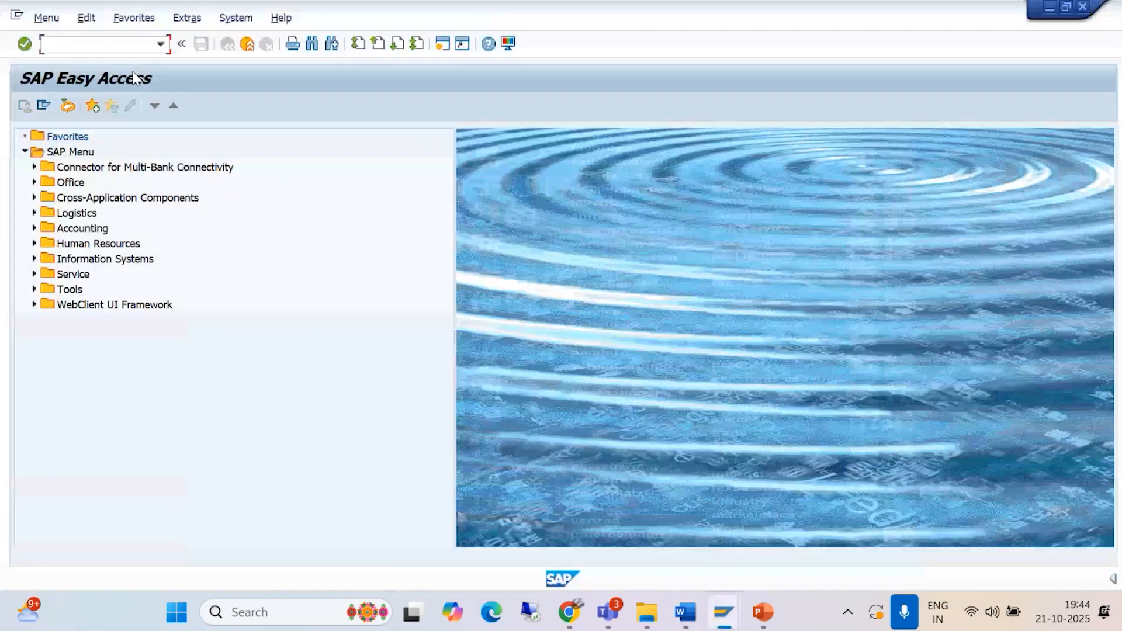
text(K)
key(Return)
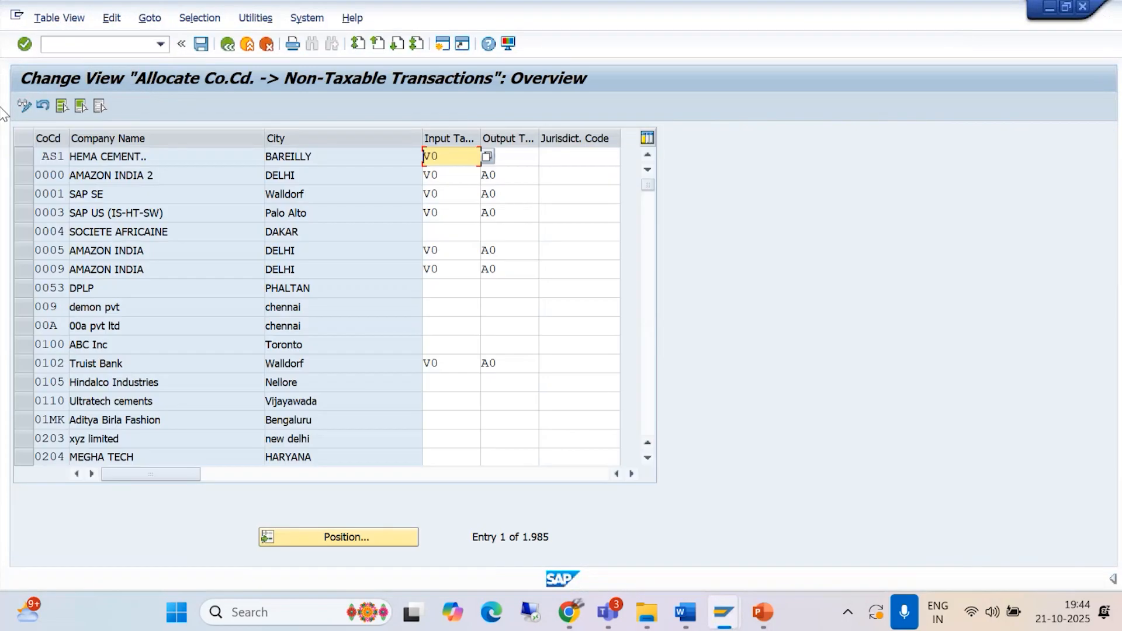
click(383, 542)
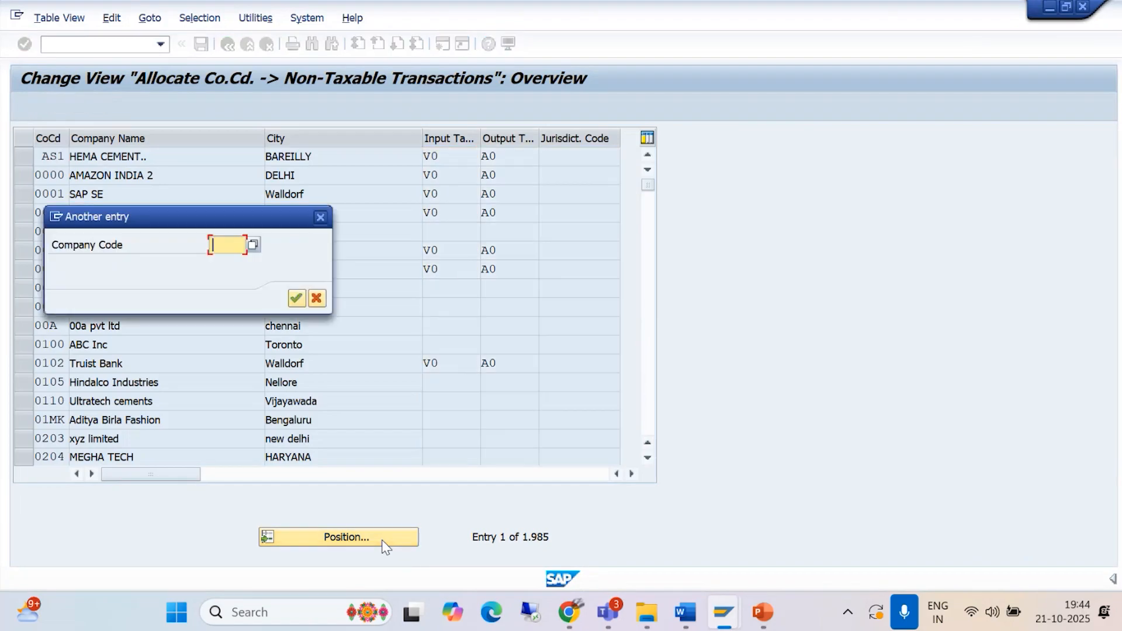
text(BA)
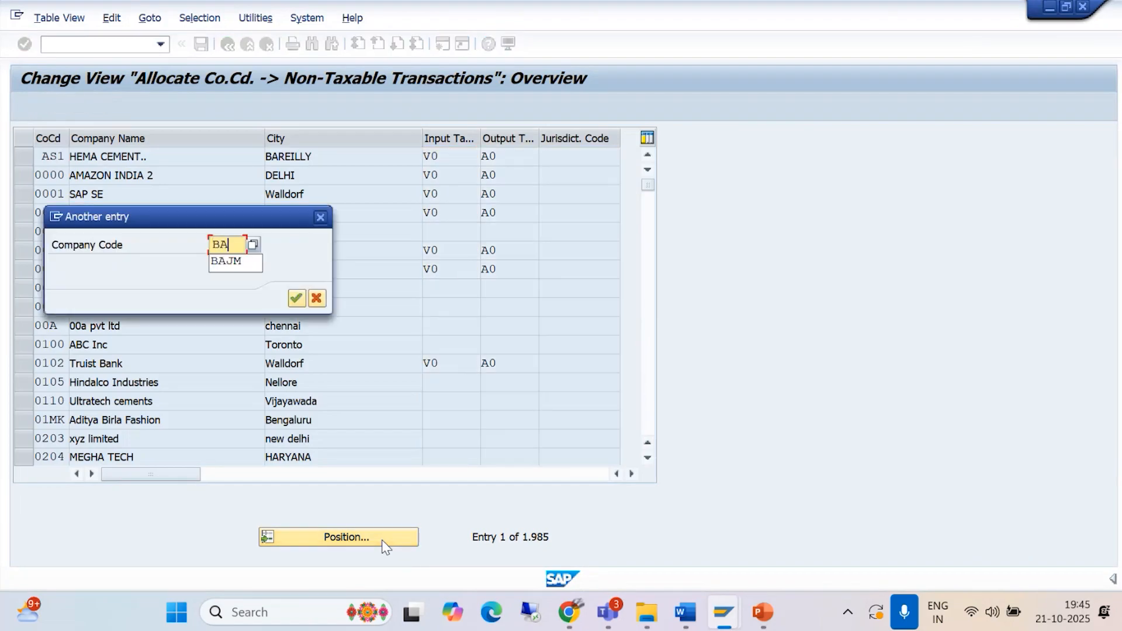
text(JM)
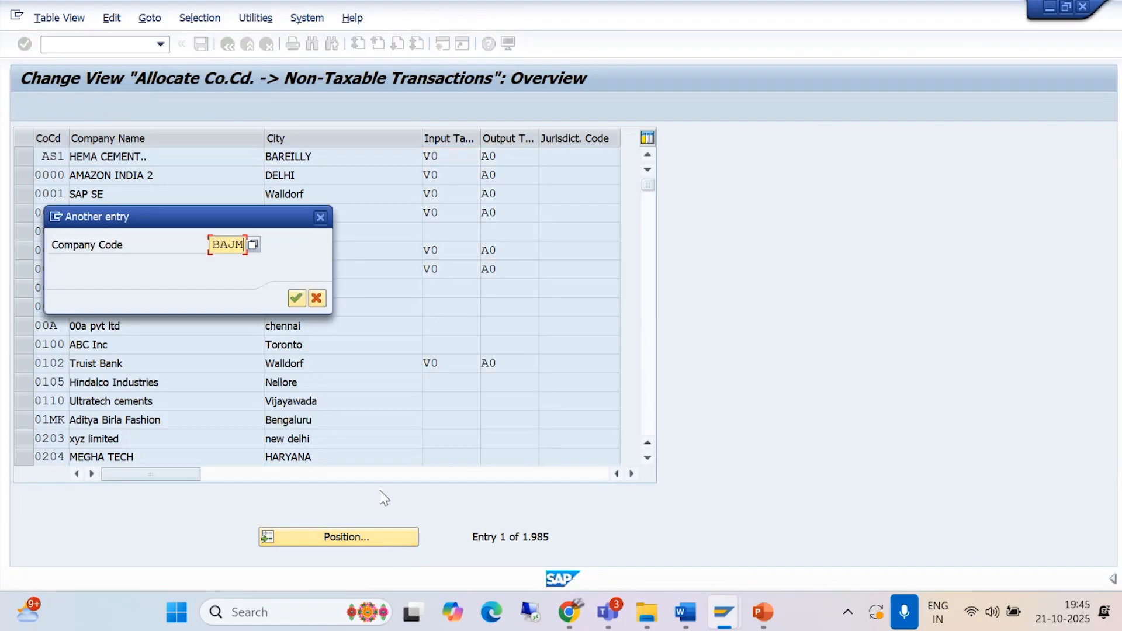
click(296, 298)
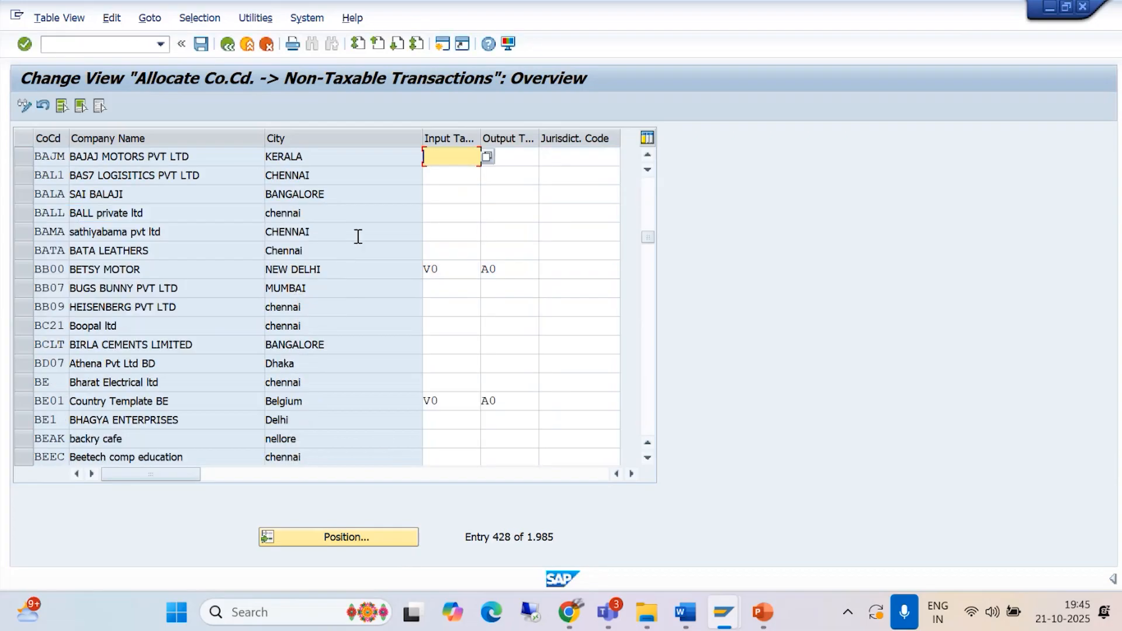
Step: Assign input tax code V0 and output tax code A0 to company code BAJM and save with the customizing request
text(V0)
click(508, 154)
text(A0)
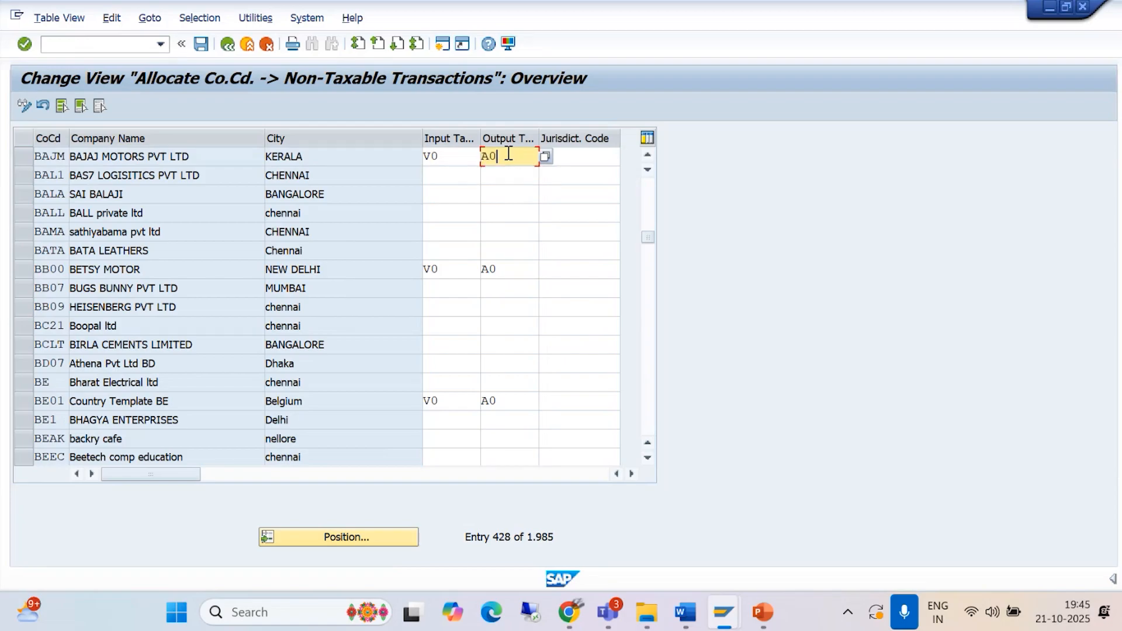
click(200, 44)
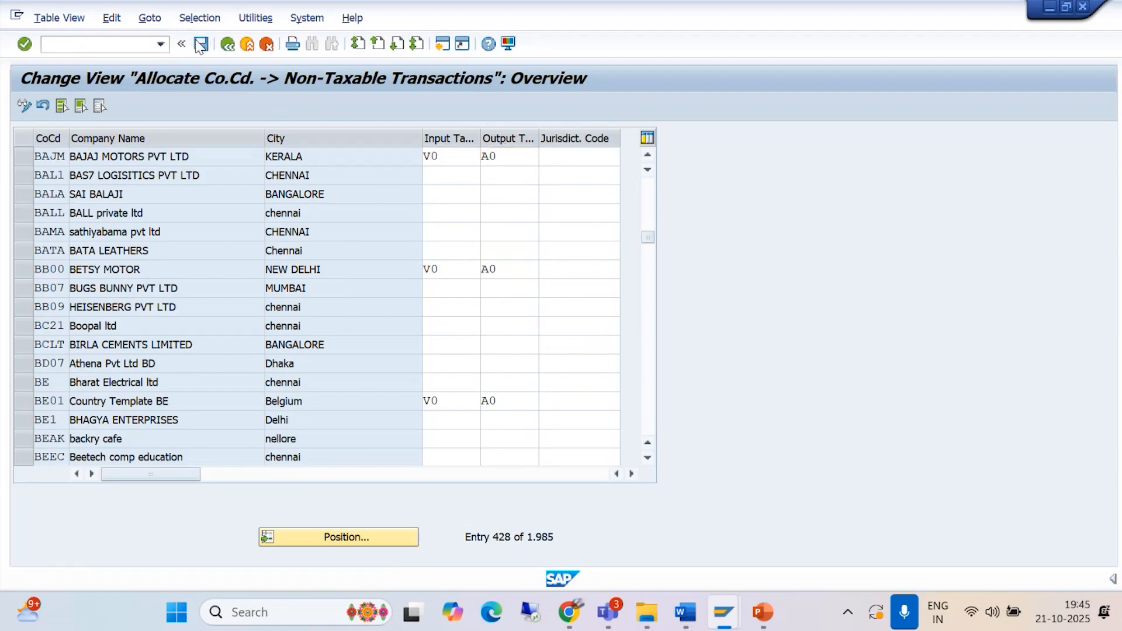
click(370, 299)
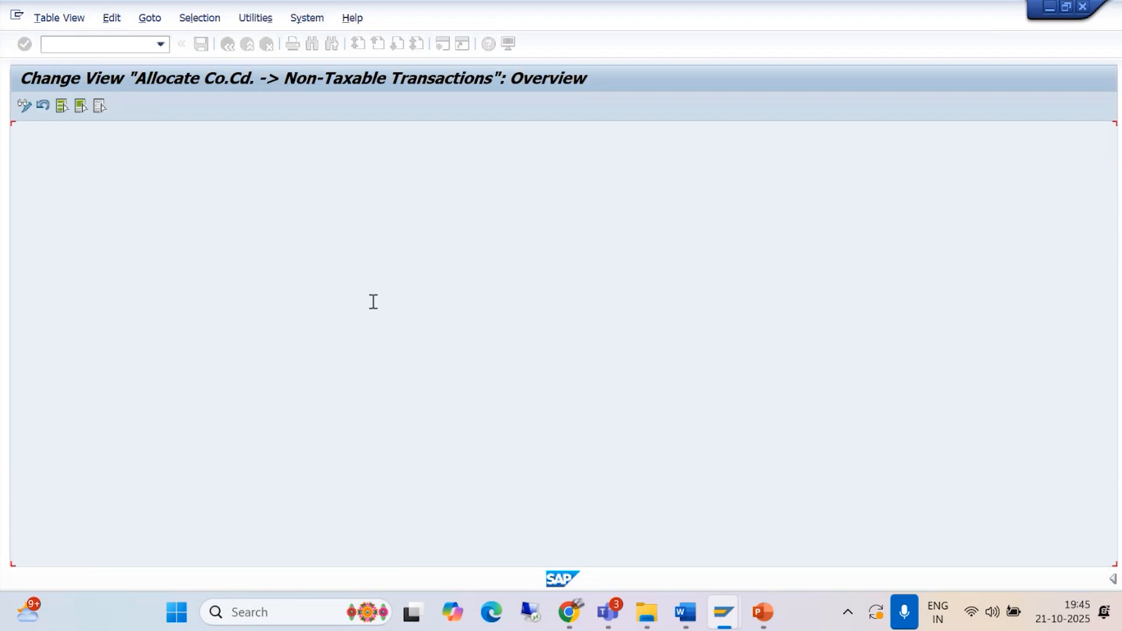
Step: Examine the section on assigning the chart of depreciation to a company code in the Asset Management document
mouse_move(691, 612)
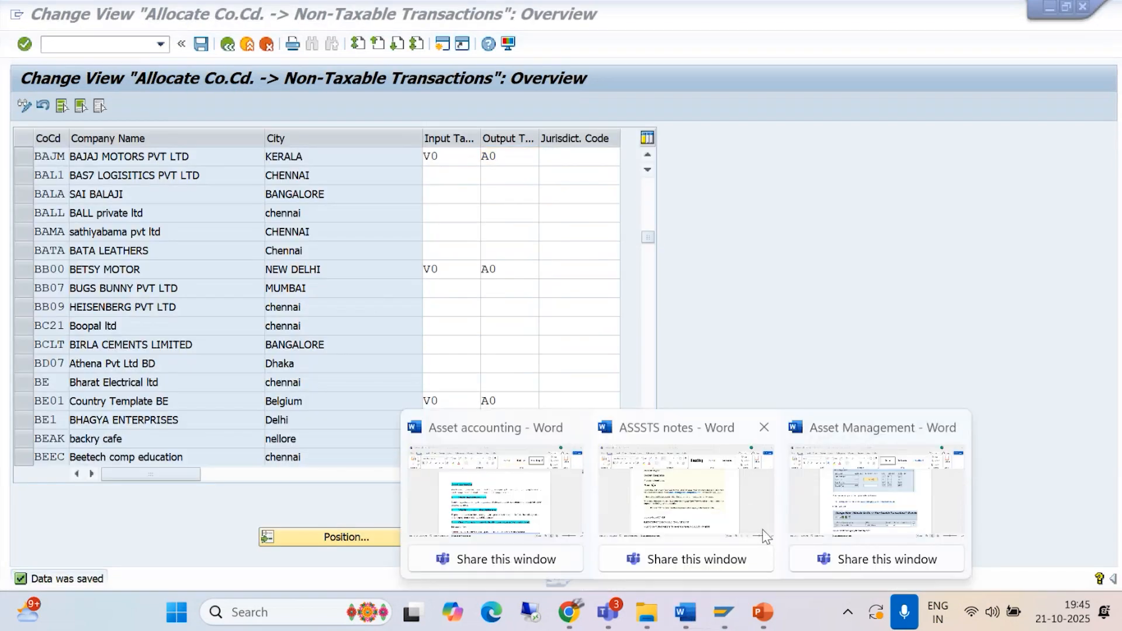
click(864, 495)
scroll(684, 401, down, 10)
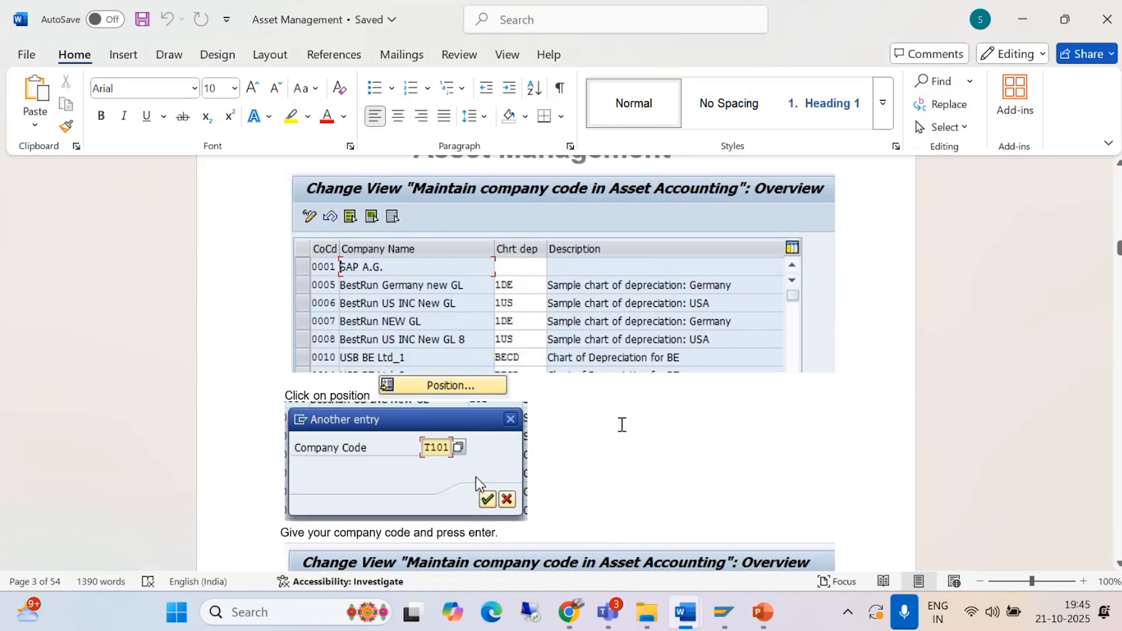
scroll(621, 424, down, 5)
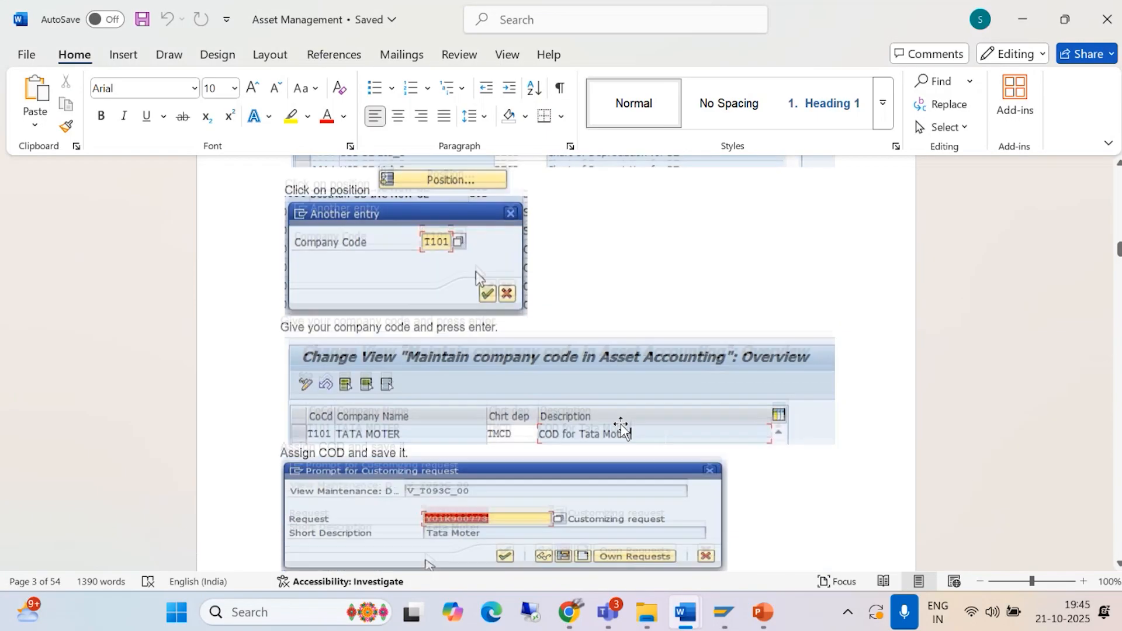
scroll(620, 425, down, 4)
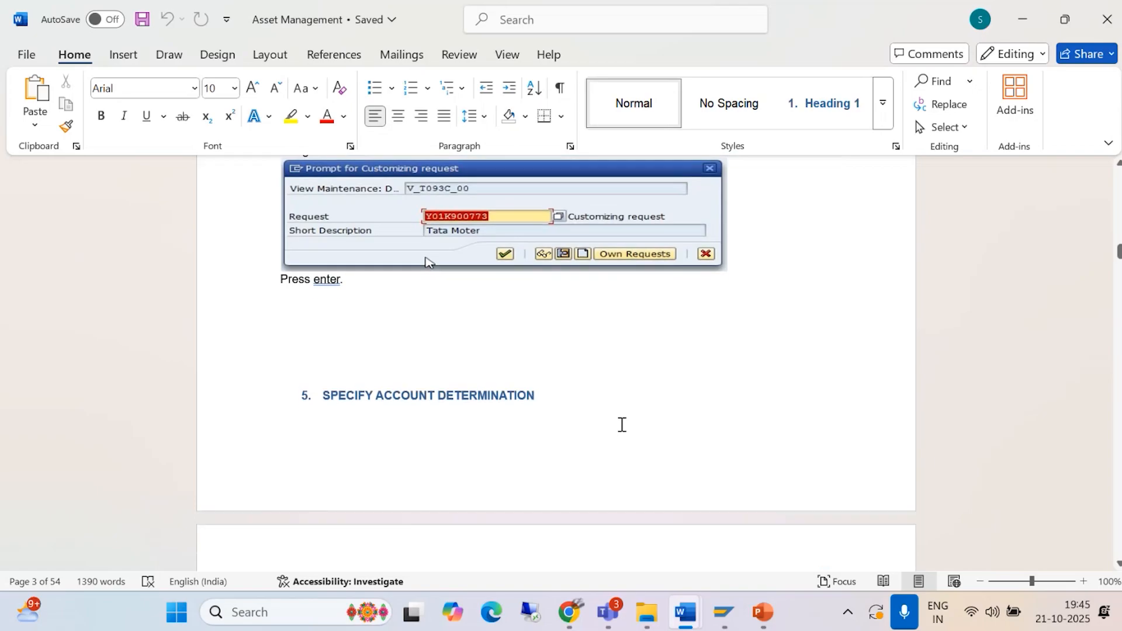
scroll(619, 426, up, 7)
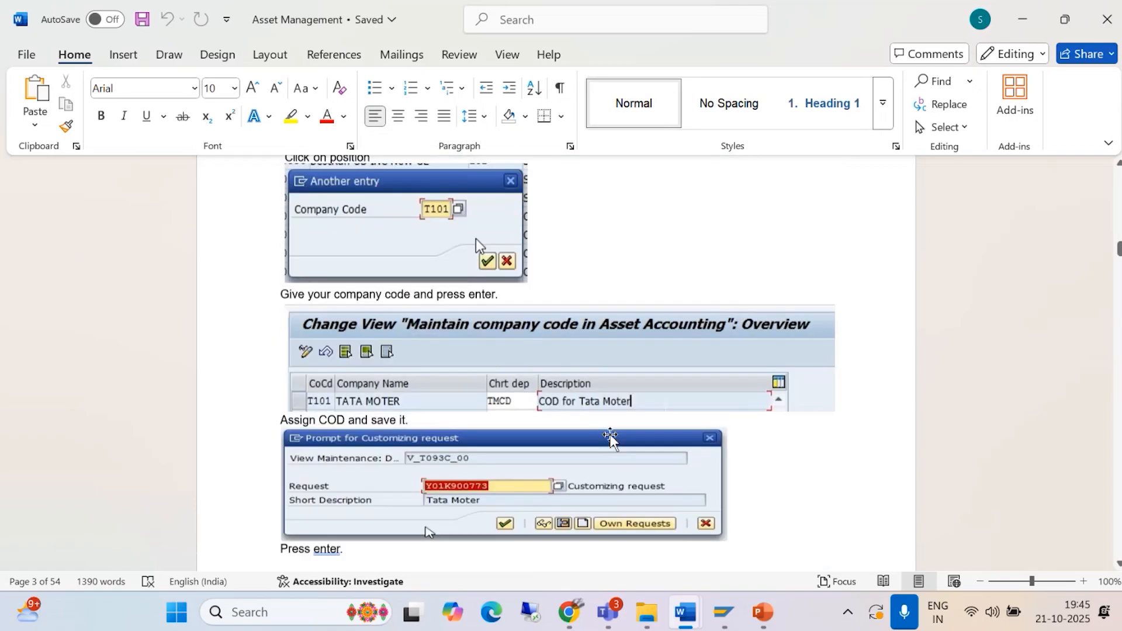
scroll(608, 442, up, 3)
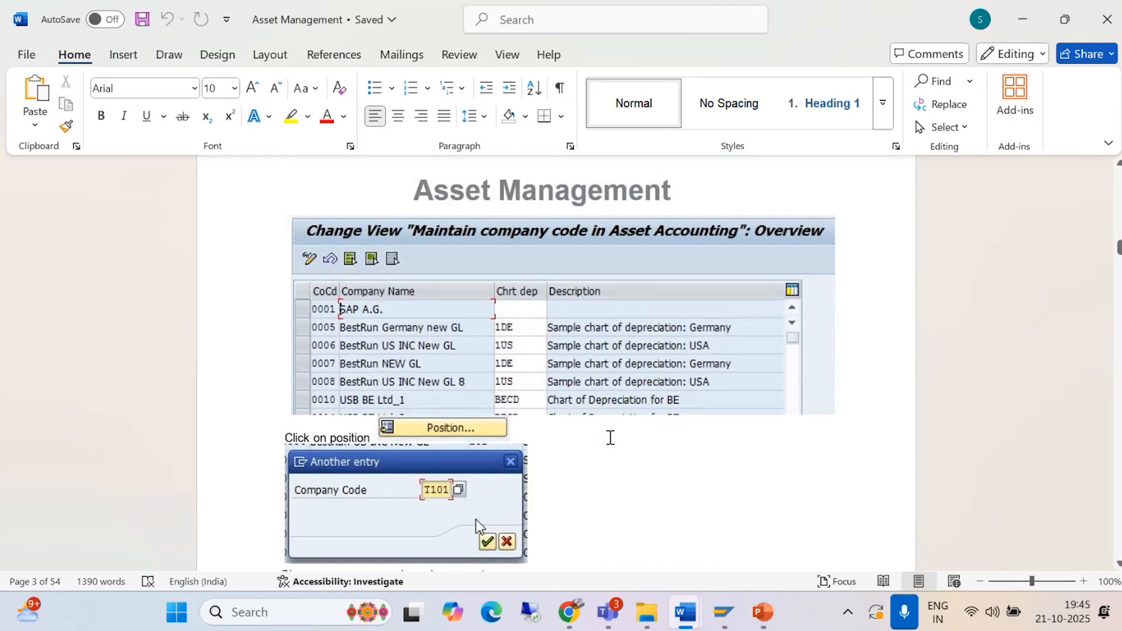
scroll(609, 437, up, 6)
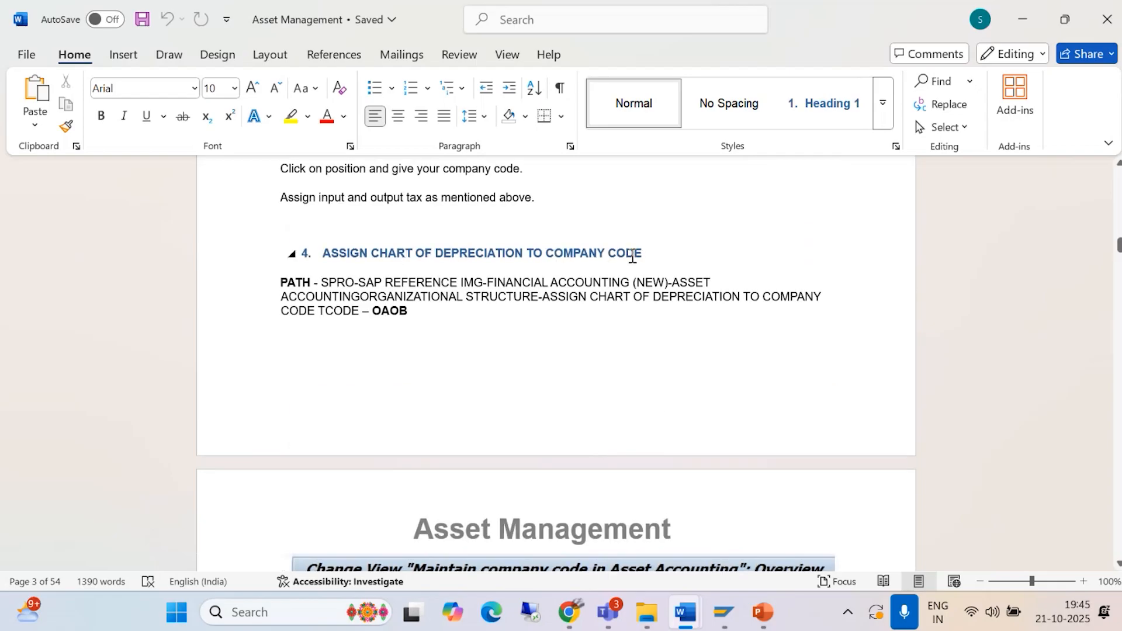
Step: Switch to SAP, open the company code view with transaction OAOB and position the list at company code BAJM
click(723, 611)
click(768, 506)
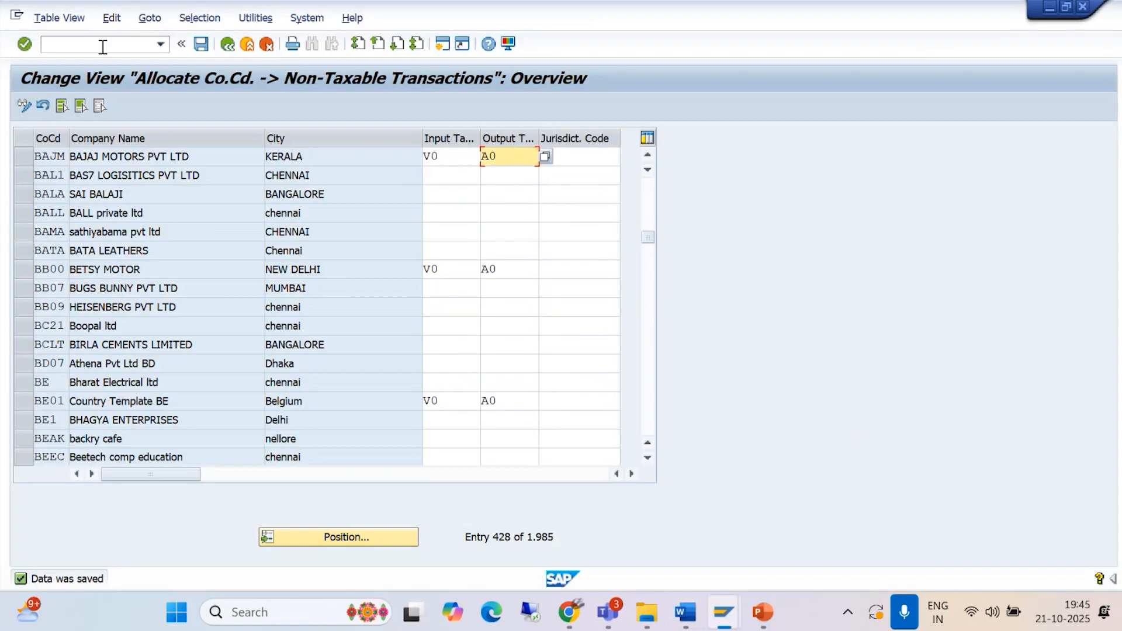
click(109, 46)
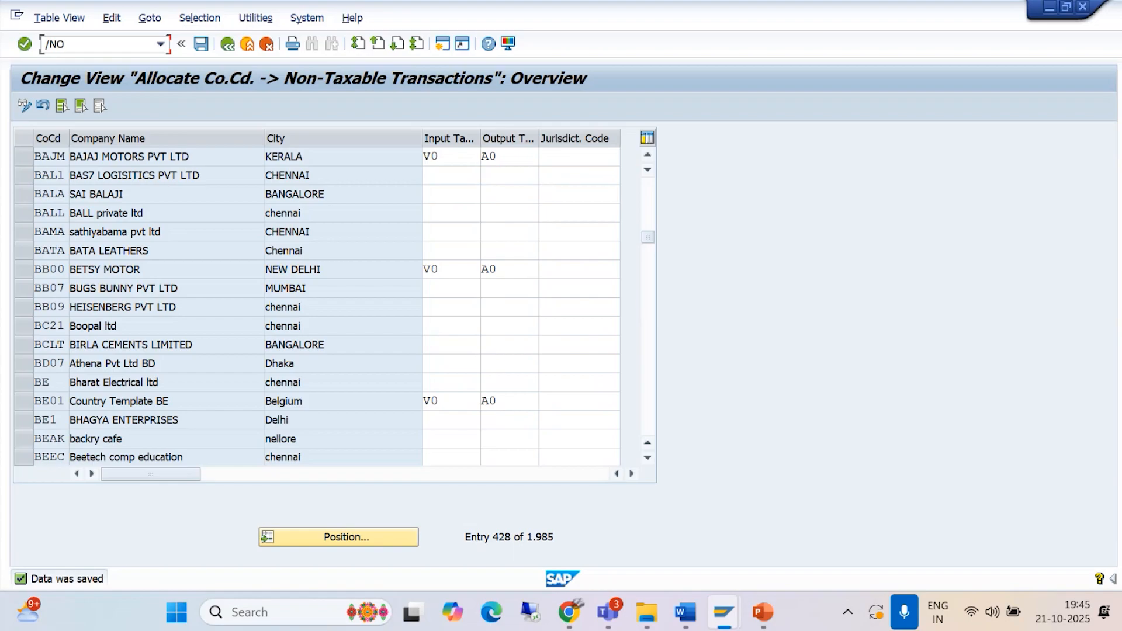
key(Return)
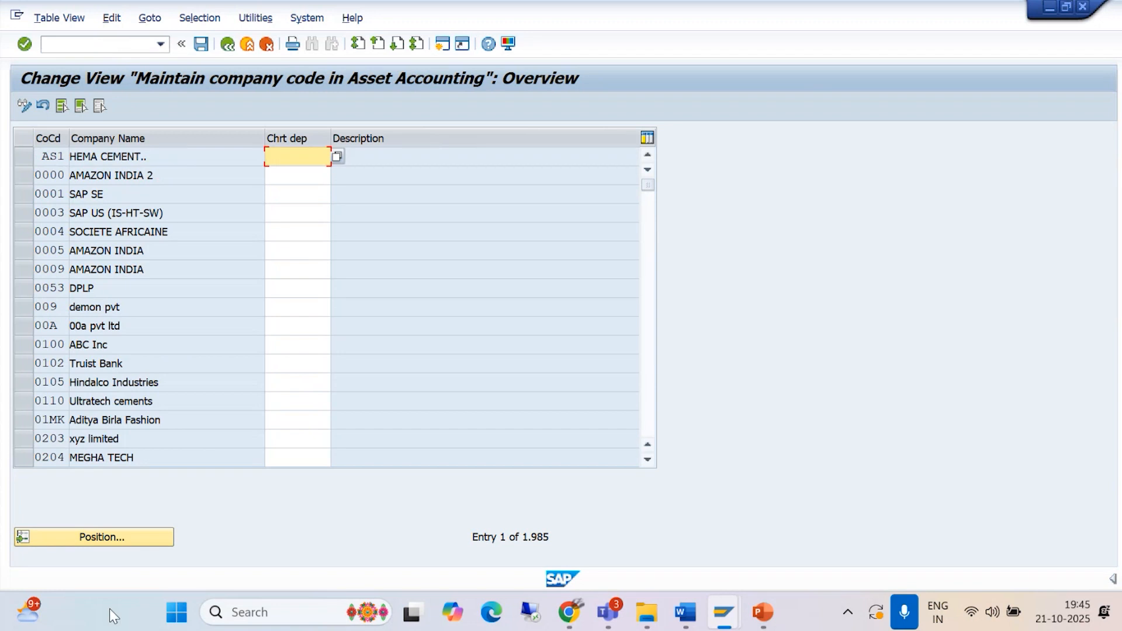
click(107, 540)
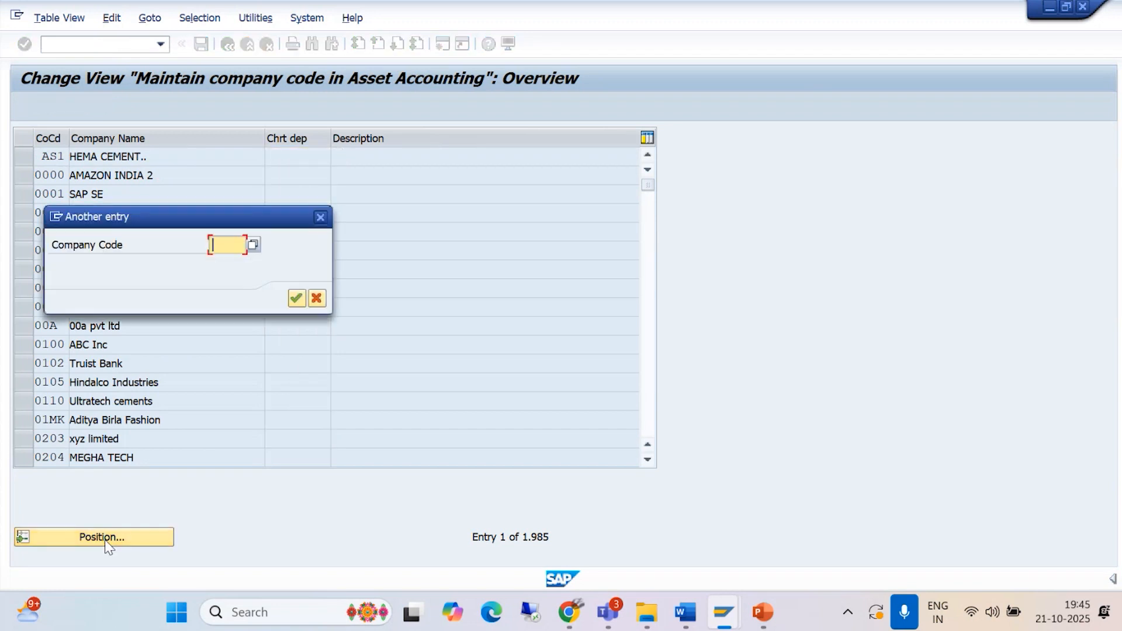
text(BAJM)
key(Return)
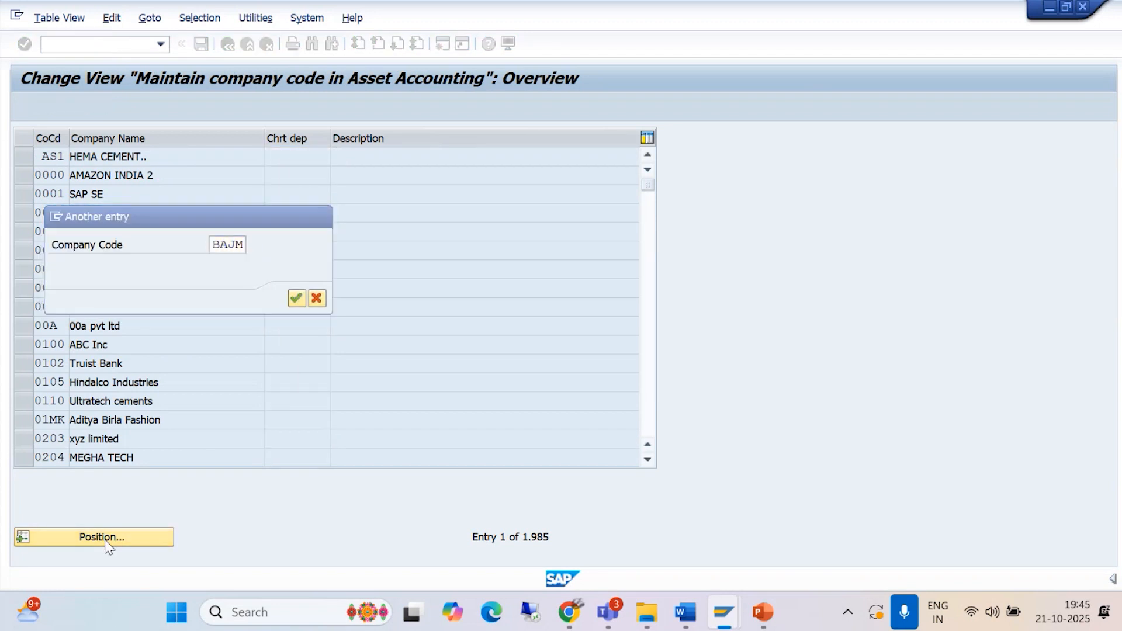
Step: Assign chart of depreciation BAJM to company code BAJM and save with the customizing request
text(BAJM)
key(Return)
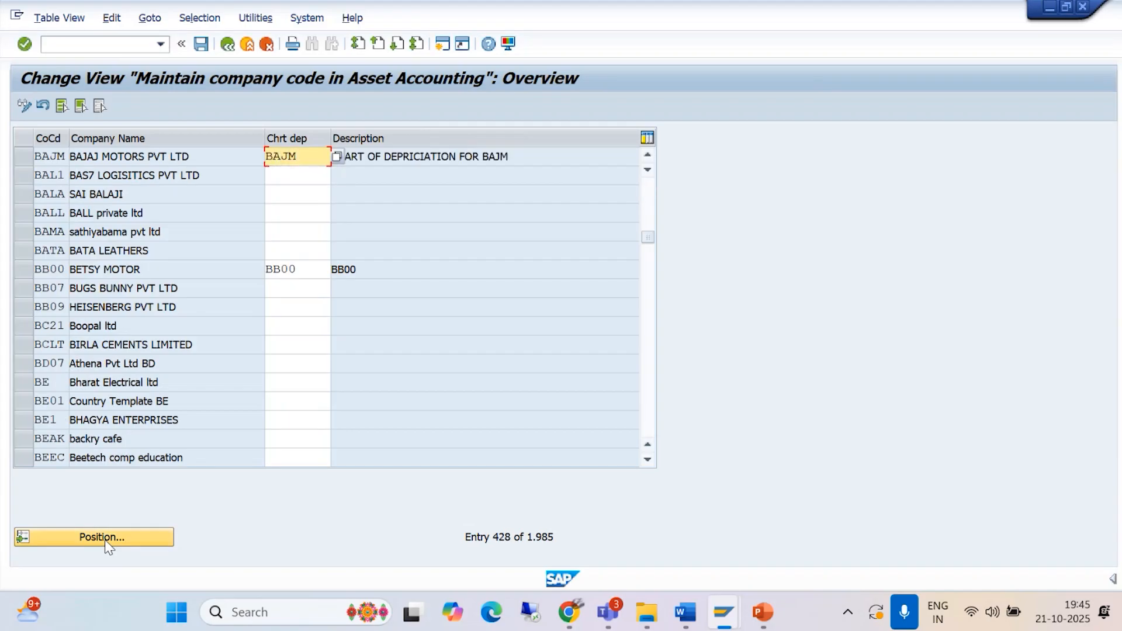
click(201, 43)
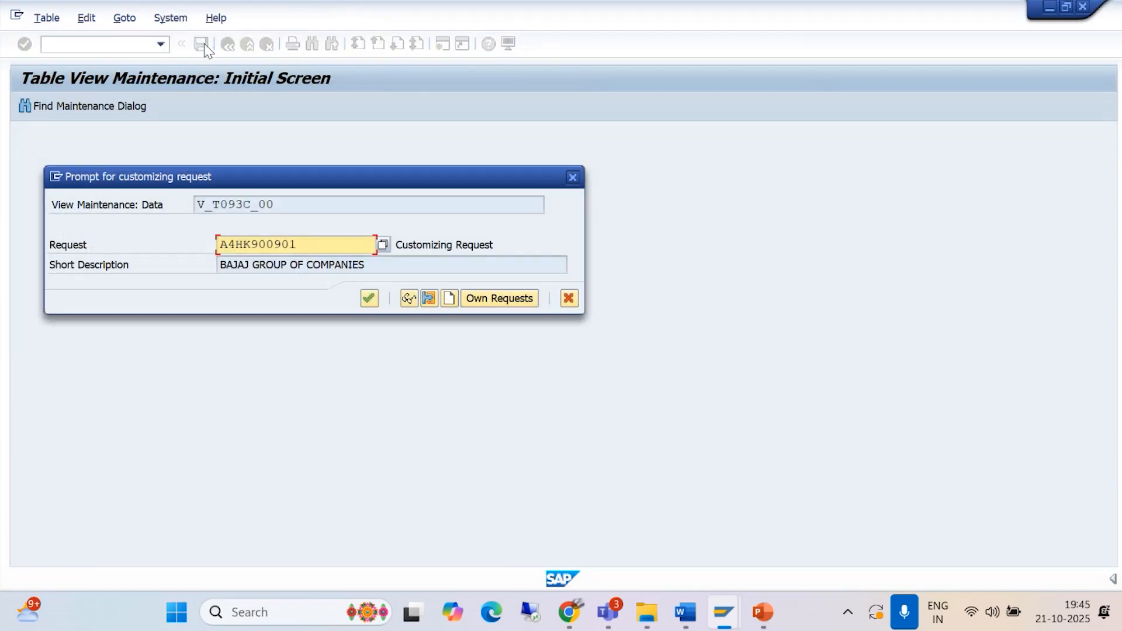
click(371, 300)
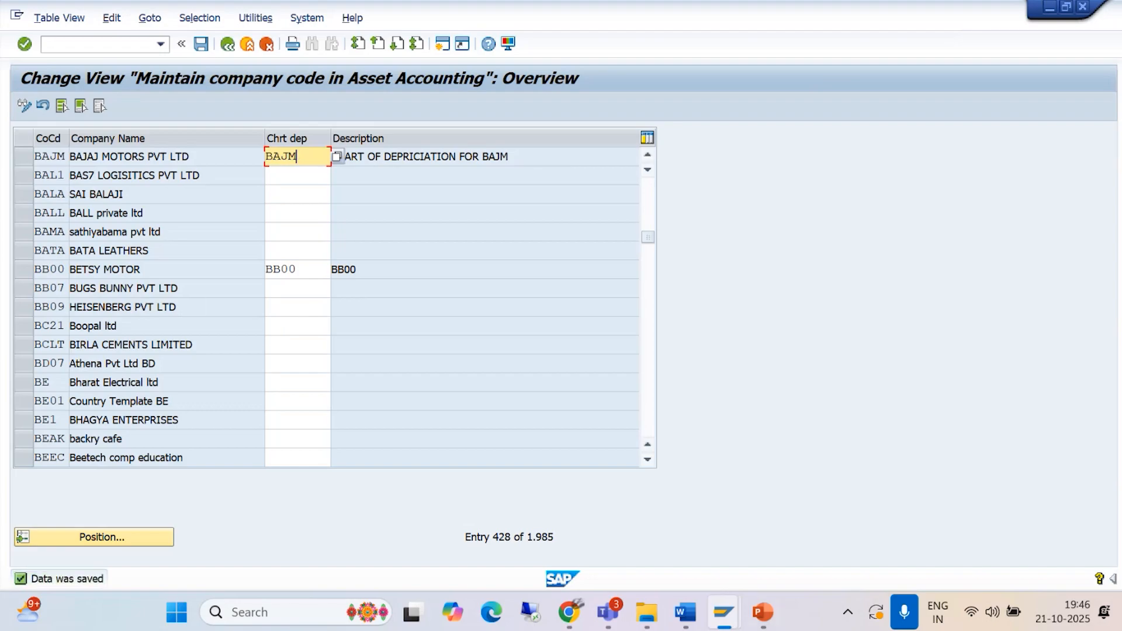
Step: Switch to the Asset Management document in Word and find the section on specifying account determination
mouse_move(685, 612)
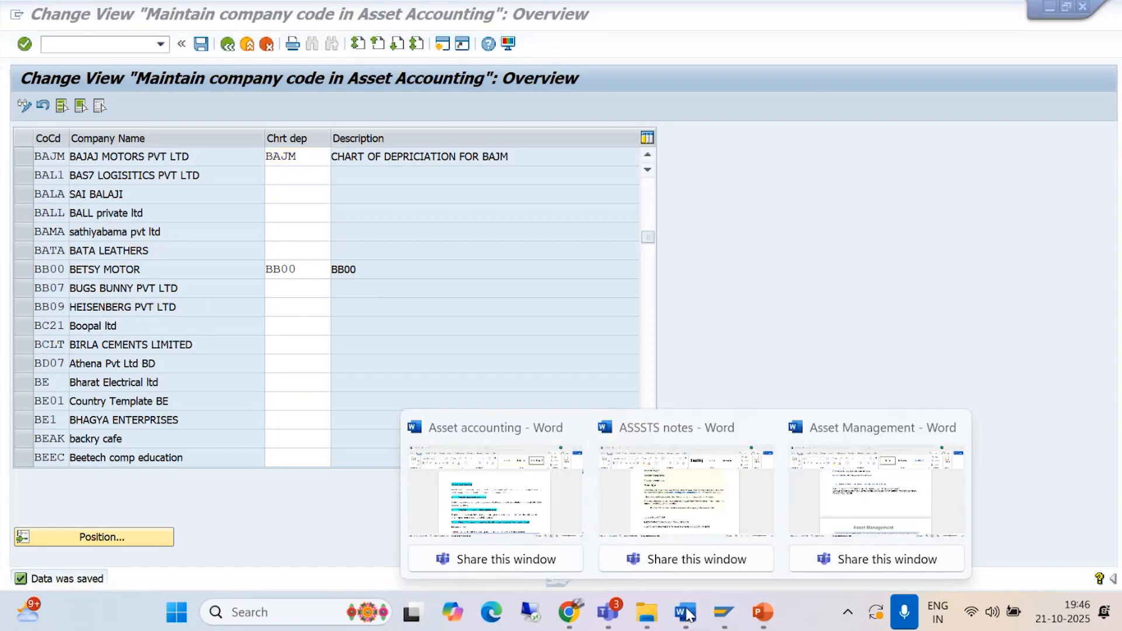
click(863, 493)
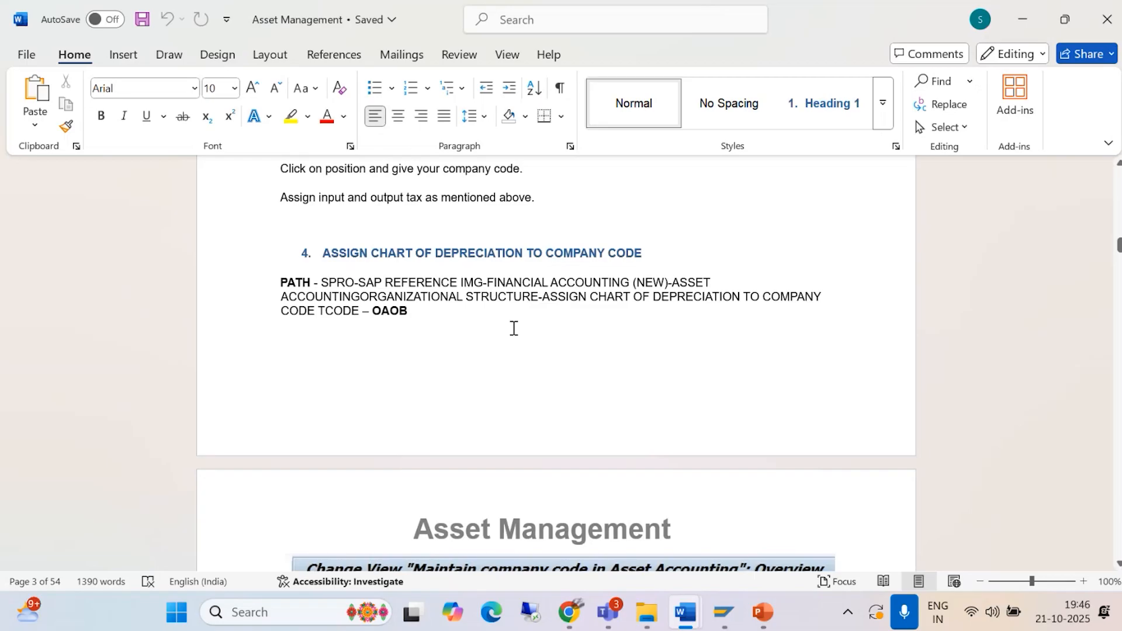
scroll(513, 328, down, 10)
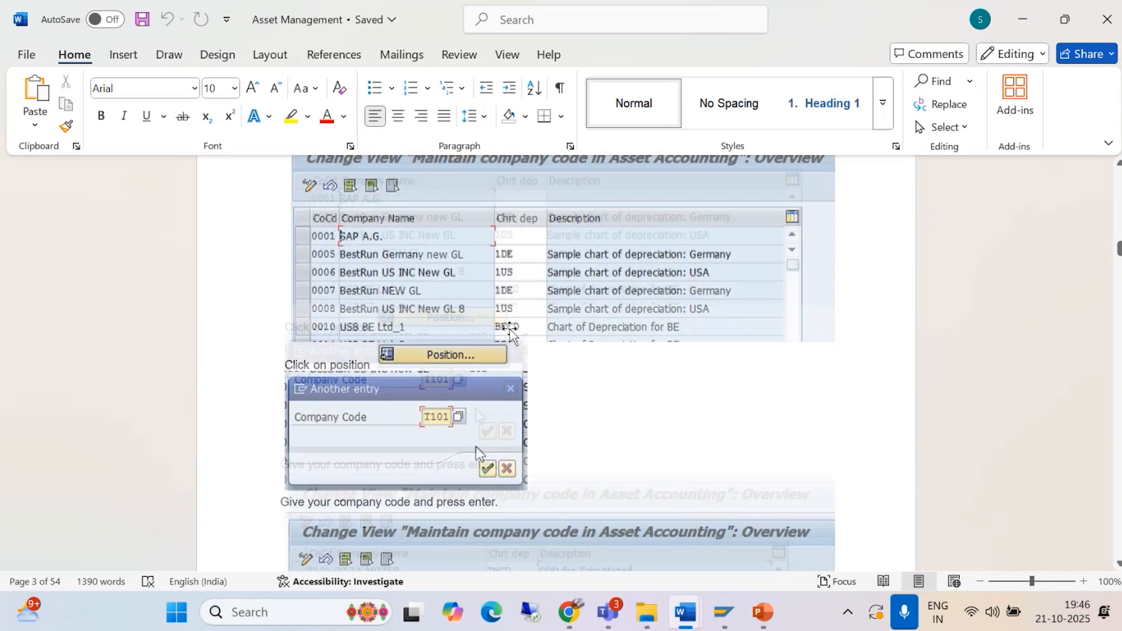
scroll(509, 332, down, 14)
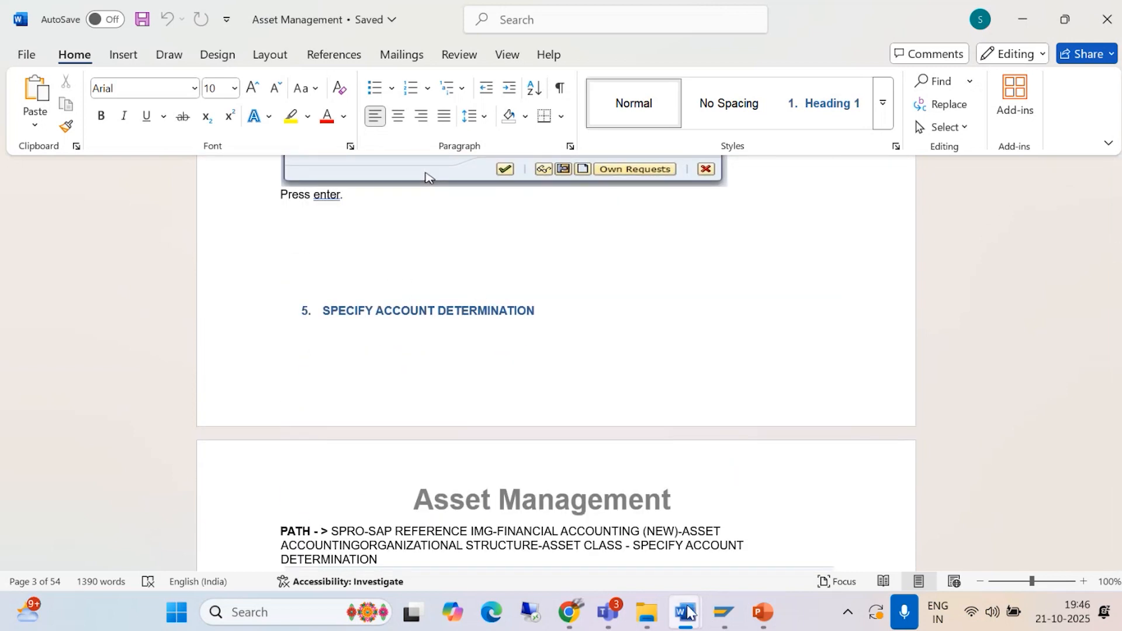
Step: Read the questions on chart of depreciation, screen layout rules and account determination in the Asset accounting document, and minimize it
mouse_move(688, 614)
mouse_move(653, 515)
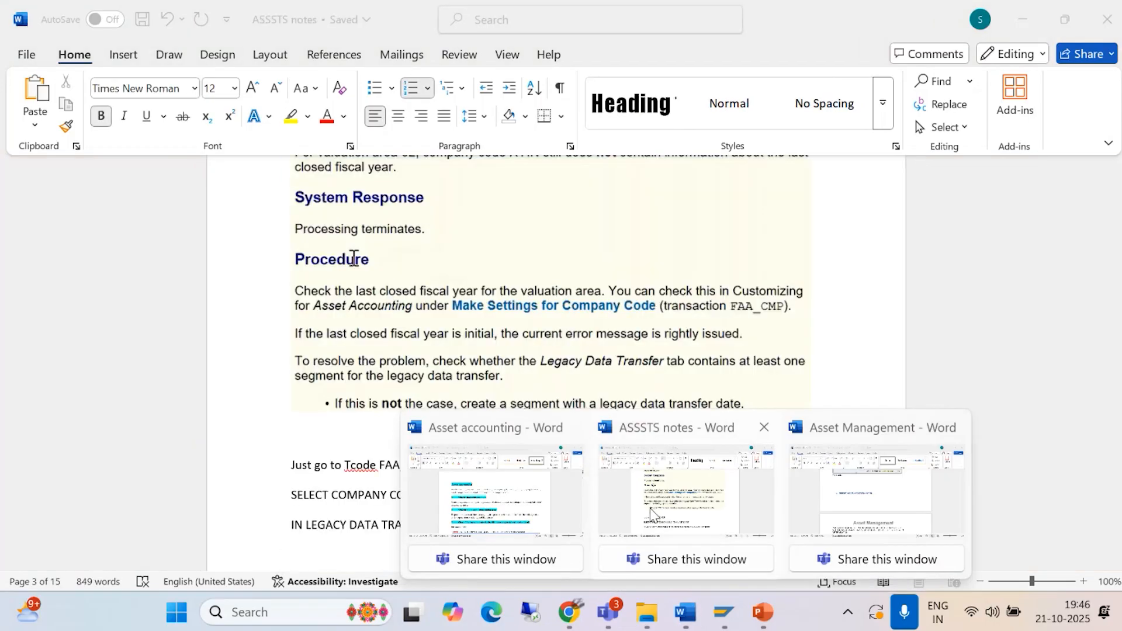
click(480, 517)
scroll(445, 420, down, 3)
scroll(445, 420, down, 20)
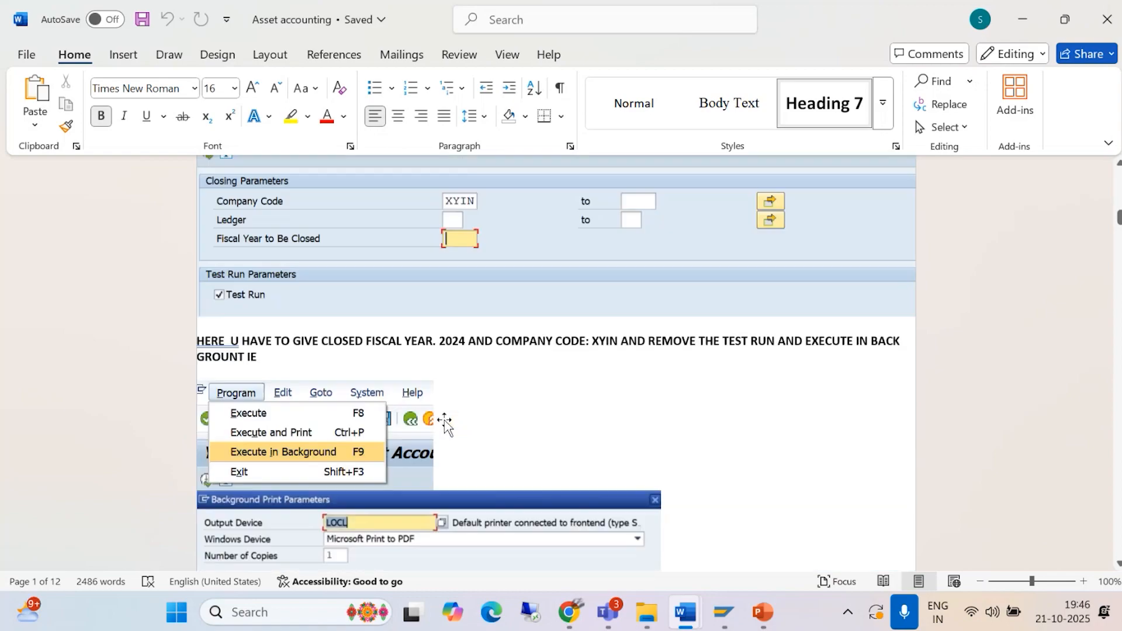
scroll(445, 420, down, 15)
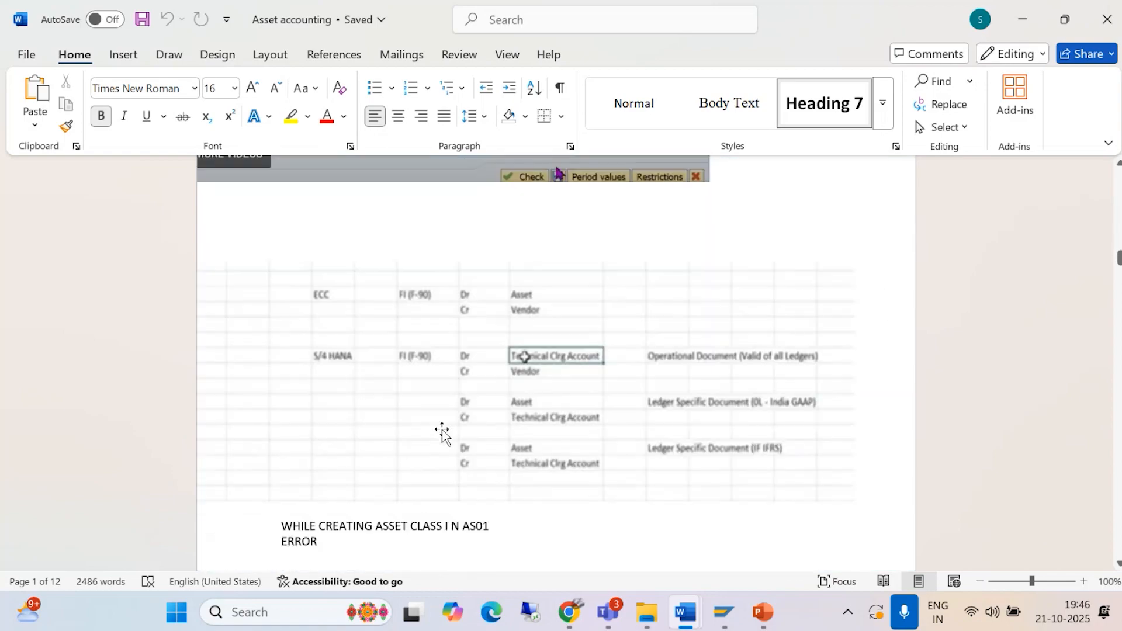
scroll(443, 430, down, 12)
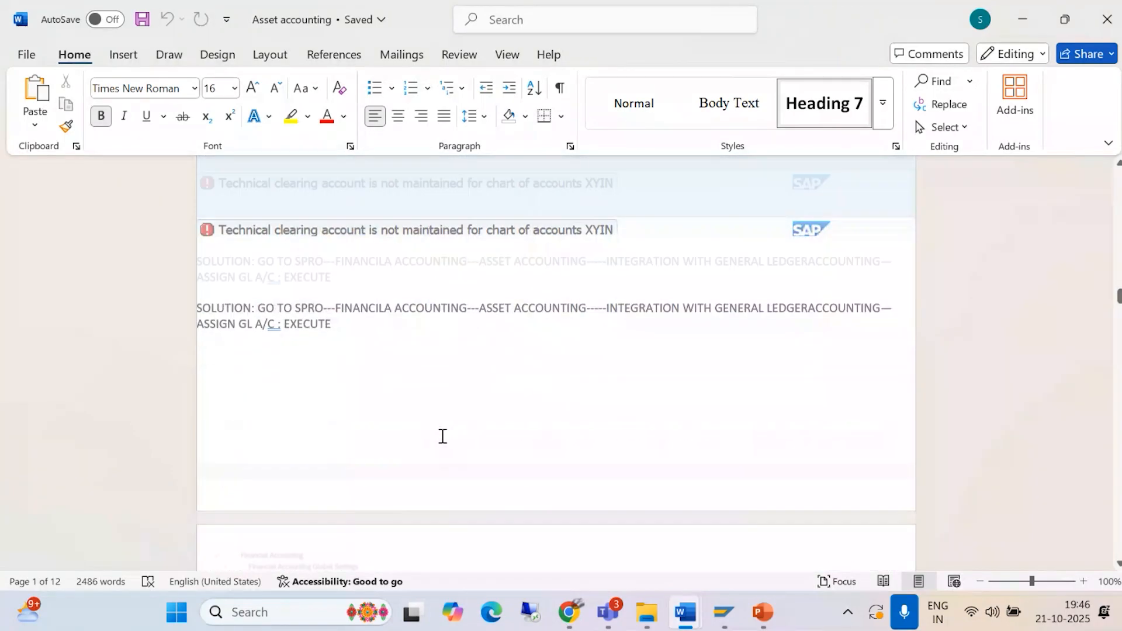
scroll(442, 436, down, 12)
scroll(439, 441, down, 8)
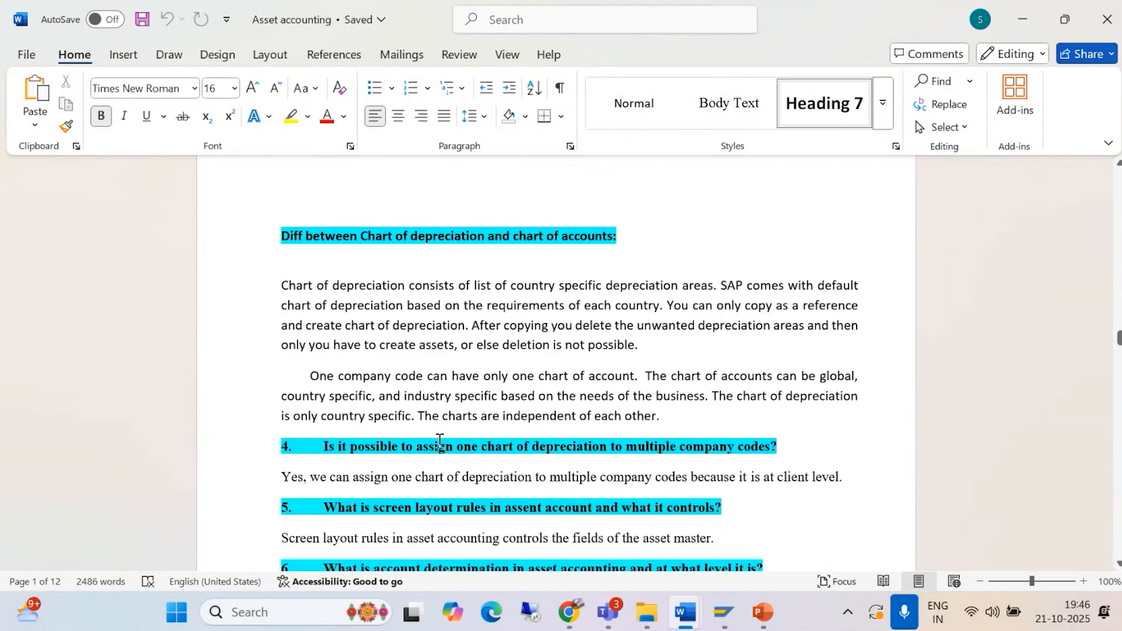
scroll(439, 441, down, 3)
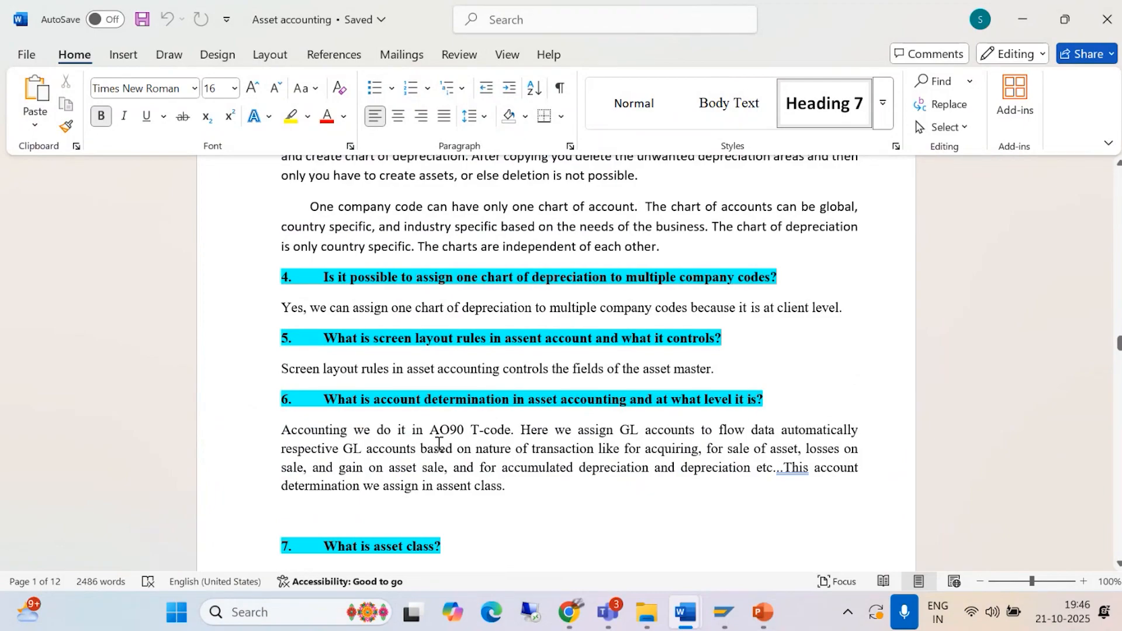
scroll(439, 442, up, 3)
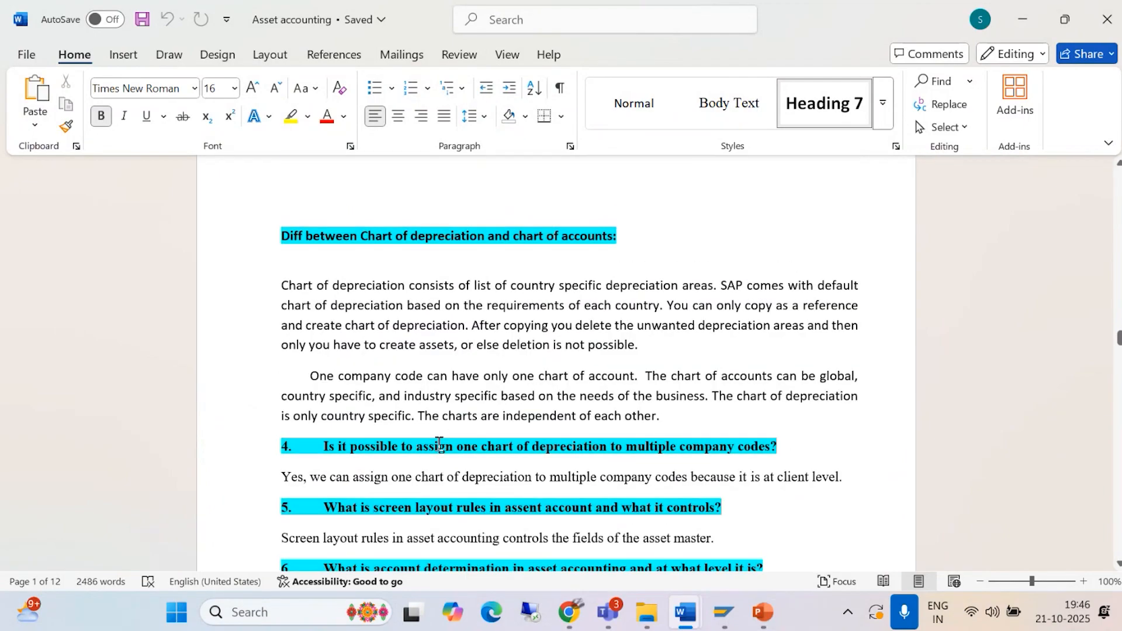
scroll(440, 444, up, 5)
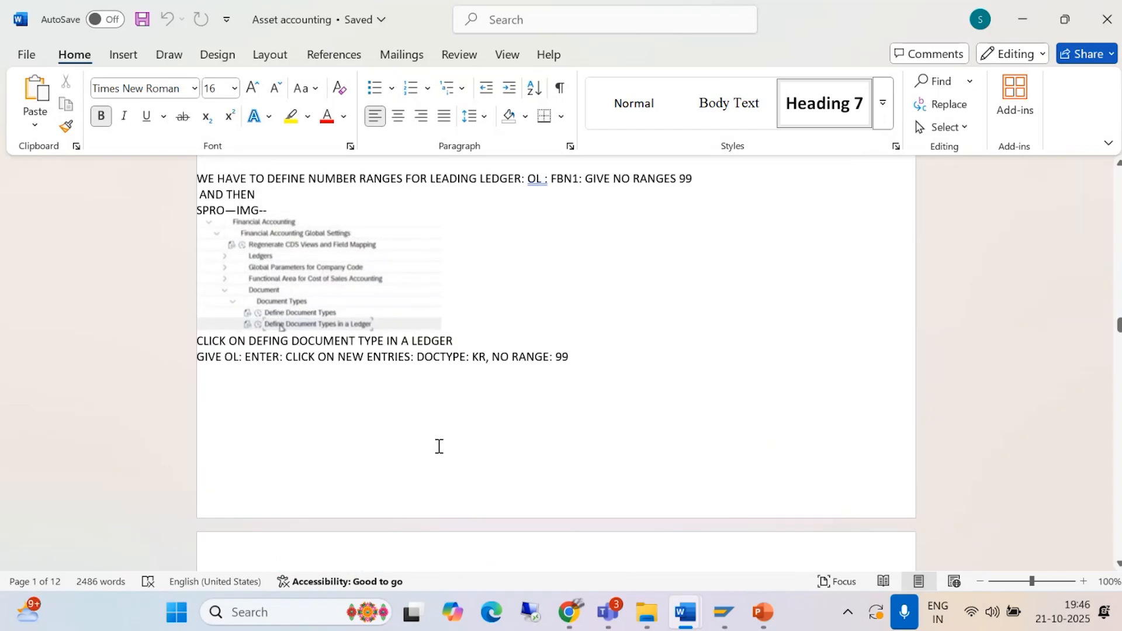
scroll(439, 448, down, 6)
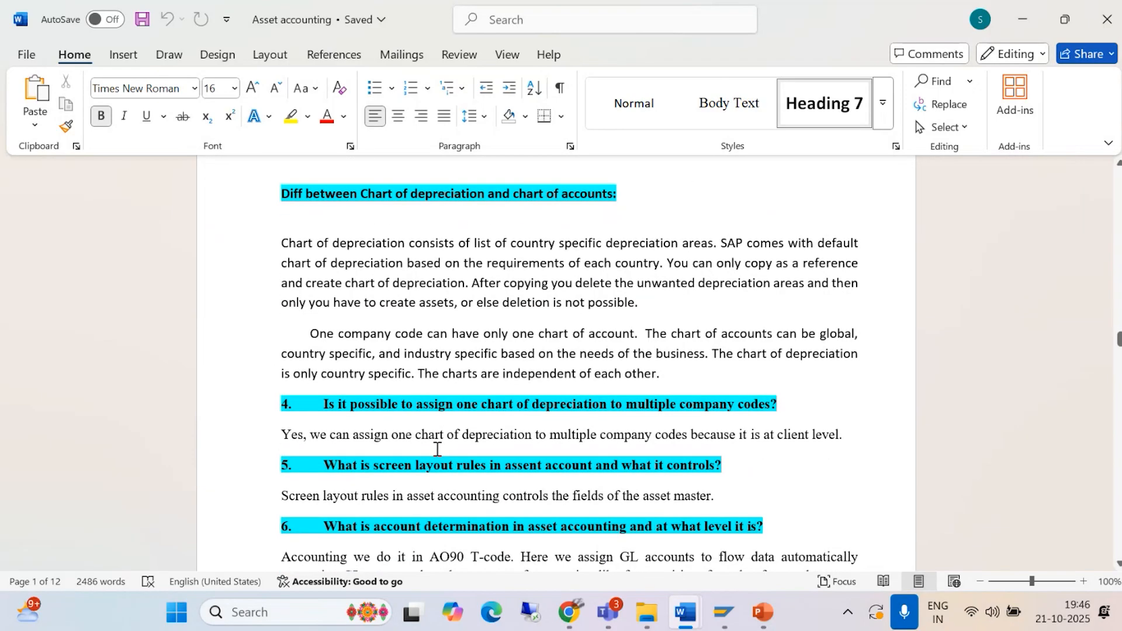
scroll(437, 449, down, 2)
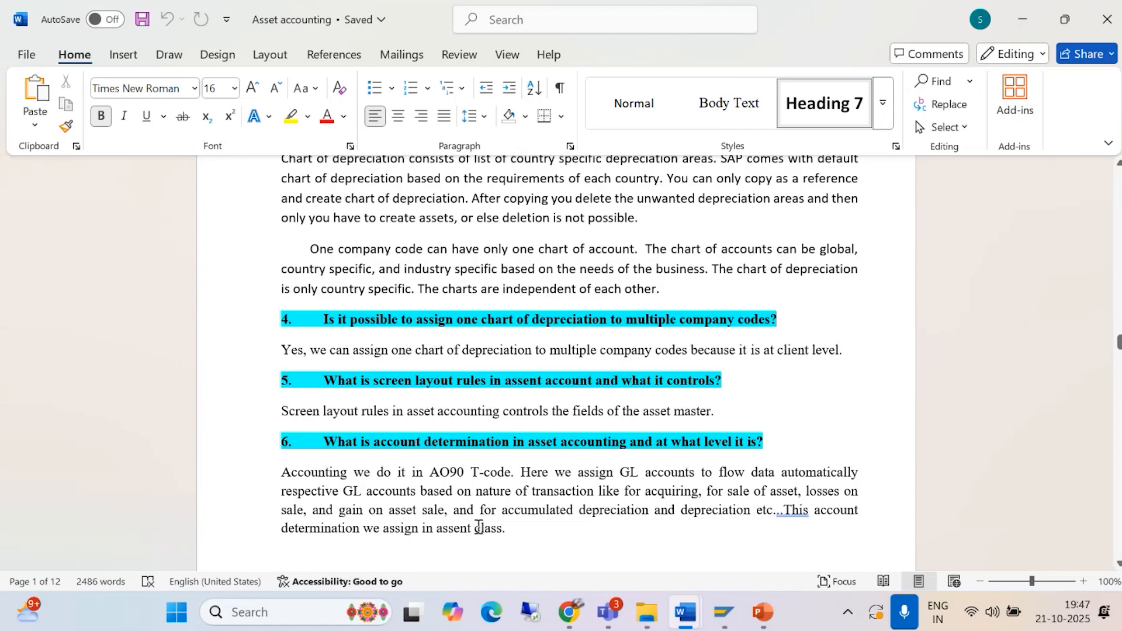
scroll(478, 528, up, 3)
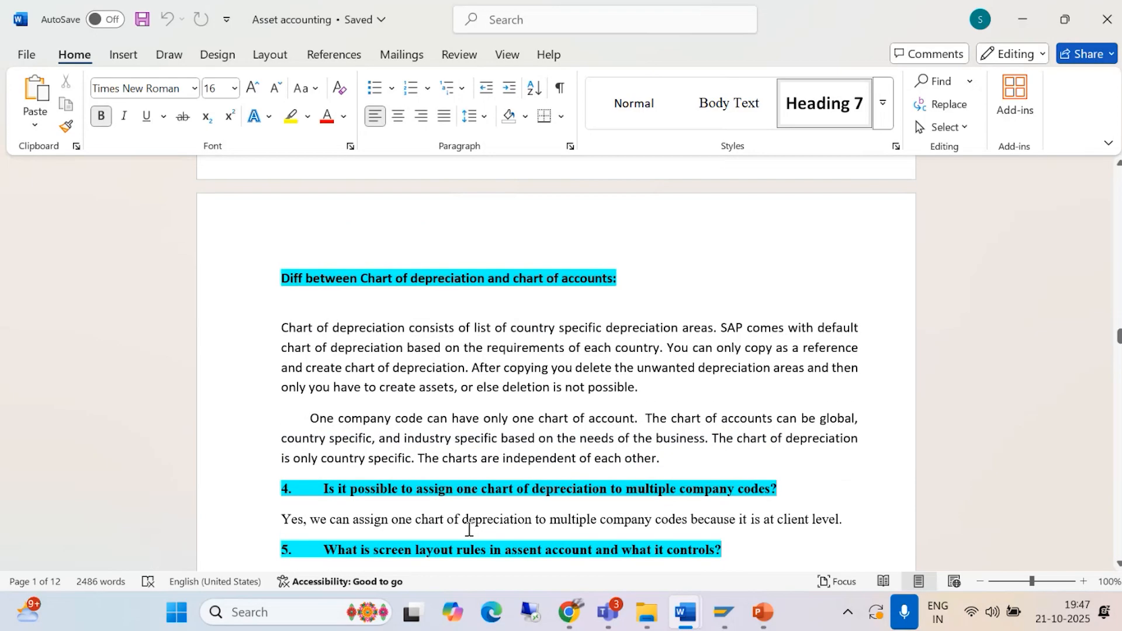
click(1022, 19)
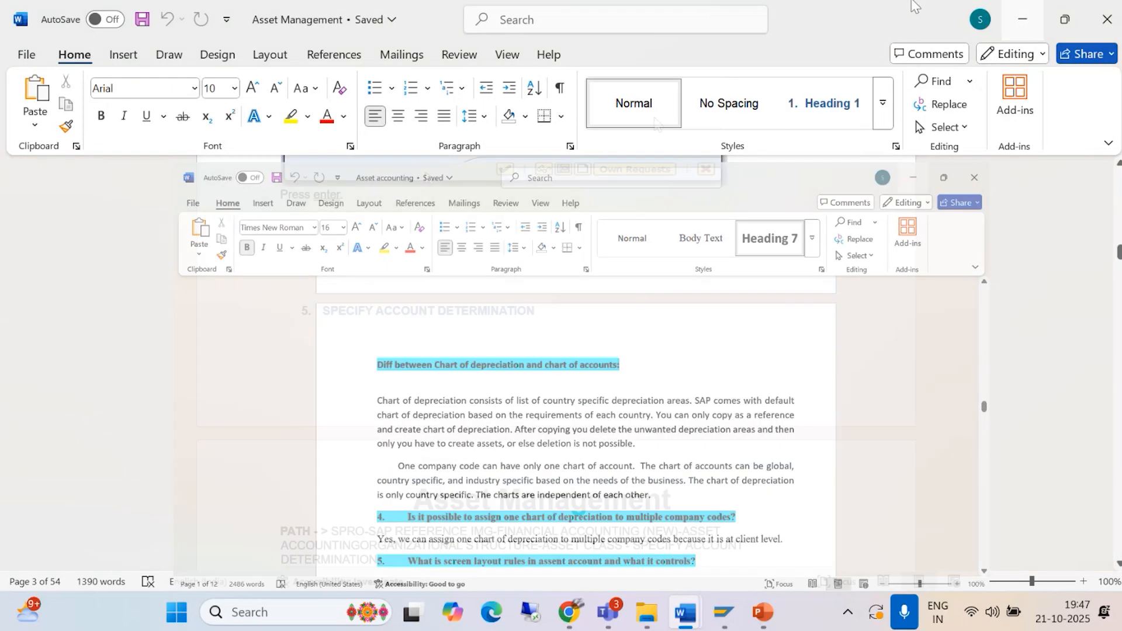
Step: Examine the configuration path and new-entry example for account determination in the Asset Management document
scroll(514, 462, down, 2)
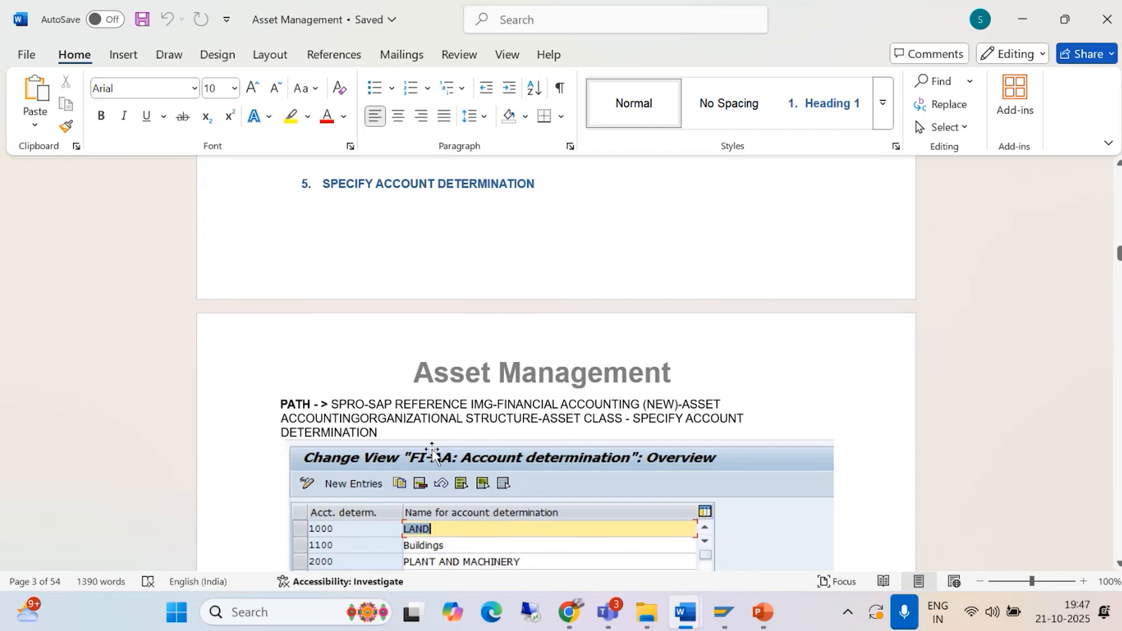
scroll(429, 451, down, 1)
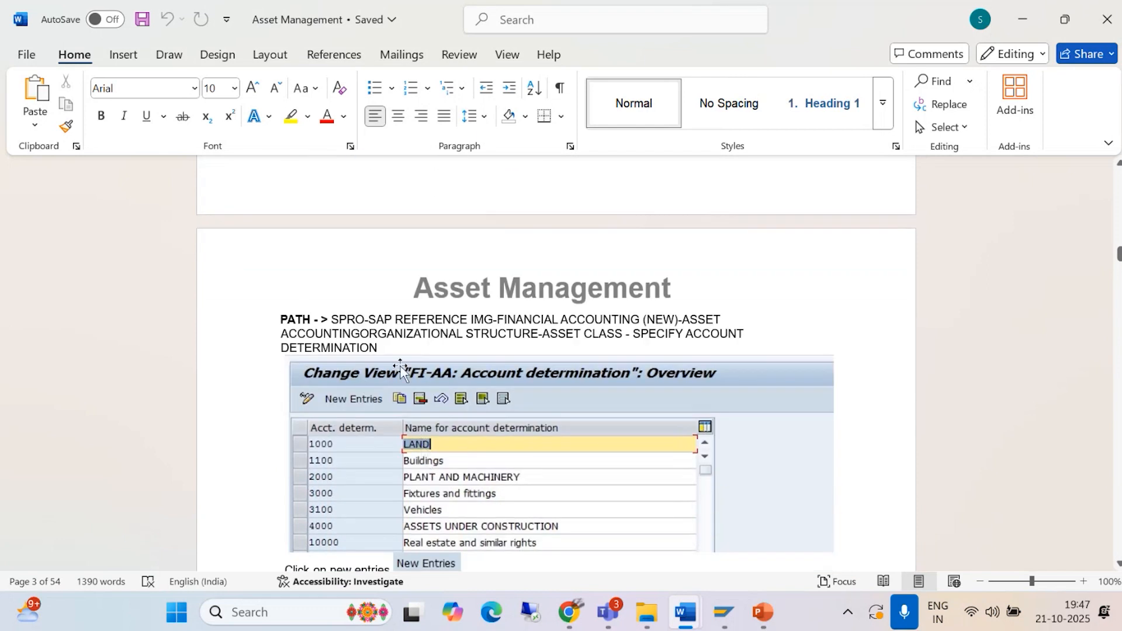
scroll(491, 394, down, 3)
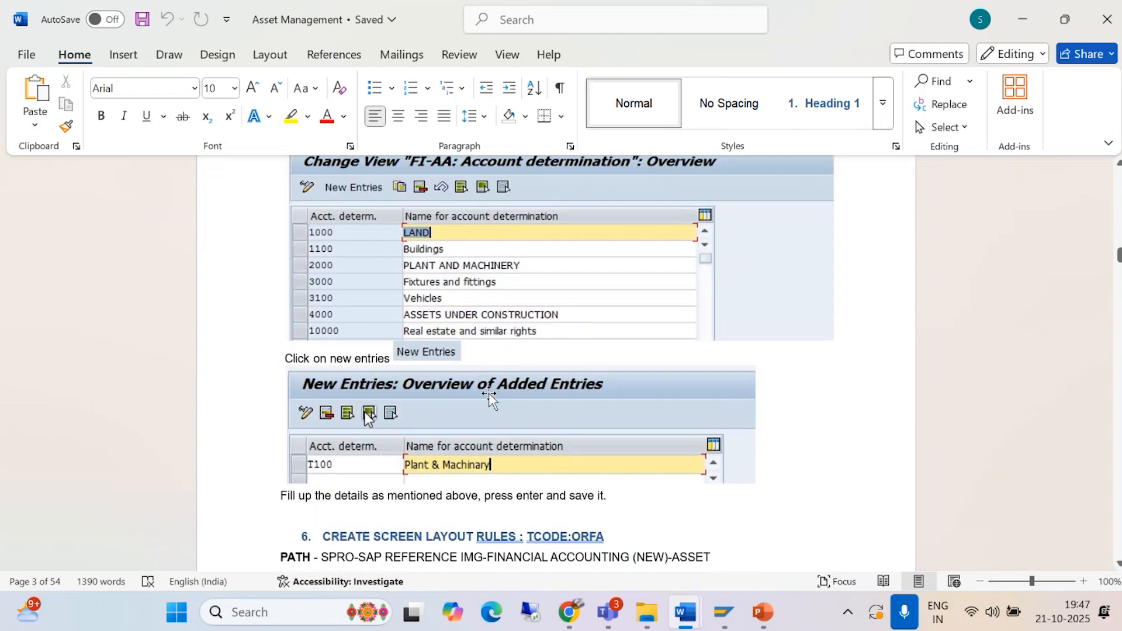
scroll(489, 398, up, 7)
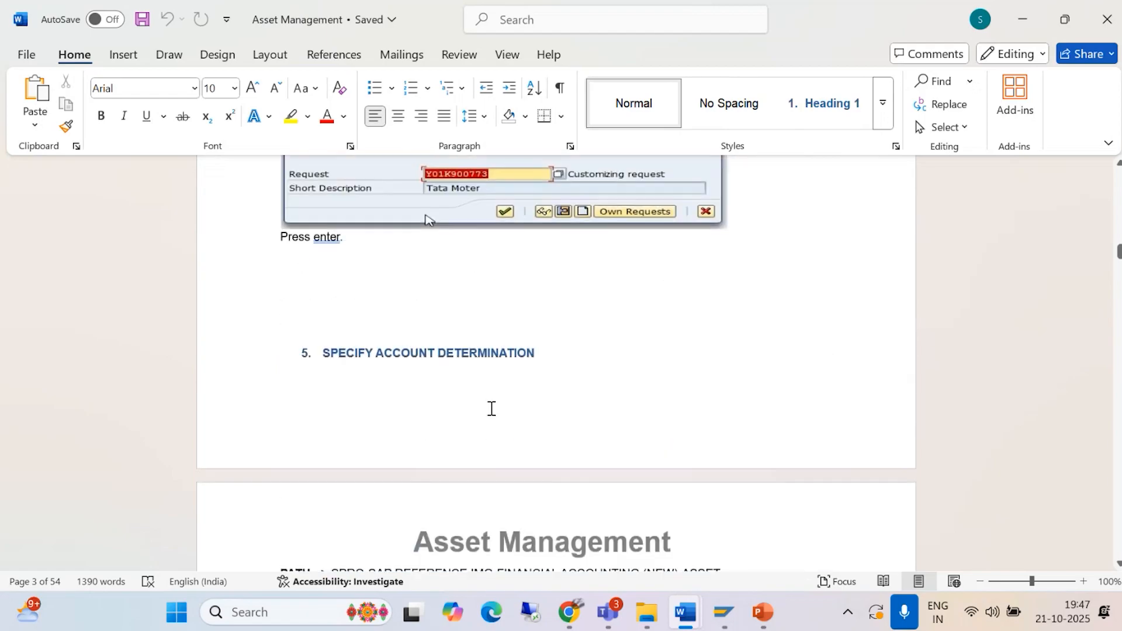
scroll(490, 407, up, 3)
scroll(491, 408, down, 9)
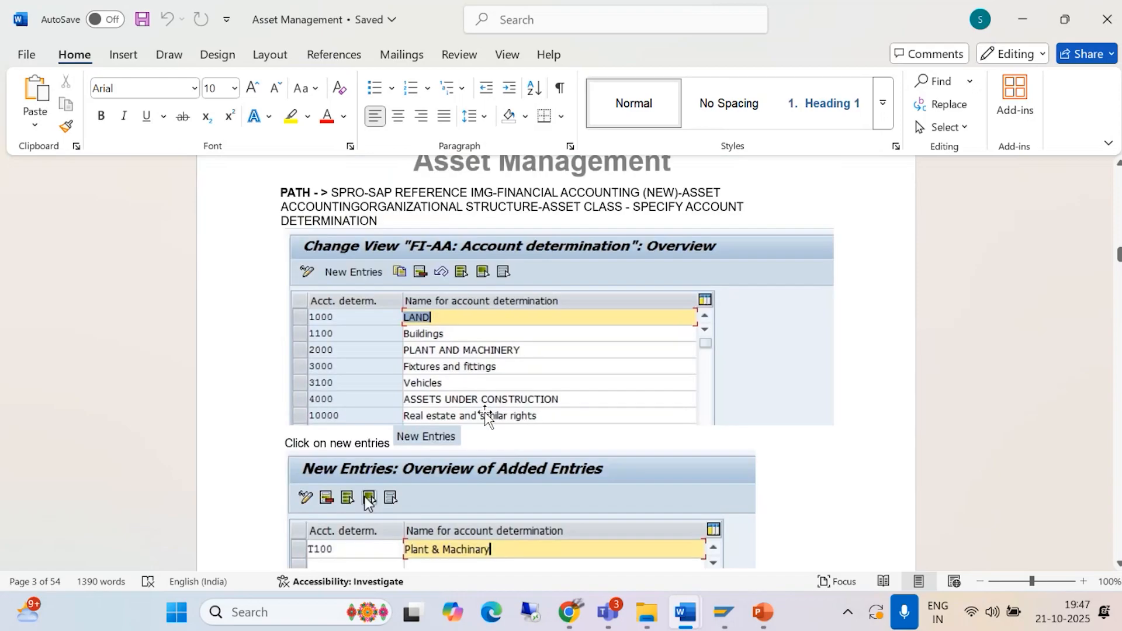
scroll(485, 414, down, 2)
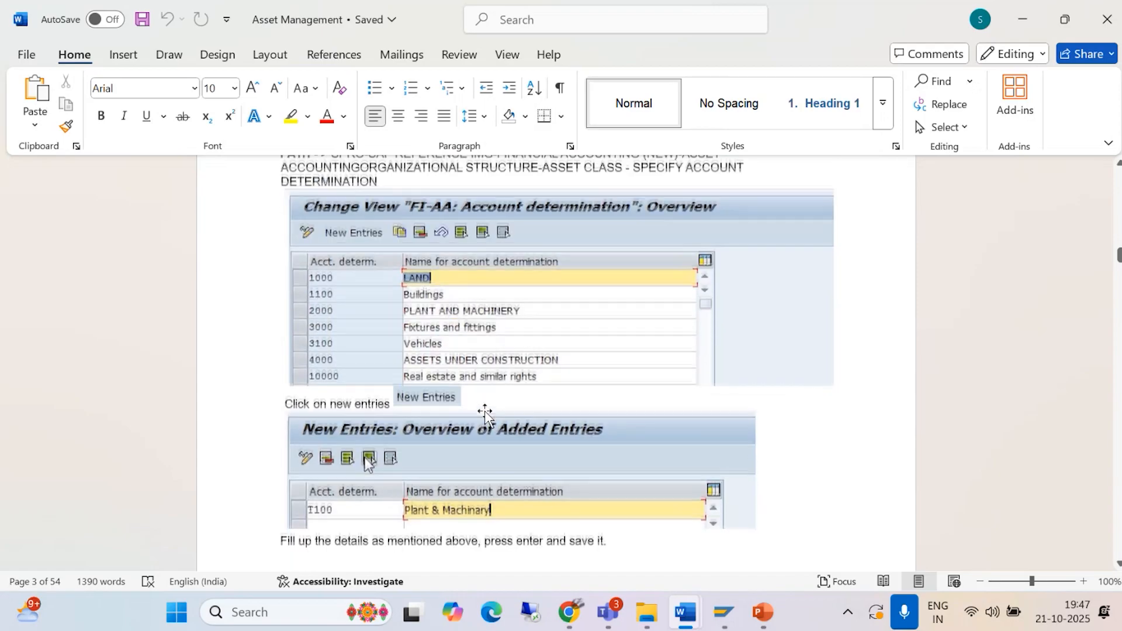
scroll(485, 412, up, 2)
scroll(485, 412, up, 1)
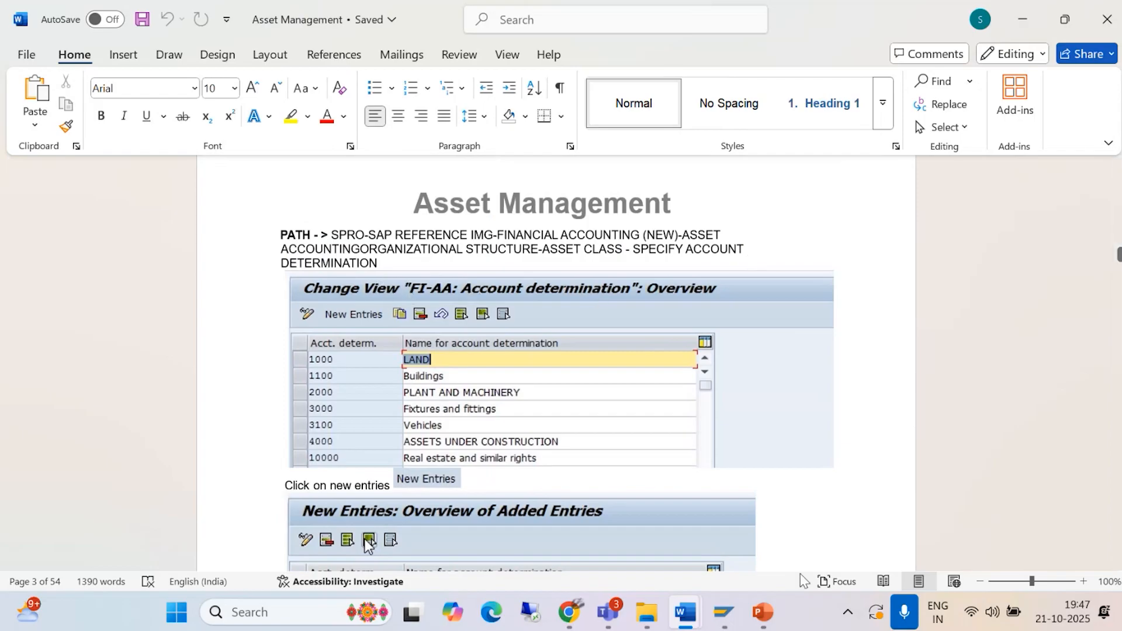
Step: Switch to the PowerPoint presentation, review the slides on asset class and G/L account creation, and return to the Asset Management document
click(764, 614)
click(43, 310)
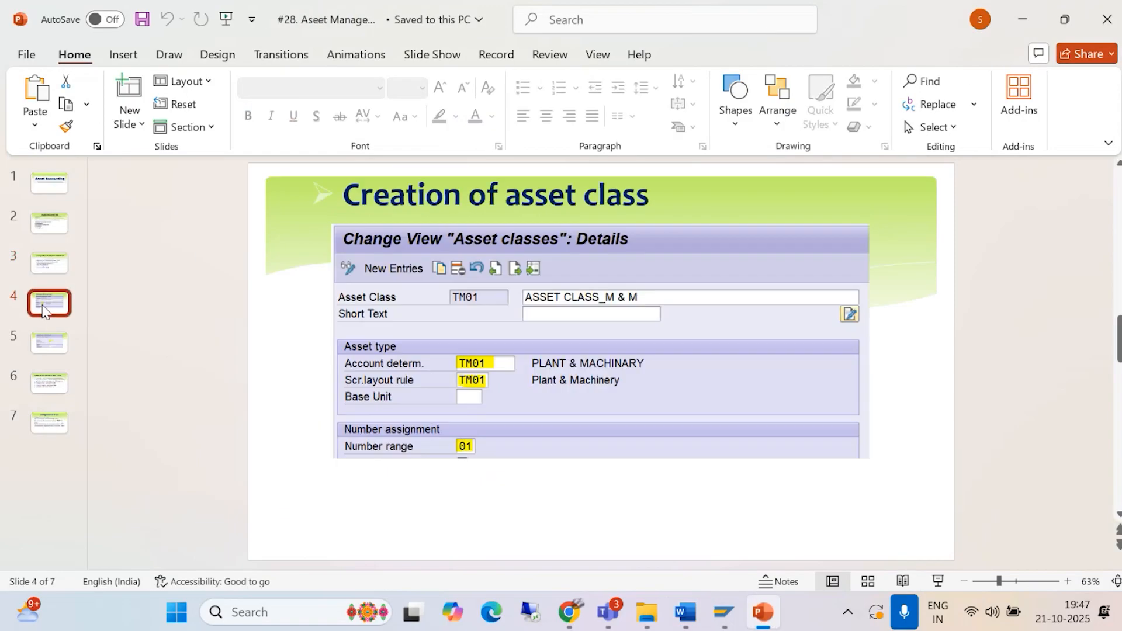
click(54, 345)
click(52, 378)
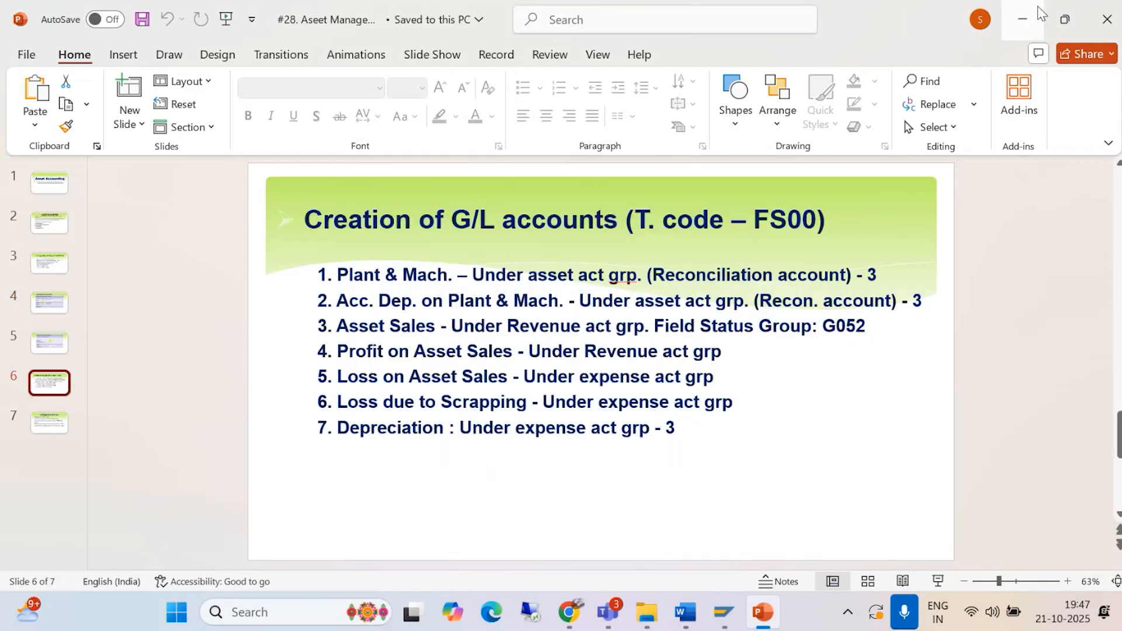
click(1021, 19)
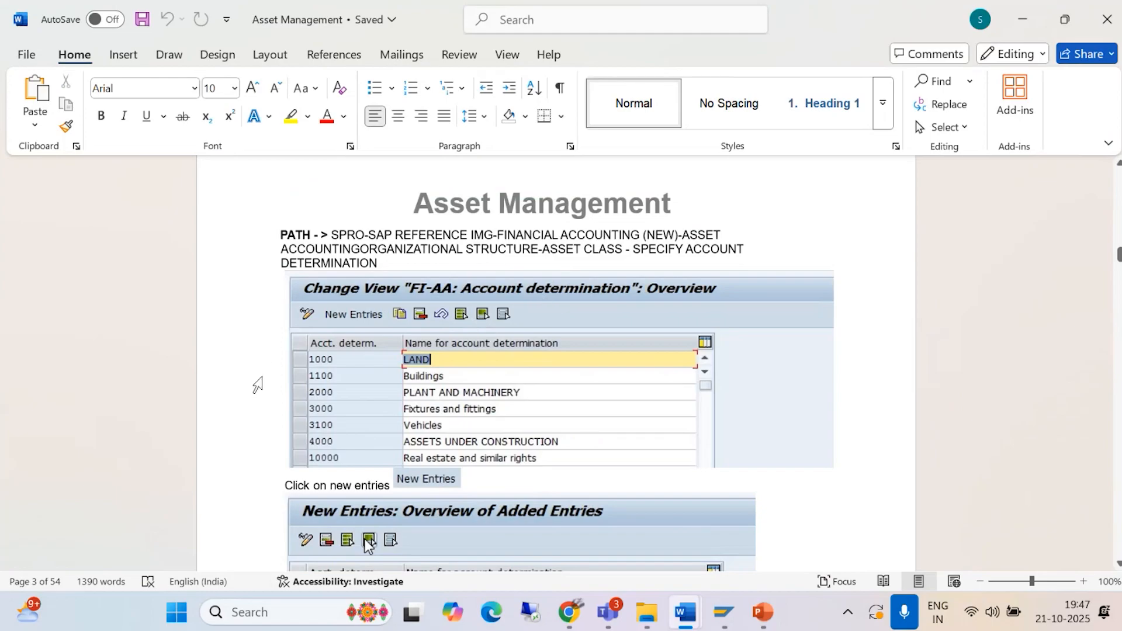
key(alt+Tab)
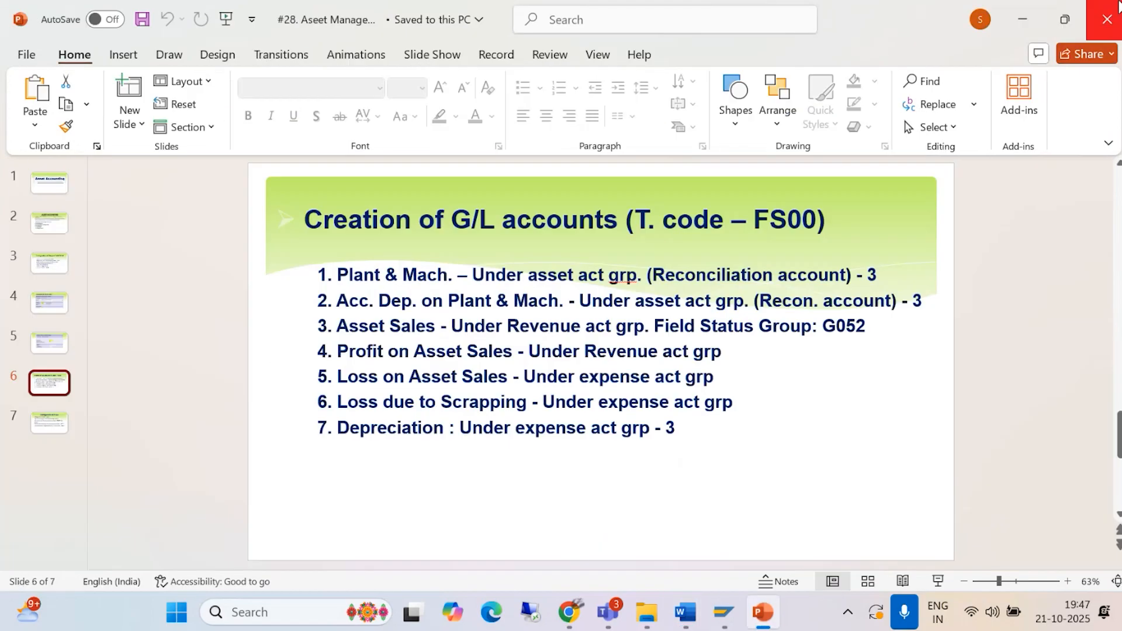
click(1022, 20)
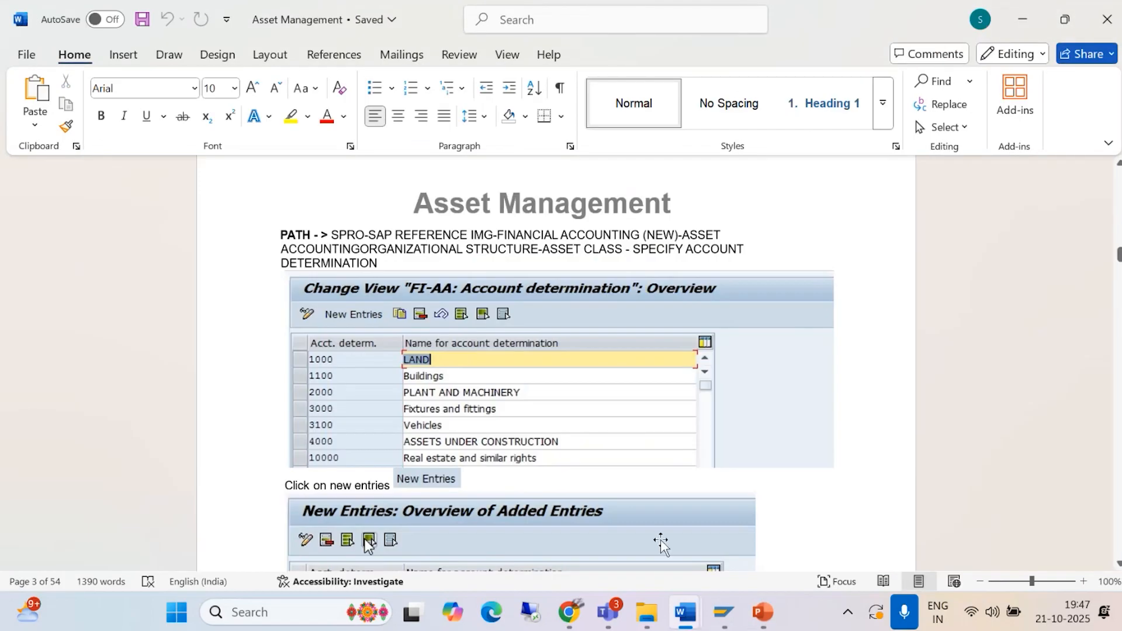
Step: Switch to SAP, run transaction /NORFA, and expand Organizational Structures and Asset Classes in the Asset Accounting structure
mouse_move(724, 616)
click(780, 511)
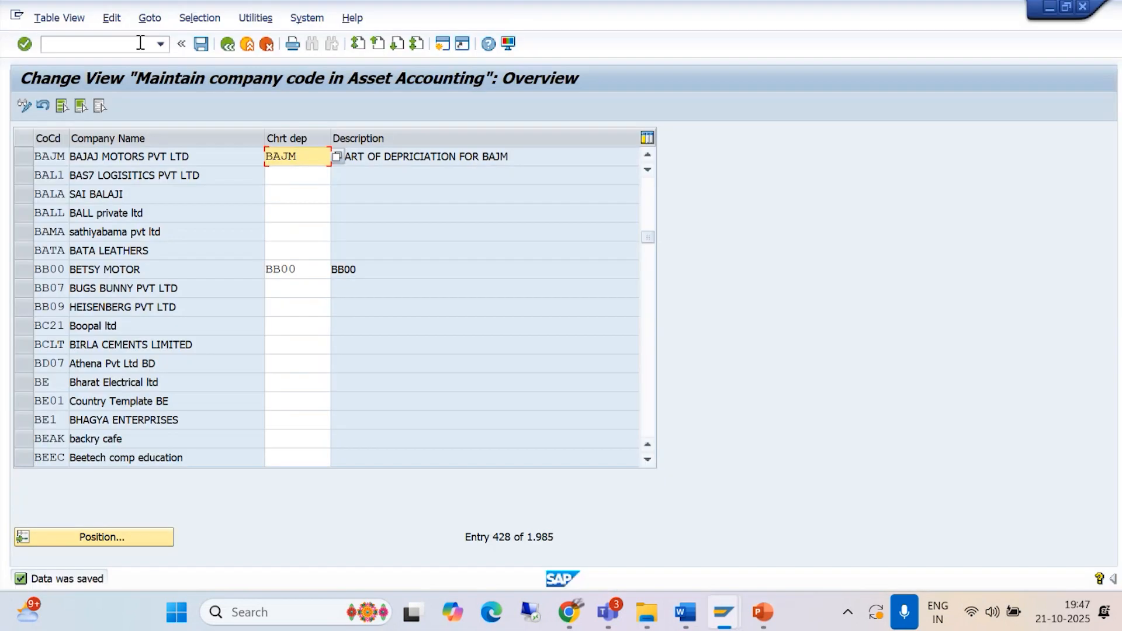
click(161, 44)
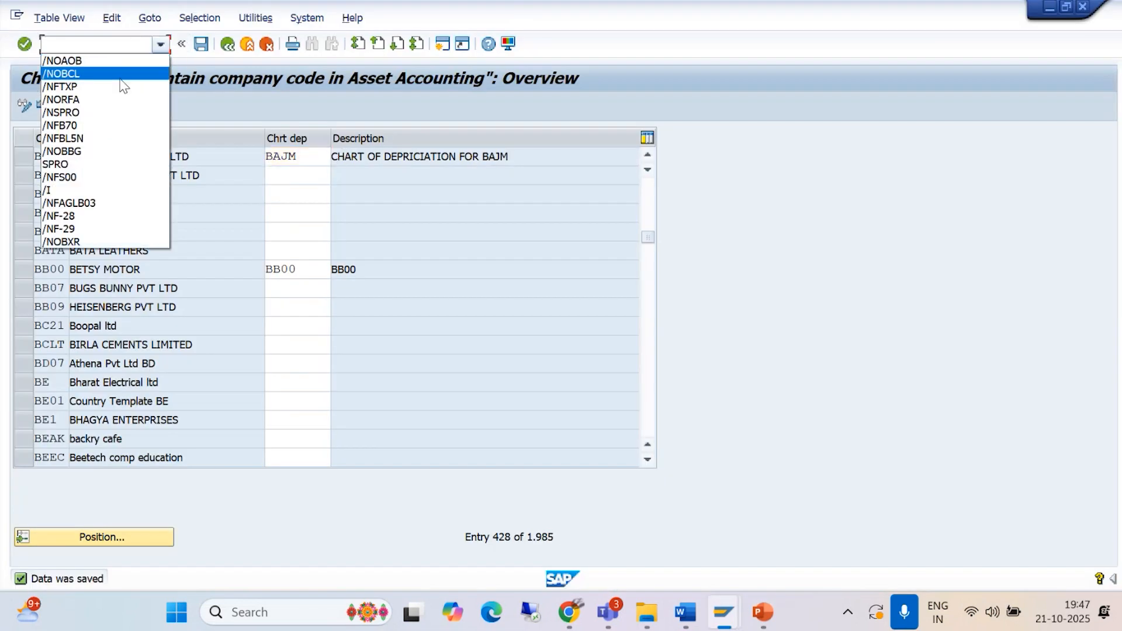
click(112, 100)
key(Return)
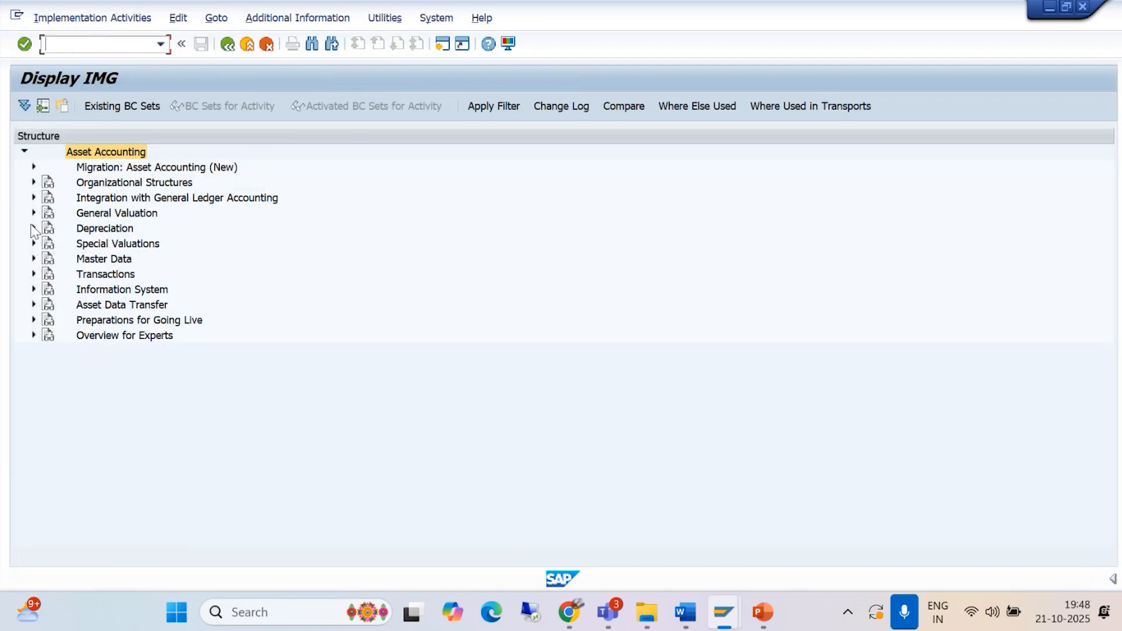
click(34, 182)
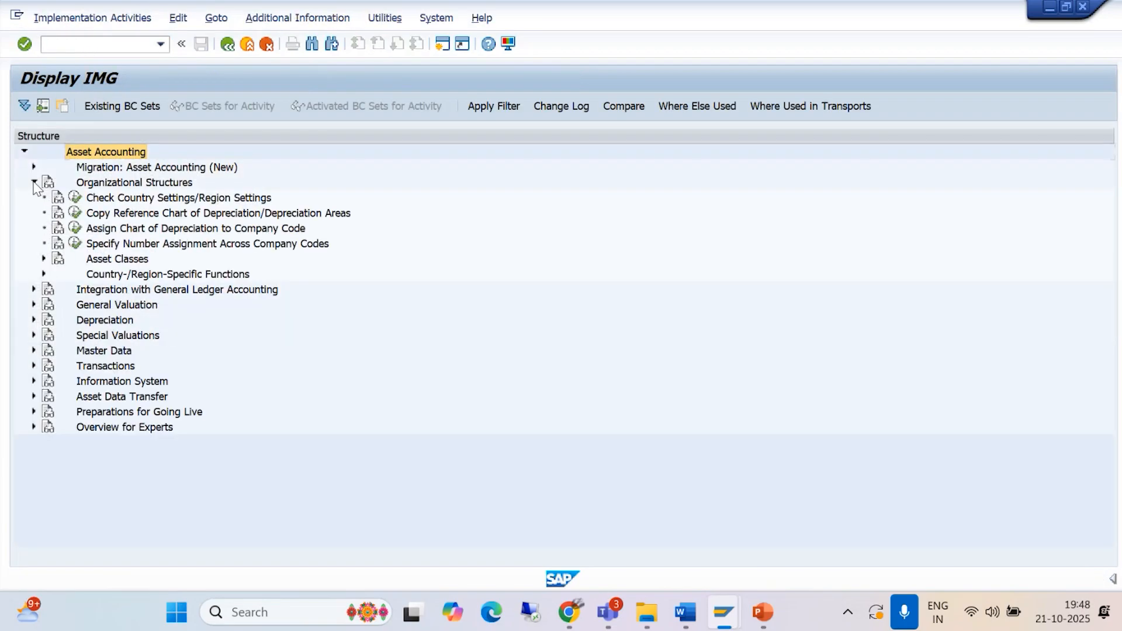
key(alt+Tab)
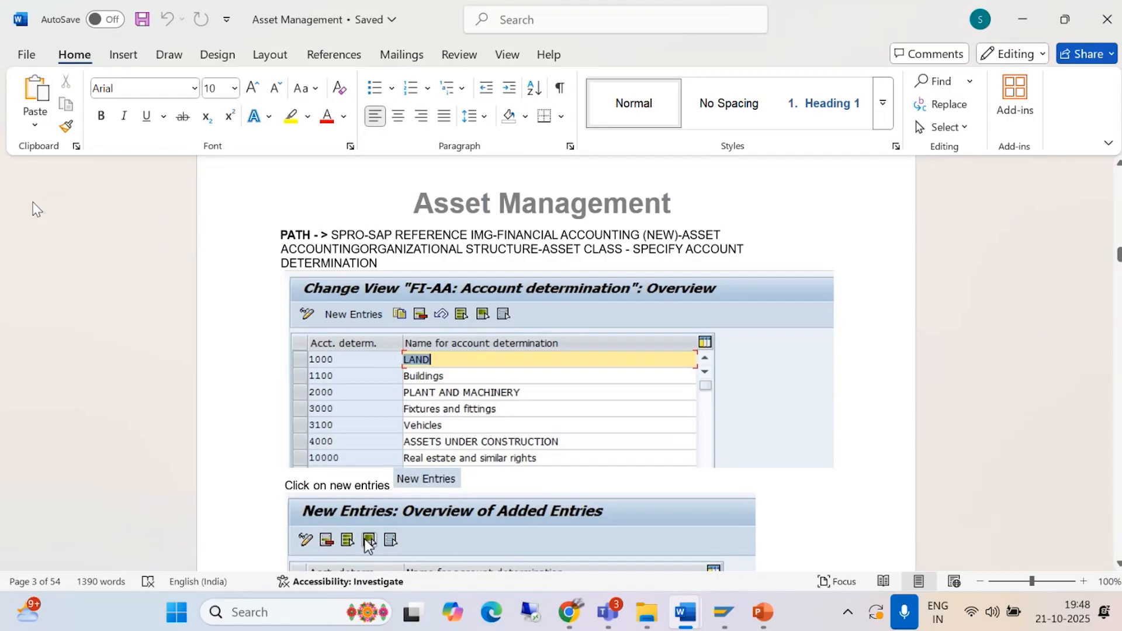
key(alt+Tab)
click(44, 259)
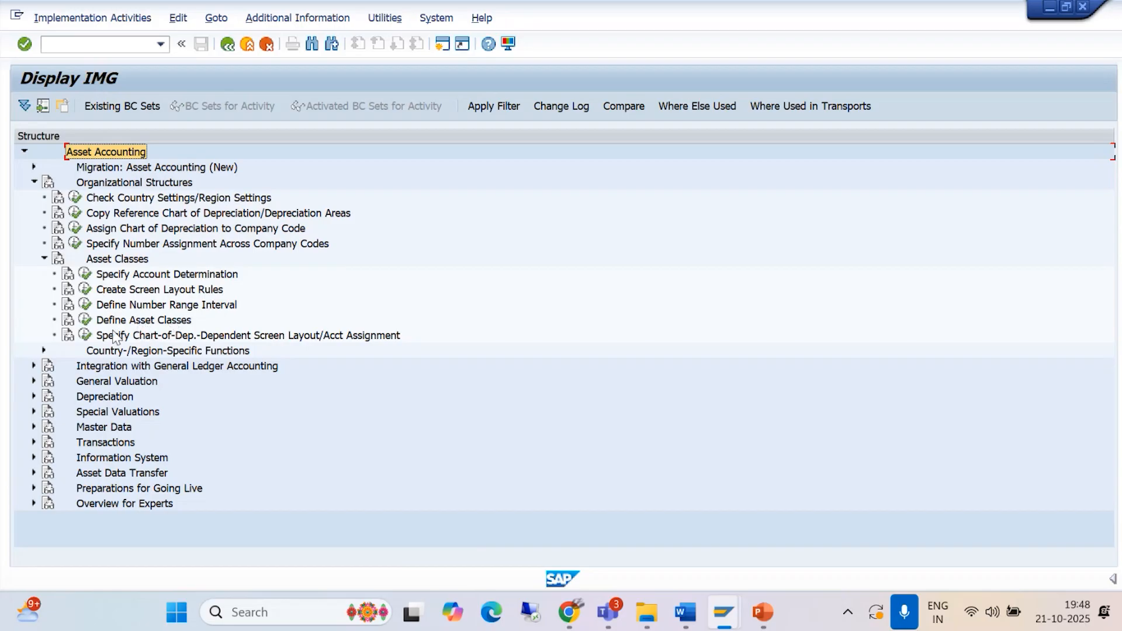
Step: Open Define Asset Classes, examine the details of class 3 Plant & Machinery, and return to the IMG structure
click(84, 320)
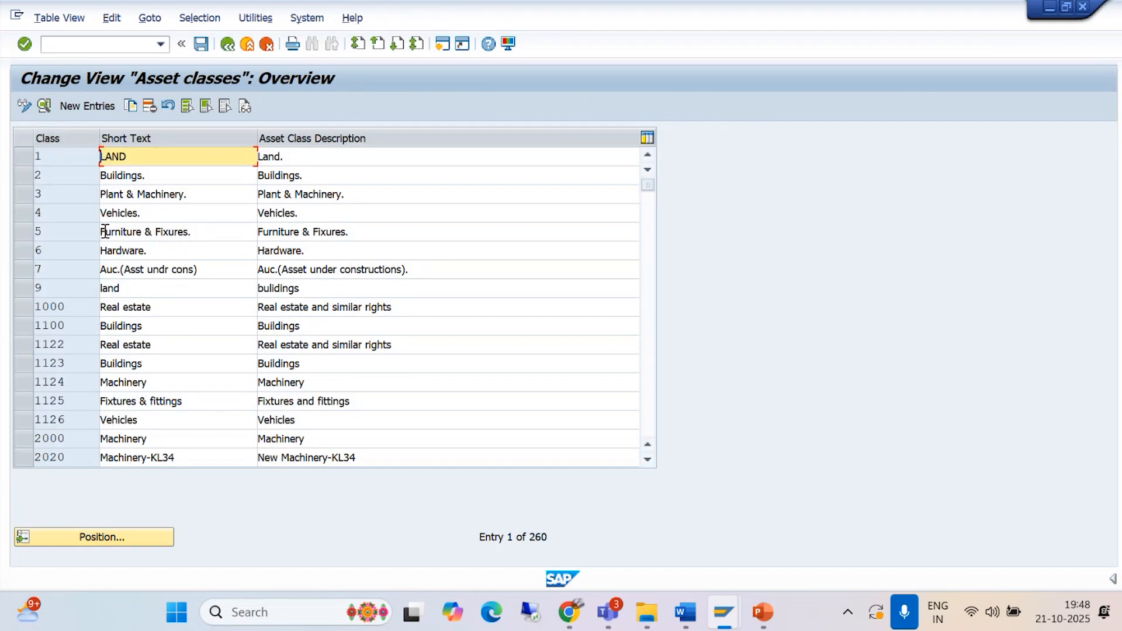
click(24, 194)
click(44, 107)
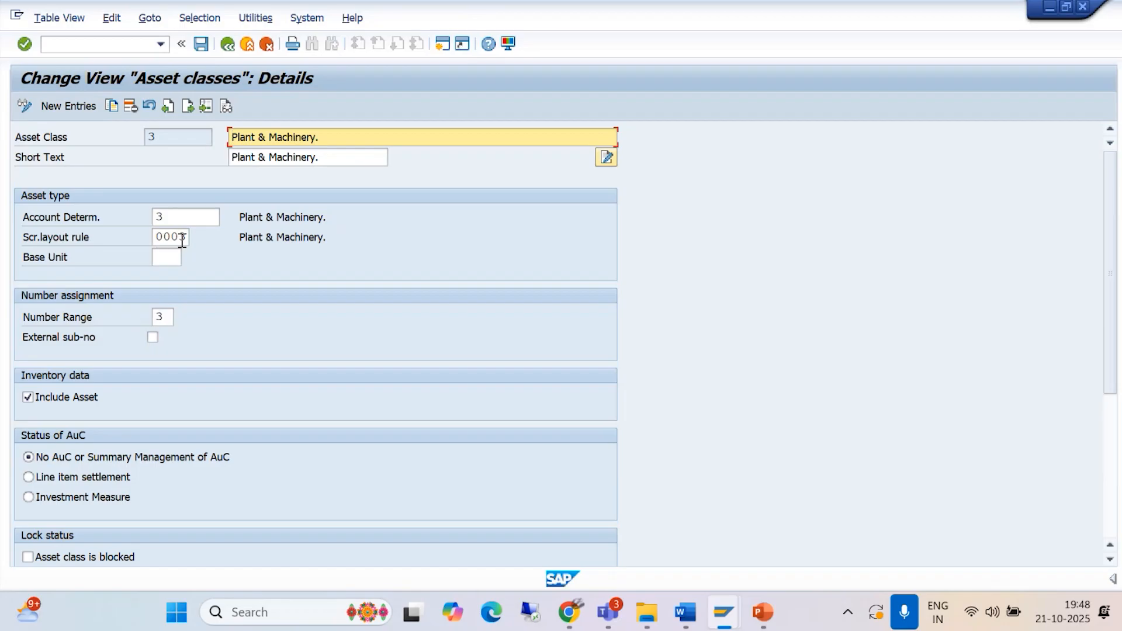
click(226, 45)
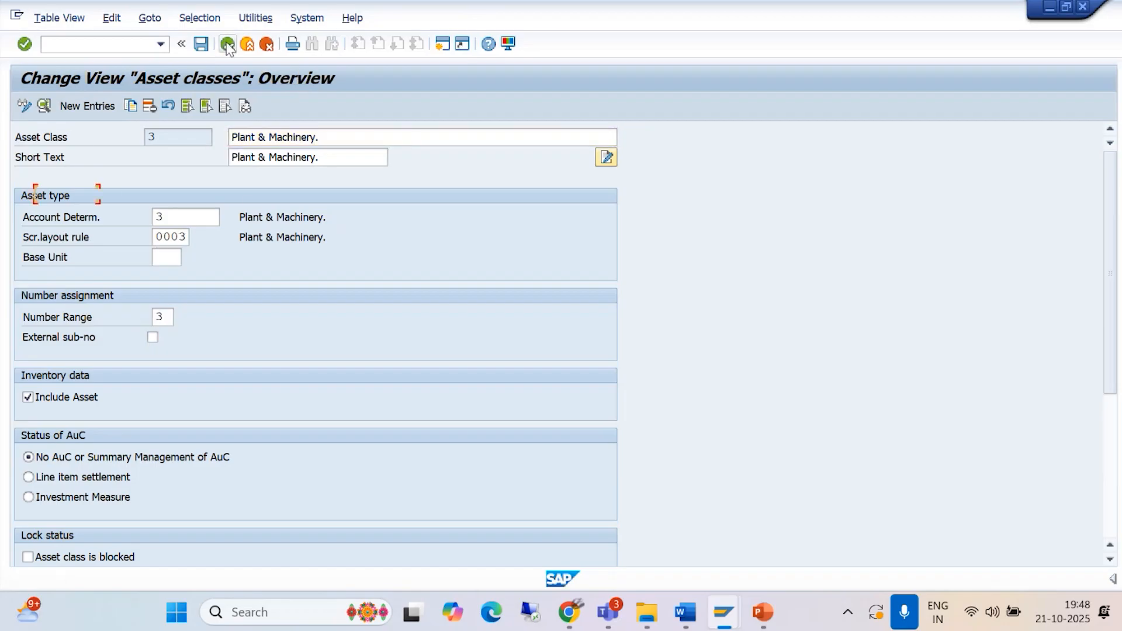
click(228, 45)
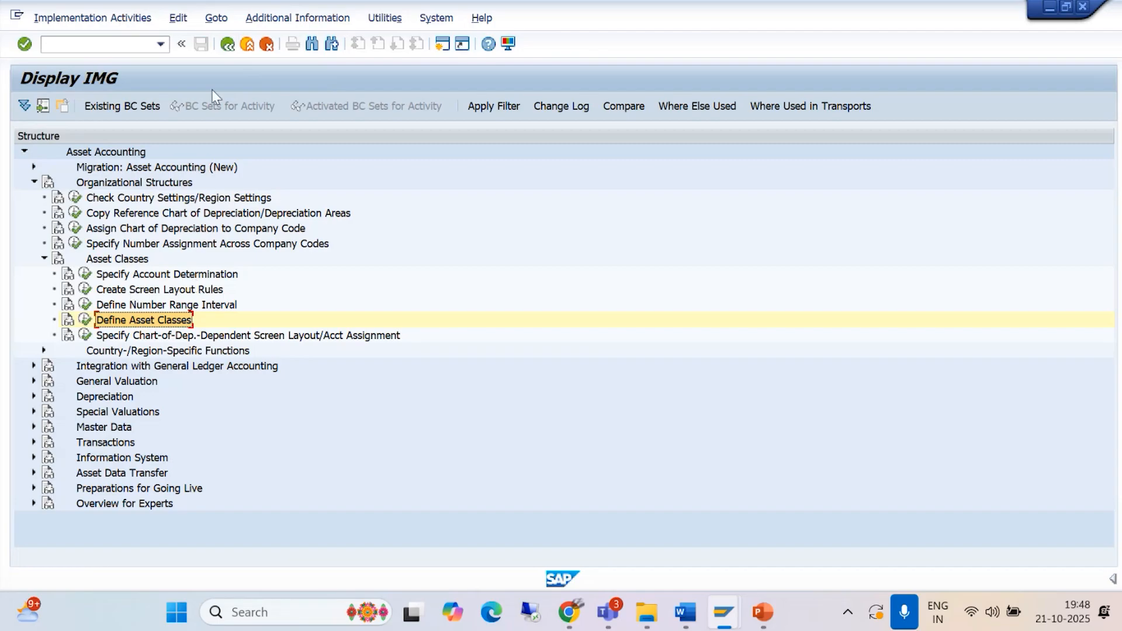
Step: Show the IMG activity display keys as additional information beside the structure nodes
click(287, 19)
mouse_move(351, 39)
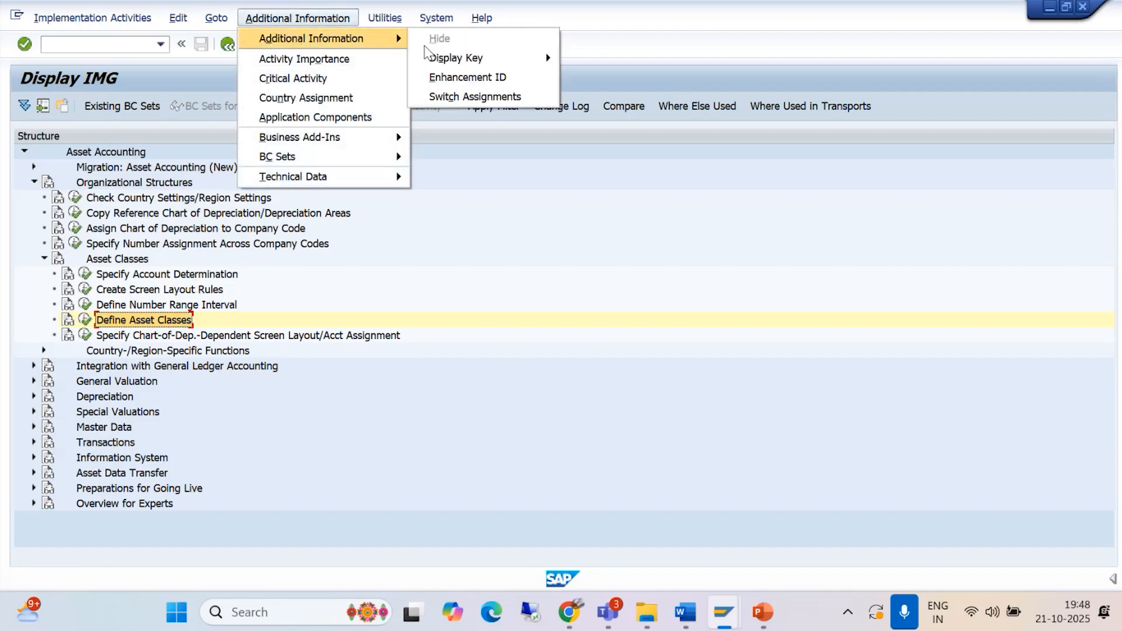
mouse_move(485, 57)
click(608, 77)
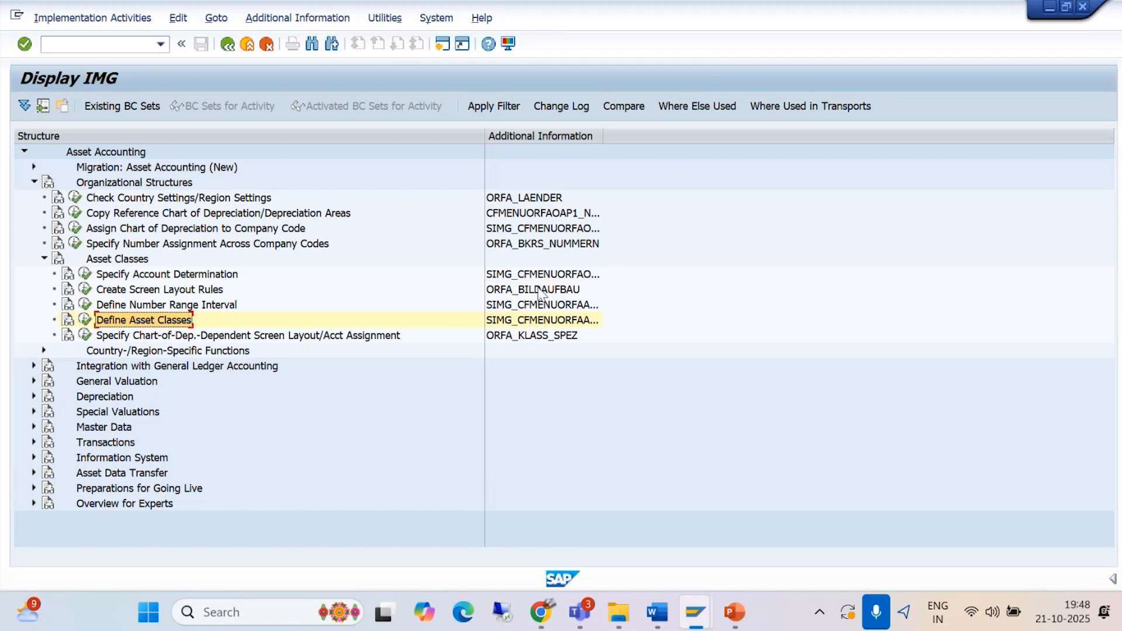
Step: Open Specify Account Determination, check the new-entry example in the Asset Management document in Word, and return to SAP
click(86, 278)
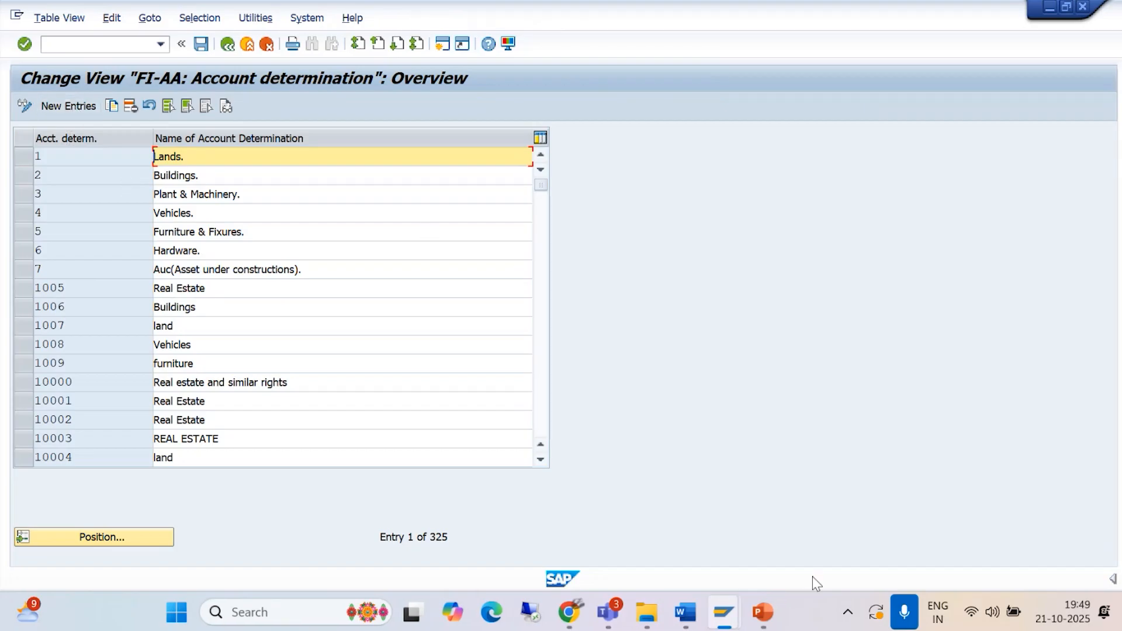
click(685, 612)
click(900, 524)
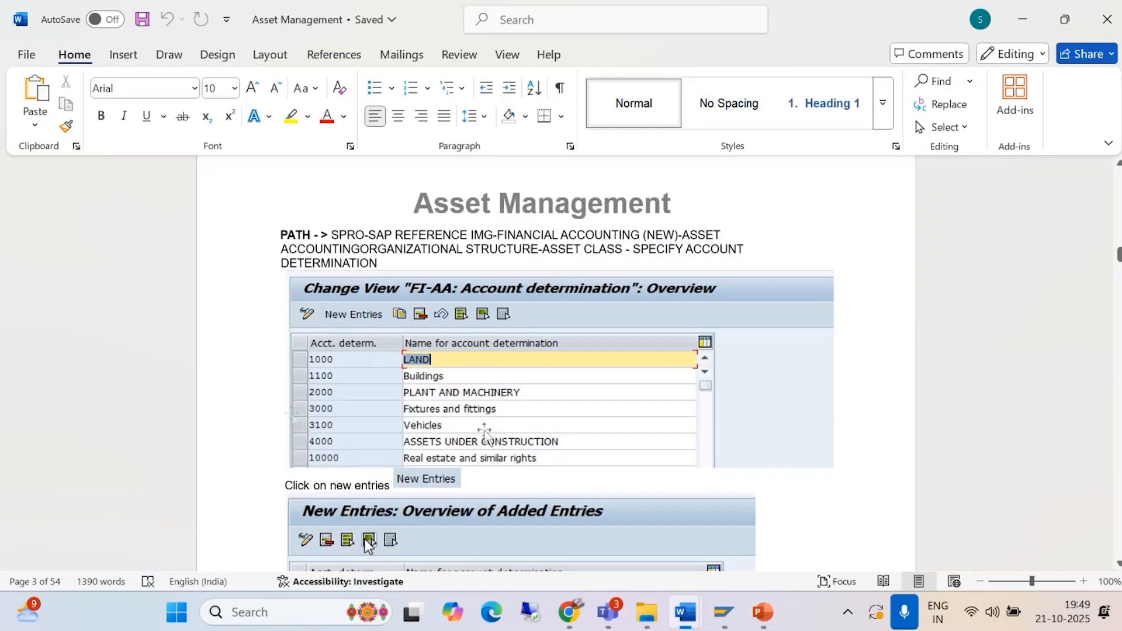
scroll(433, 419, down, 1)
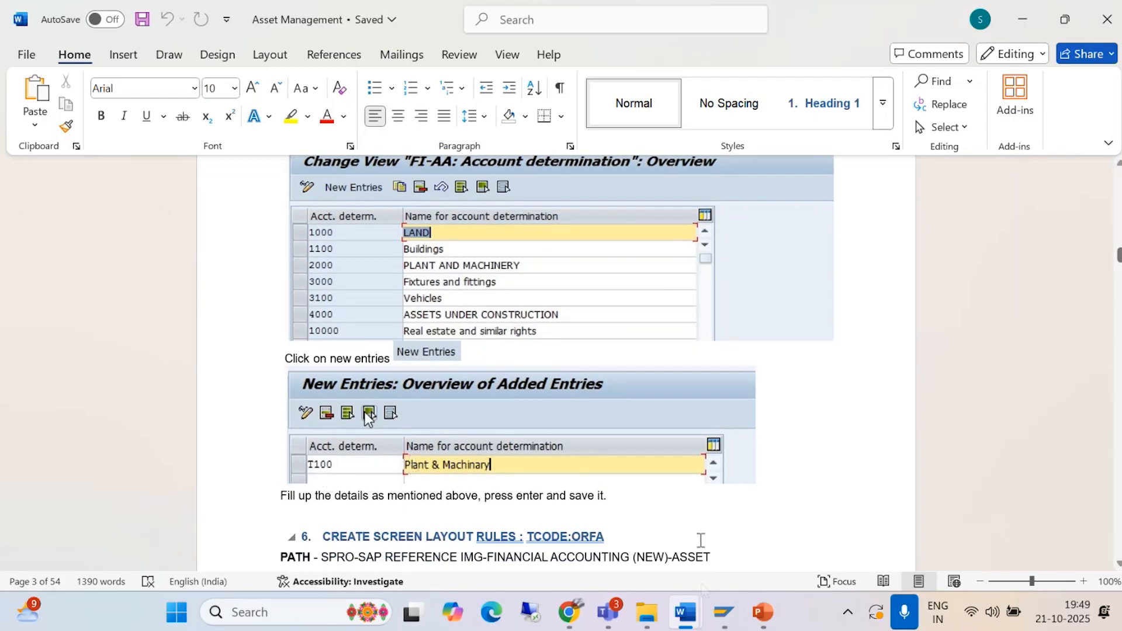
click(725, 614)
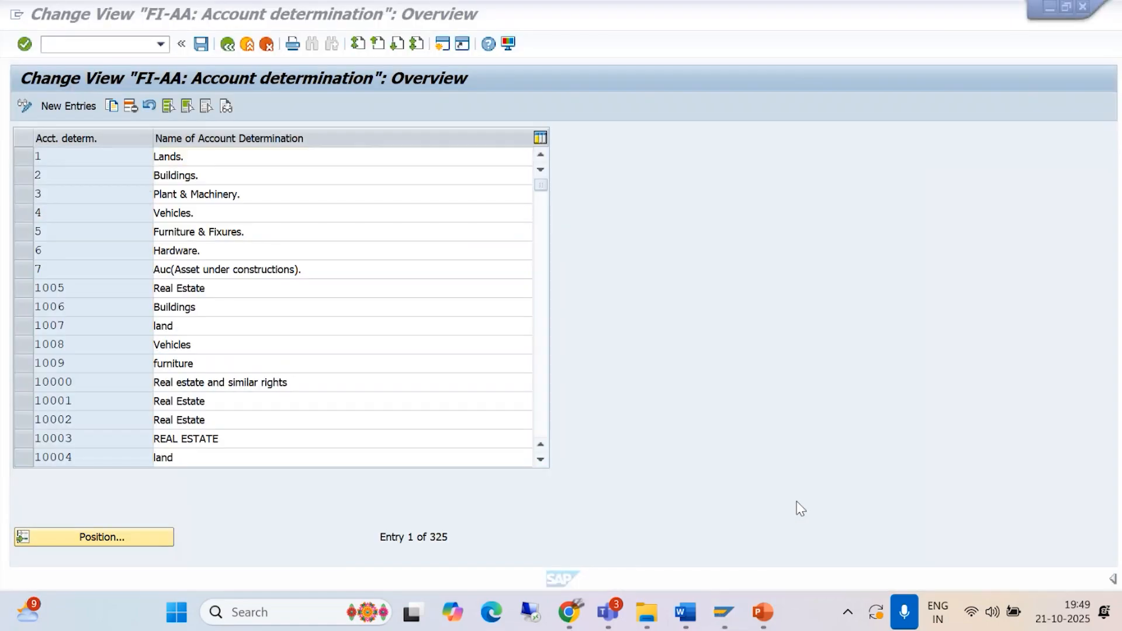
click(780, 488)
Step: Create a new account determination BAJP&M named PLANT AND MACHINARY_BAJAJ MOTORS
click(64, 108)
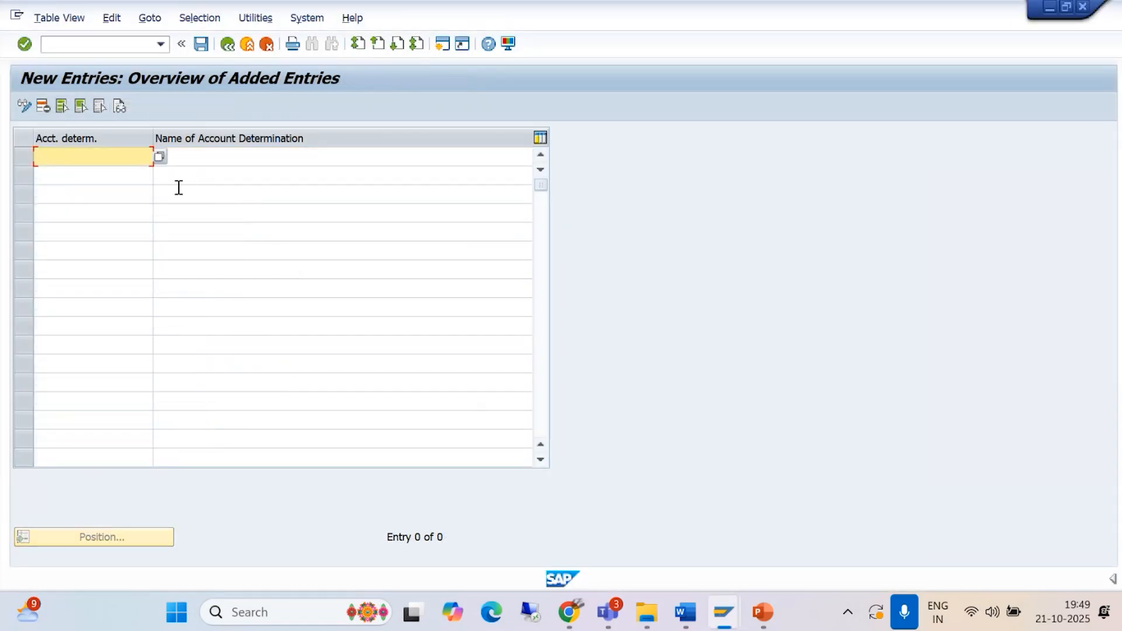
text(BA)
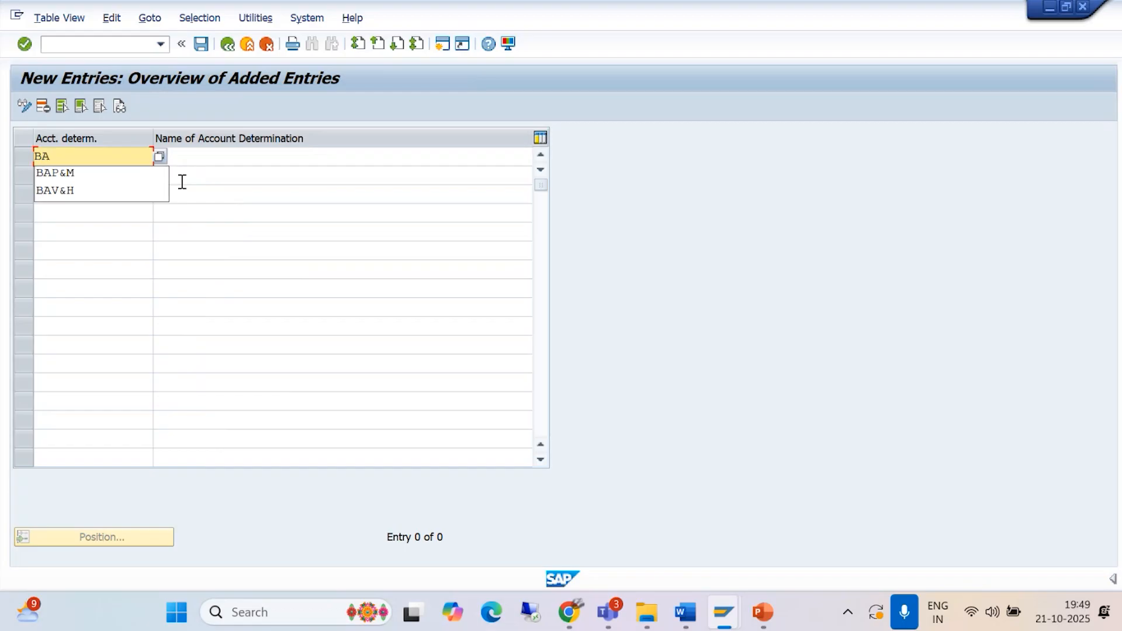
text(J)
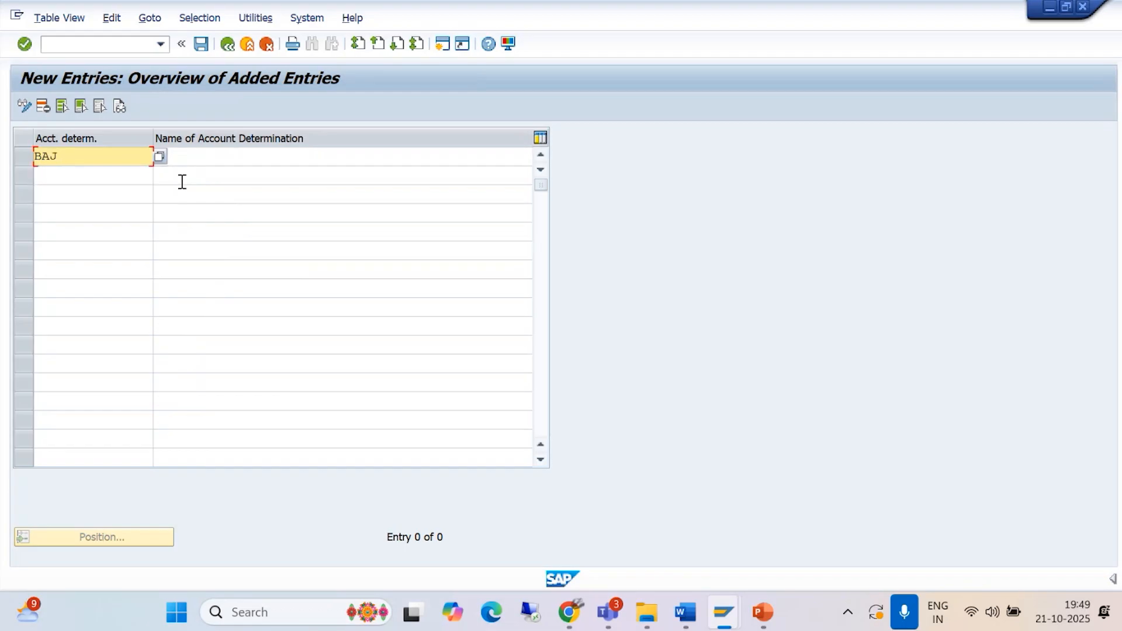
text(P&M)
click(195, 153)
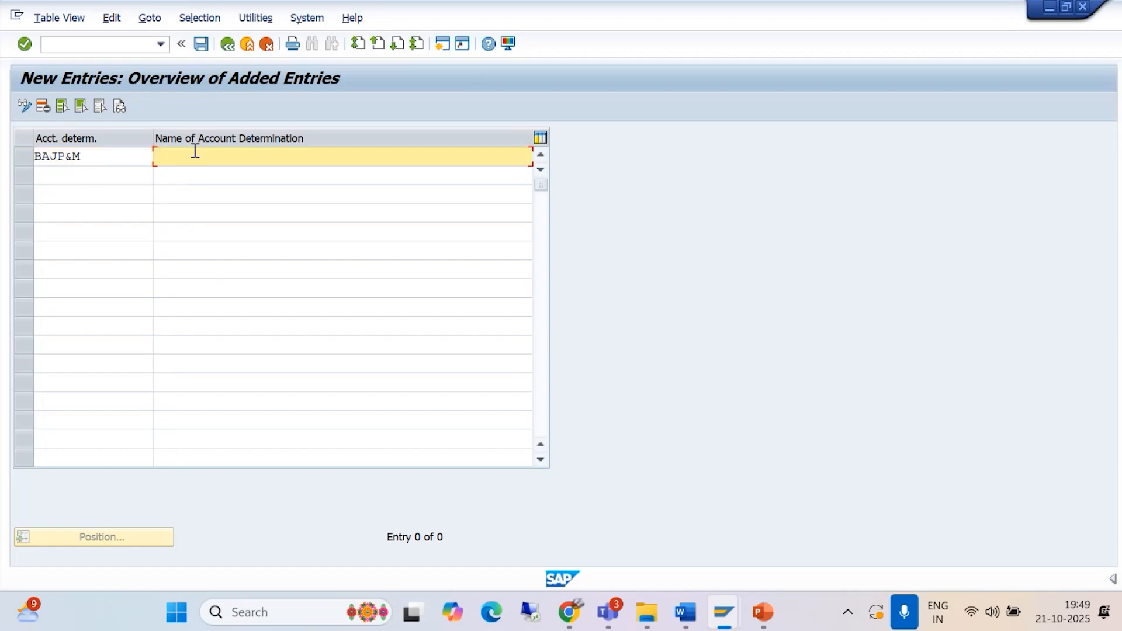
text(PLA)
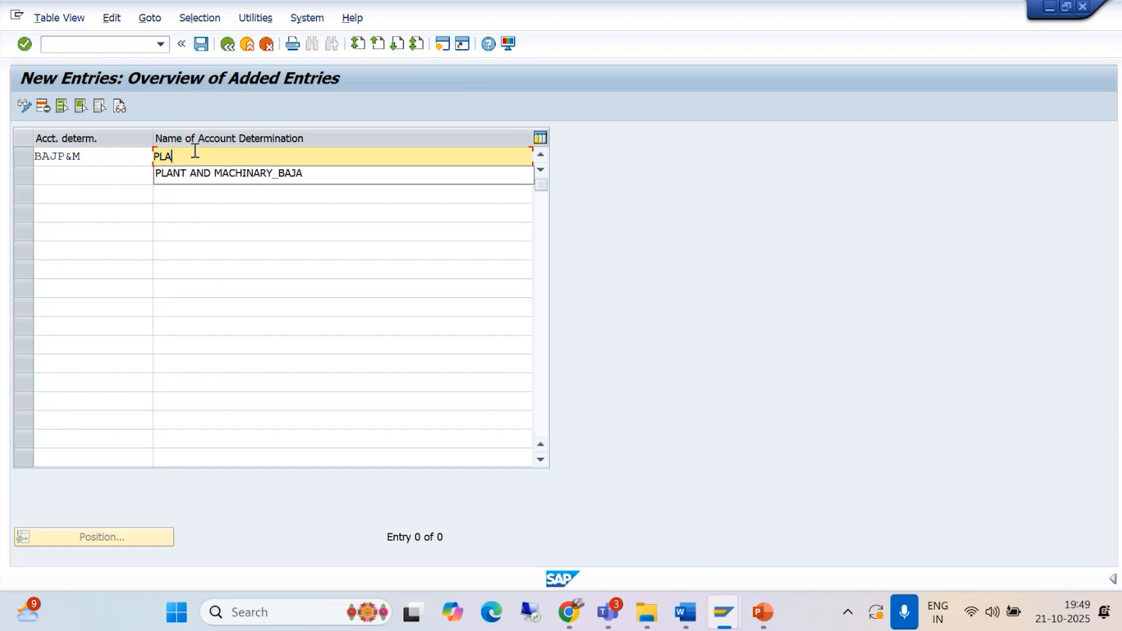
click(198, 174)
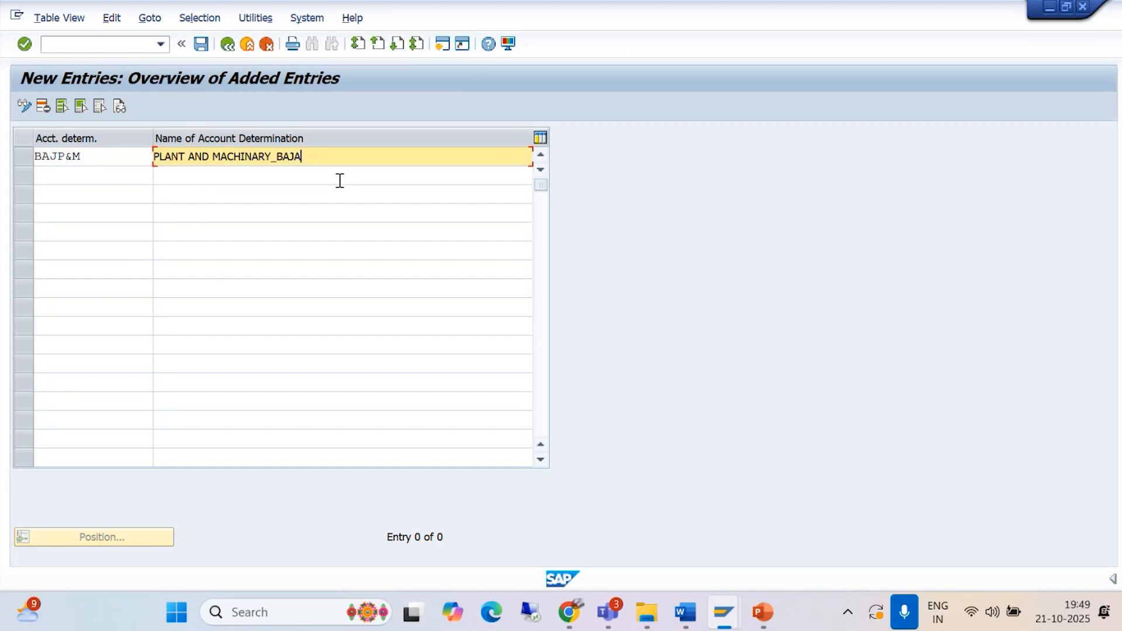
text(MOTORS)
Step: Add account determination BAJV&M named VEHICLE AND MAINTANANCE_BAJAJ MOTORS _BAJM, and append _BAJM to the name of BAJP&M
click(51, 173)
text(BAJ)
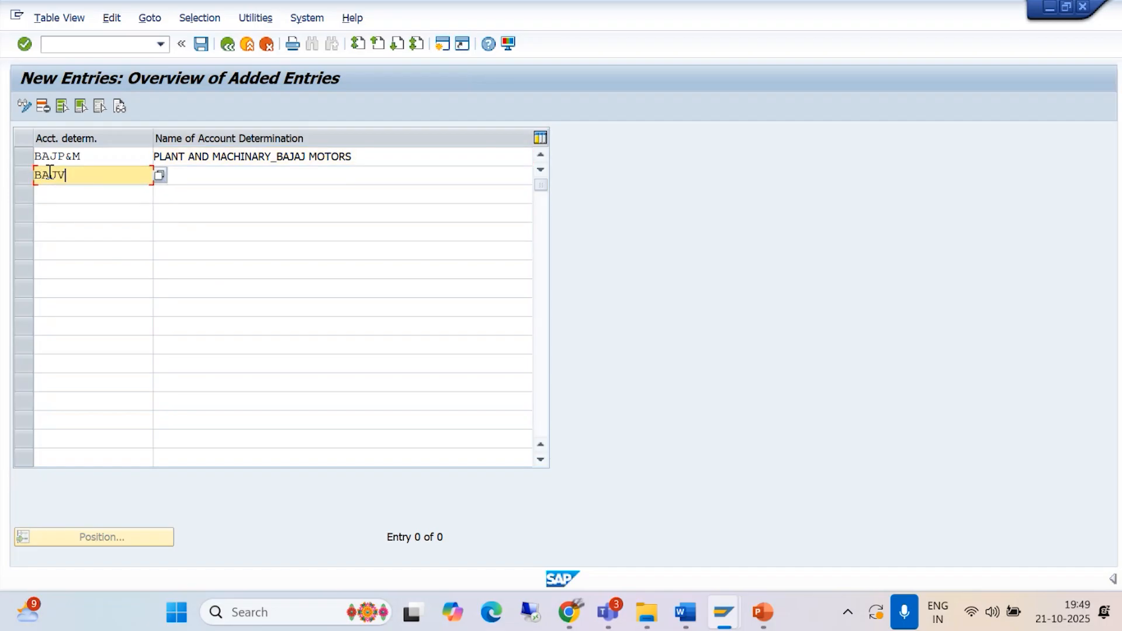
text(V&M)
key(Tab)
text(VEHIC)
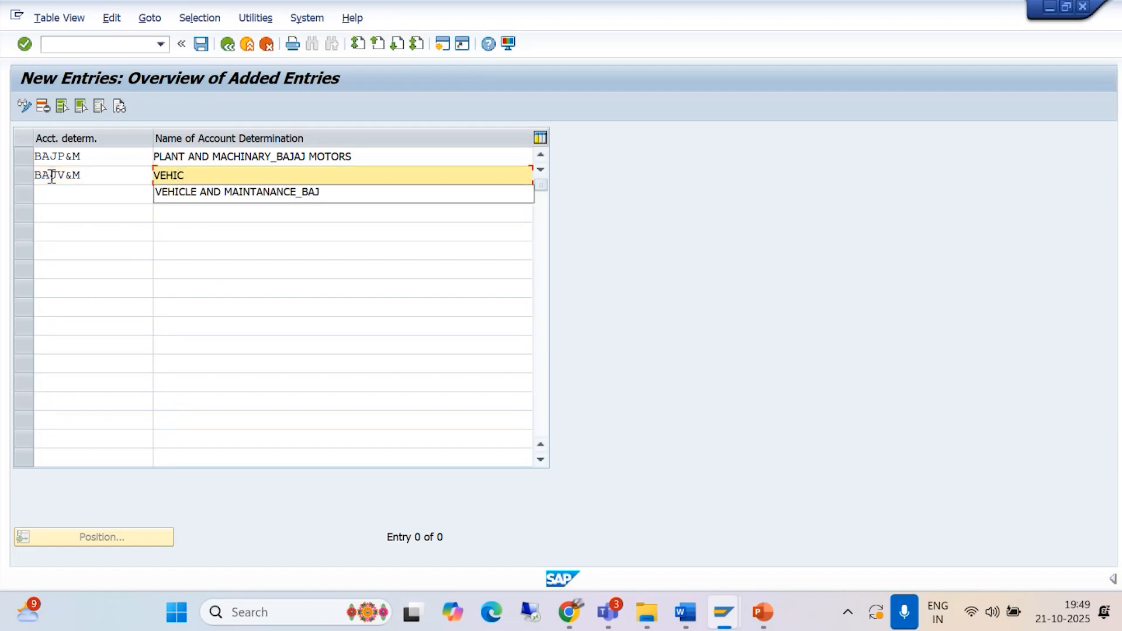
click(215, 193)
text(AJAJ)
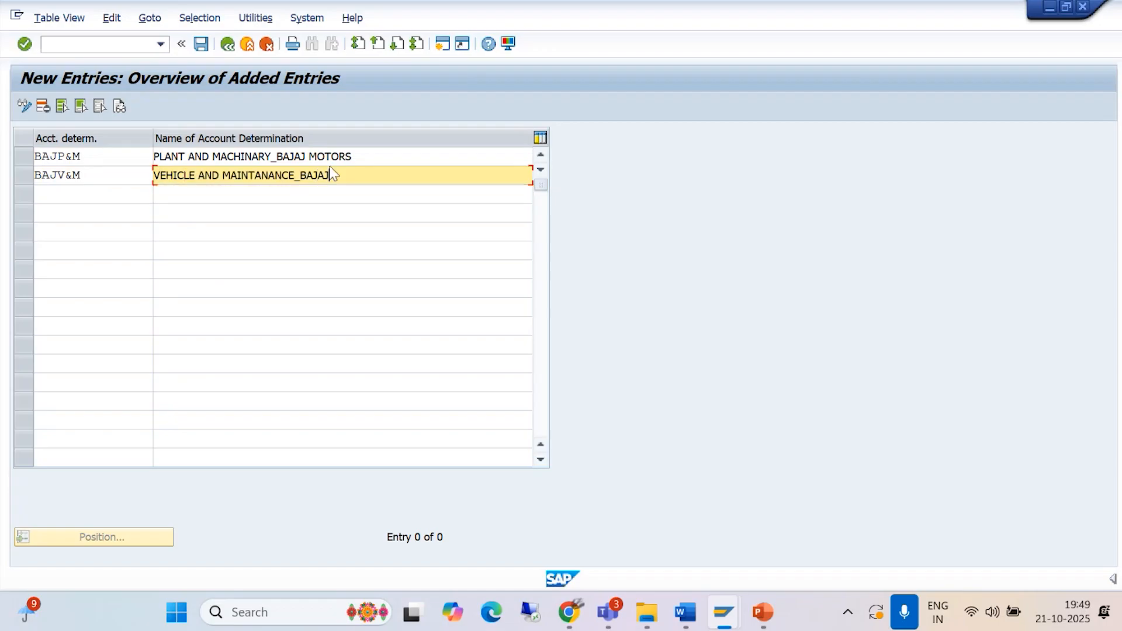
text( MOTORS _BAJM)
click(358, 154)
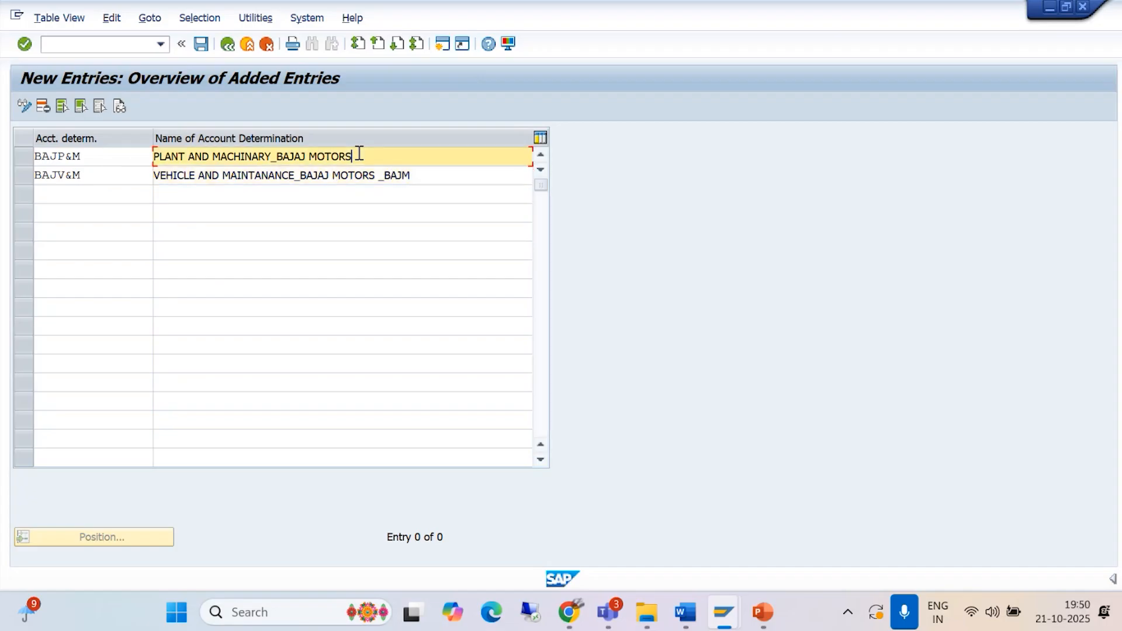
text(_BAJM)
Step: Add a third account determination BAJH&N named HARDWARE AND NETWORKING _BAJAJ MOTORS_BAJM
click(56, 195)
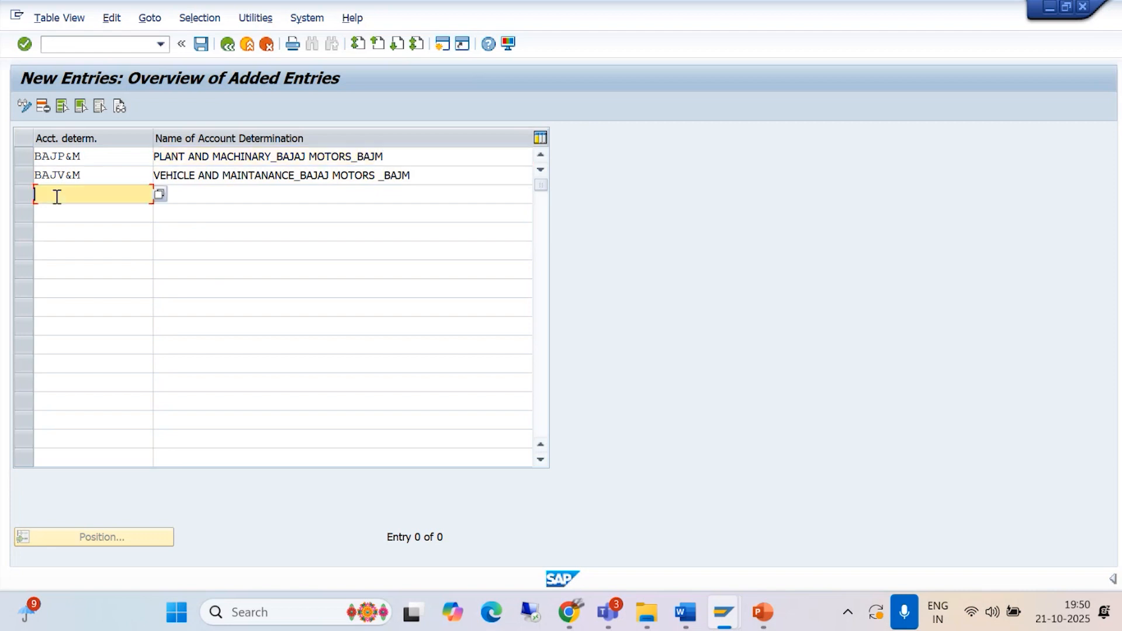
text(BA)
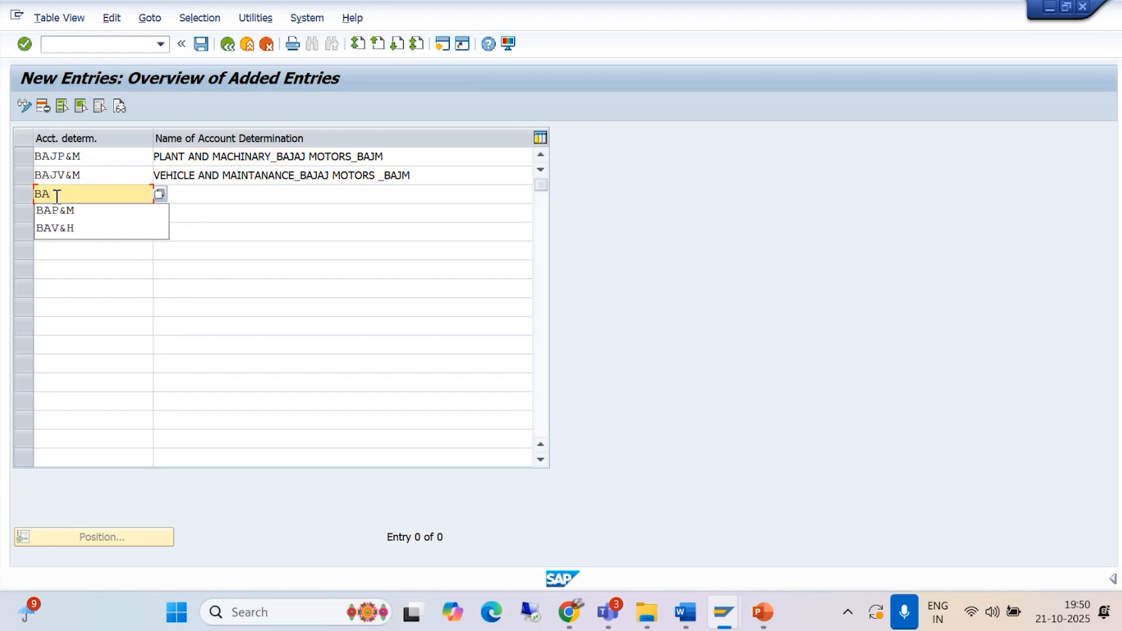
text(J)
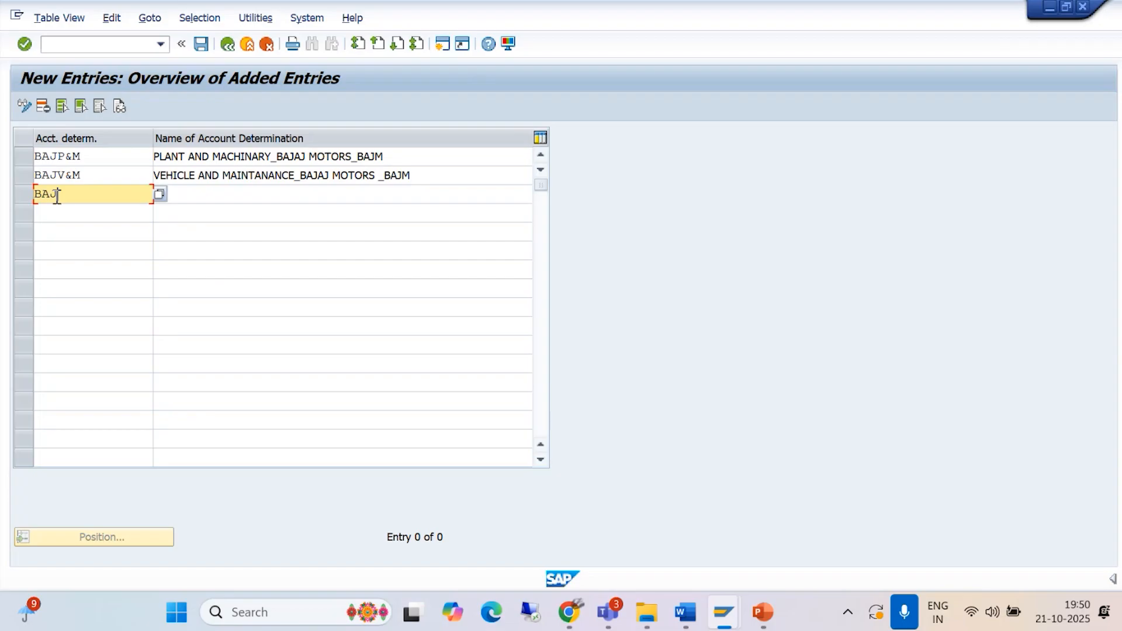
text(H&N)
click(216, 191)
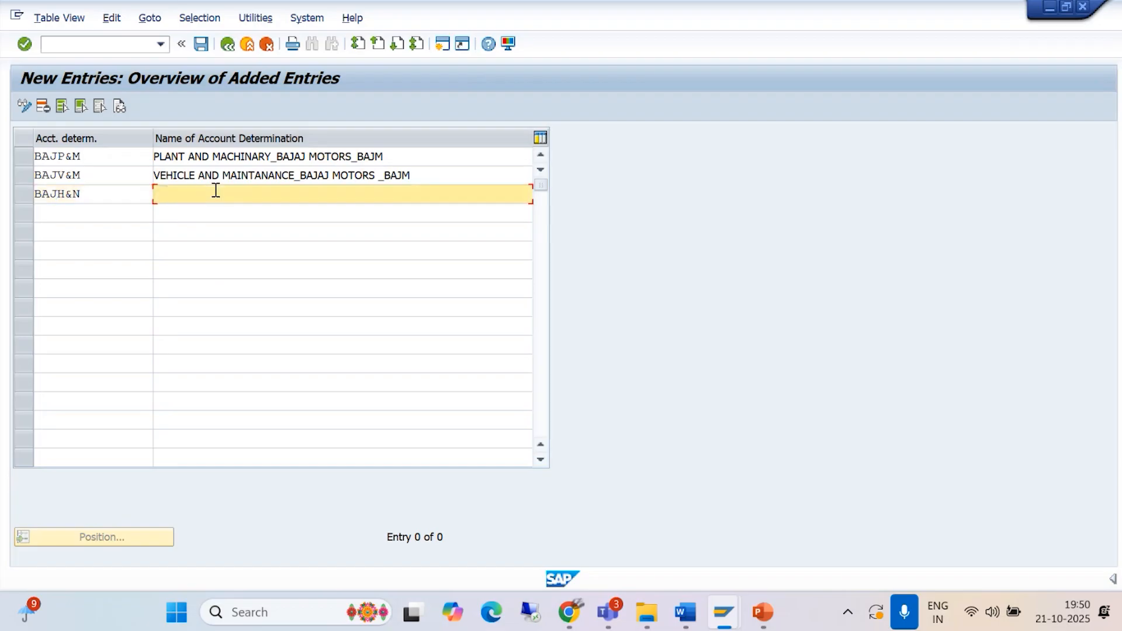
text(HARDWARE AND NETE)
key(BackSpace)
text(WORKING)
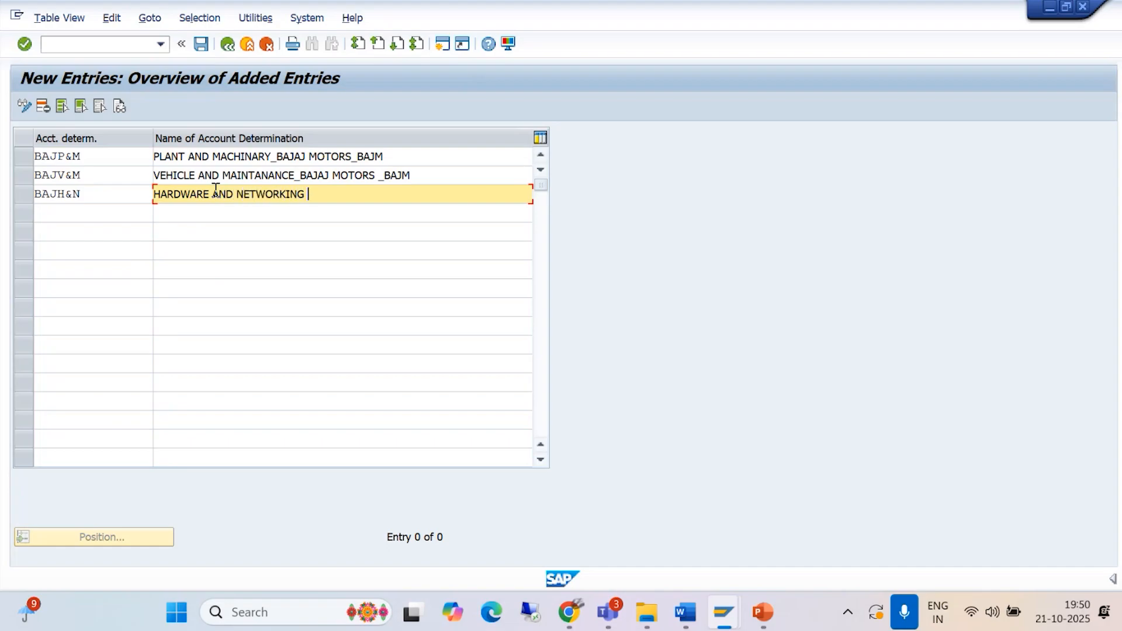
text( _BAJAJ MOTORAS)
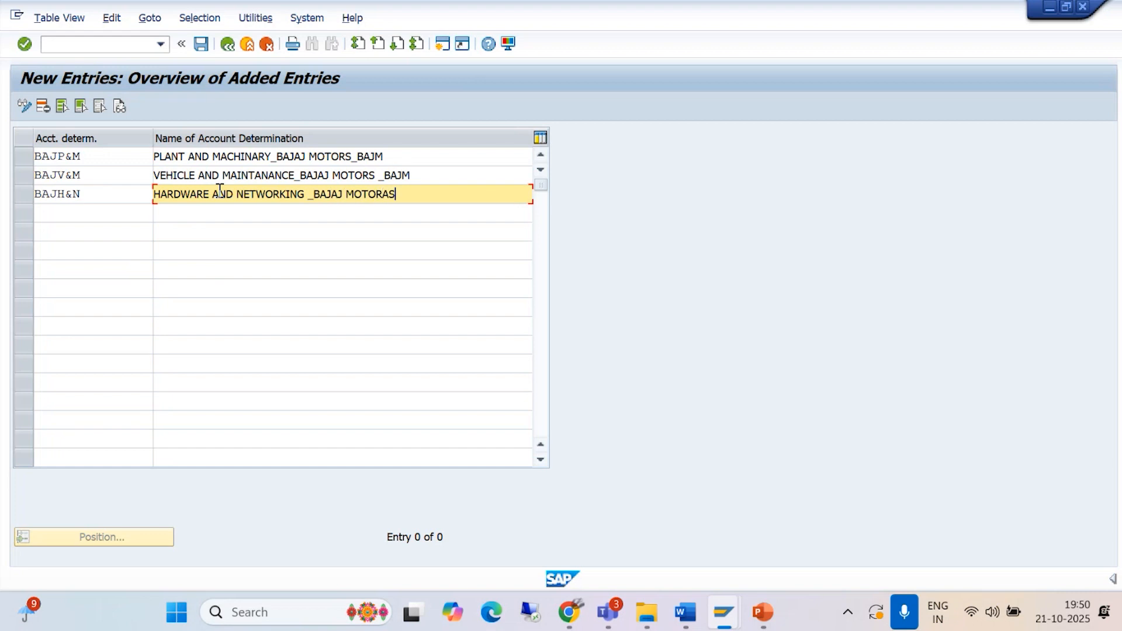
key(BackSpace)
key(BackSpace)
text(S_BAJM)
Step: Save the new account determinations to the BAJAJ GROUP OF COMPANIES customizing request
click(200, 46)
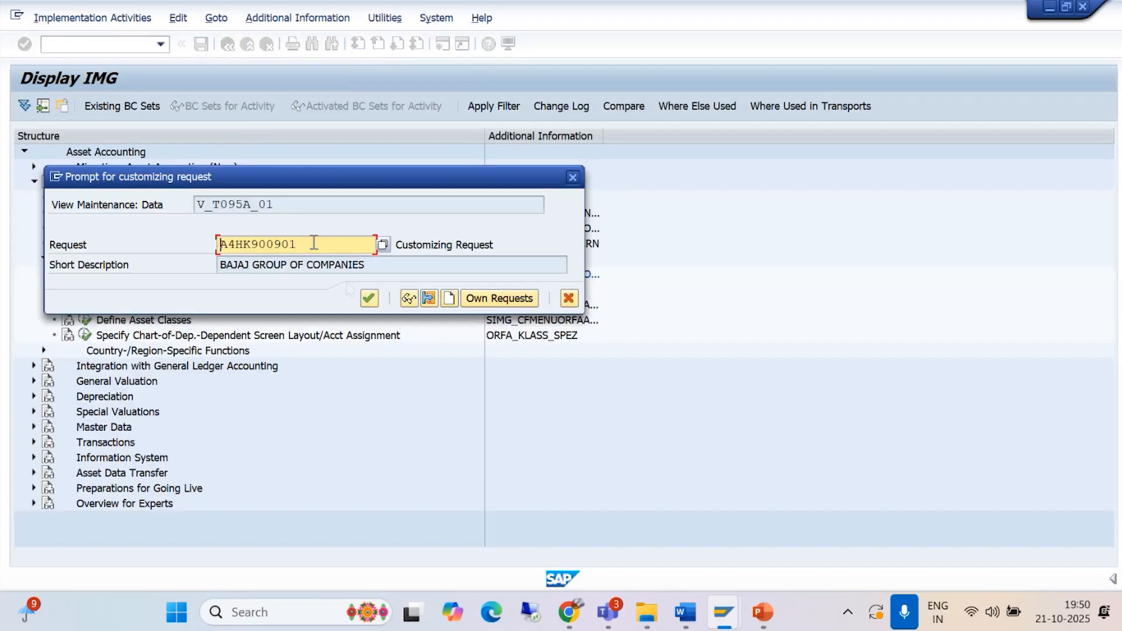
click(368, 298)
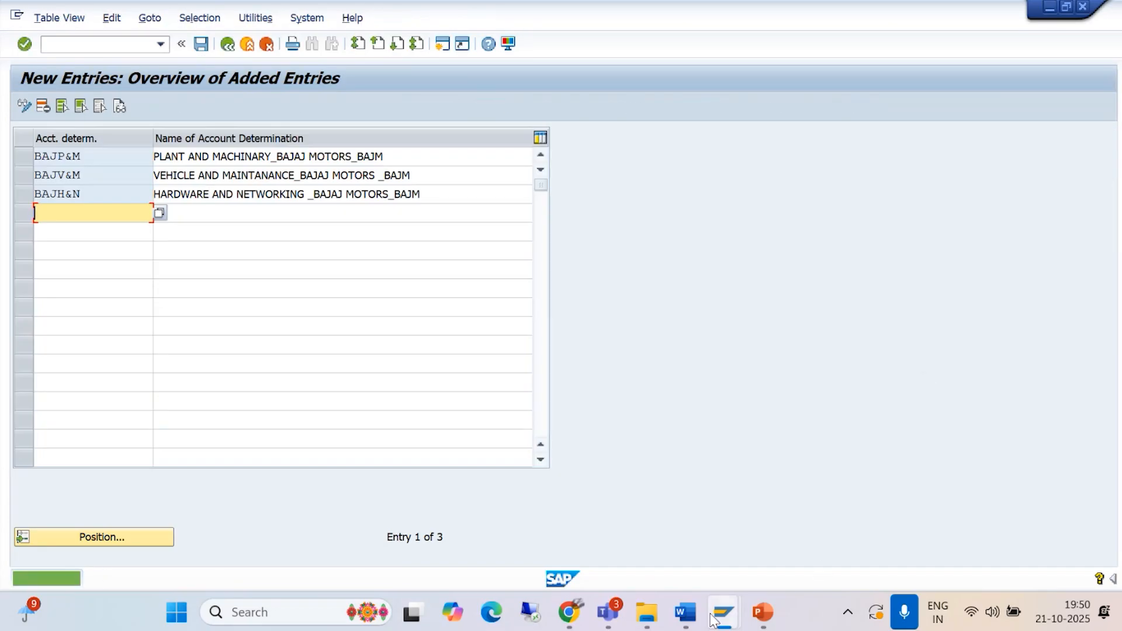
Step: In Word, read the Asset Management steps on screen layout rules and the Asset accounting questions on account determination, and return to SAP
mouse_move(687, 610)
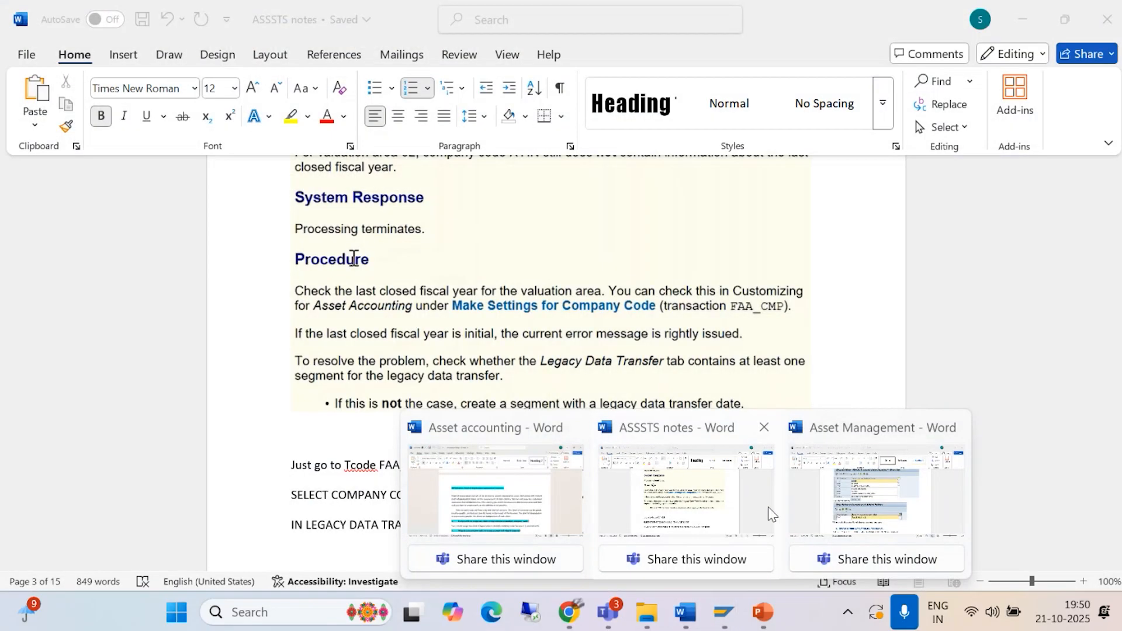
click(794, 517)
scroll(740, 487, down, 3)
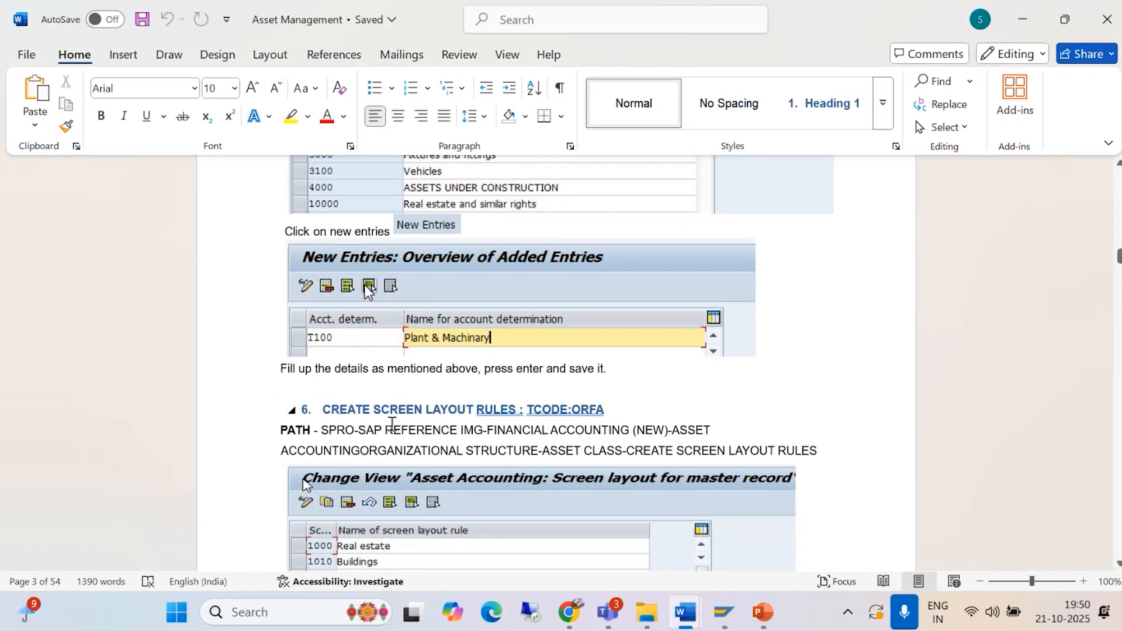
mouse_move(683, 609)
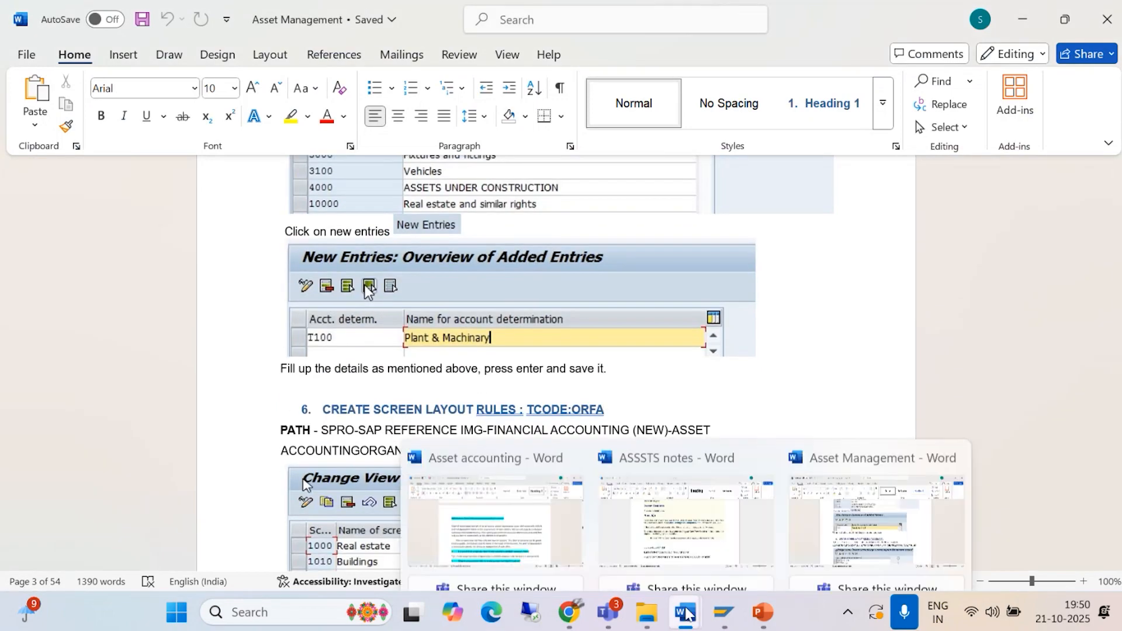
click(473, 478)
scroll(473, 478, down, 2)
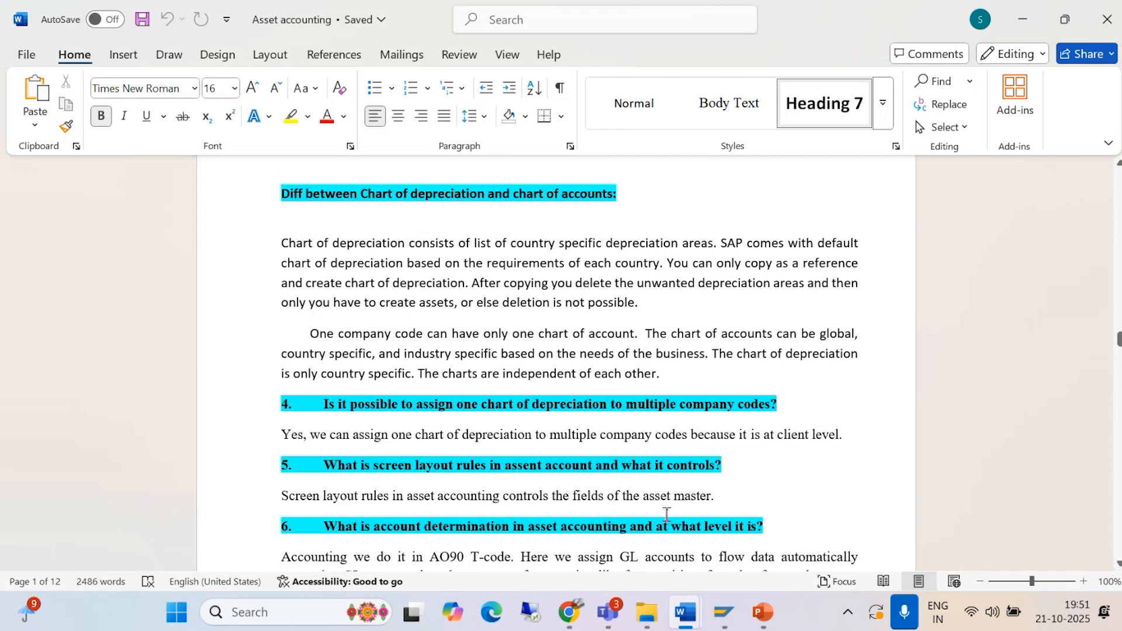
mouse_move(732, 617)
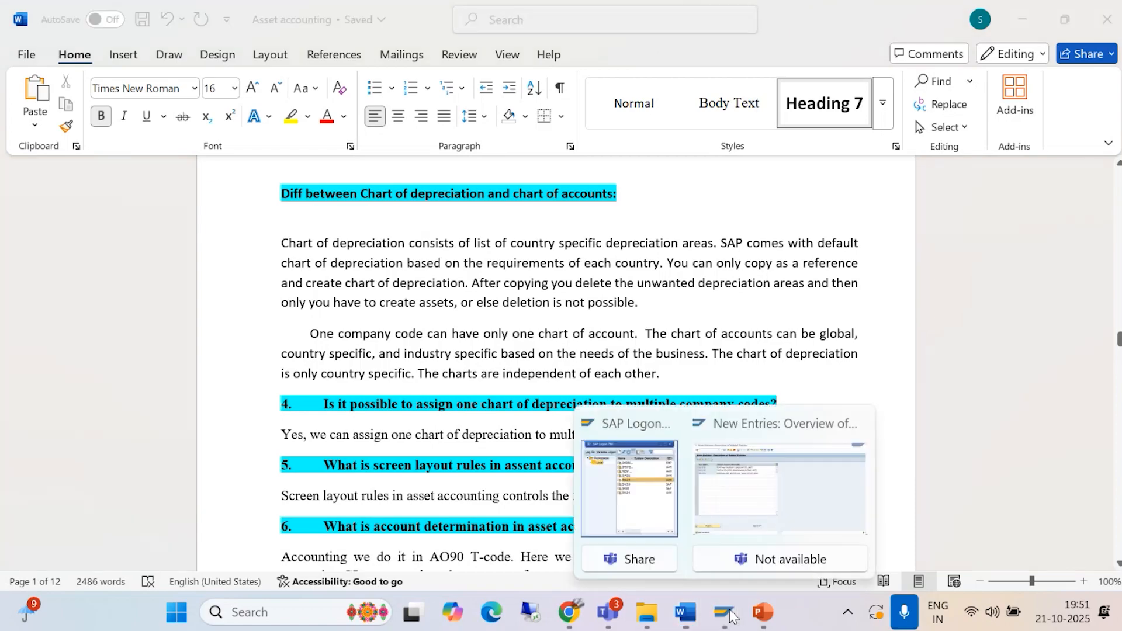
click(779, 529)
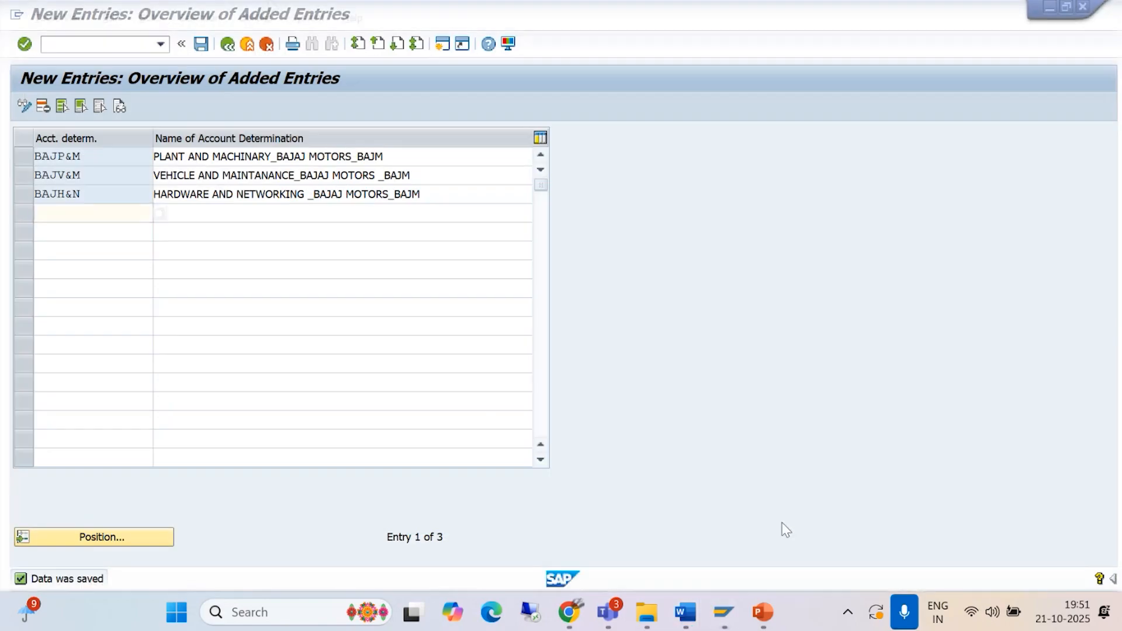
Step: Leave the account determinations, consult section 6 of the Asset Management document in Word, and open Create Screen Layout Rules in the SAP IMG
click(228, 43)
mouse_move(691, 608)
click(822, 505)
scroll(562, 437, down, 3)
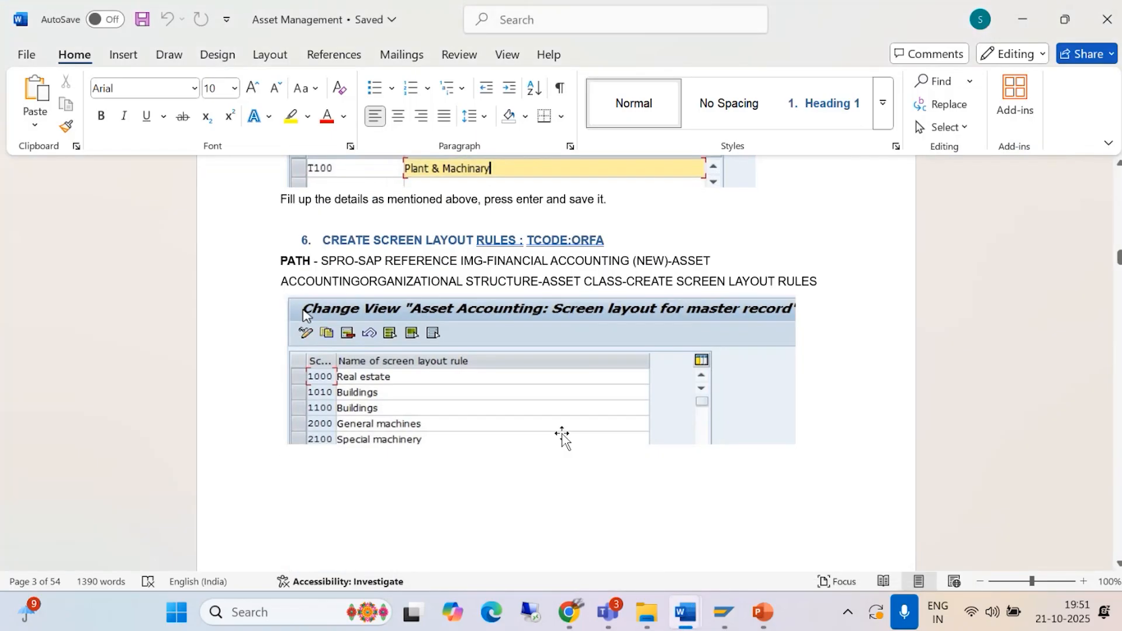
scroll(562, 438, down, 3)
scroll(561, 439, up, 2)
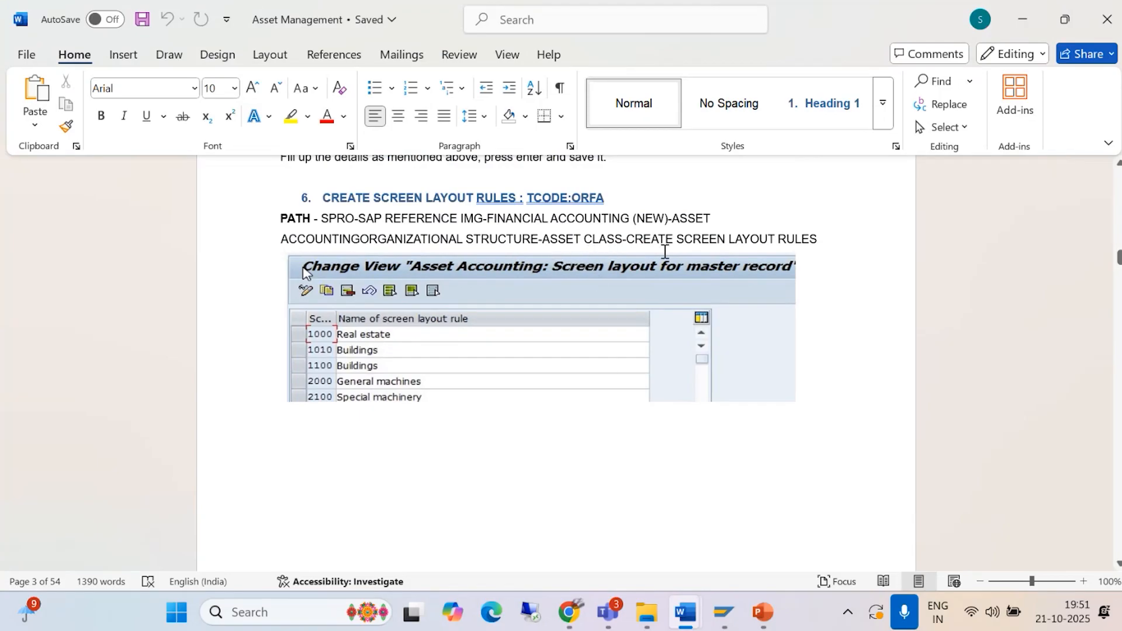
mouse_move(727, 617)
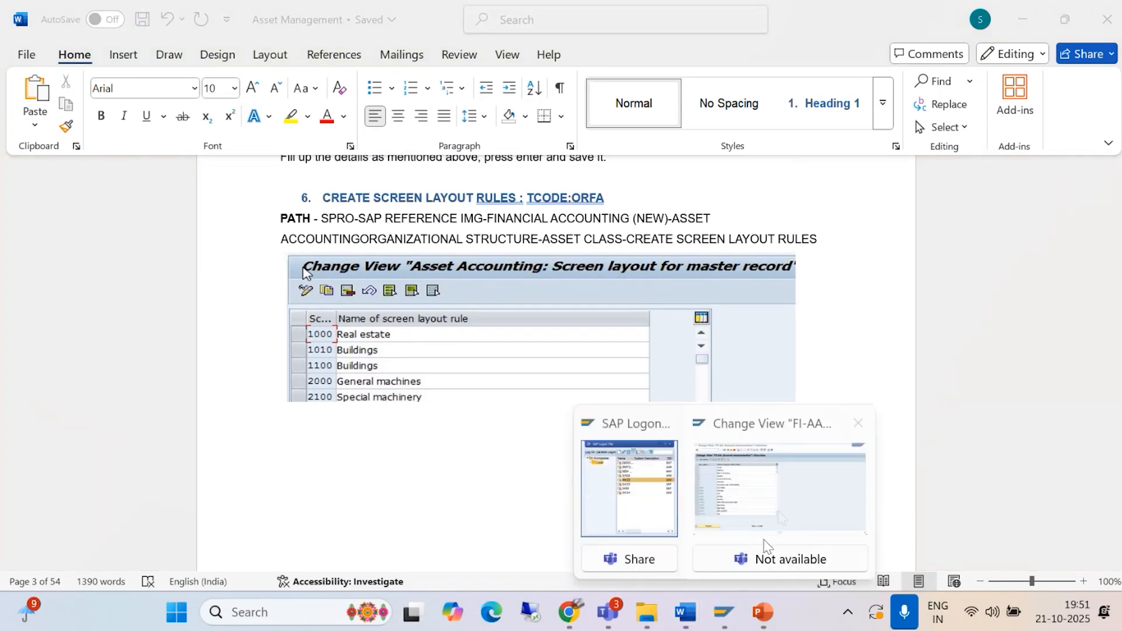
click(763, 542)
click(227, 45)
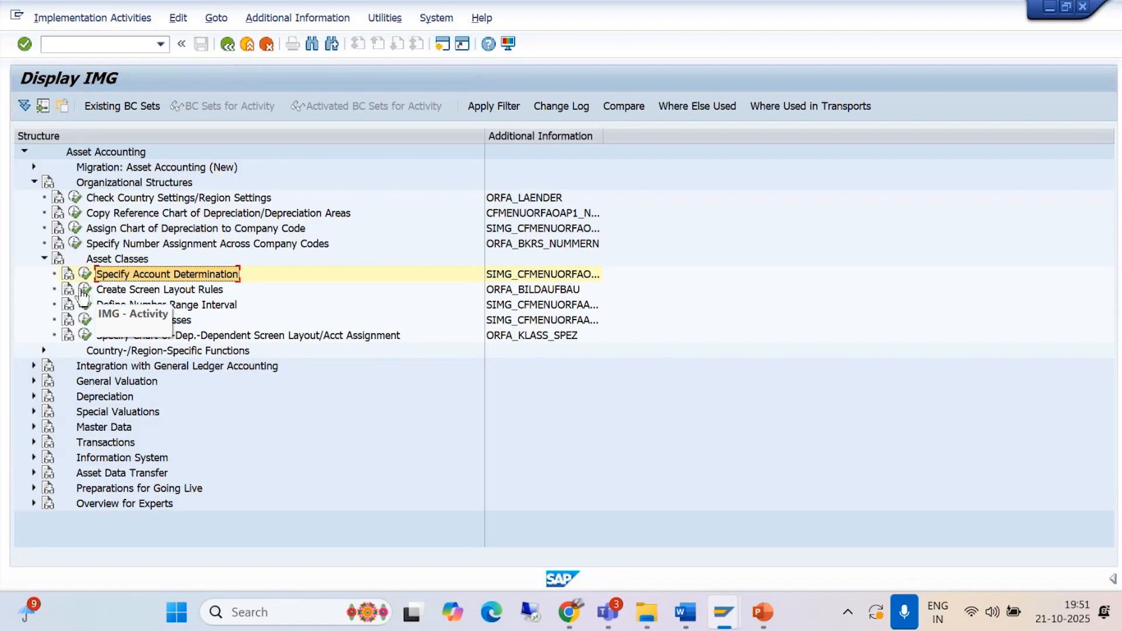
click(85, 289)
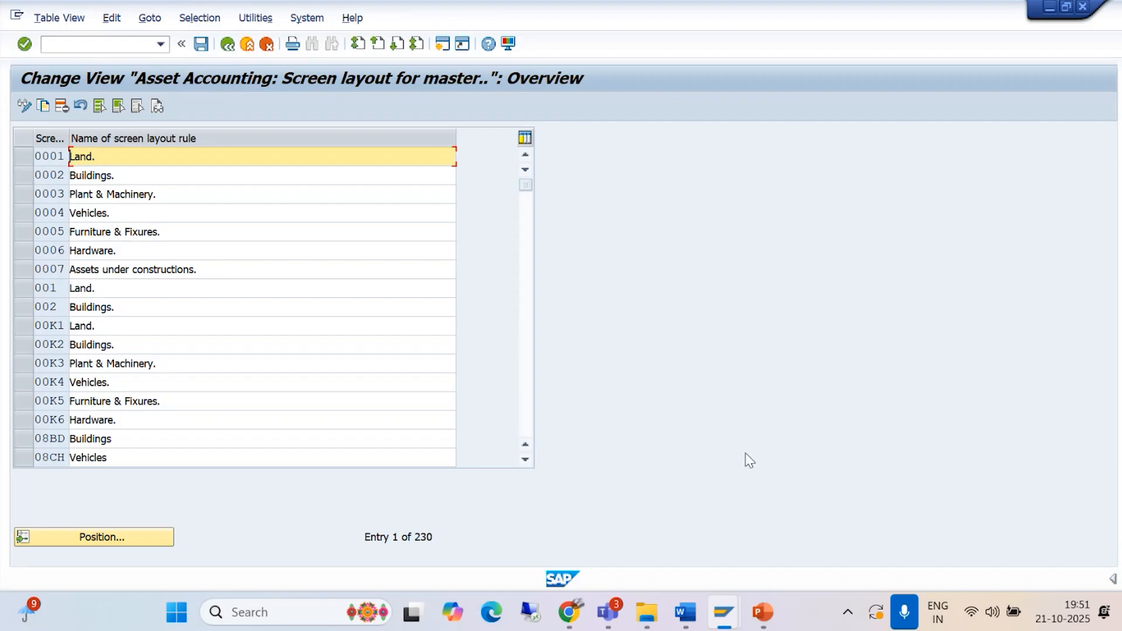
Step: Read how to copy a screen layout rule in the Asset Management document in Word, and return to SAP
click(690, 599)
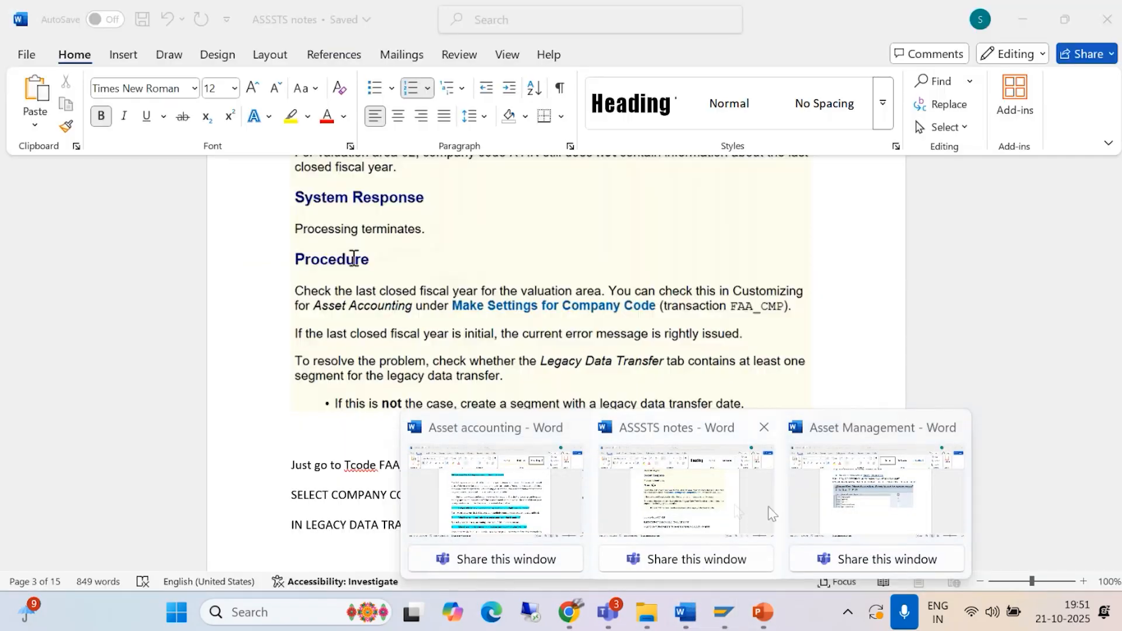
click(876, 498)
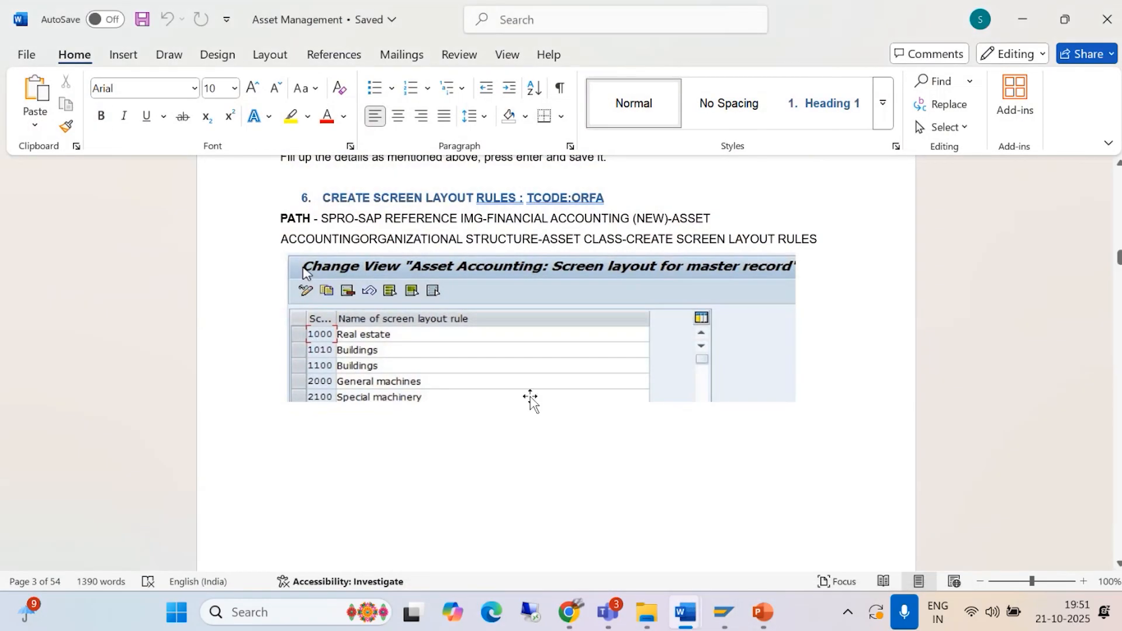
scroll(331, 336, down, 3)
scroll(333, 355, down, 7)
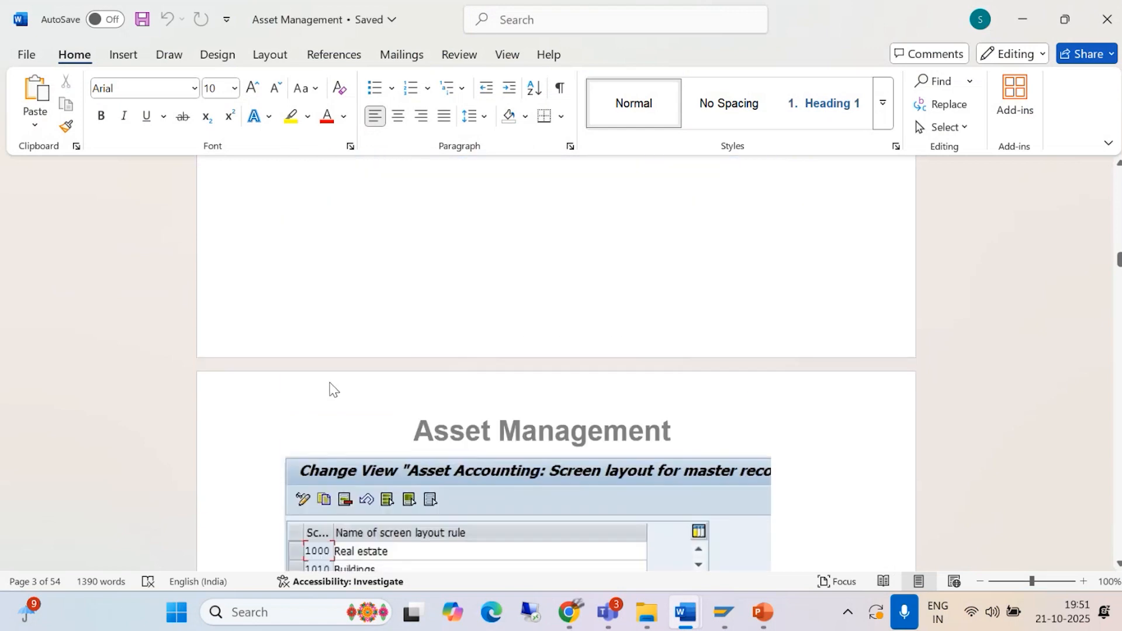
scroll(347, 447, down, 1)
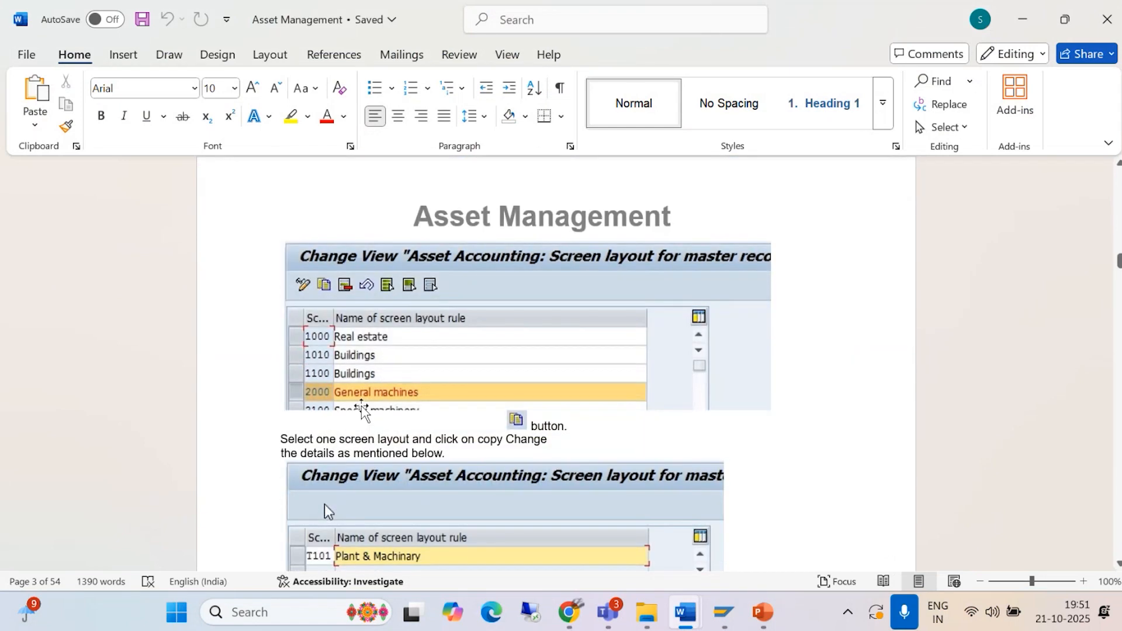
scroll(431, 428, down, 2)
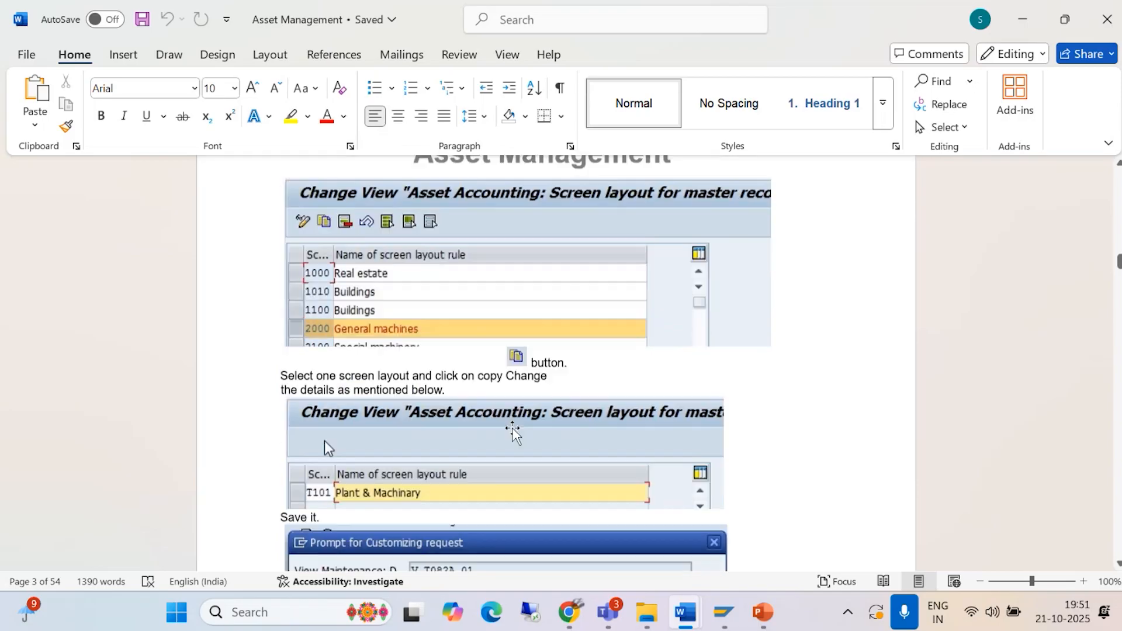
mouse_move(714, 611)
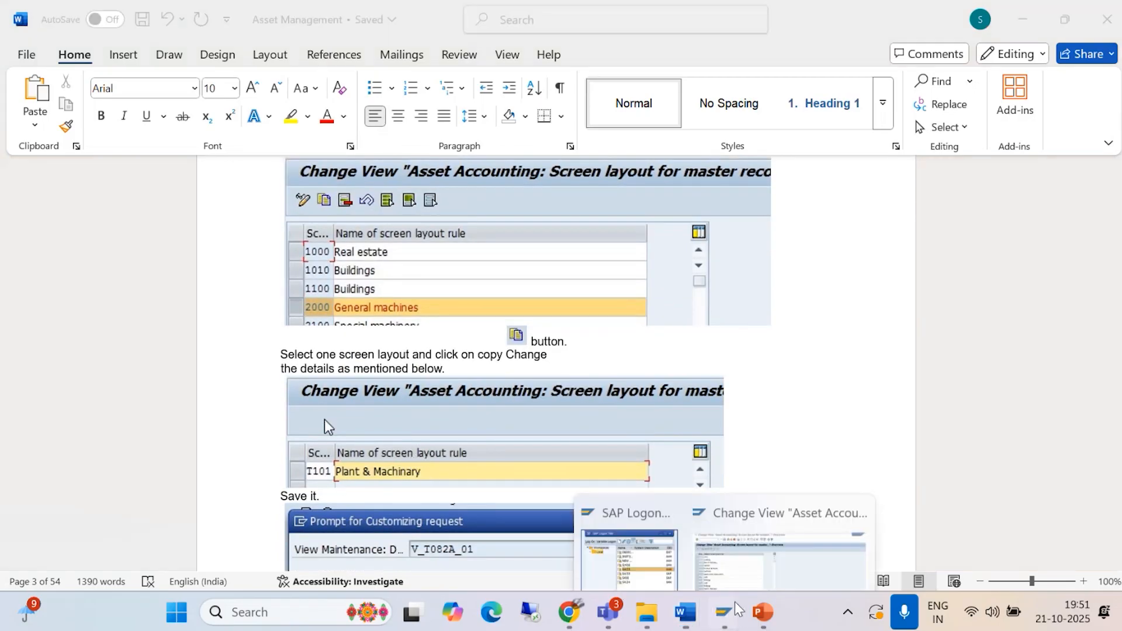
click(817, 497)
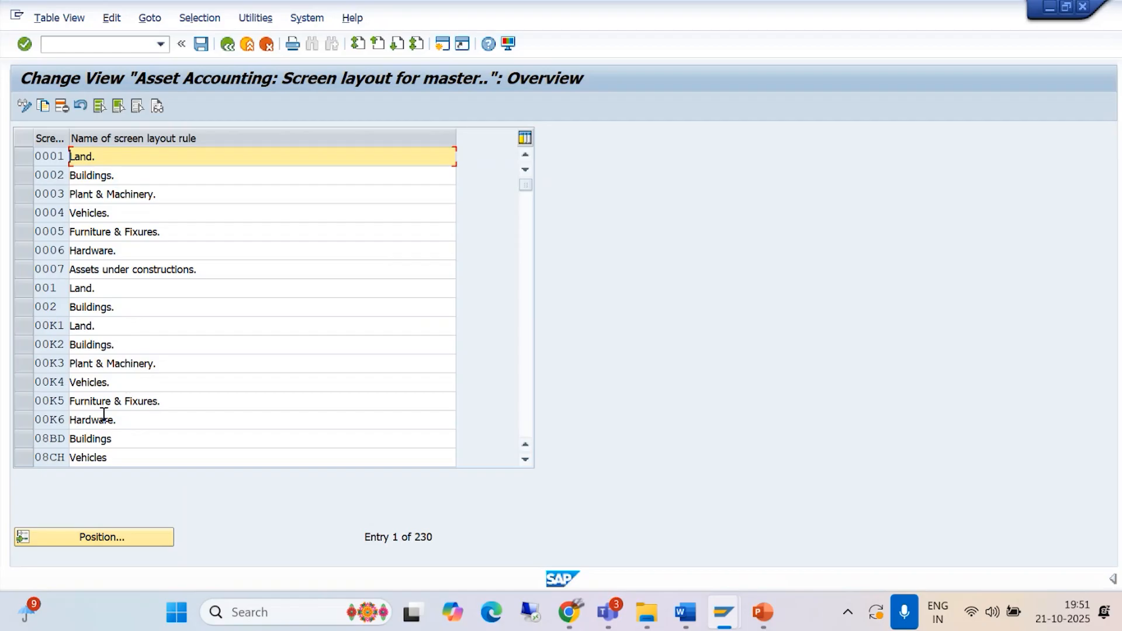
Step: Position the list of screen layout rules at screen layout 2000
scroll(94, 292, down, 1)
click(82, 537)
text(2000)
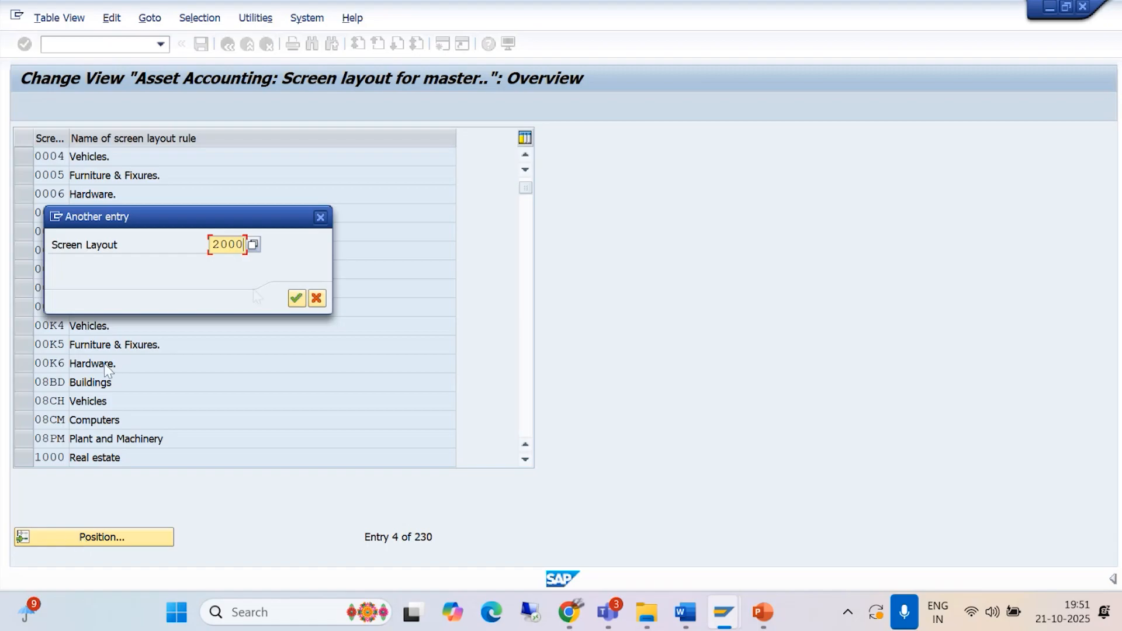
click(297, 299)
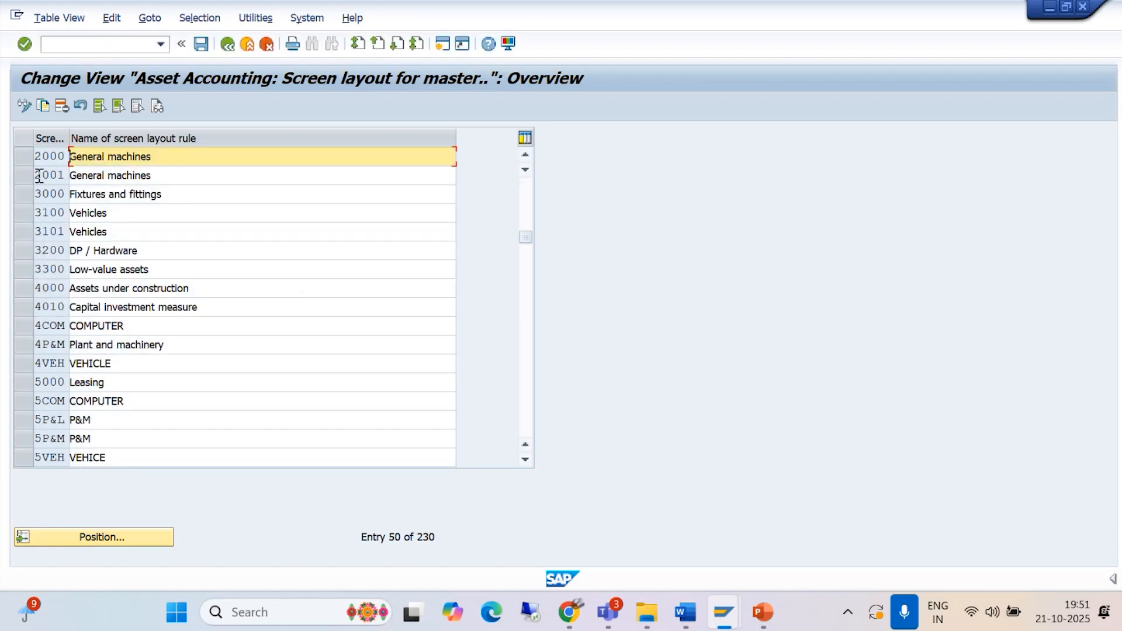
Step: Copy screen layout rule 2000 General machines, entering BAJP as the key of the target entry
click(24, 156)
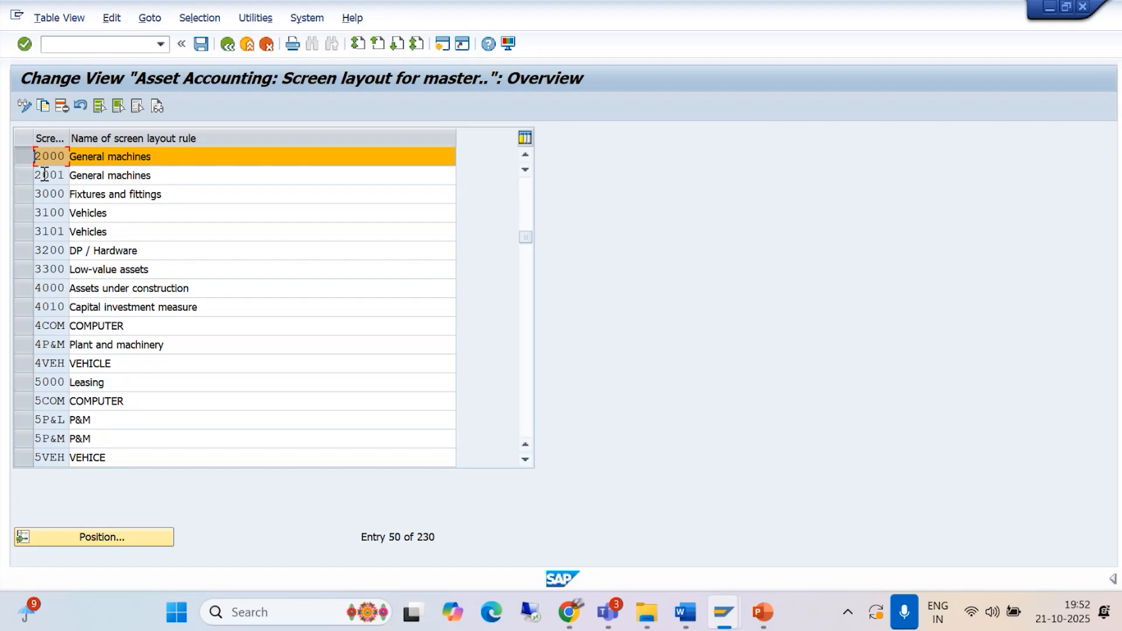
click(44, 107)
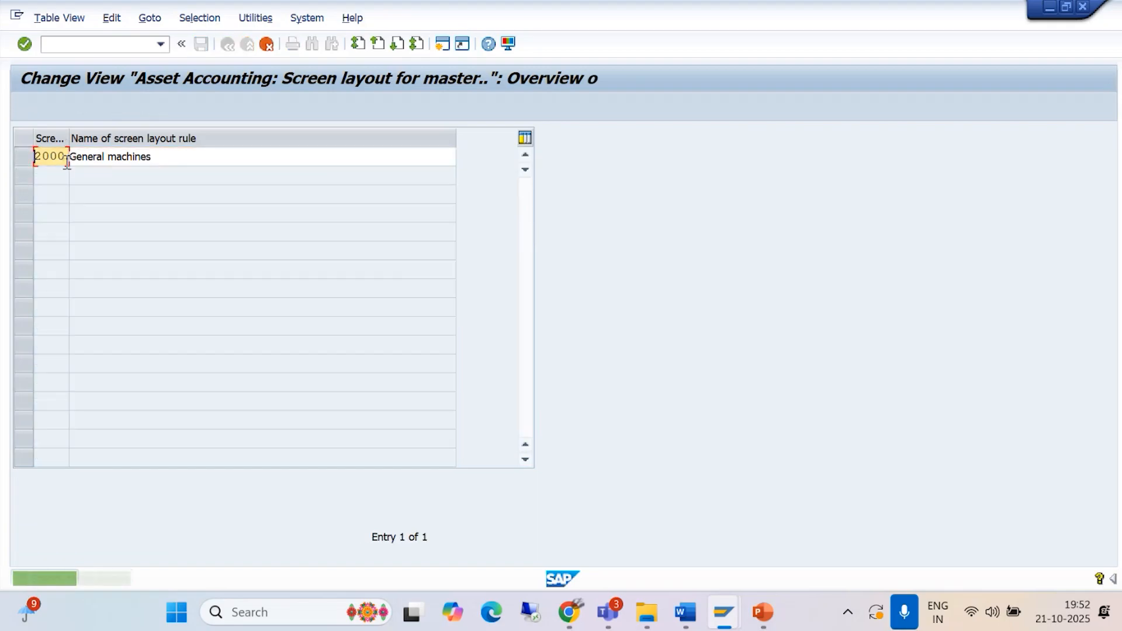
drag(64, 158, 11, 157)
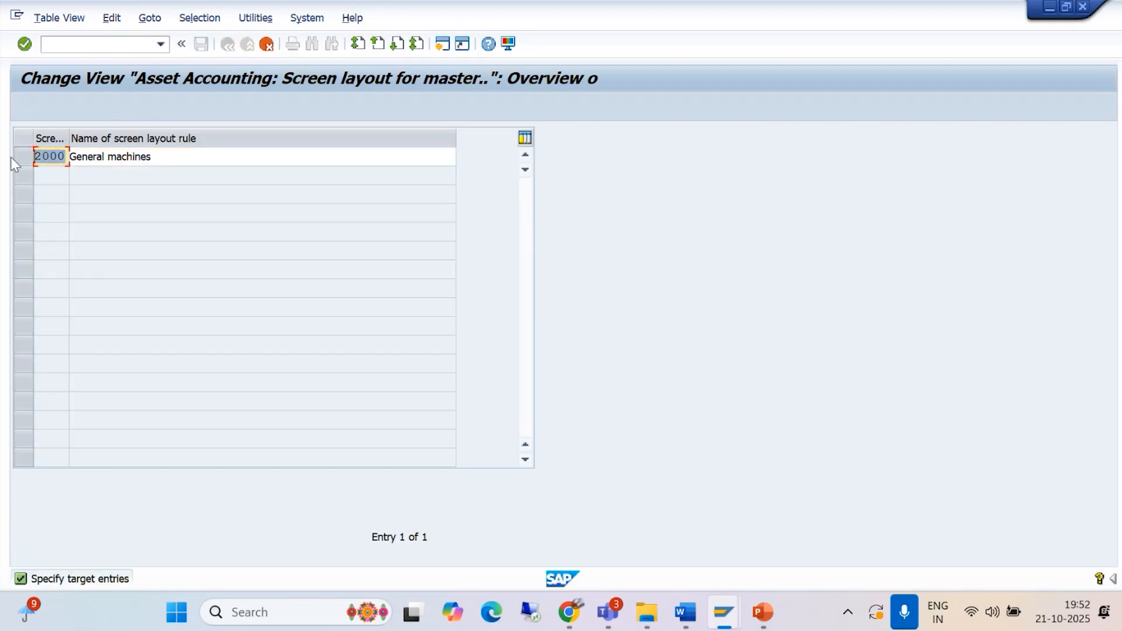
text(BAJP)
Step: Replace the name General machines of rule BAJP with SCREEN LAYOUT RULE FOR P&M_BAJ
click(170, 157)
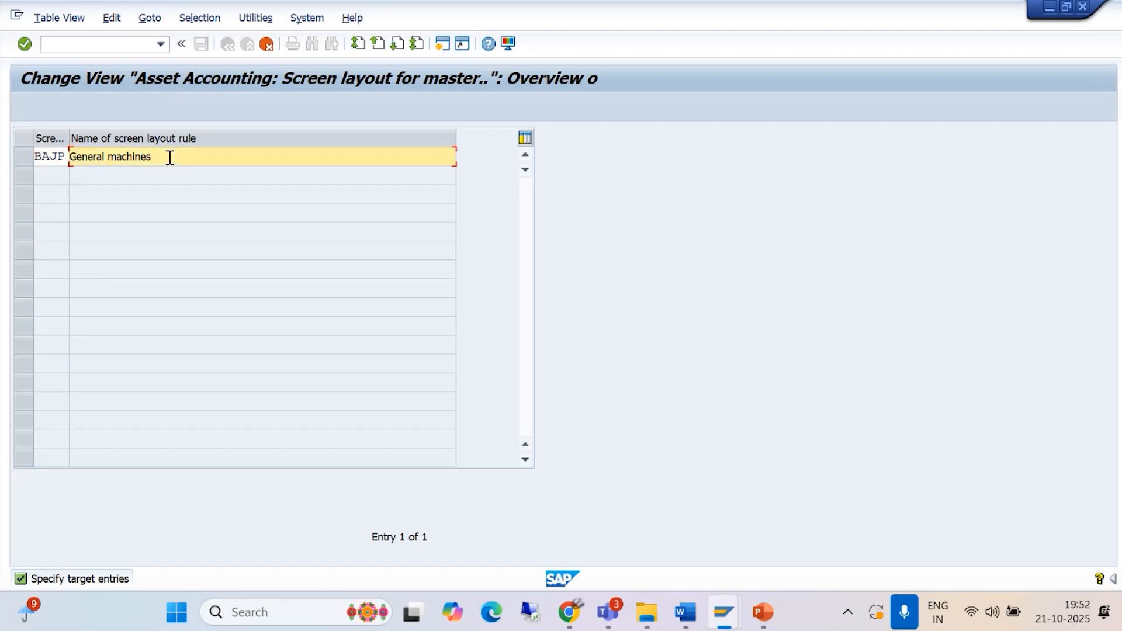
key(BackSpace)
key(BackSpace)
key(BackSpace)
key(BackSpace)
key(BackSpace)
key(BackSpace)
key(BackSpace)
key(BackSpace)
key(BackSpace)
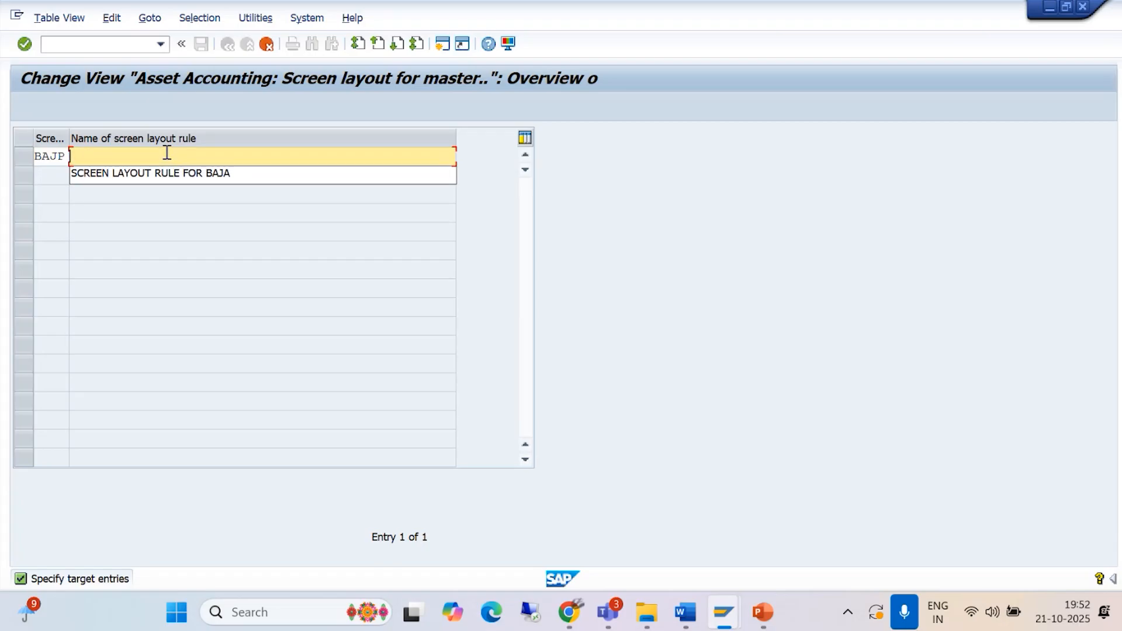
text(SCREEN LAYOUT RULE FOR )
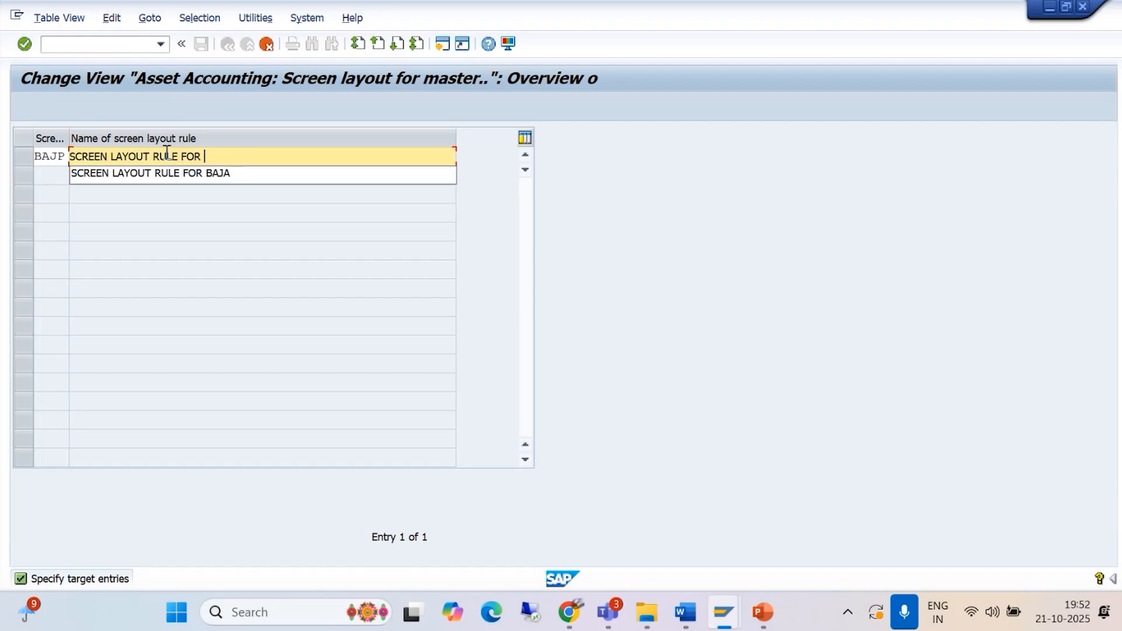
text(P&M_BAJ)
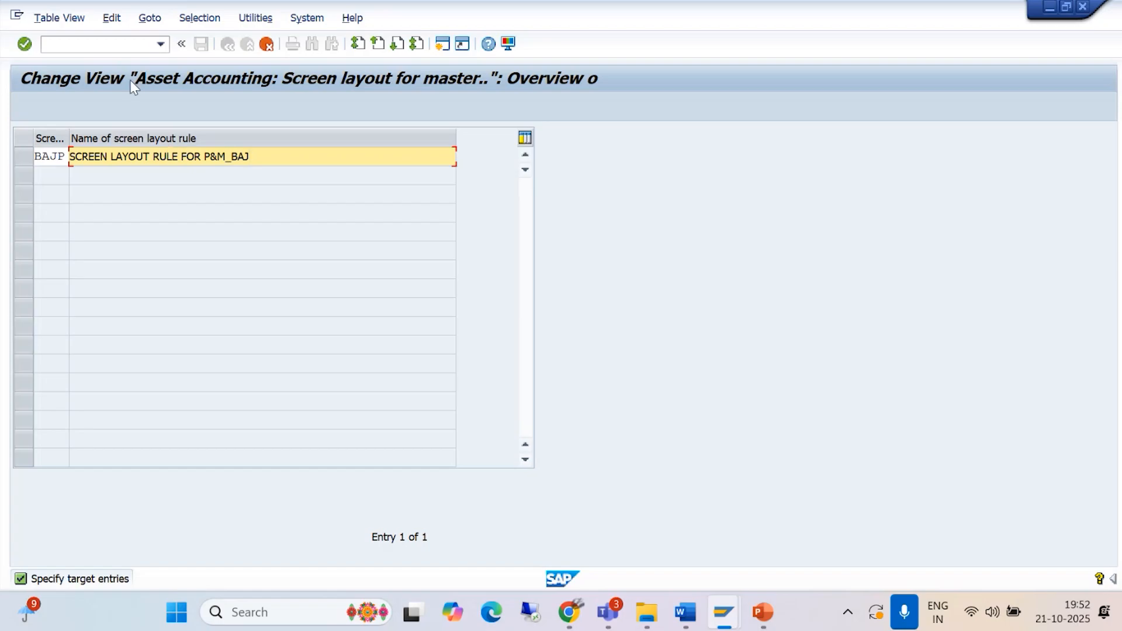
Step: Change the name of screen layout rule BAJP to SCRN LAYOUT FOR P&M_BAJM
key(BackSpace)
key(BackSpace)
key(BackSpace)
key(BackSpace)
key(BackSpace)
key(BackSpace)
key(BackSpace)
key(BackSpace)
key(BackSpace)
key(BackSpace)
key(BackSpace)
key(BackSpace)
key(BackSpace)
key(BackSpace)
key(BackSpace)
key(BackSpace)
key(BackSpace)
key(BackSpace)
key(BackSpace)
key(BackSpace)
key(BackSpace)
key(BackSpace)
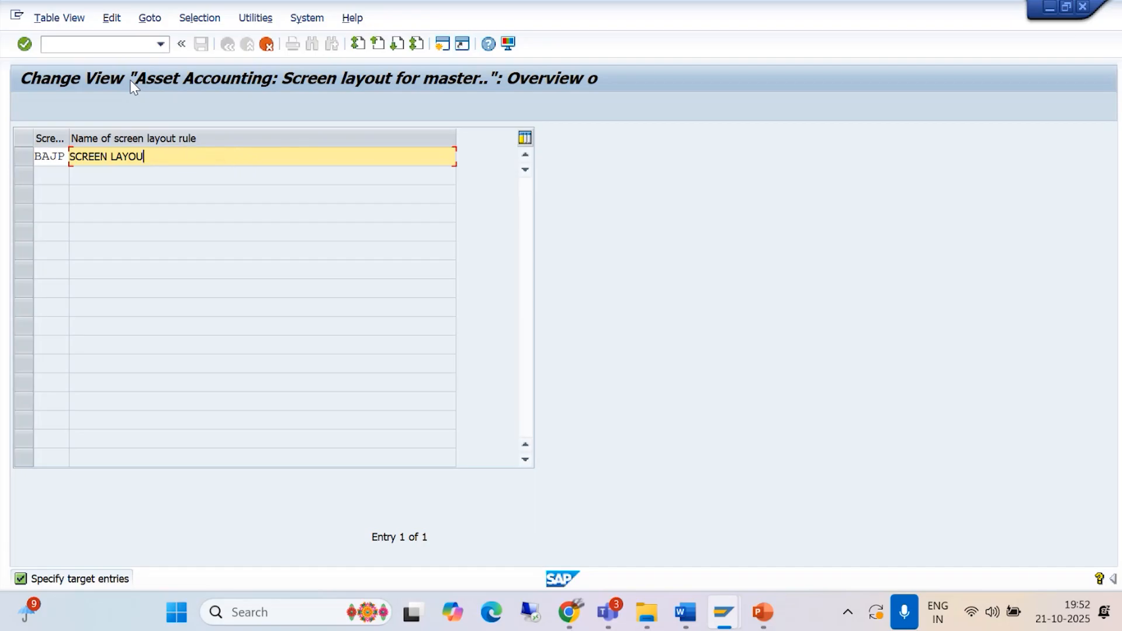
text(RN L)
text(AYIO)
key(BackSpace)
key(BackSpace)
text(OUT FR)
key(BackSpace)
text(OR P&M)
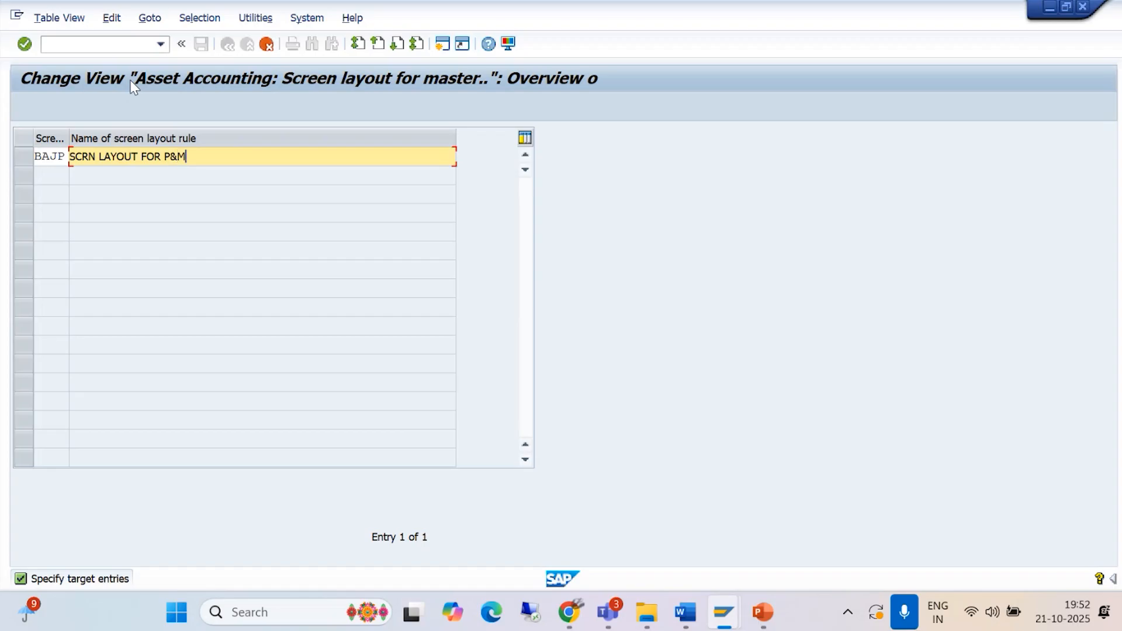
text(_BAJM)
Step: Complete the copy and save the new screen layout rule to the customizing request
key(Return)
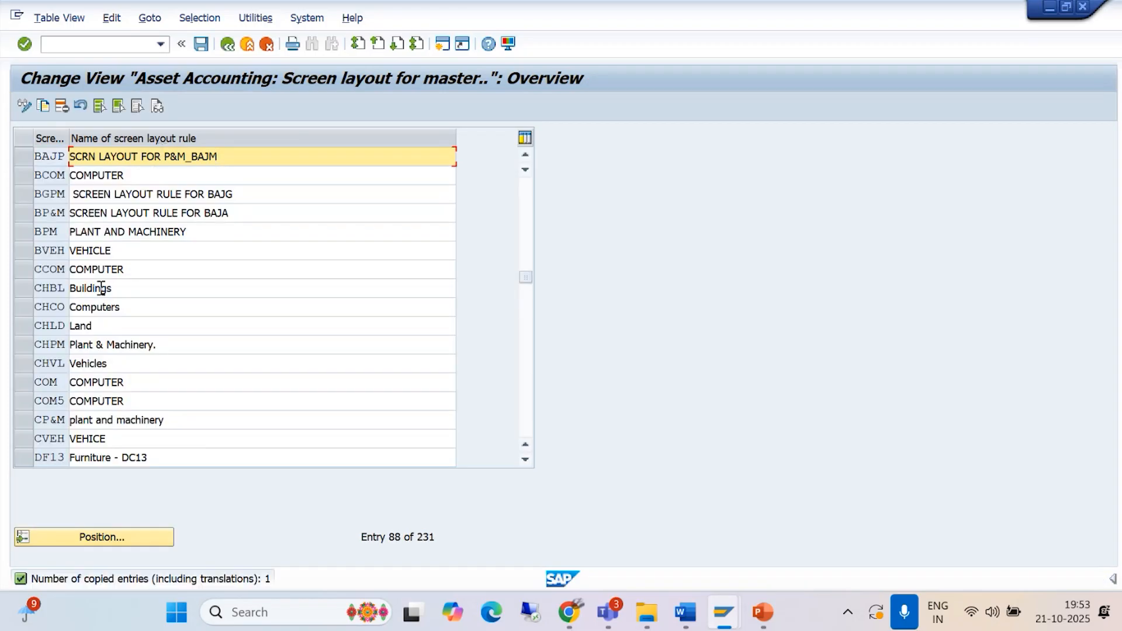
click(200, 44)
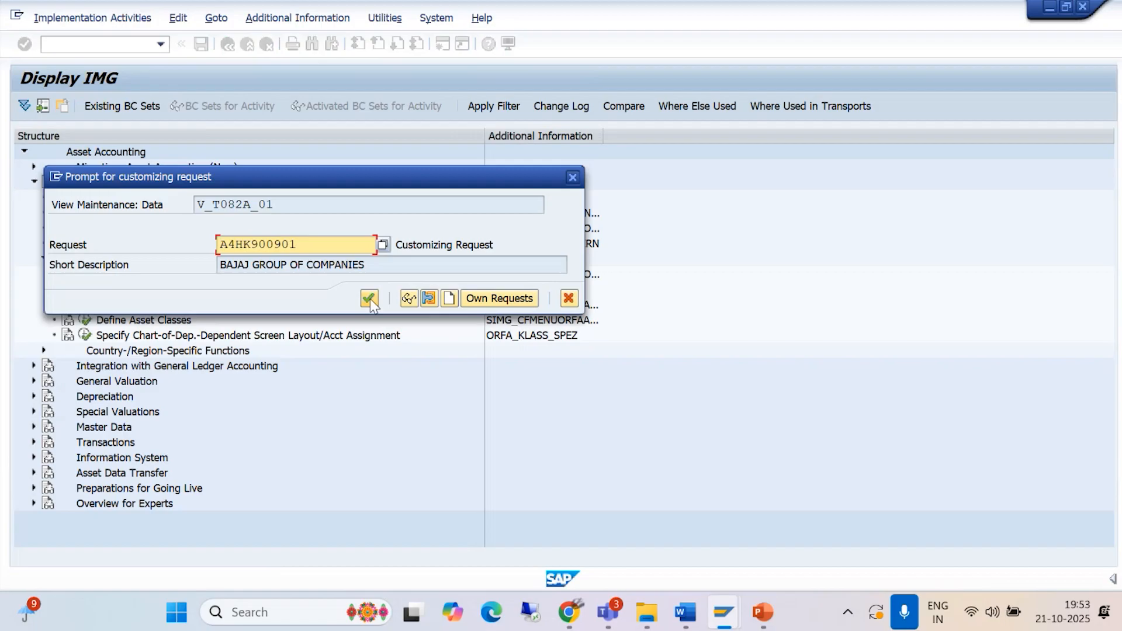
click(370, 299)
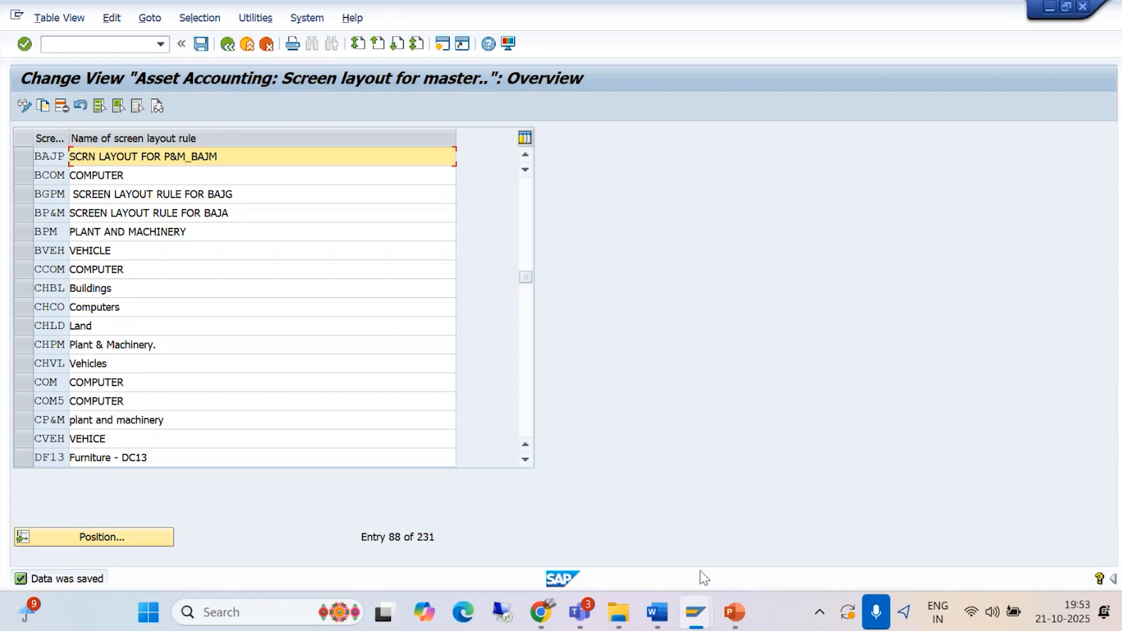
Step: Read section 7 on defining number range intervals in the Asset Management document in Word, and return to SAP
click(662, 606)
click(803, 500)
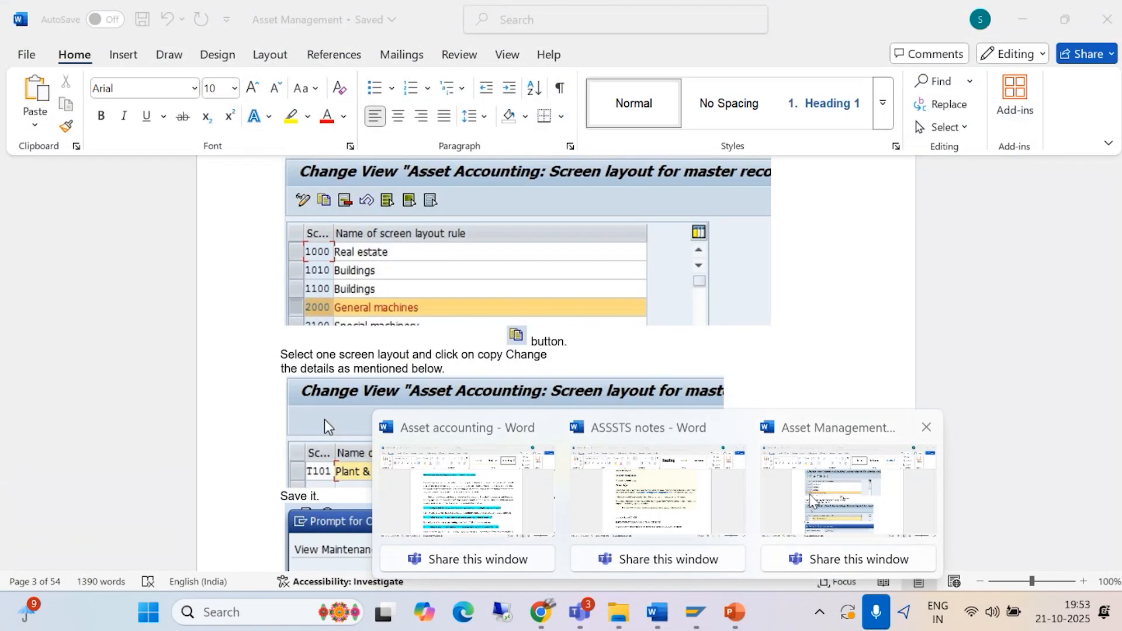
scroll(506, 418, down, 5)
scroll(506, 418, down, 3)
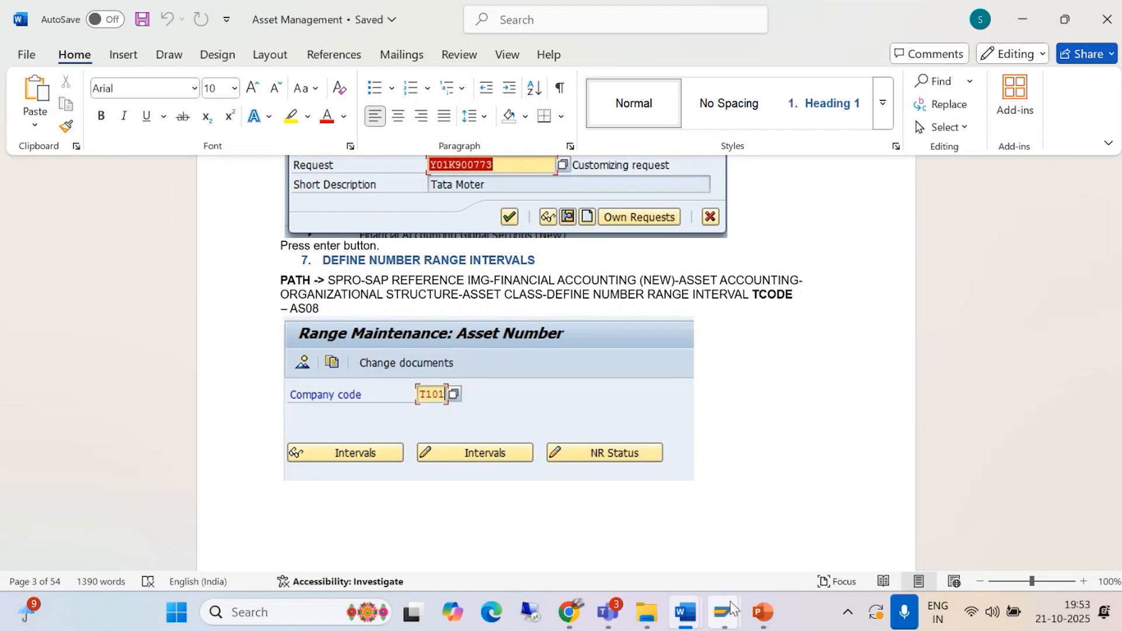
mouse_move(727, 610)
click(764, 522)
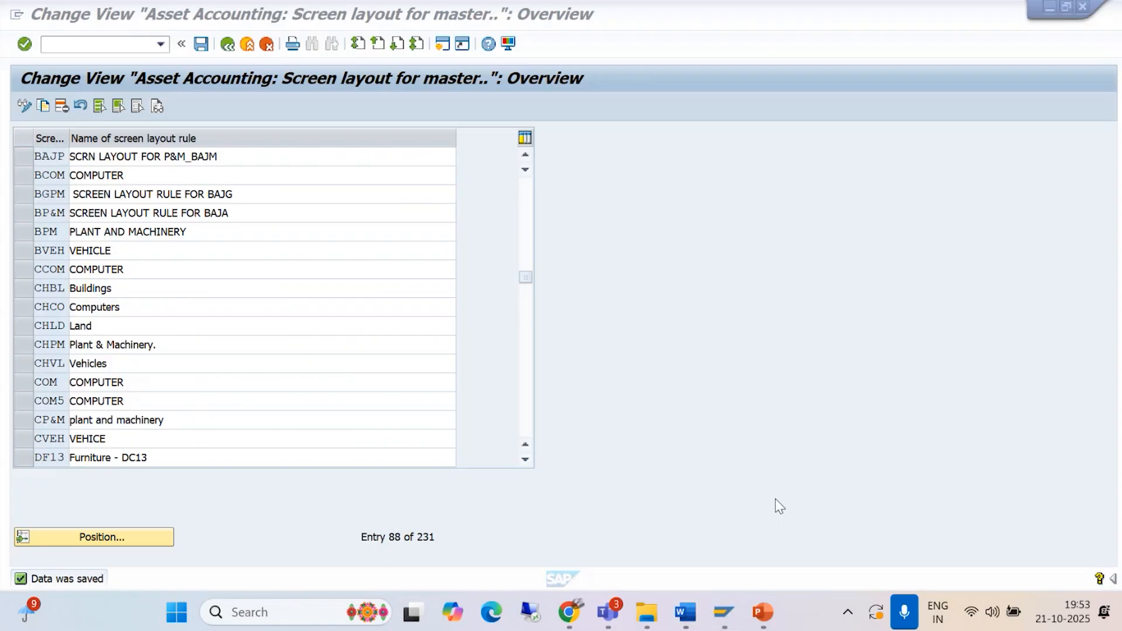
Step: Run transaction AS08 and open the asset number range intervals of company code BAJM for editing
click(228, 47)
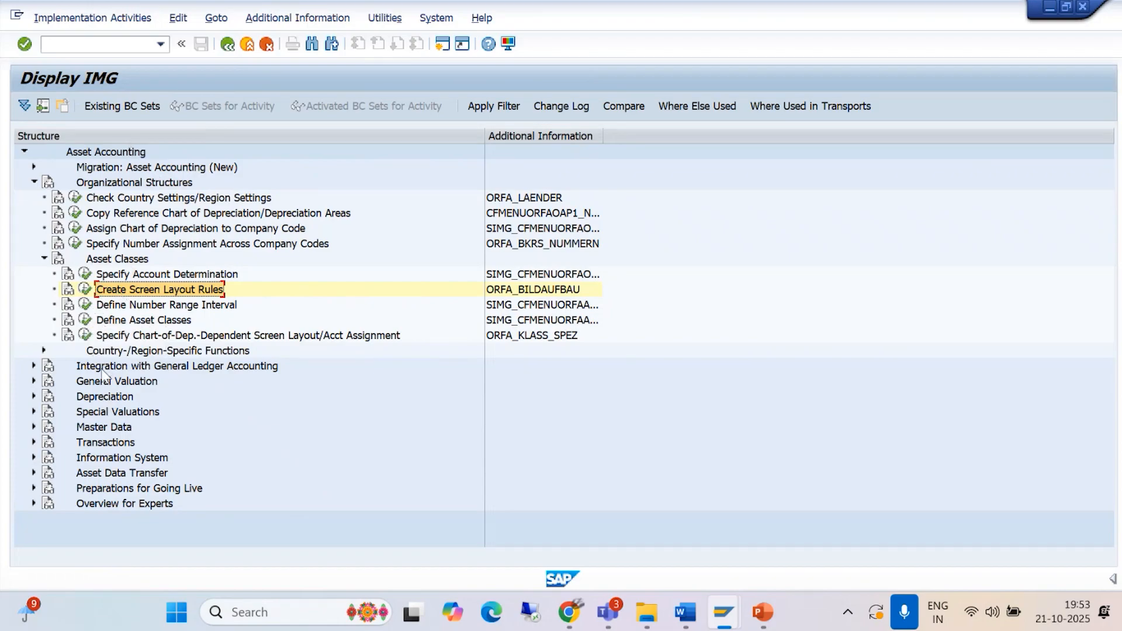
click(70, 44)
text(/NAS08)
key(Return)
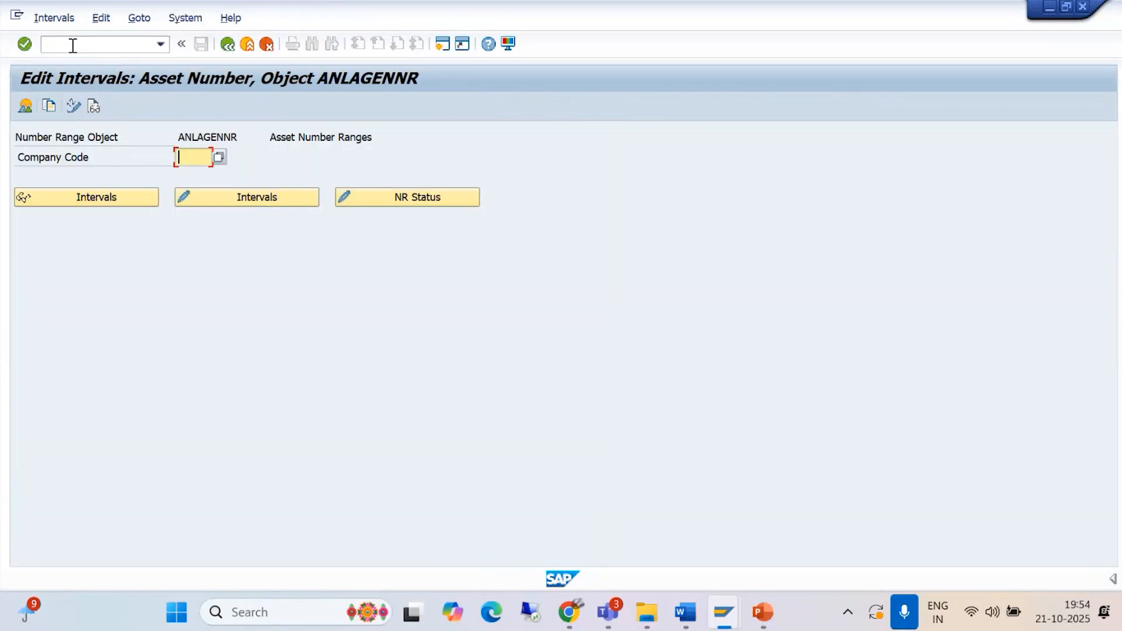
text(BAJM)
click(205, 201)
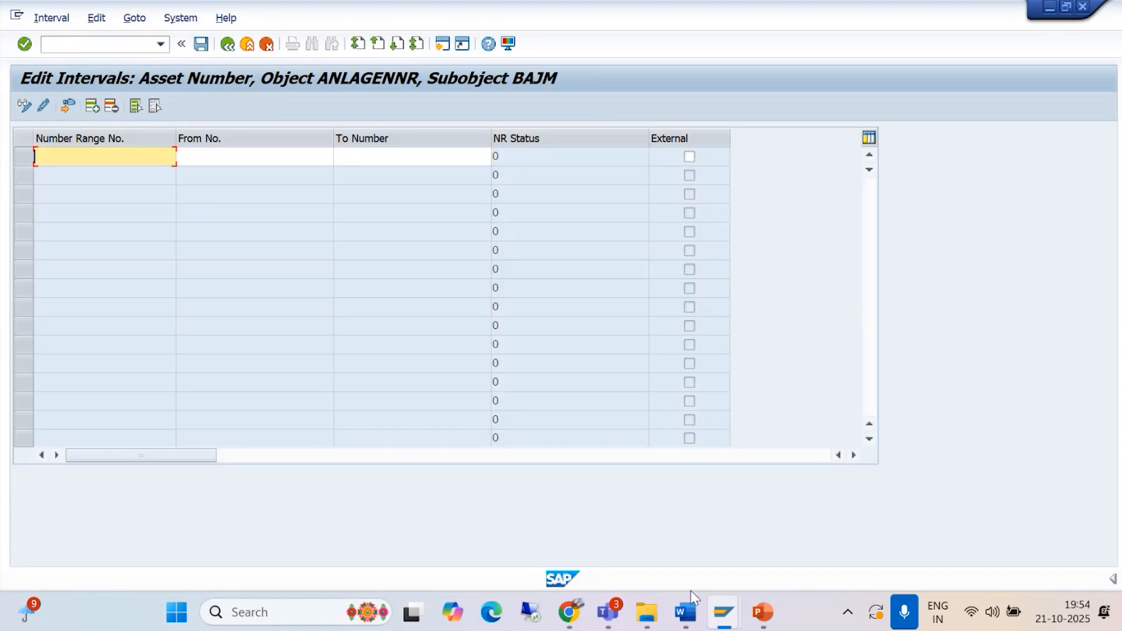
Step: Read the interval values to enter in the Asset Management document in Word, and return to SAP
mouse_move(692, 612)
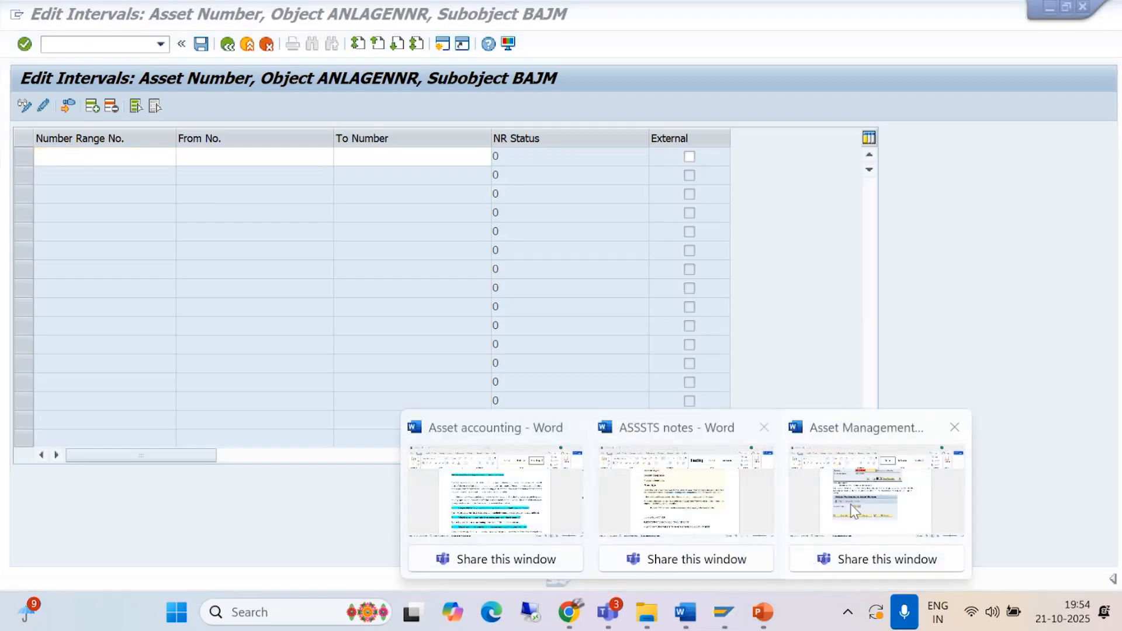
click(877, 491)
scroll(438, 333, down, 2)
scroll(438, 333, down, 5)
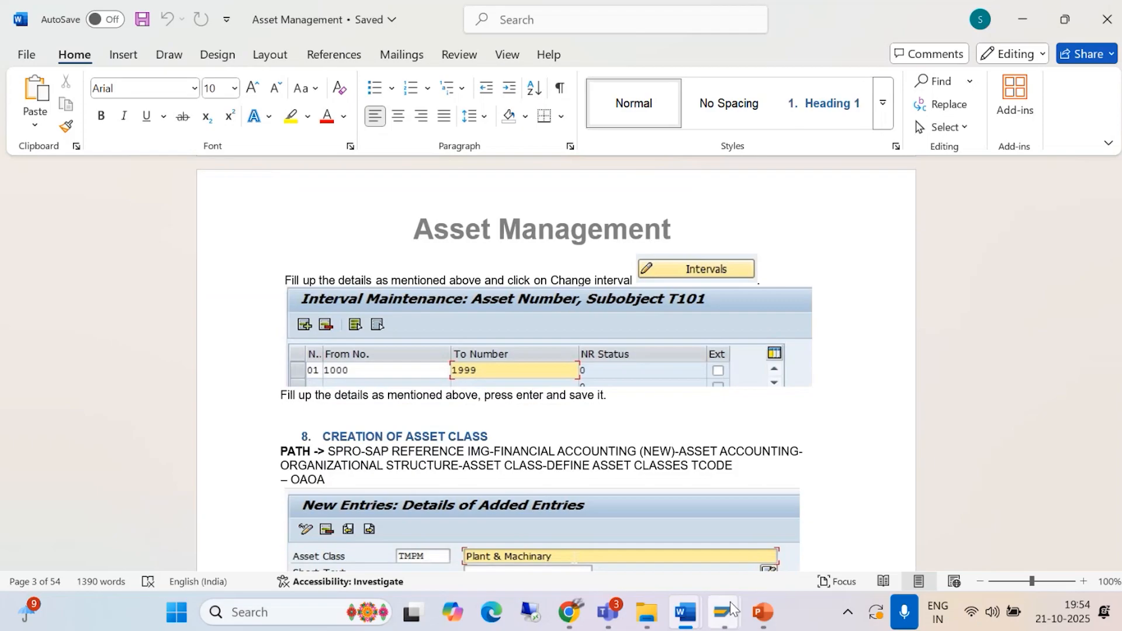
mouse_move(724, 612)
click(789, 501)
Step: Add number range 01 from 1000 to 1999 for BAJM, save it, and acknowledge the transport notice
text(01)
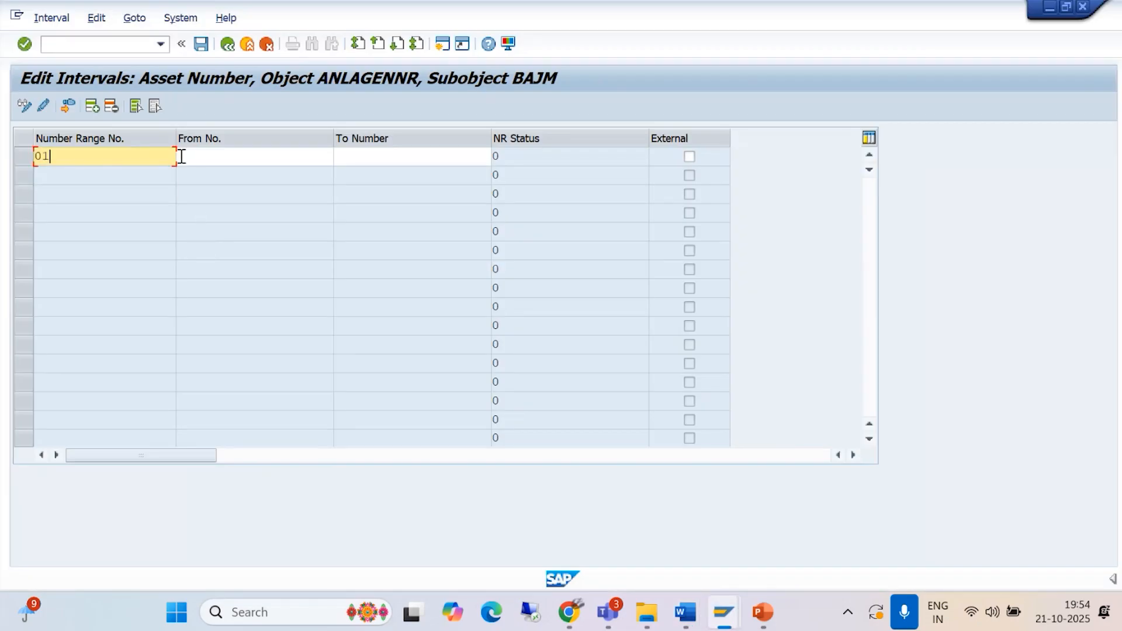
click(201, 155)
text(1000)
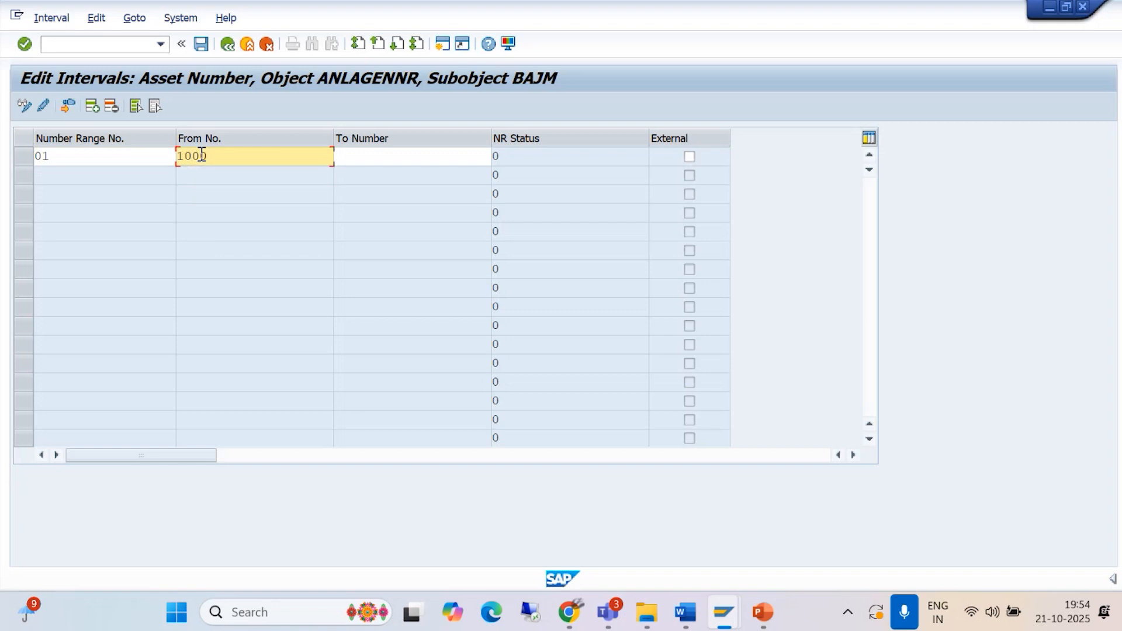
click(349, 158)
text(1999)
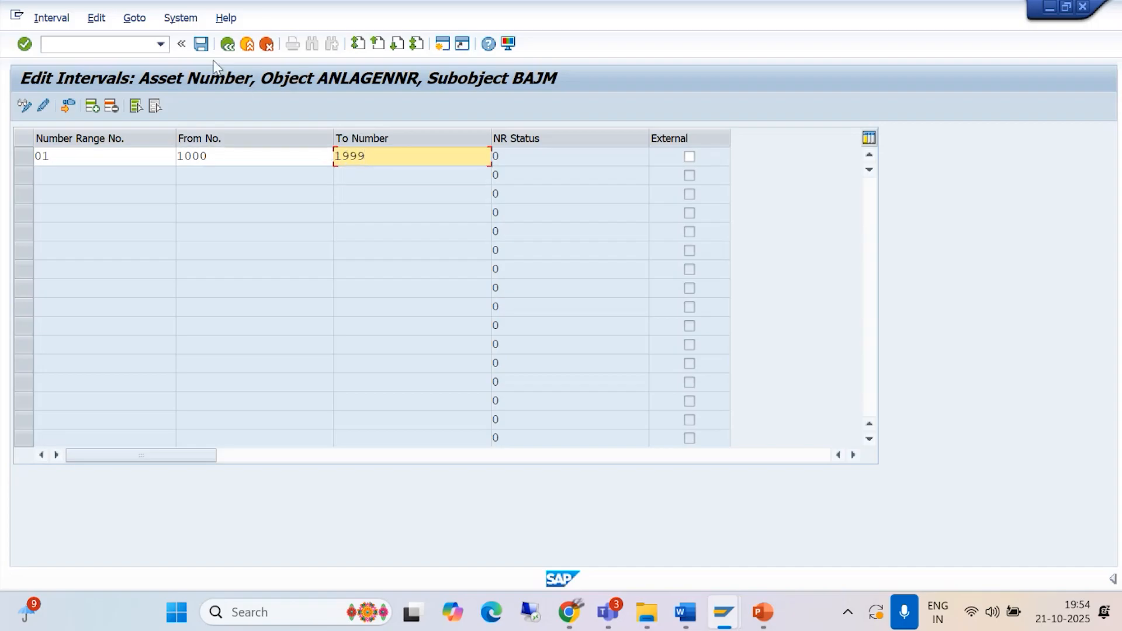
click(201, 44)
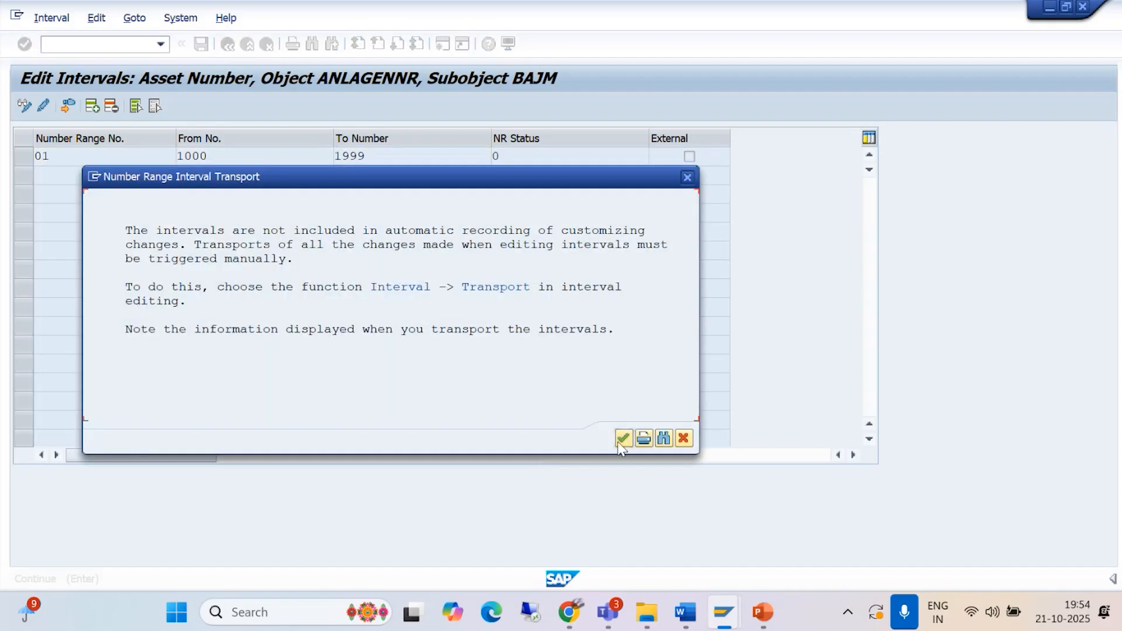
click(621, 441)
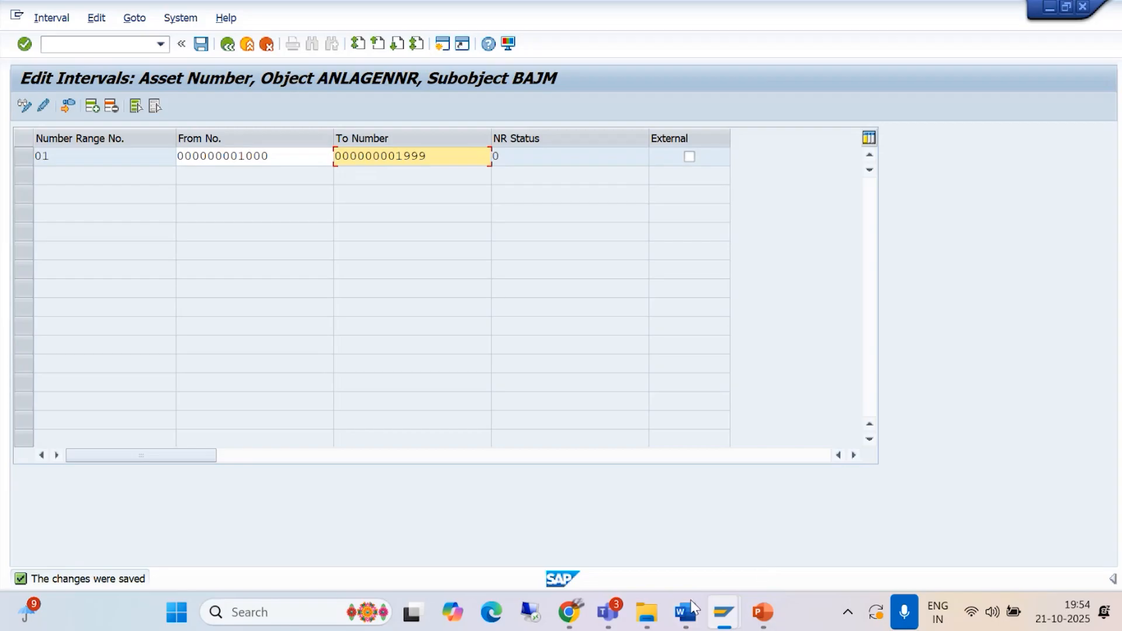
Step: Read the start of section 8 on asset class creation in the Asset Management document in Word, and return to SAP
mouse_move(692, 608)
click(793, 538)
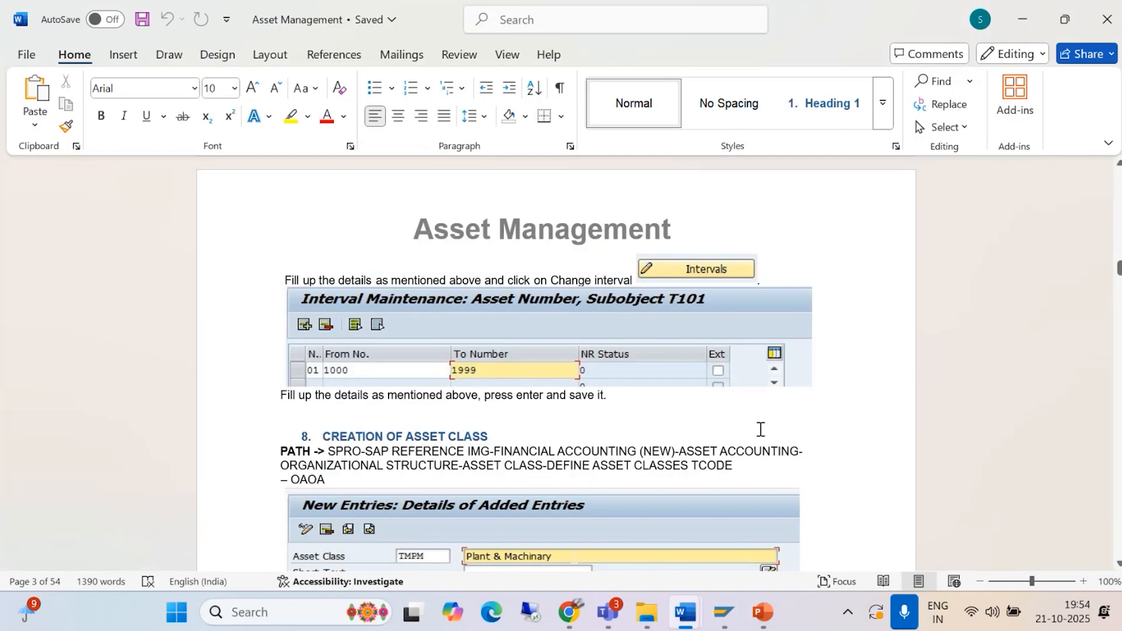
scroll(759, 430, down, 3)
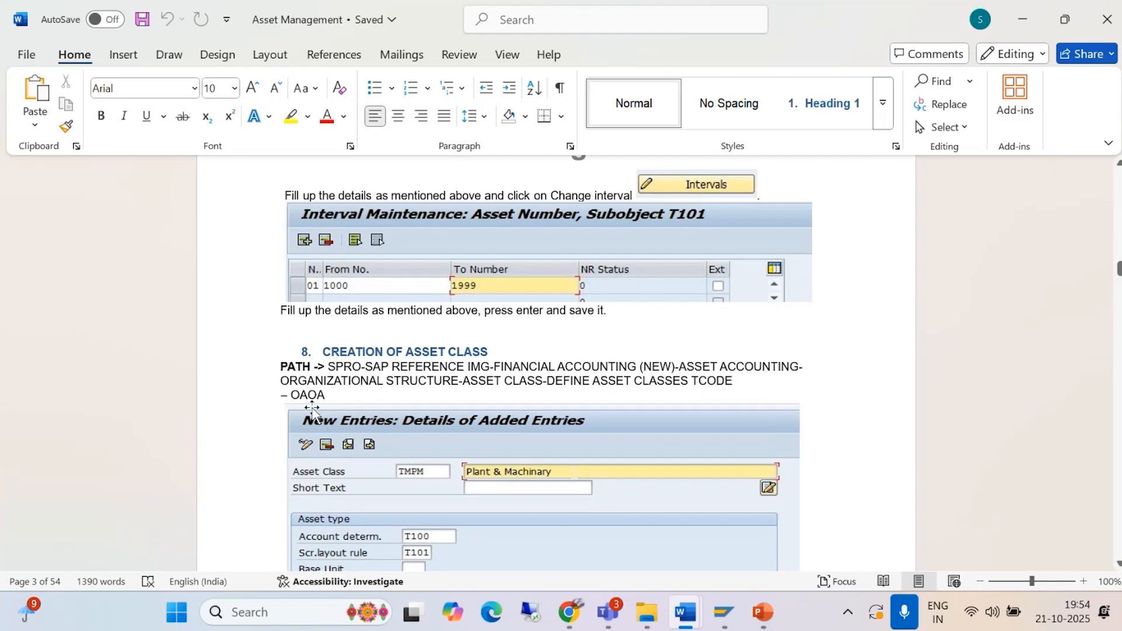
mouse_move(723, 616)
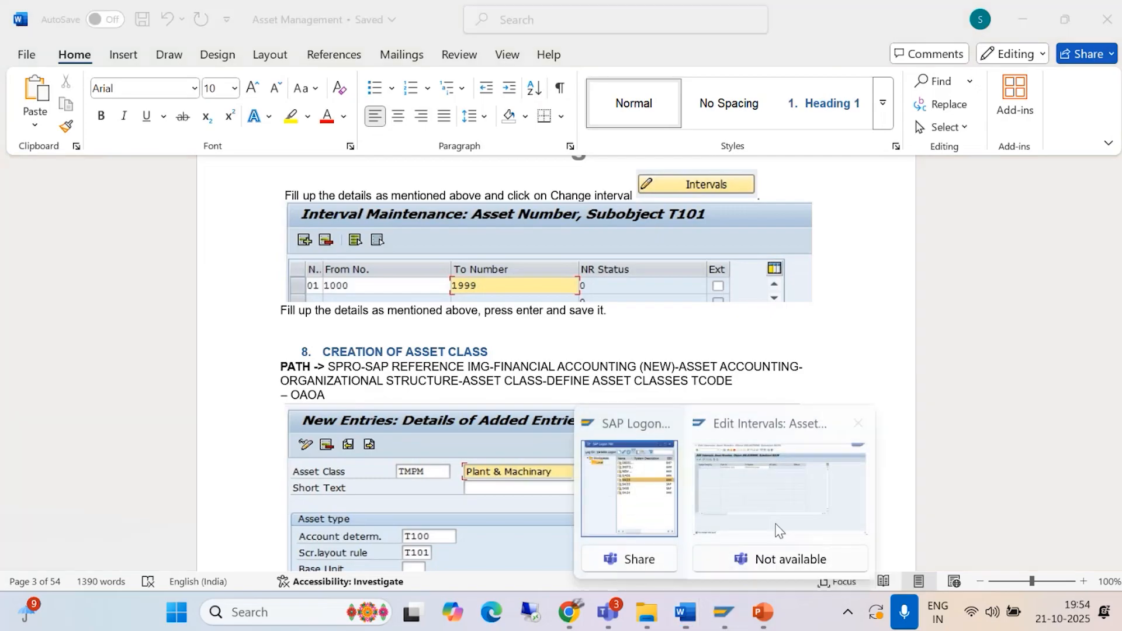
click(783, 494)
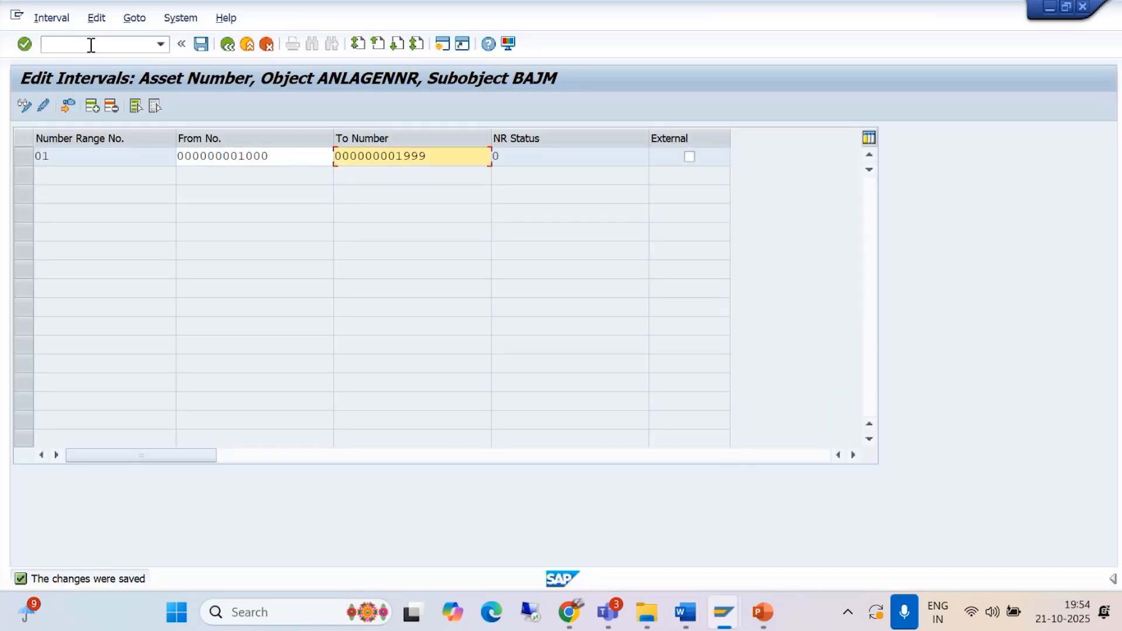
Step: Open the asset classes overview with transaction OAOA
click(91, 45)
text(/NOA)
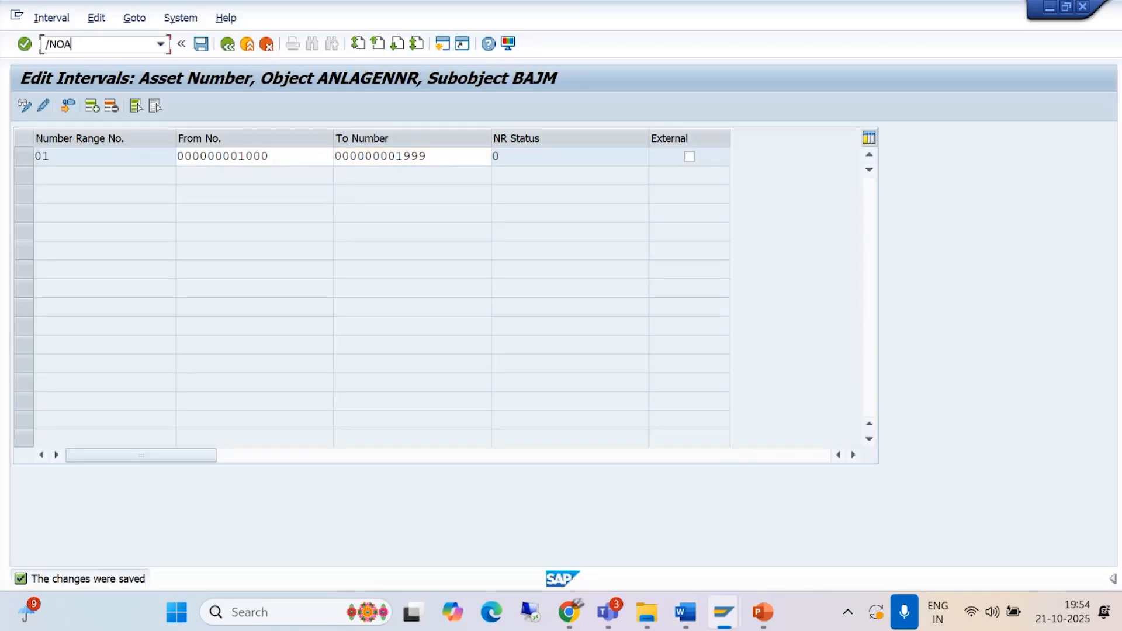
text(OA)
key(Return)
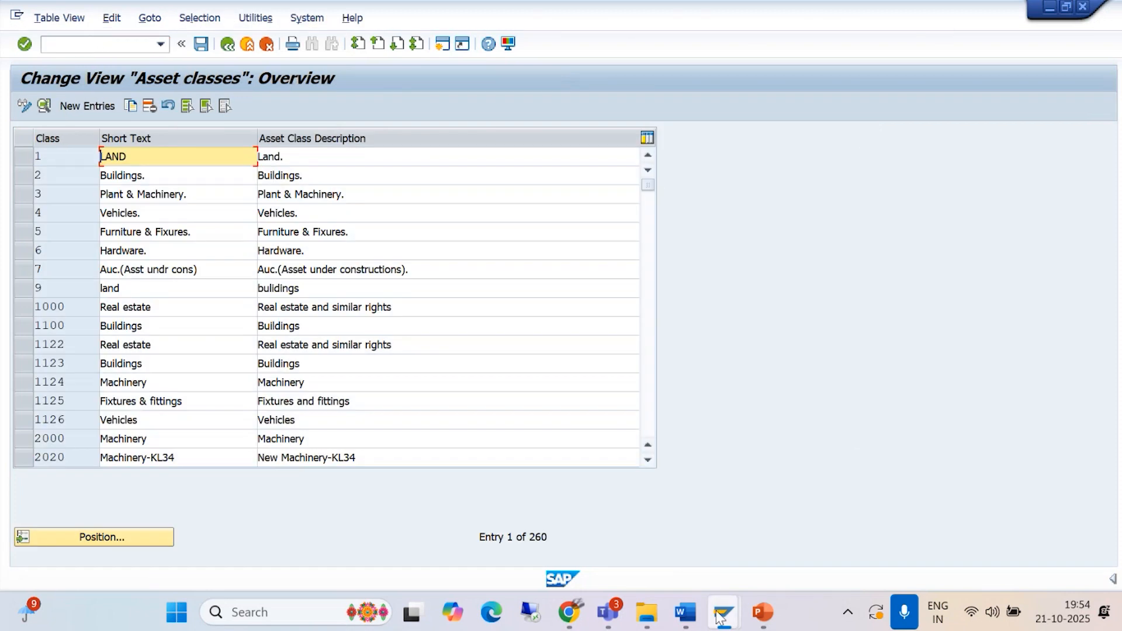
Step: Review the sample asset class entry in section 8 of the Word document, and return to SAP
click(688, 597)
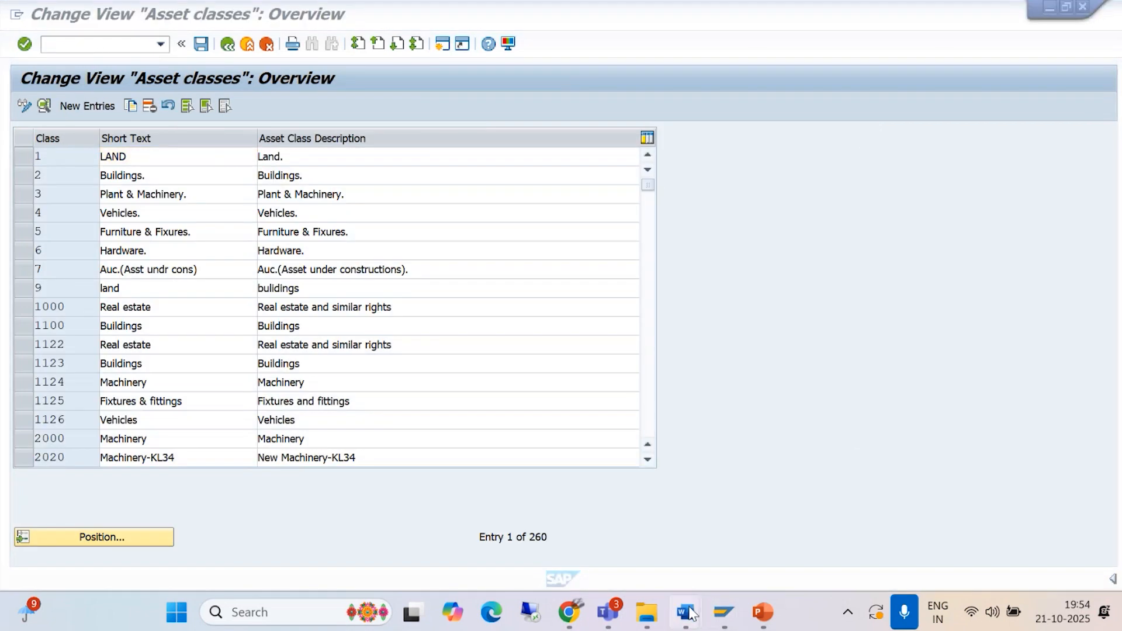
click(804, 514)
scroll(462, 384, down, 3)
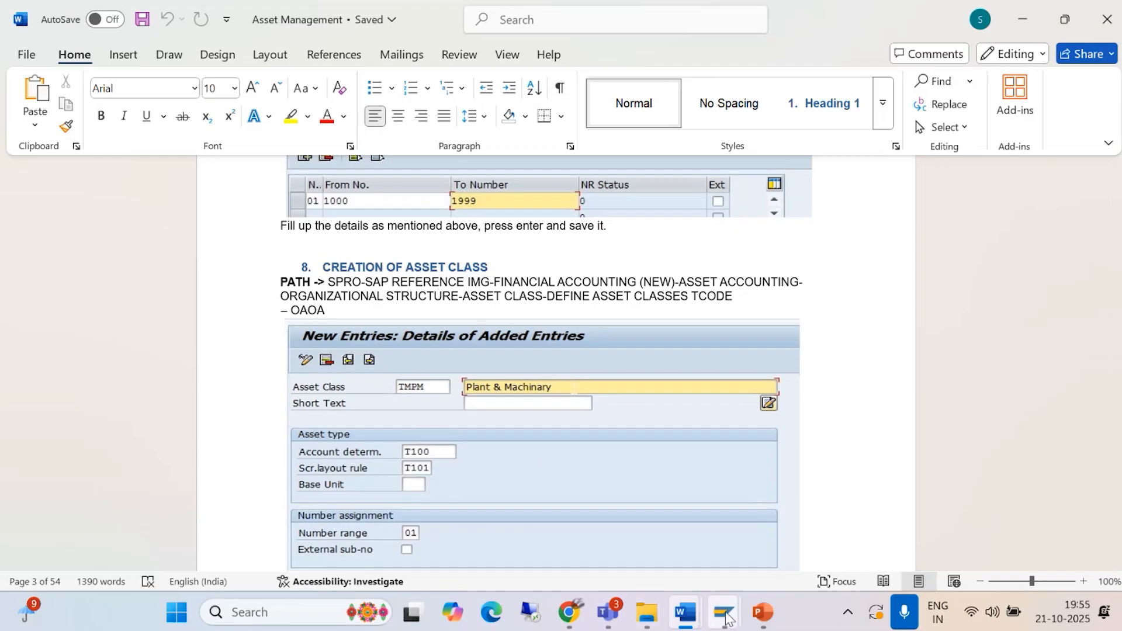
mouse_move(723, 611)
click(784, 518)
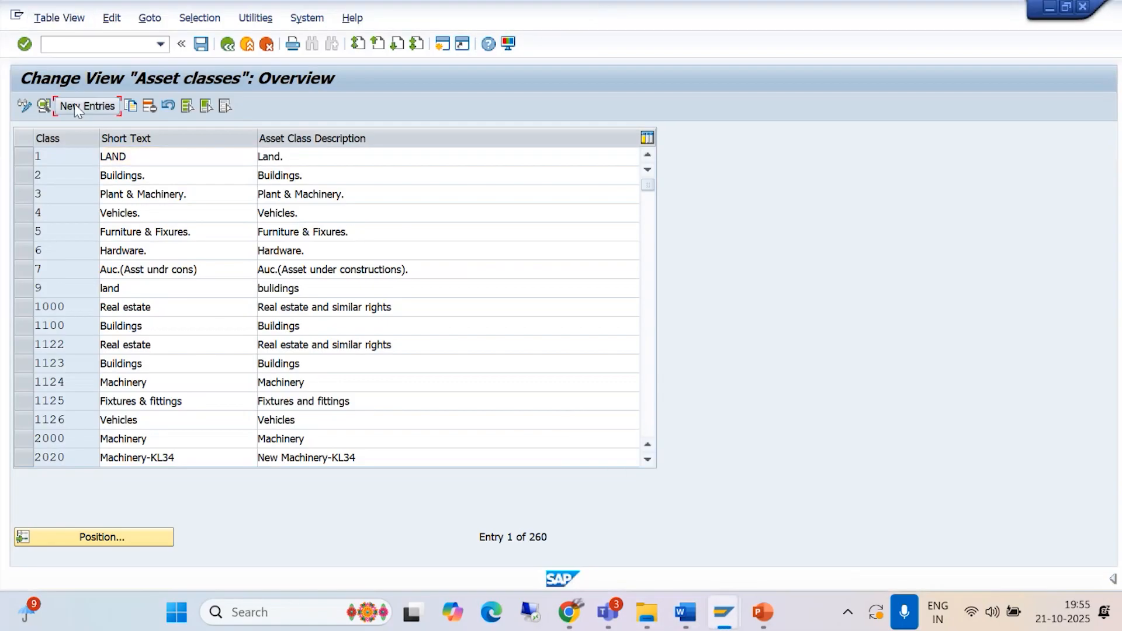
Step: Start a new asset class entry, check its identification fields against the Word document's sample, and return to SAP
click(77, 106)
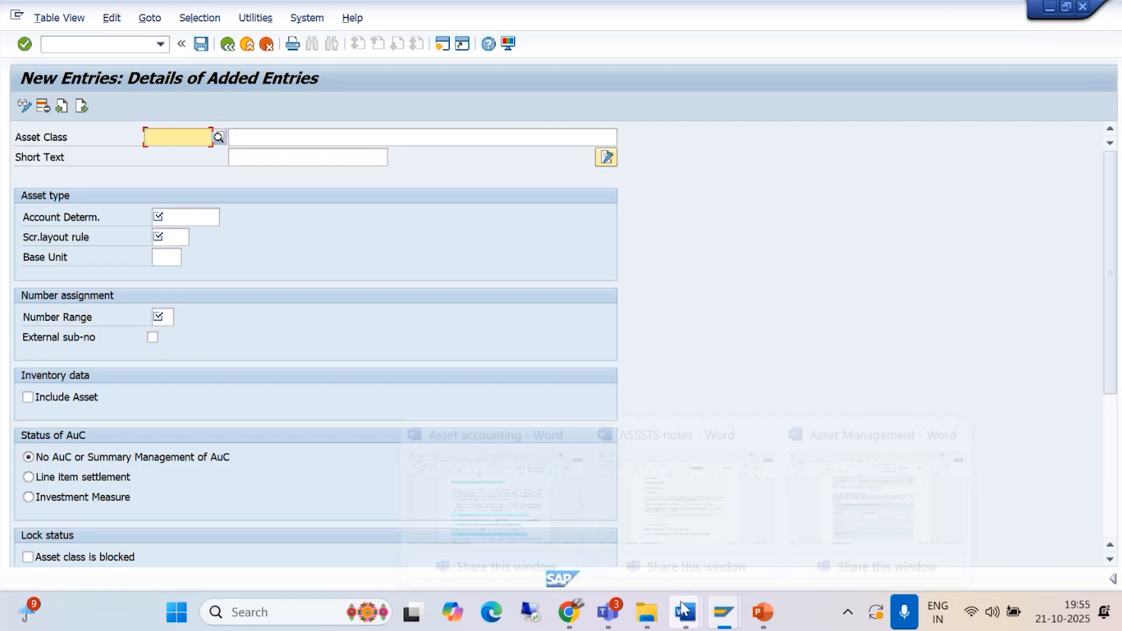
mouse_move(684, 610)
click(833, 522)
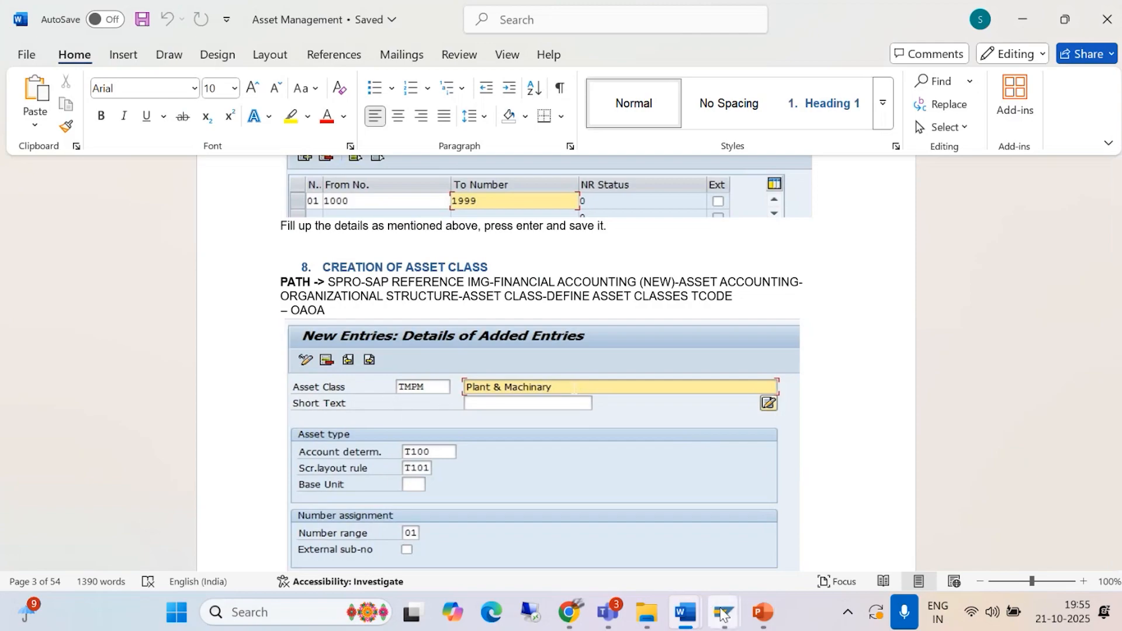
mouse_move(722, 612)
click(808, 521)
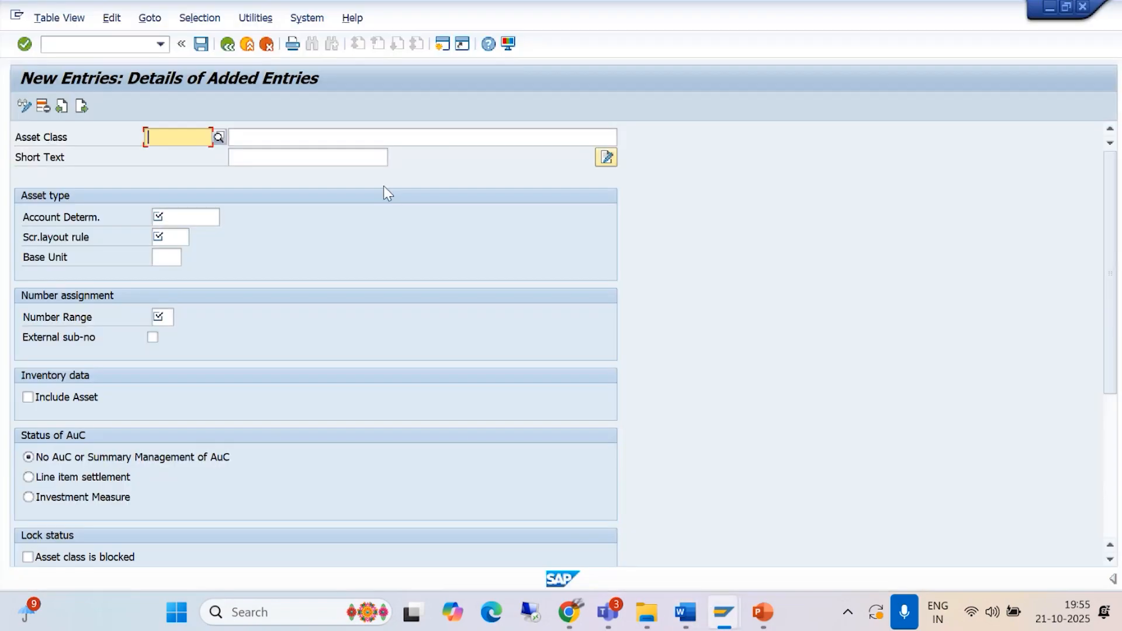
Step: Enter asset class BAJP&M with the description PLANT AND MACHINARY FOR BAJM
text(BAJP)
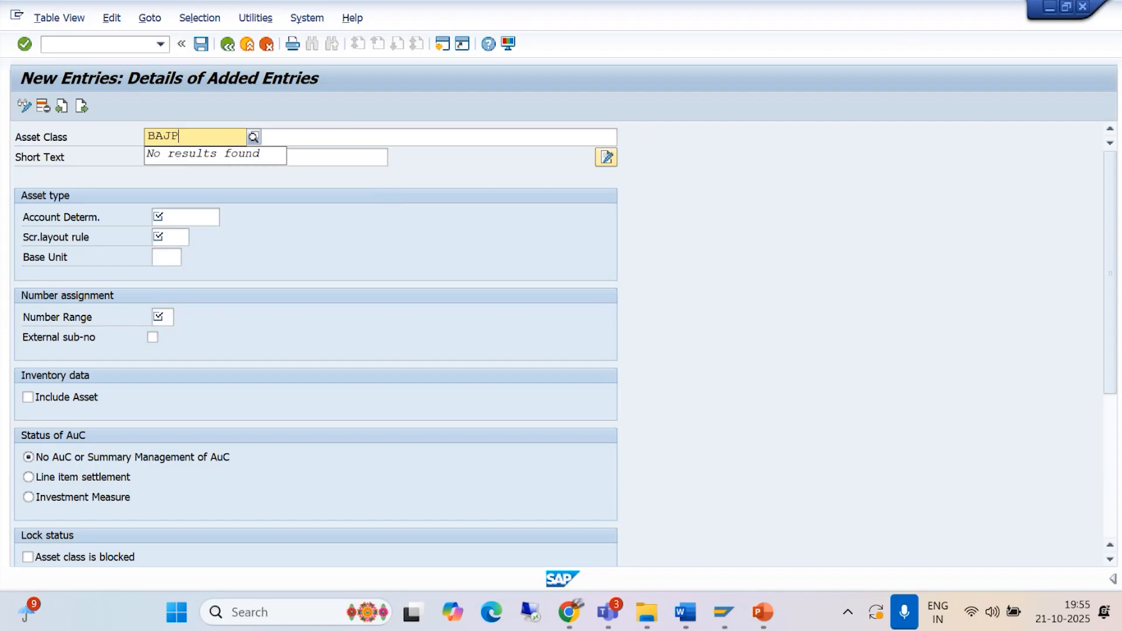
text(&M)
click(329, 137)
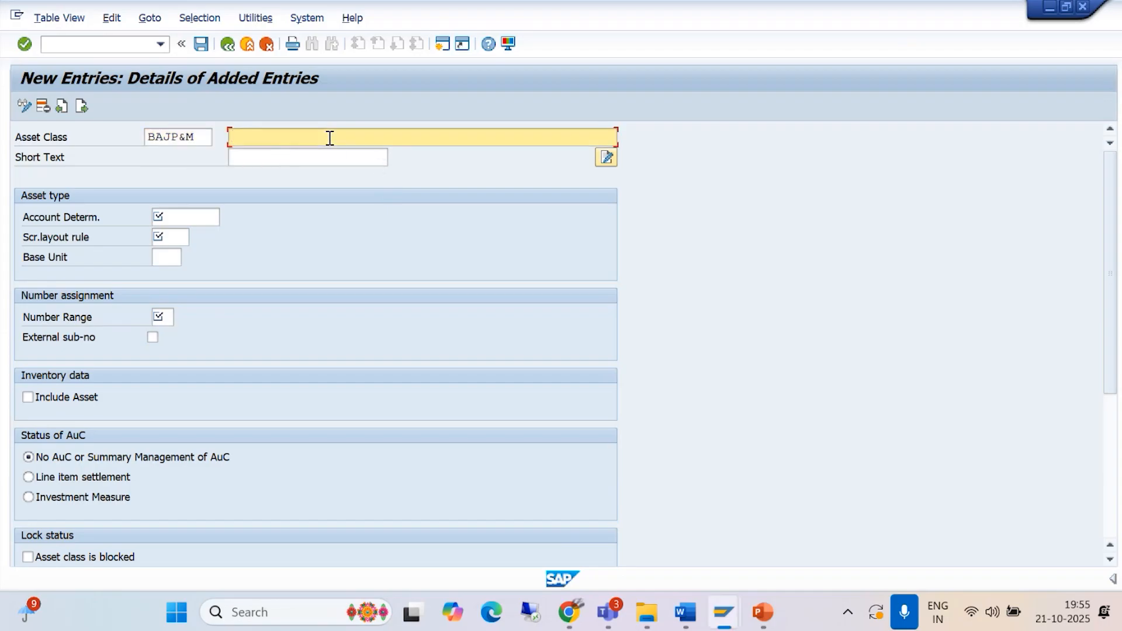
key(alt+Tab)
key(alt+Tab)
text(PLANT AND MA)
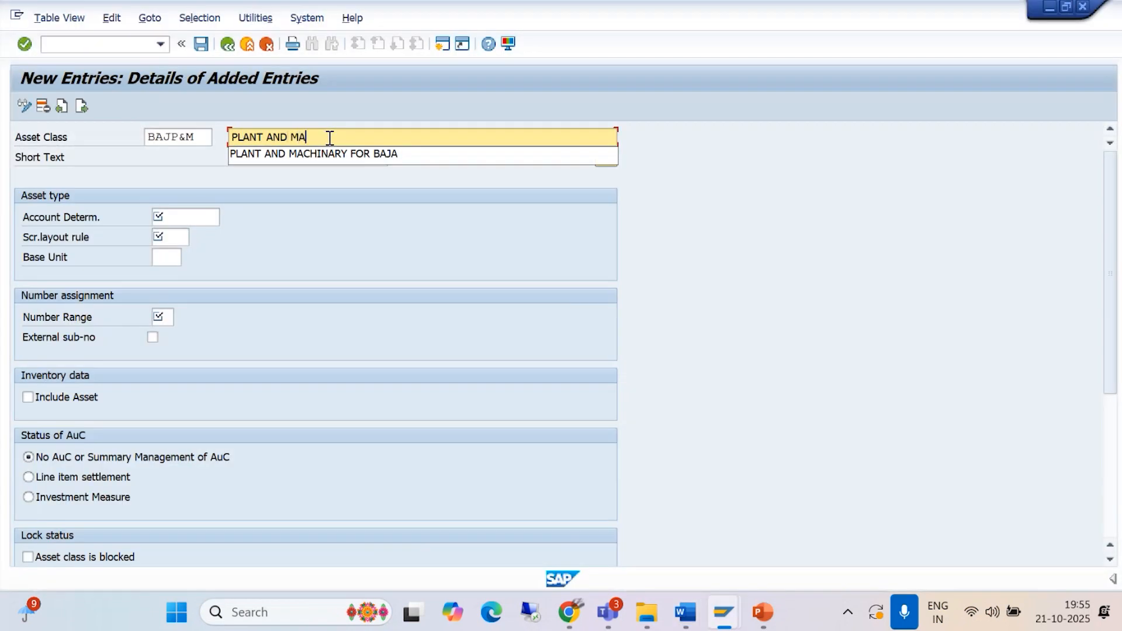
text(CHINARY FOR BAJM)
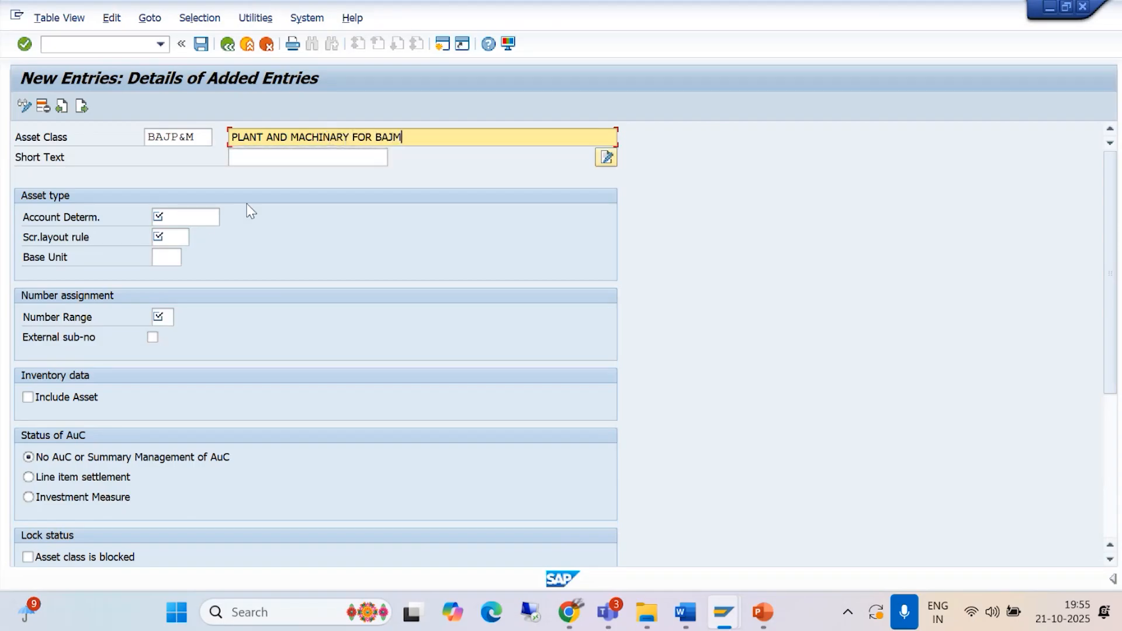
Step: Assign account determination BAJP&M and screen layout rule BAJP to the new asset class
click(175, 218)
text(BAJ)
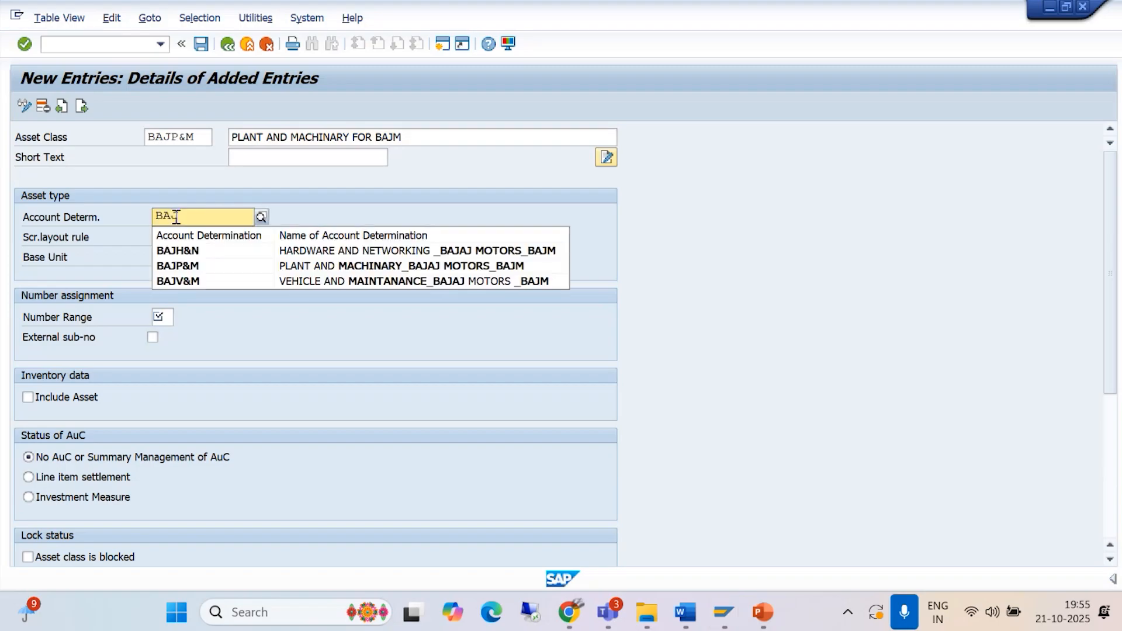
click(178, 267)
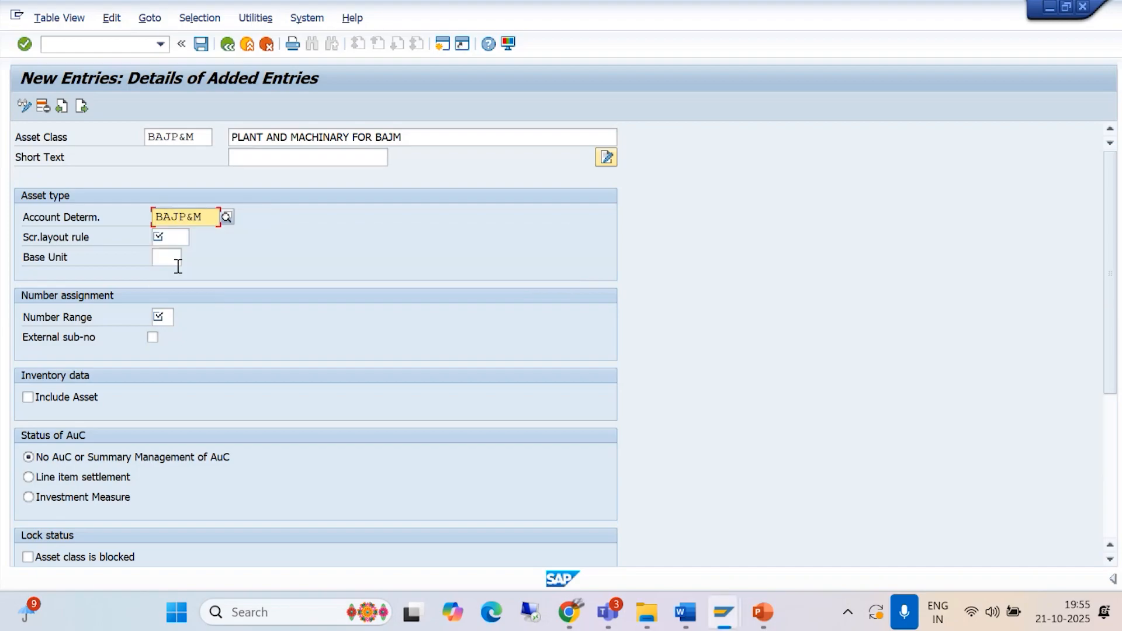
click(164, 238)
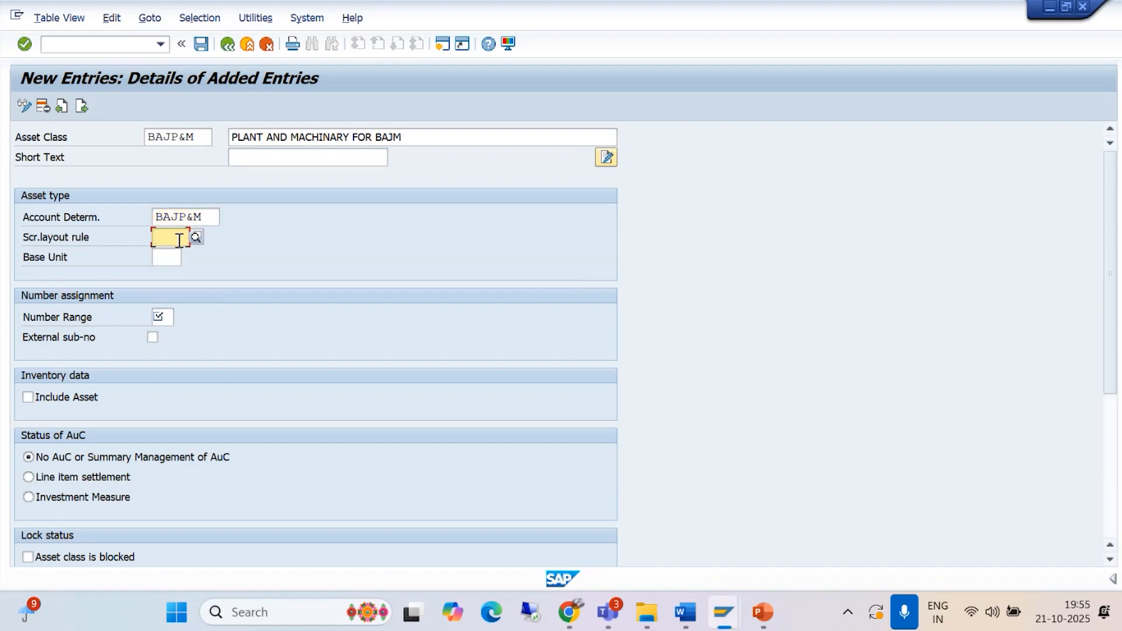
text(BAJ)
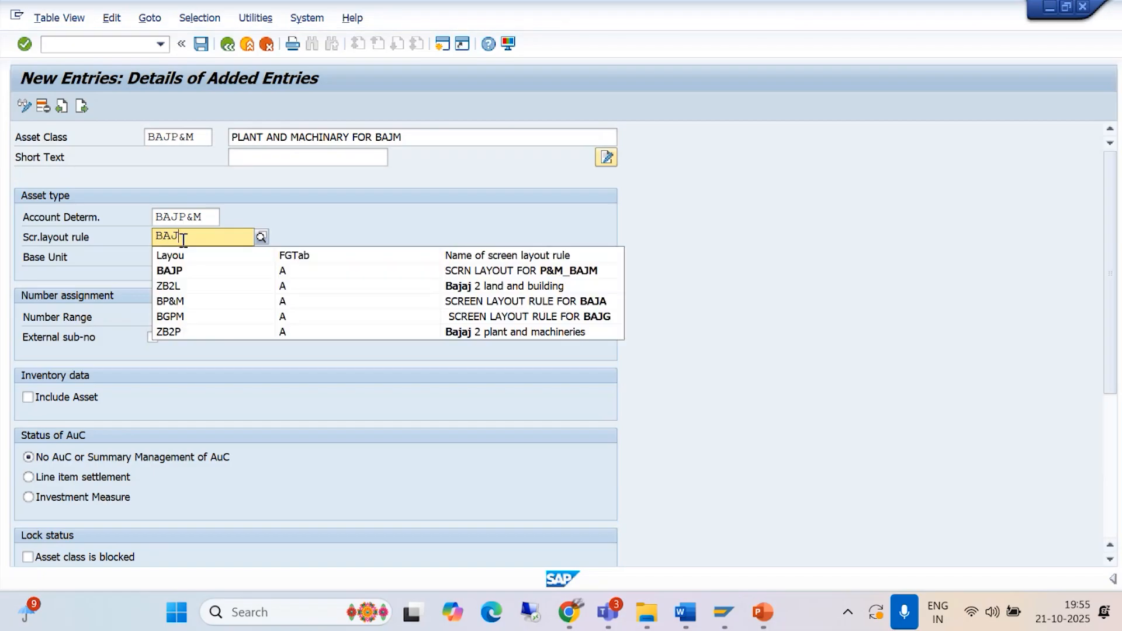
click(175, 272)
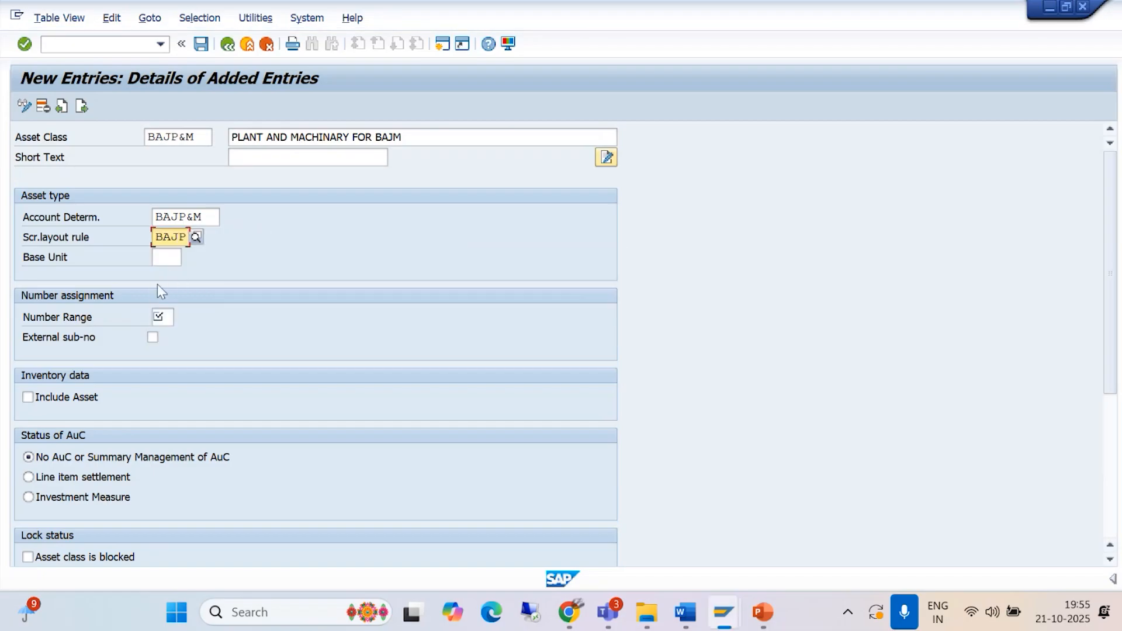
Step: Set the asset class's number range to 01 and include the asset in the inventory data
click(163, 316)
text(0)
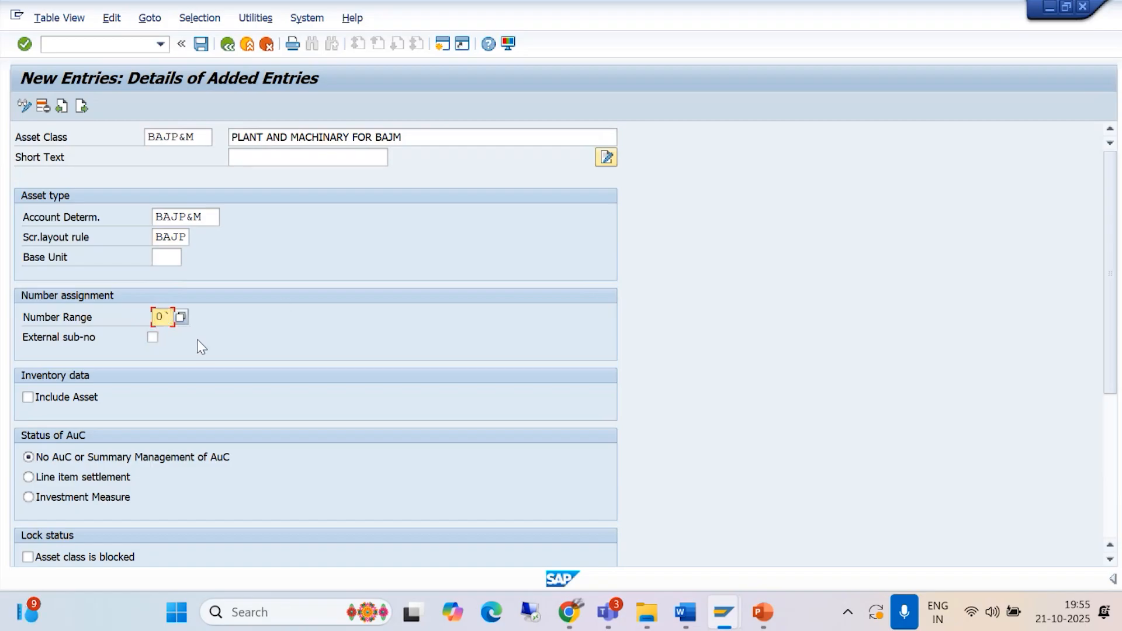
text(1)
click(28, 398)
Step: Compare the new asset class settings with the Asset Management document's sample and read its instruction on filling in the details
mouse_move(687, 611)
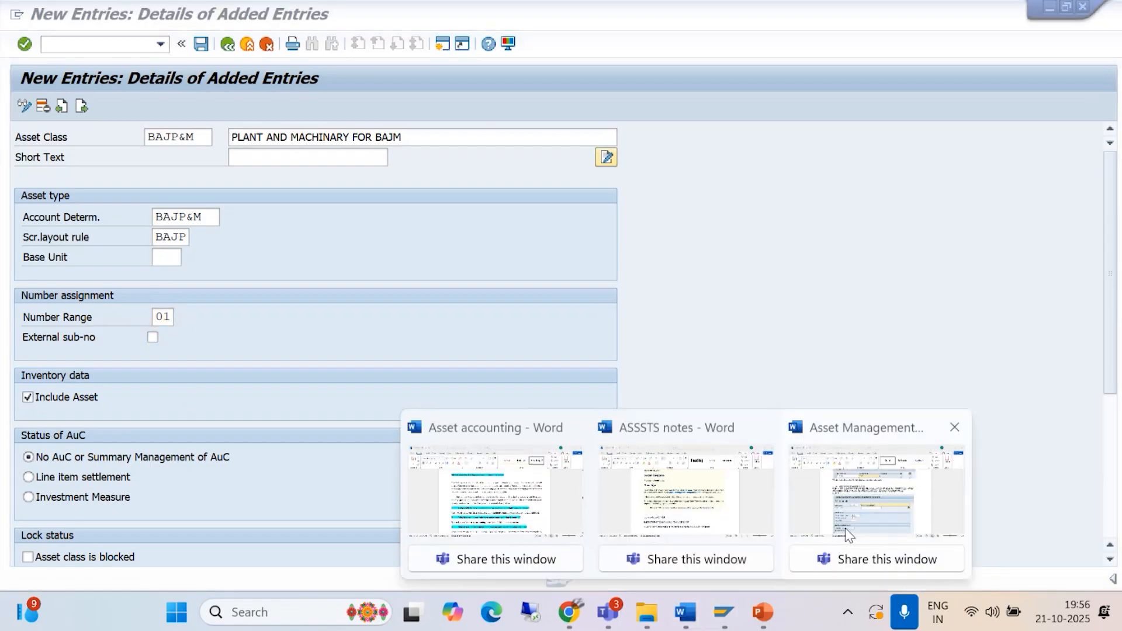
click(847, 530)
scroll(516, 460, down, 5)
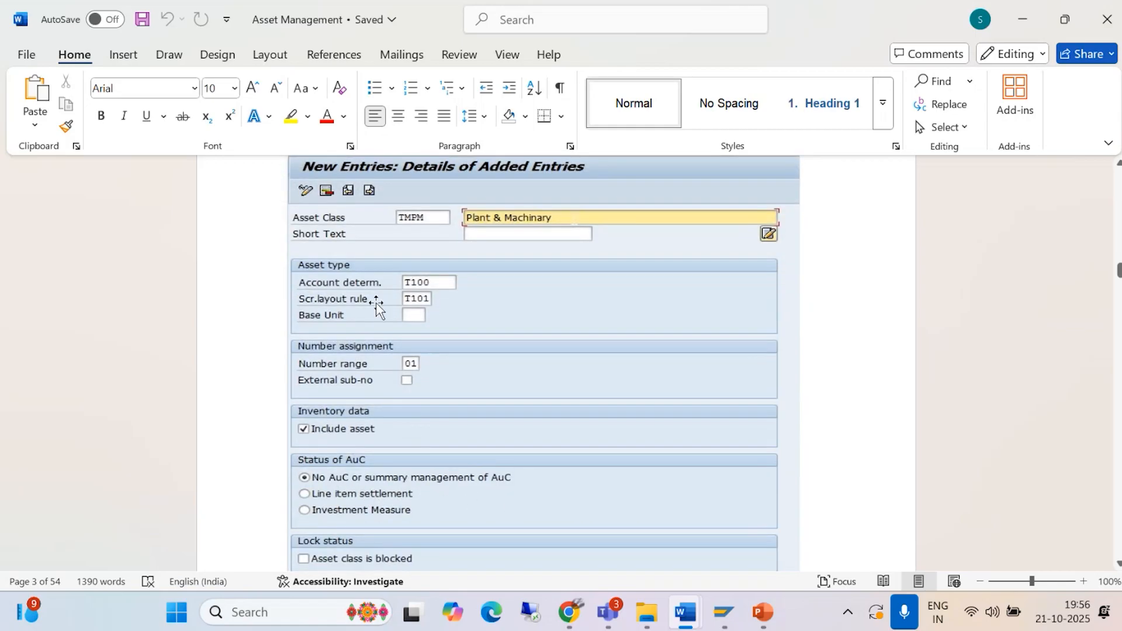
mouse_move(723, 612)
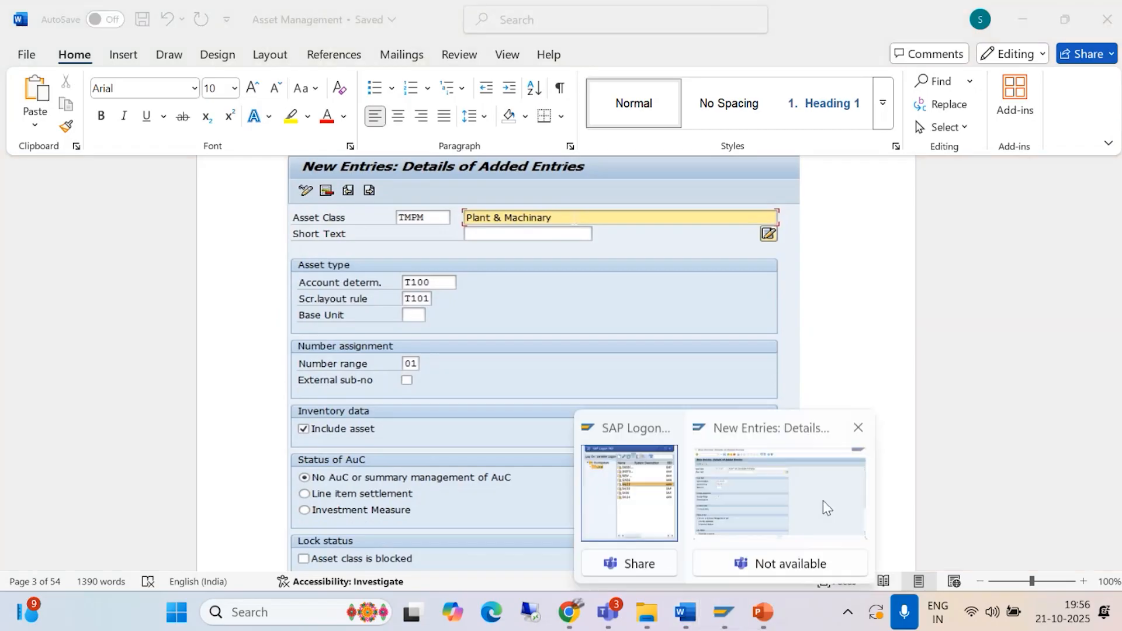
click(823, 500)
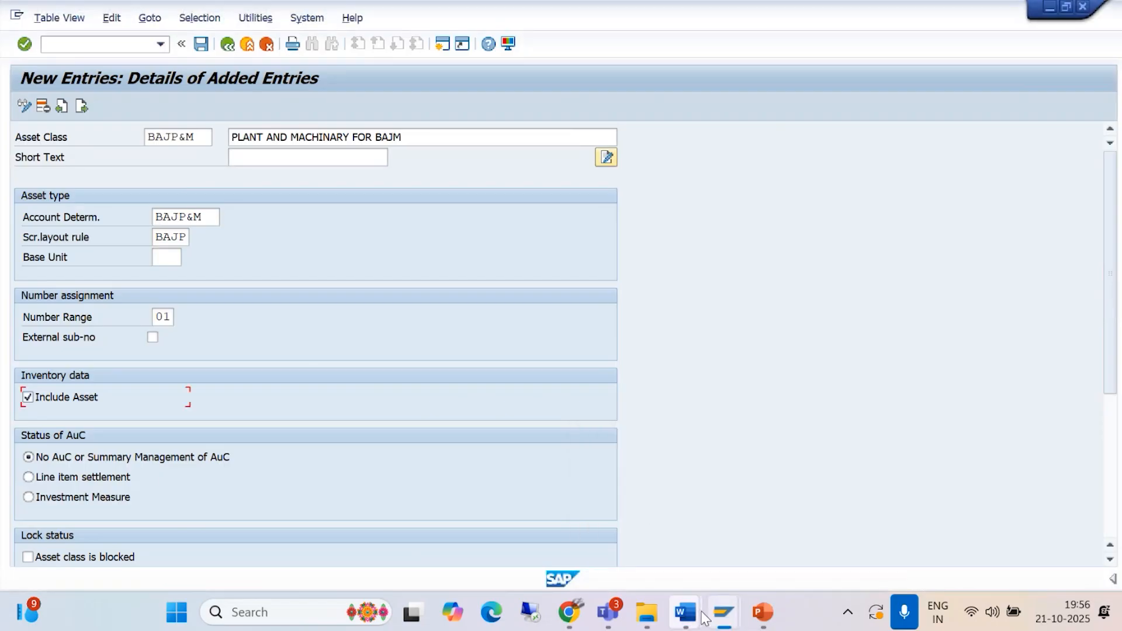
mouse_move(685, 611)
click(856, 513)
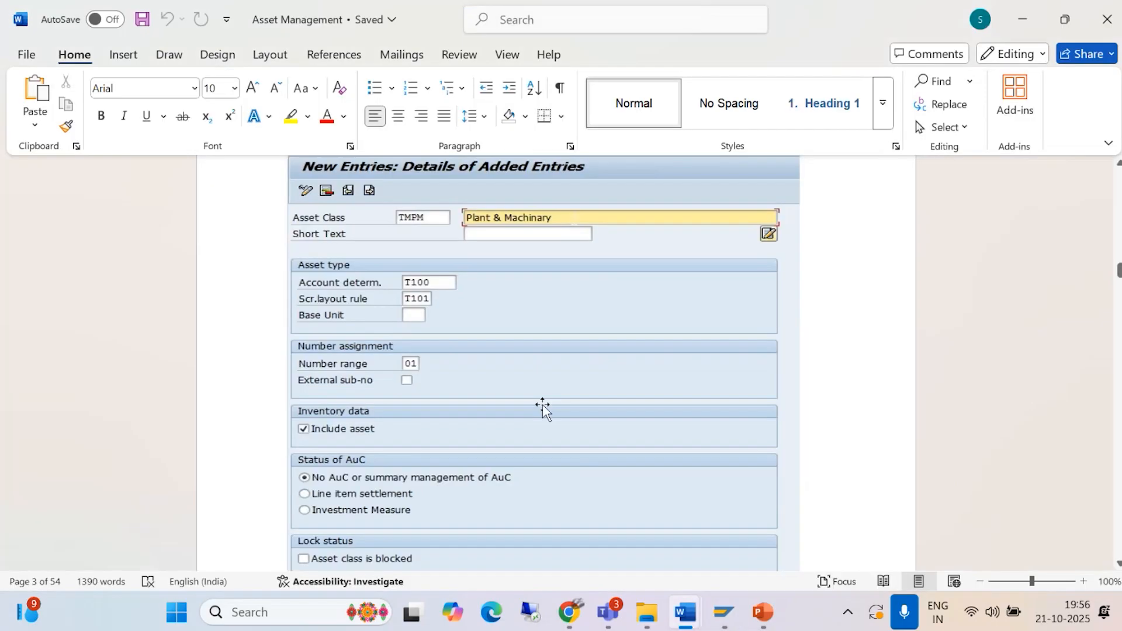
scroll(526, 378, down, 3)
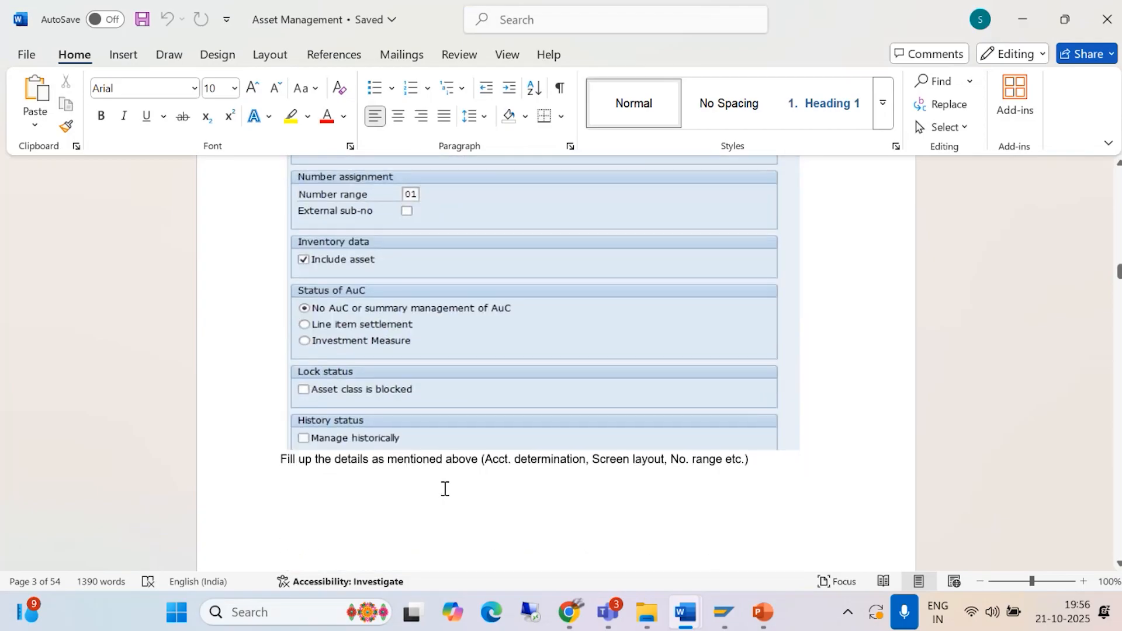
scroll(587, 476, down, 4)
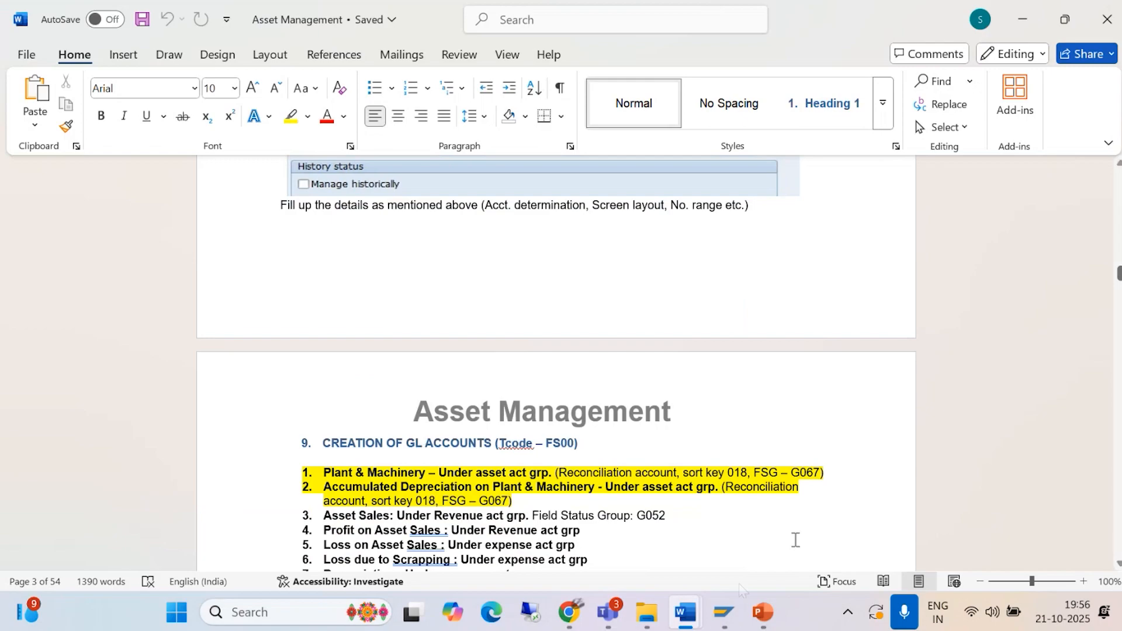
Step: Save asset class BAJP&M under customizing request A4HK900901 in SAP and return to the asset classes overview
mouse_move(725, 612)
click(777, 497)
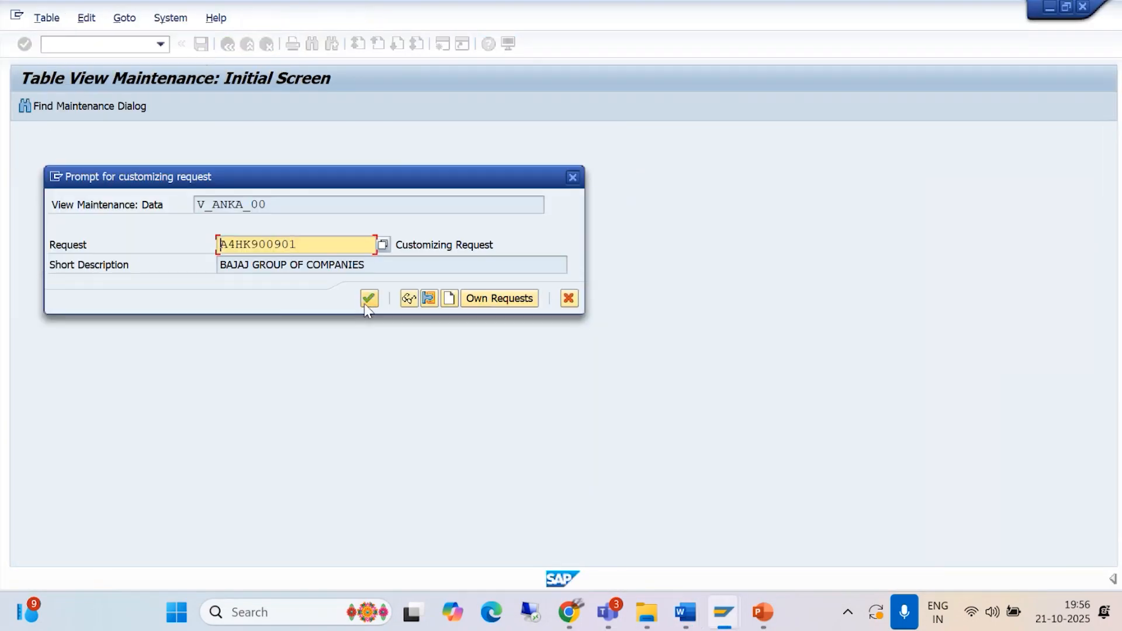
click(367, 299)
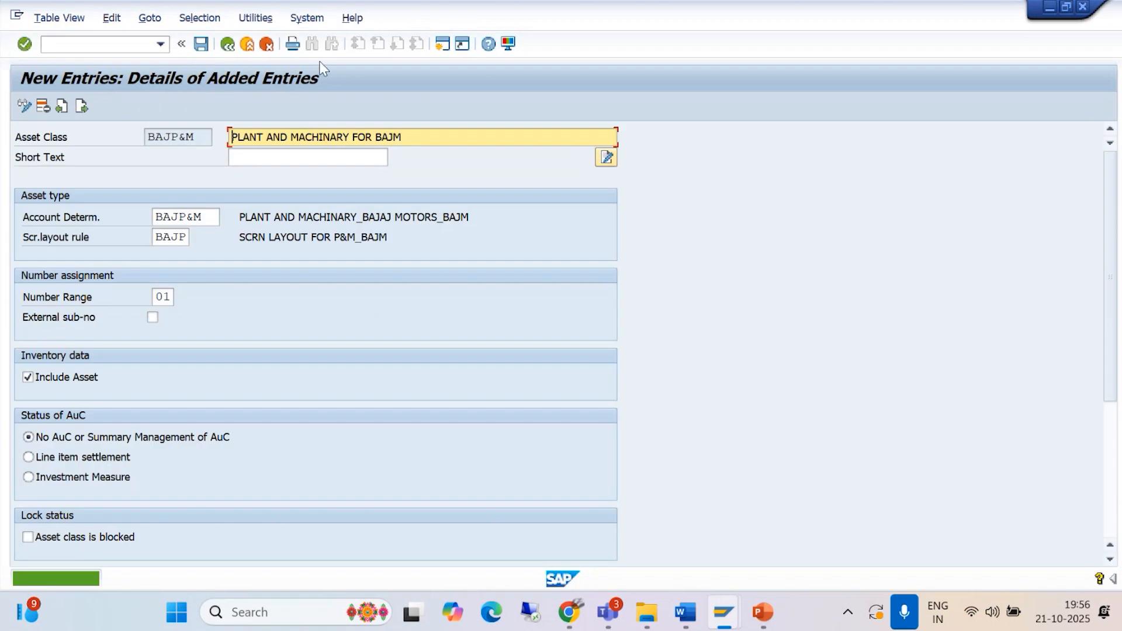
click(227, 45)
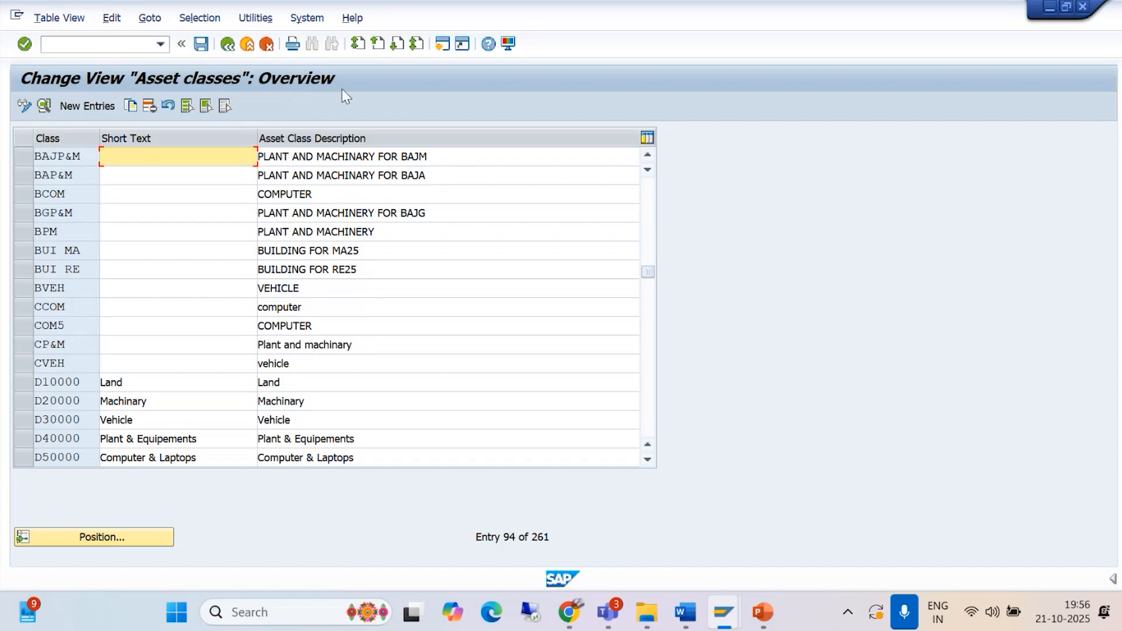
Step: Review the Asset Management document's section on creating GL accounts with FS00, its sample screens, and the automatic postings section
mouse_move(687, 608)
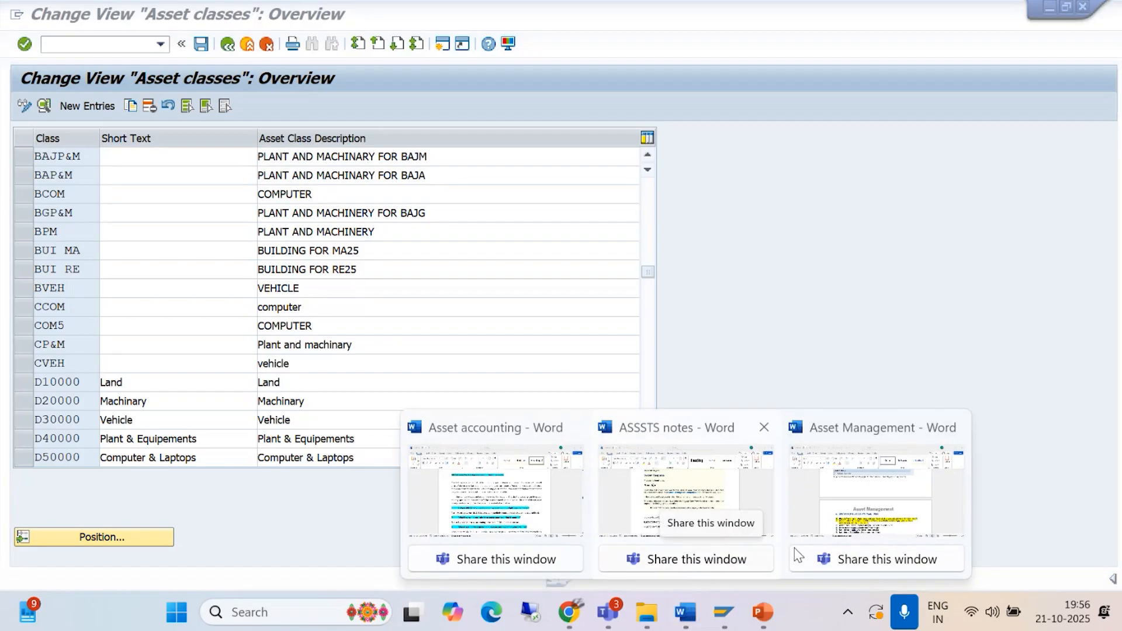
click(870, 491)
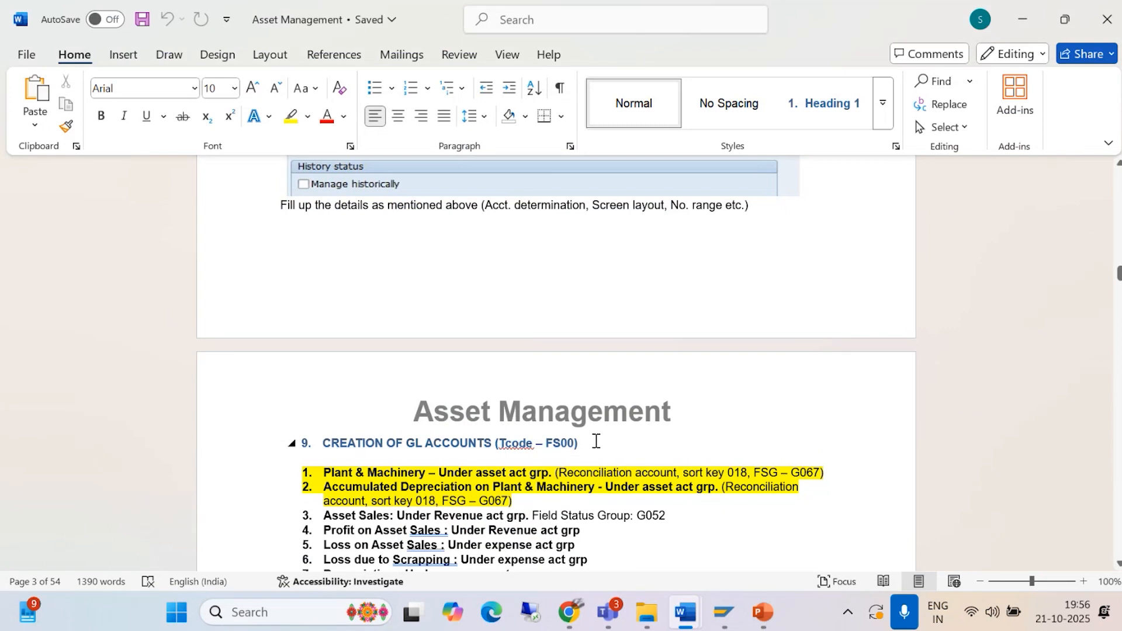
scroll(485, 409, down, 1)
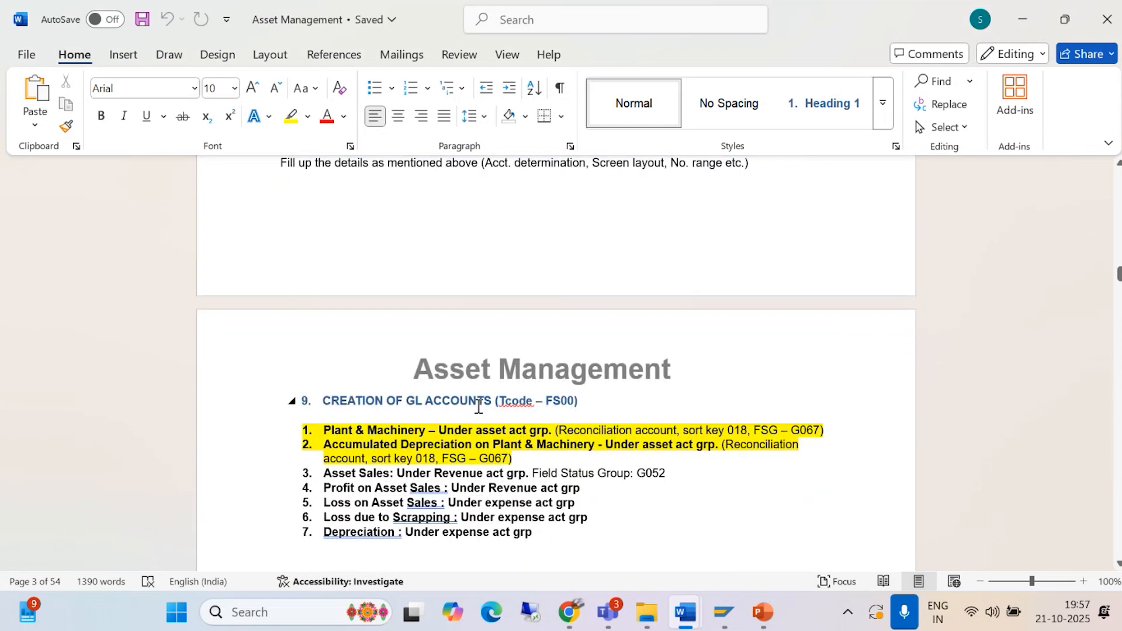
scroll(478, 403, down, 2)
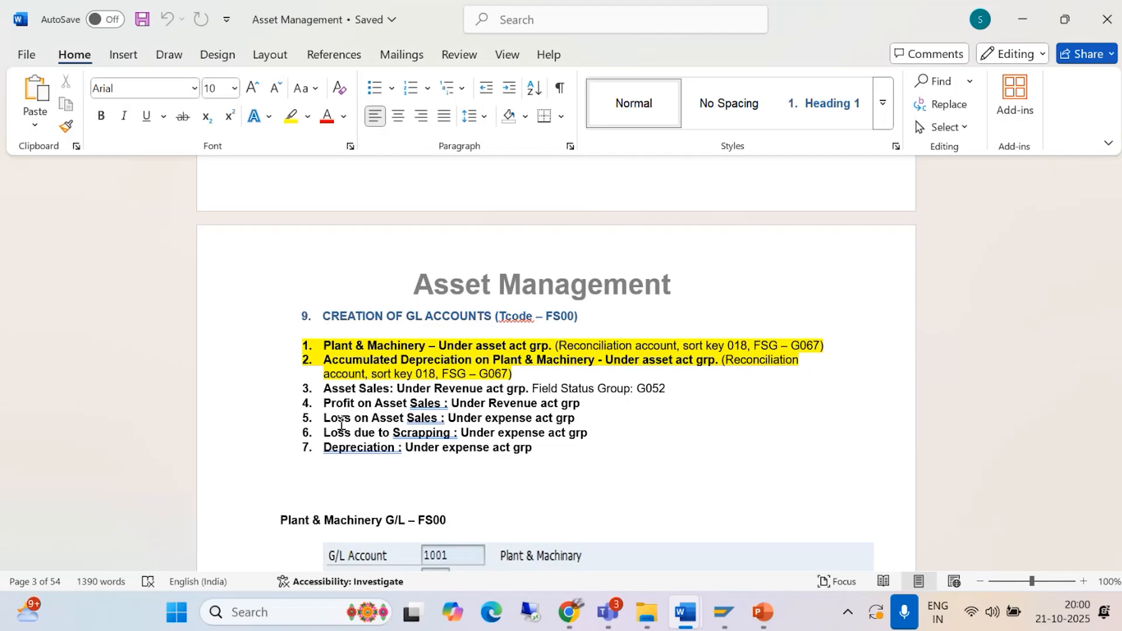
scroll(341, 424, down, 10)
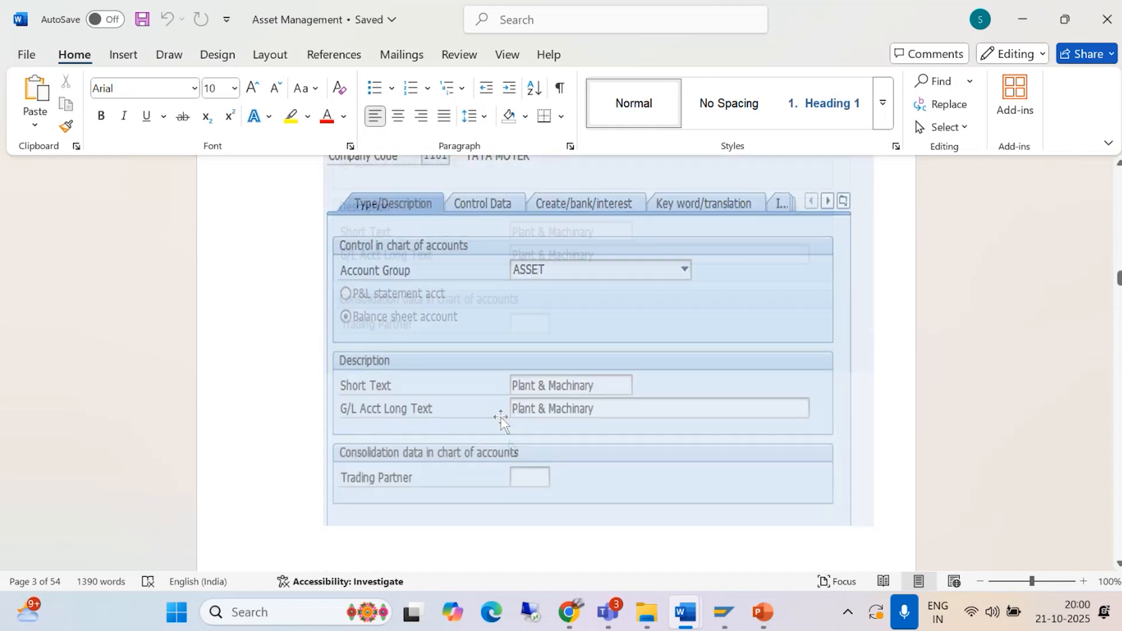
scroll(511, 449, down, 15)
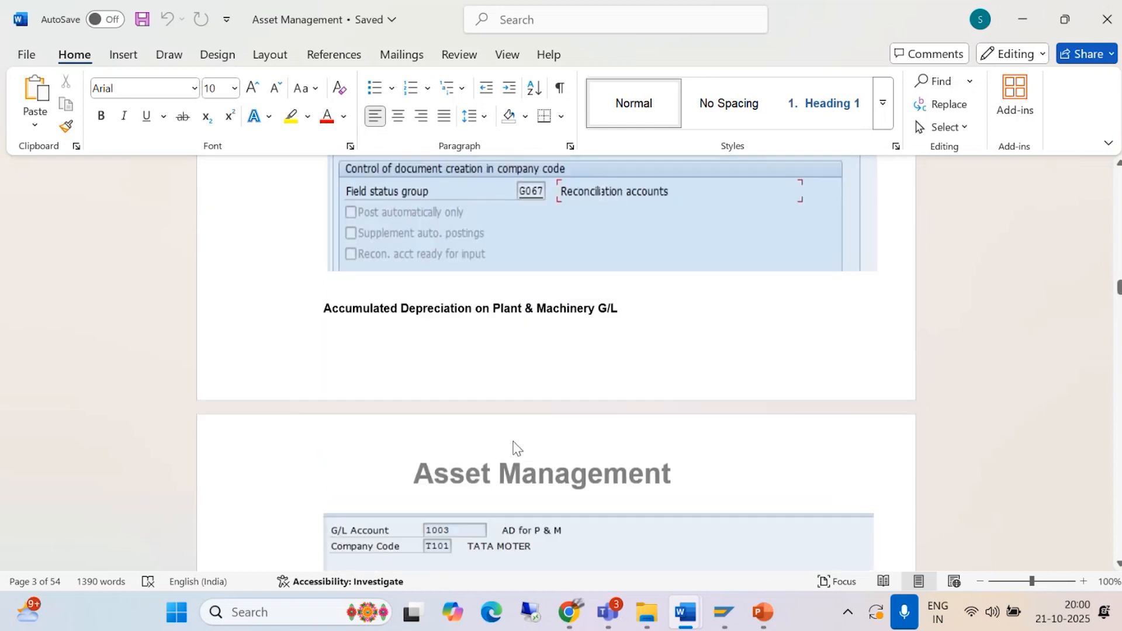
scroll(513, 445, down, 10)
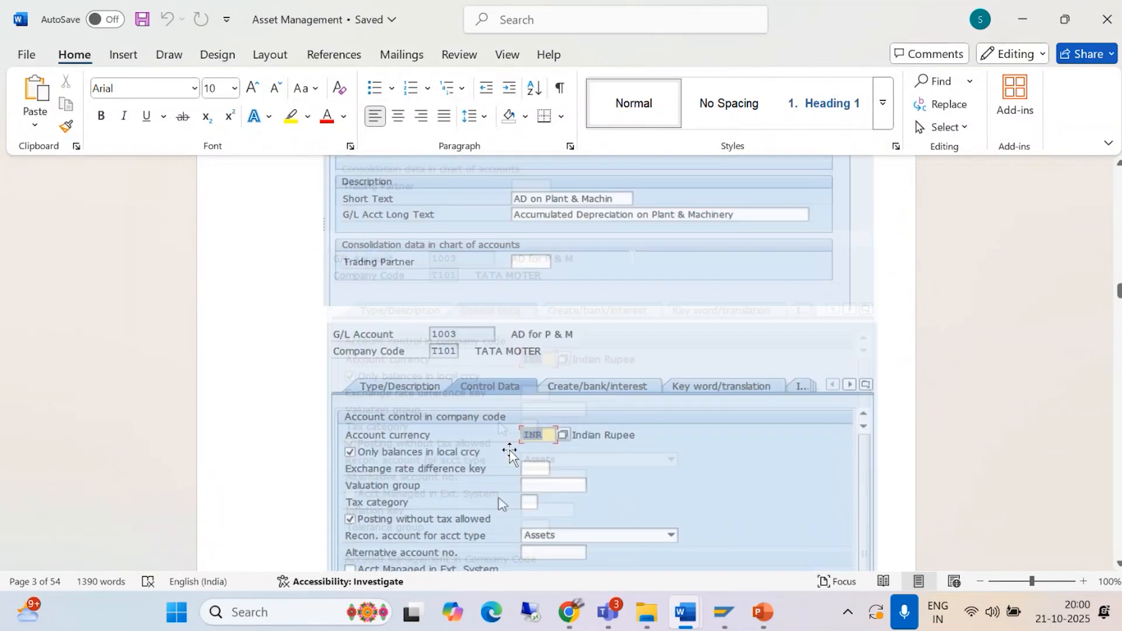
scroll(510, 459, down, 15)
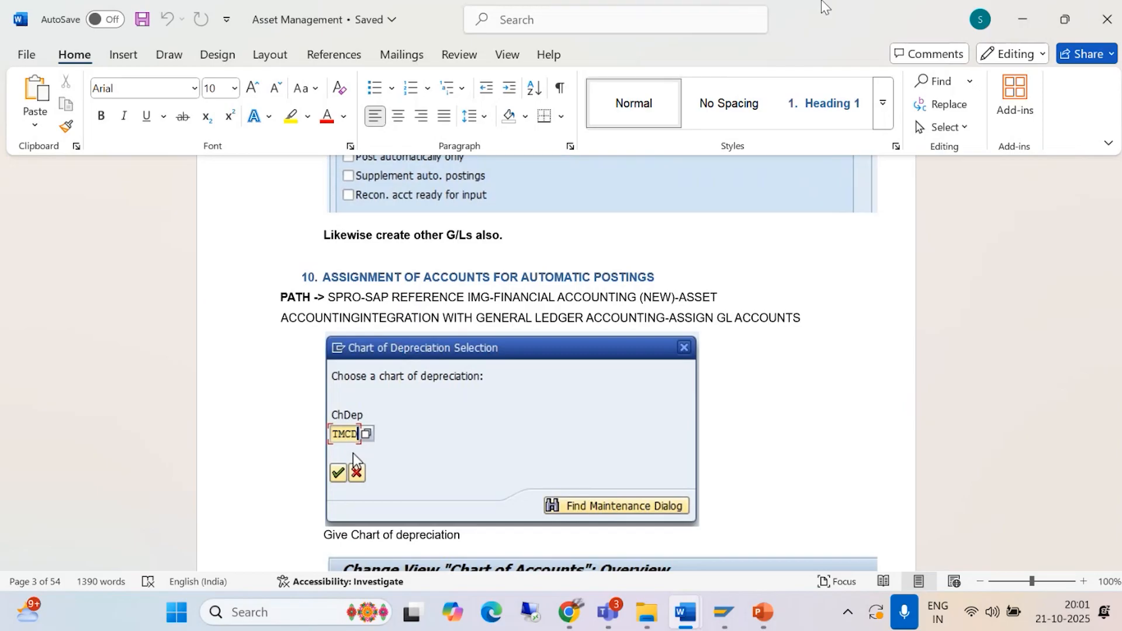
scroll(611, 260, up, 10)
scroll(564, 287, up, 15)
scroll(540, 301, up, 15)
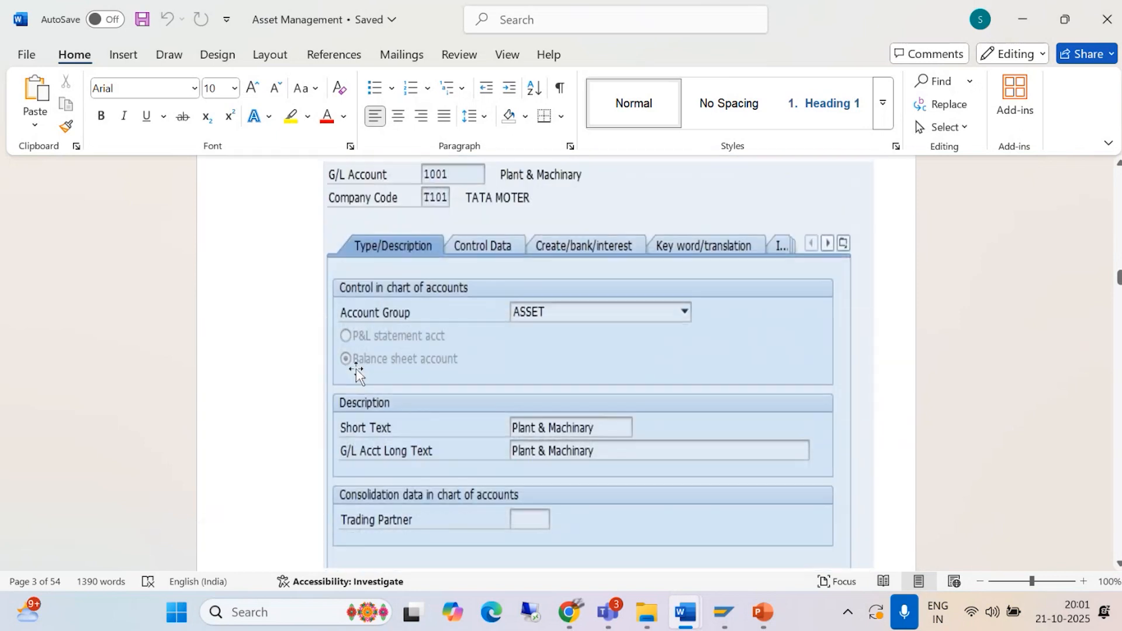
scroll(358, 368, up, 10)
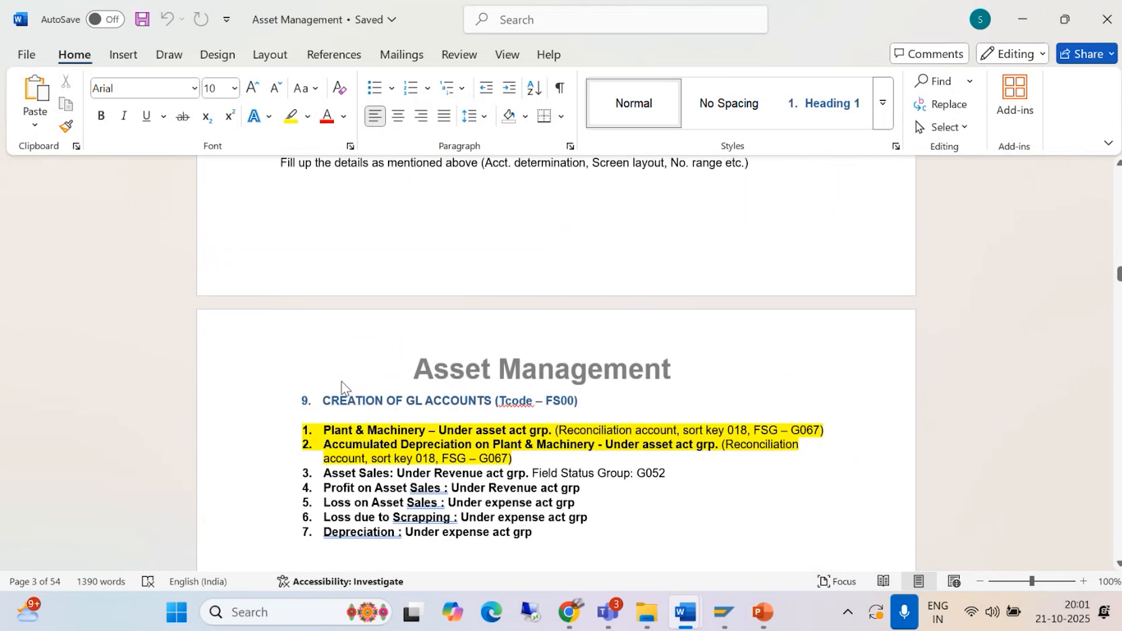
Step: End the SAP session with a confirmed log-off, closing the Asset Management document and minimizing the Asset accounting document
click(1097, 7)
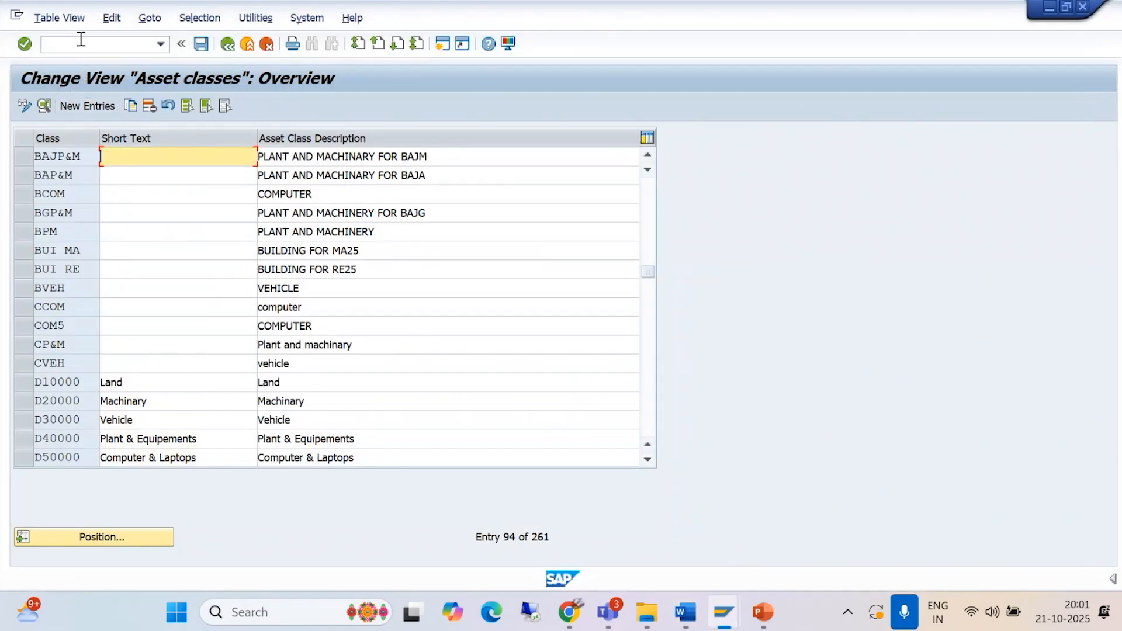
click(80, 42)
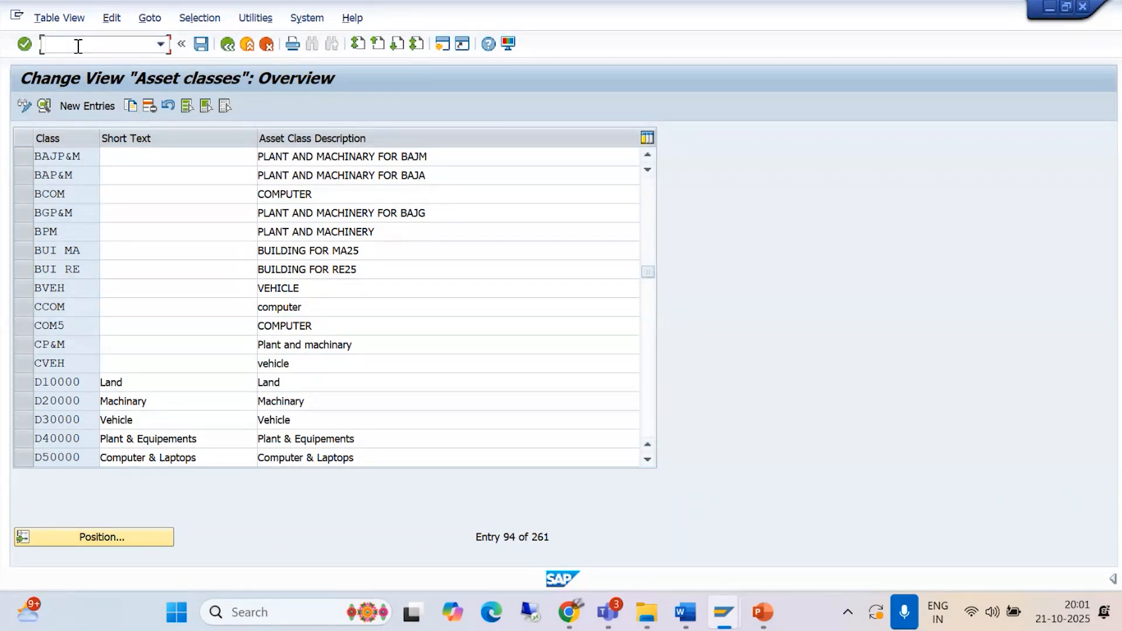
text(/)
key(alt+F4)
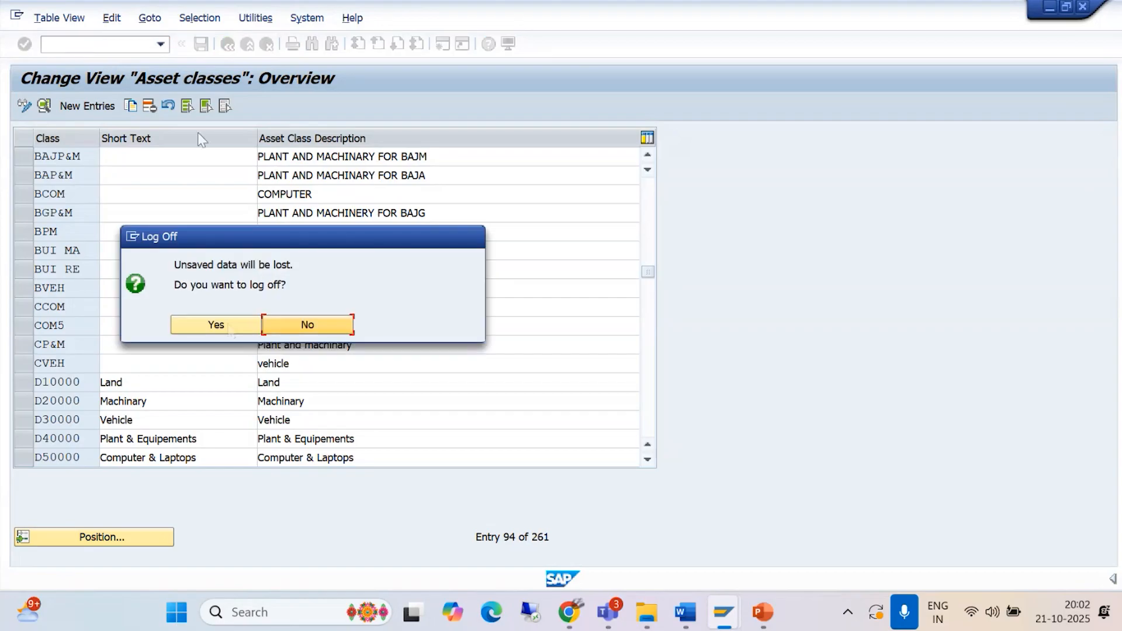
click(224, 327)
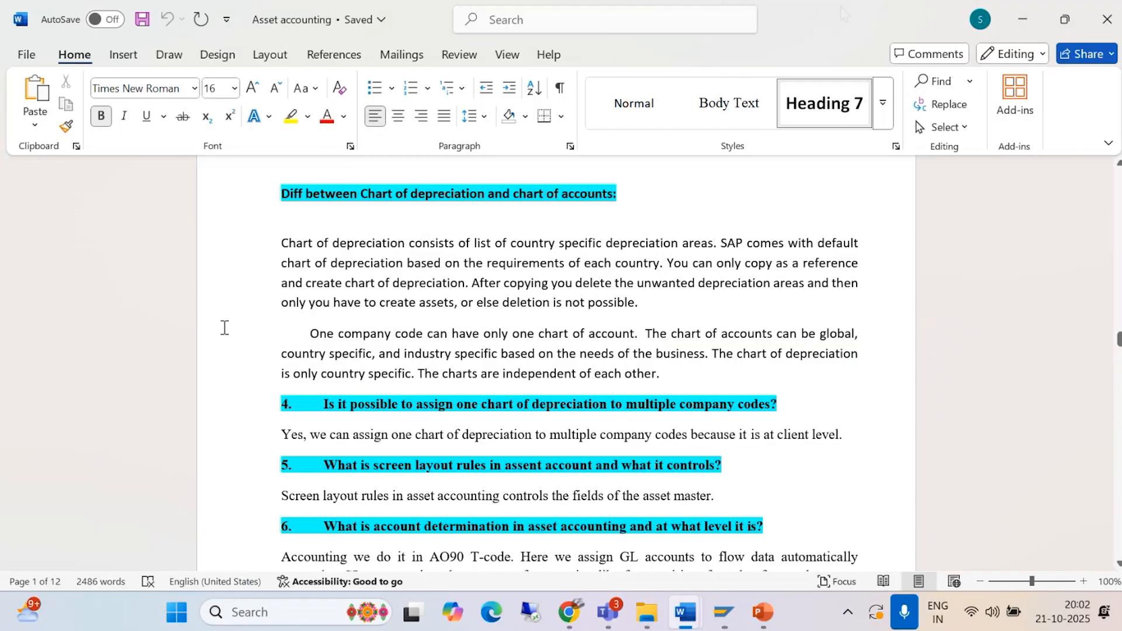
click(1022, 20)
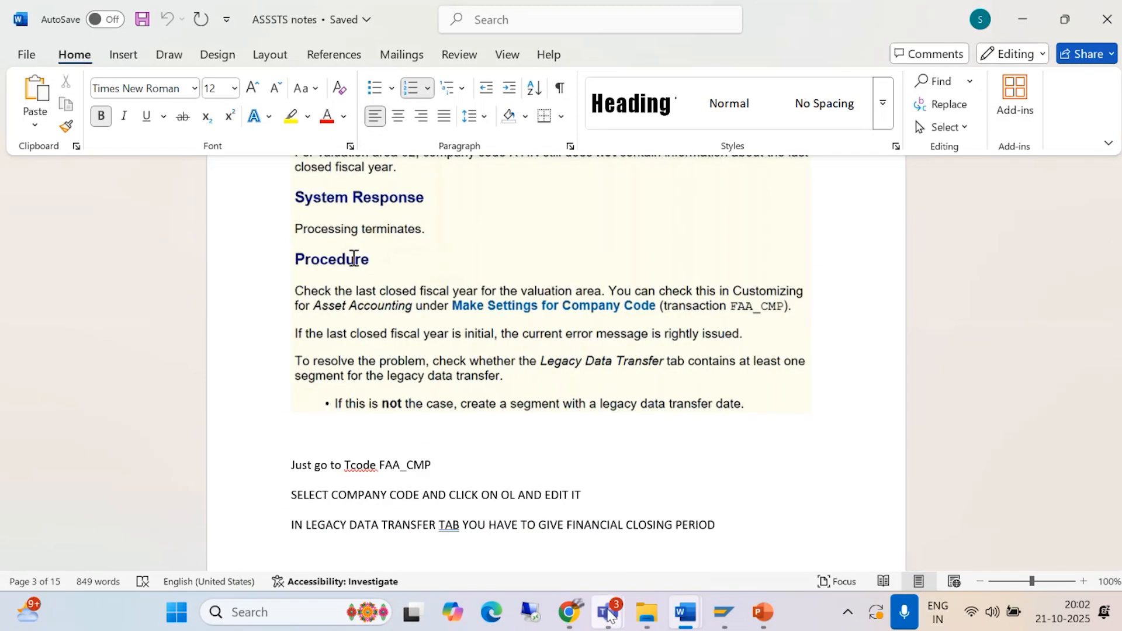